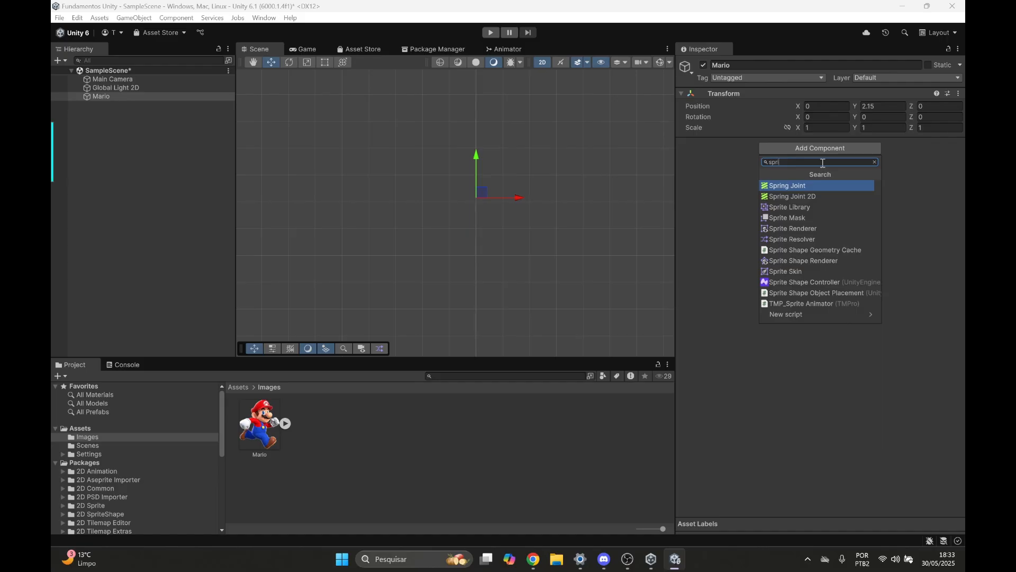
Add a Sprite Renderer component to the Mario object and assign the Mario image from Assets > Images as its sprite.
text(te)
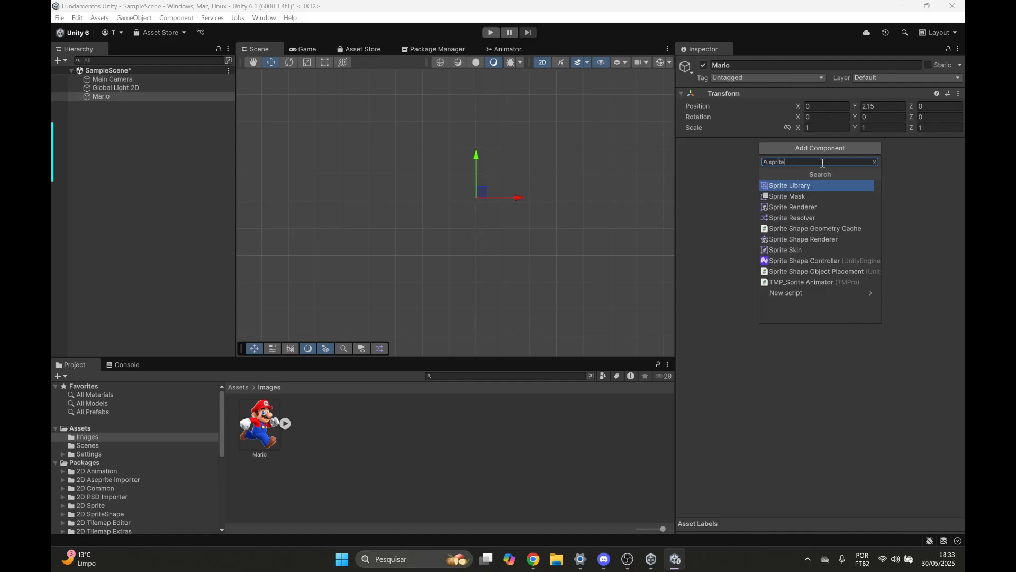
click(808, 208)
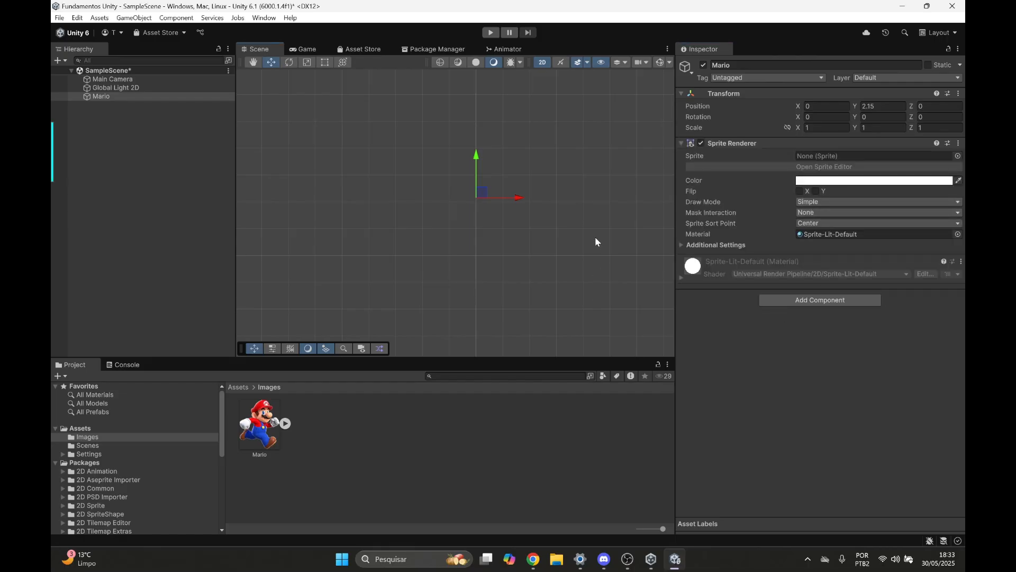
middle_drag(594, 238, 540, 260)
scroll(459, 277, up, 2)
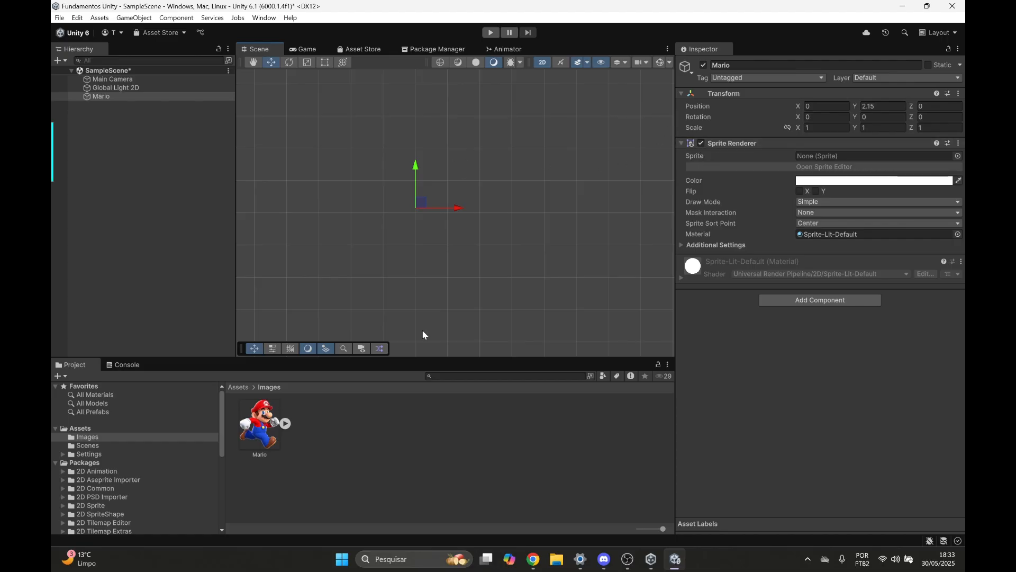
drag(255, 430, 807, 154)
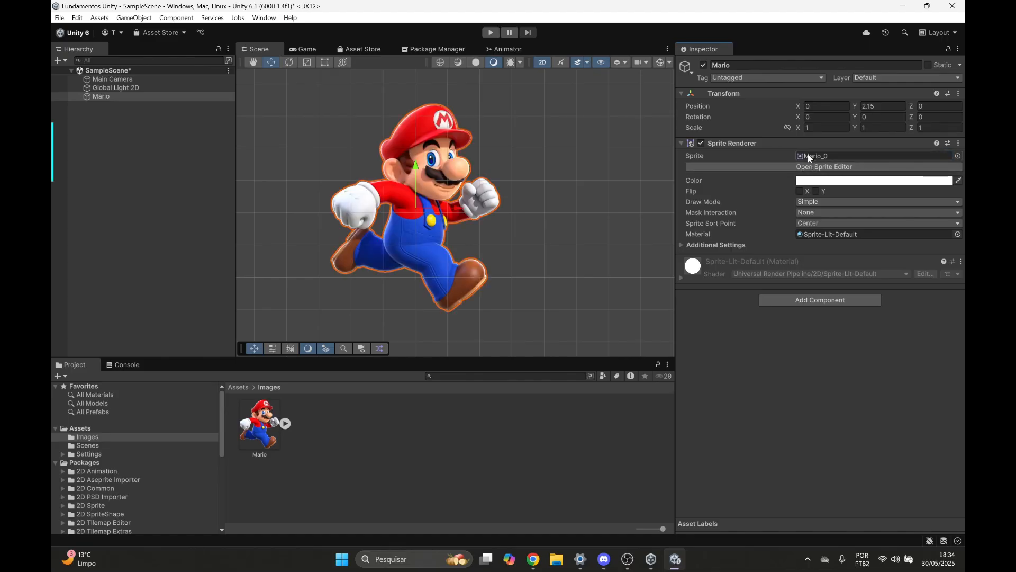
click(693, 153)
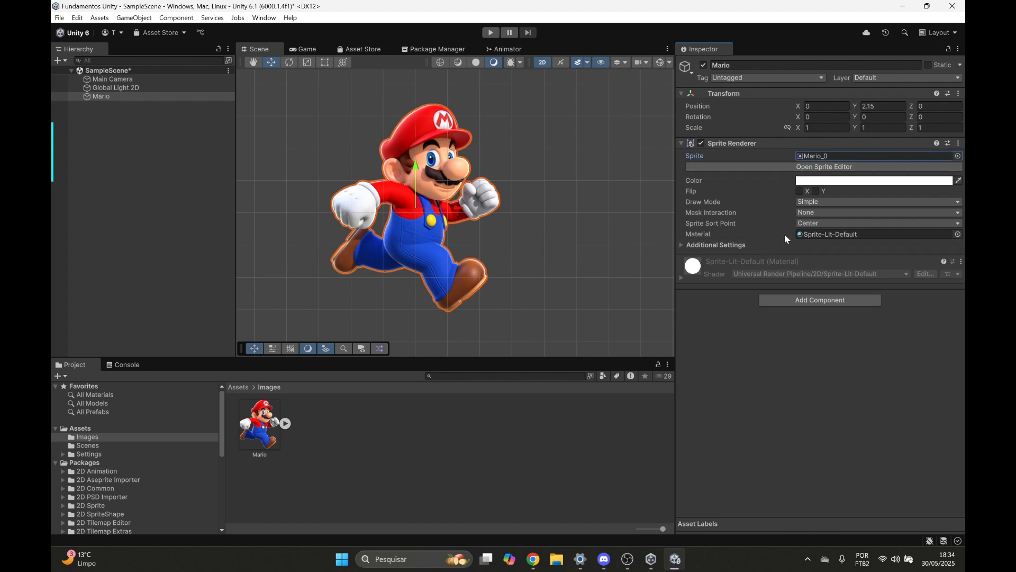
click(762, 393)
Move the Mario sprite up along the Y axis to about 3.13.
drag(416, 183, 422, 148)
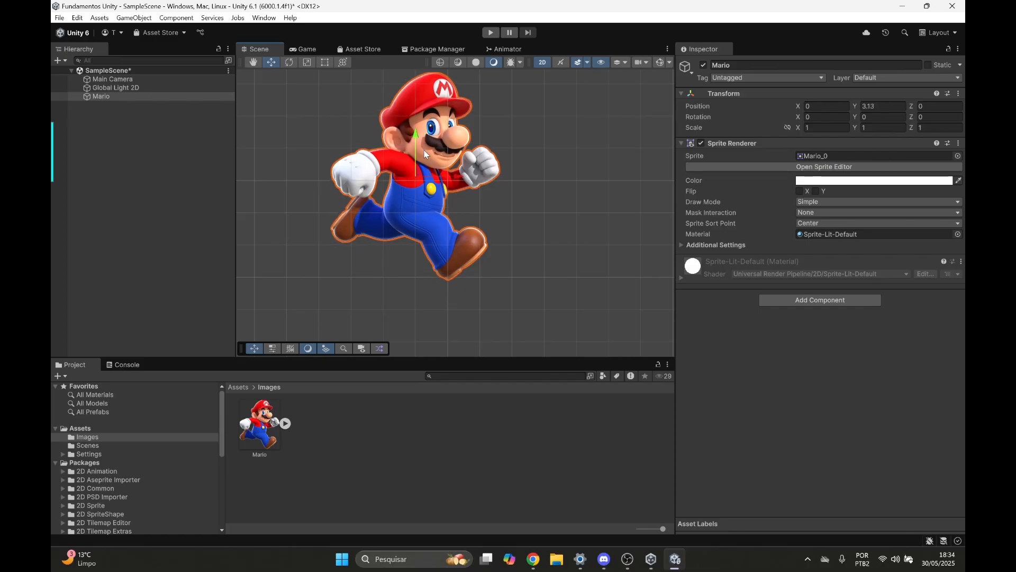
scroll(439, 179, up, 2)
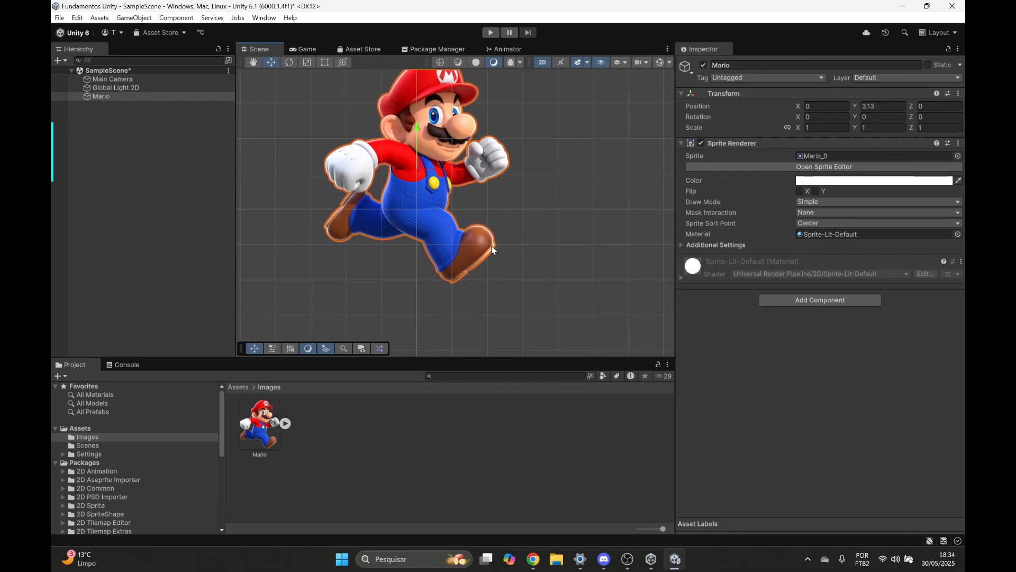
middle_drag(489, 192, 482, 223)
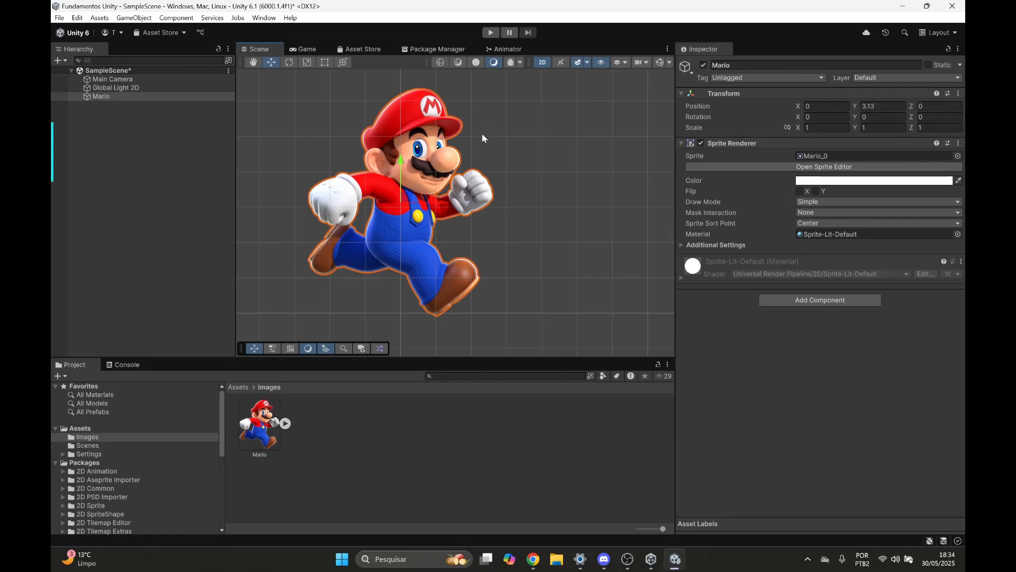
middle_drag(385, 208, 423, 174)
middle_drag(503, 161, 501, 183)
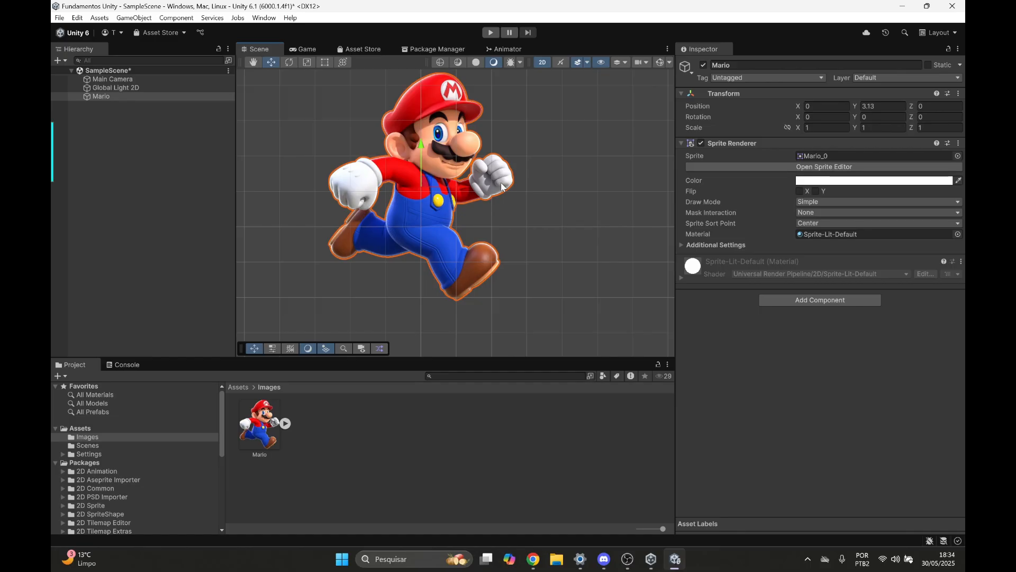
middle_drag(502, 185, 514, 194)
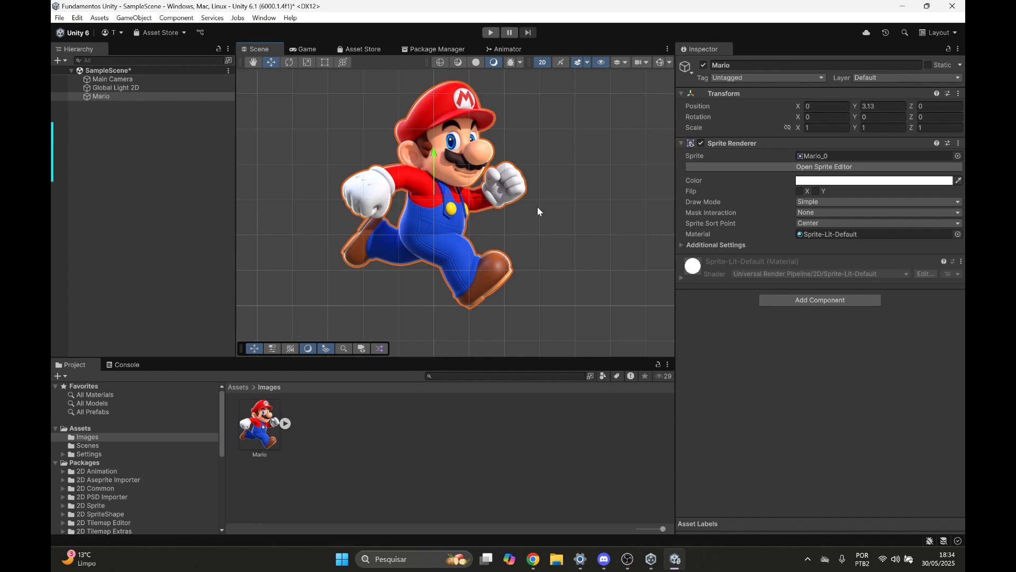
Try rotating the Mario sprite by about 46 degrees around Z, and undo the rotation.
key(e)
scroll(463, 178, up, 2)
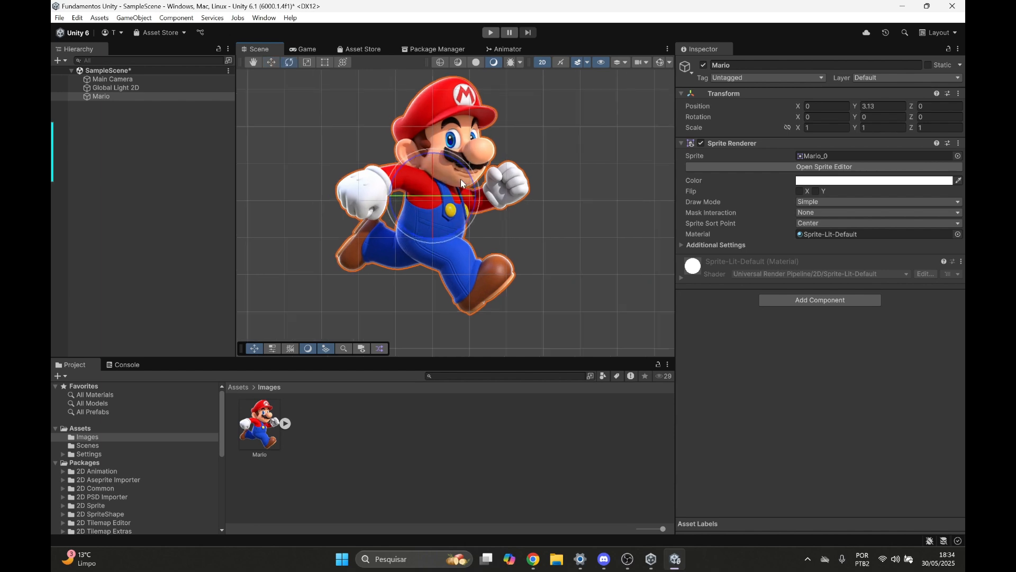
drag(466, 175, 417, 123)
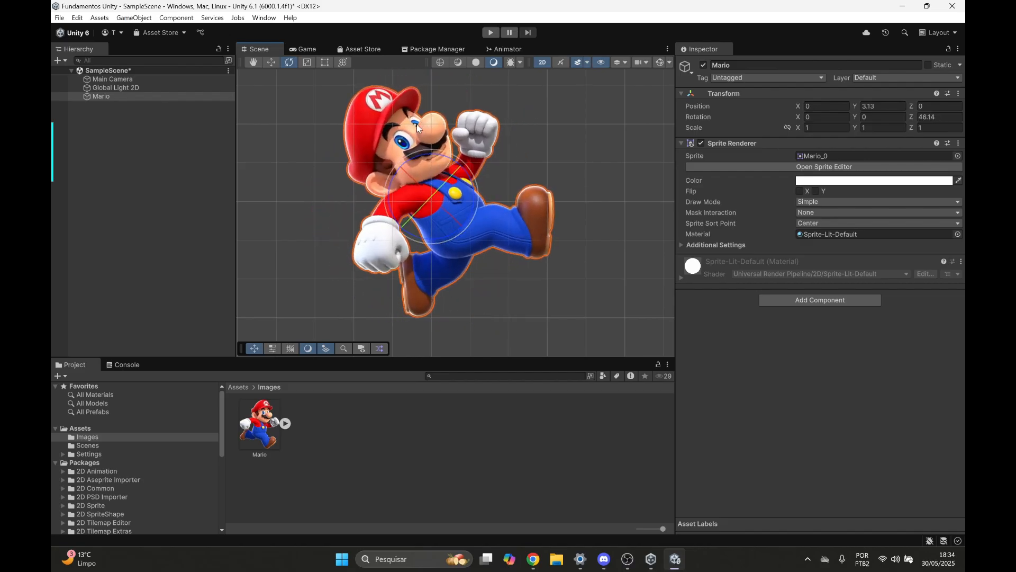
key(ctrl+z)
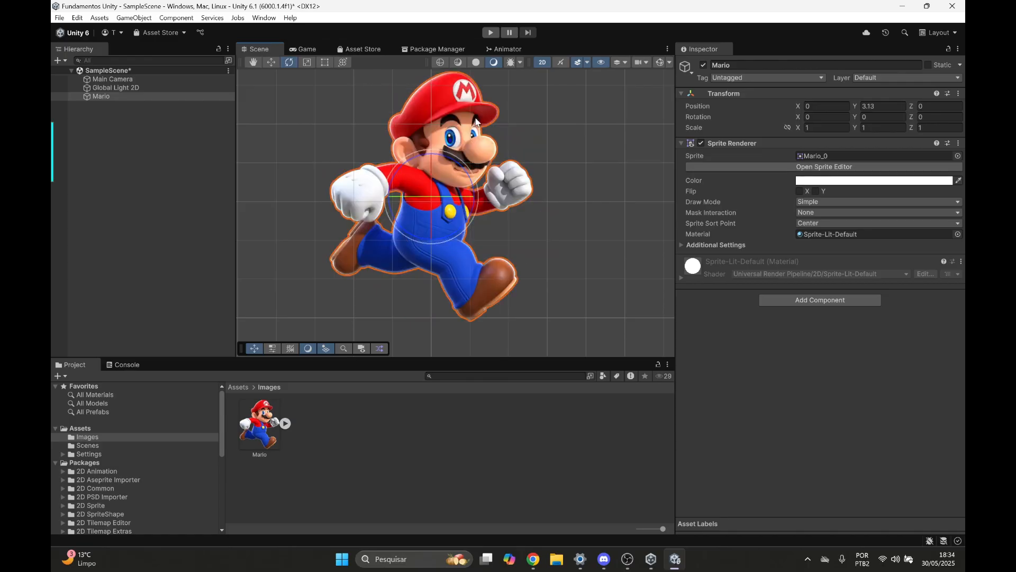
Move the Mario sprite freely in the scene to about X -0.3, Y 3.83.
key(w)
key(e)
key(w)
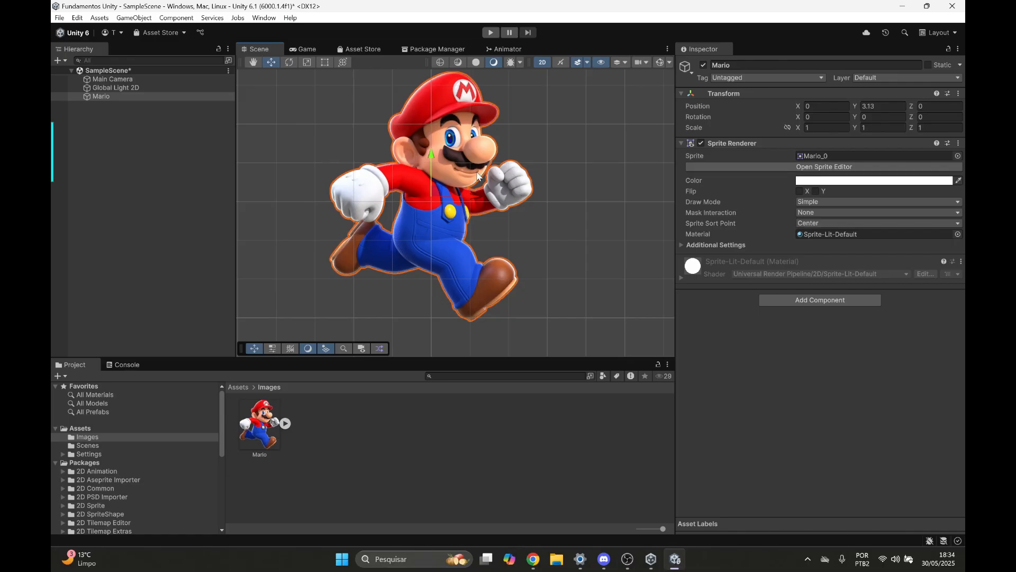
drag(443, 192, 459, 174)
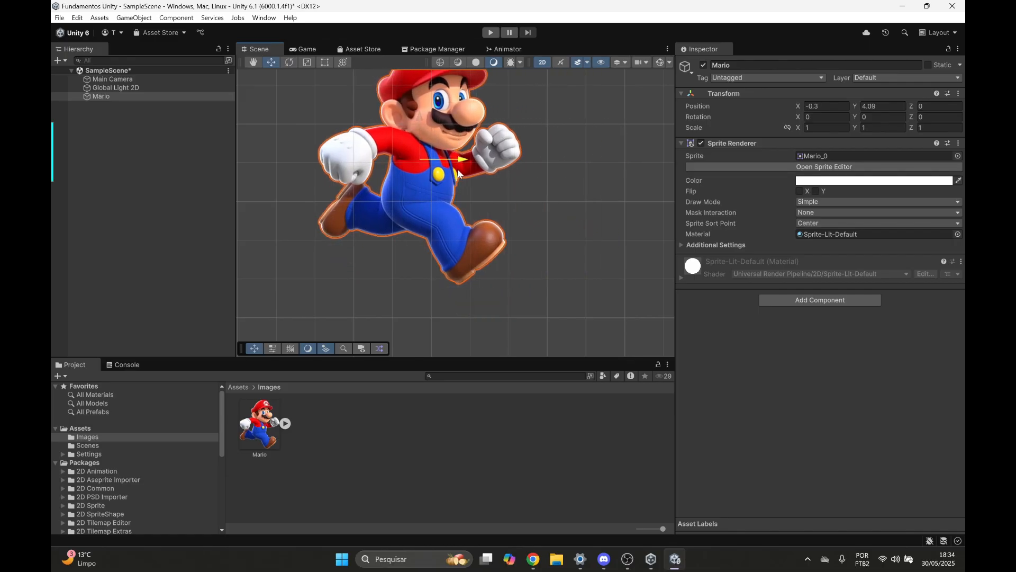
drag(418, 120, 417, 131)
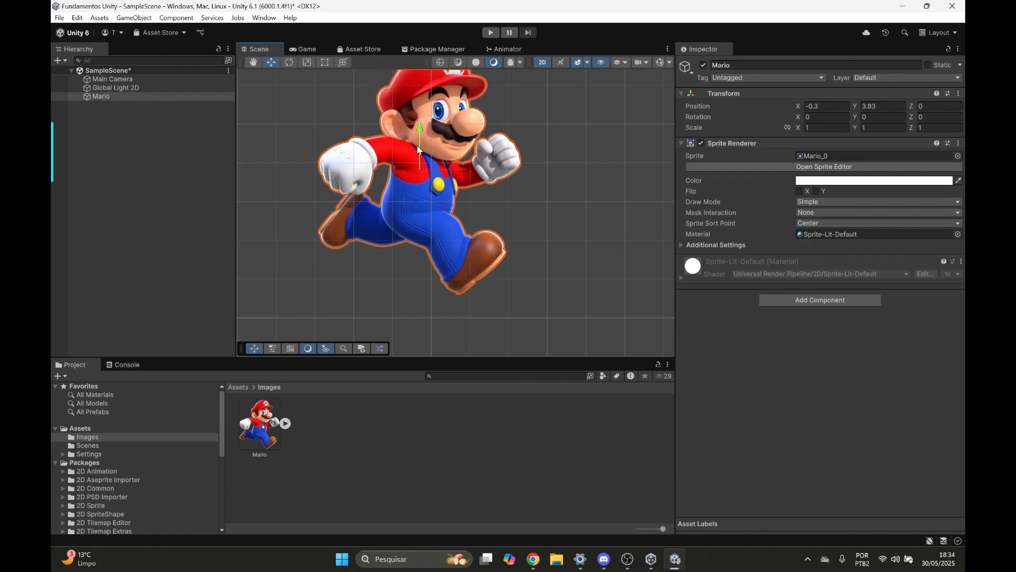
Scale the Mario sprite down uniformly to about 0.31, undoing the first scaling attempts.
click(290, 62)
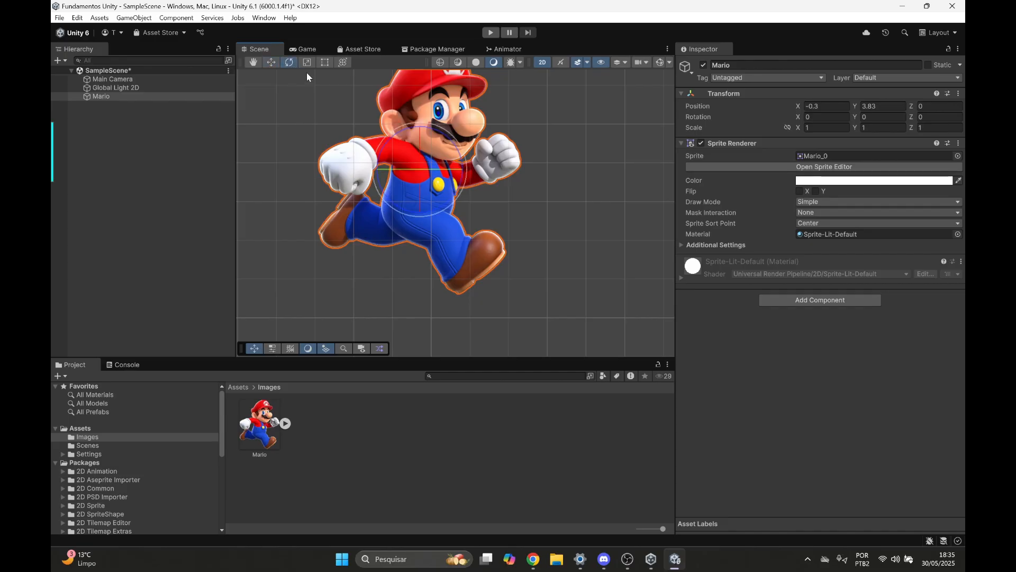
middle_drag(383, 131, 351, 180)
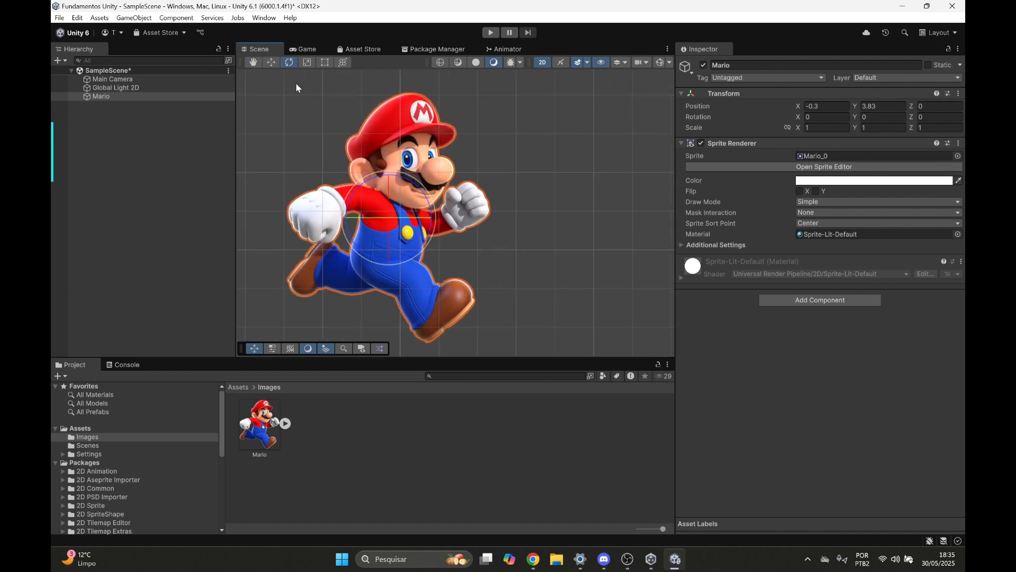
key(r)
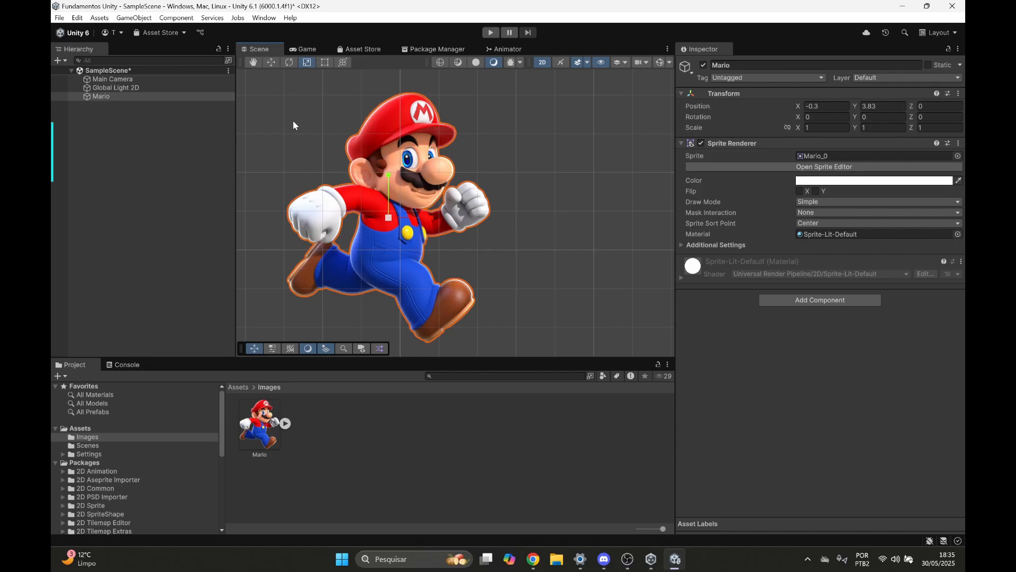
middle_drag(327, 131, 371, 98)
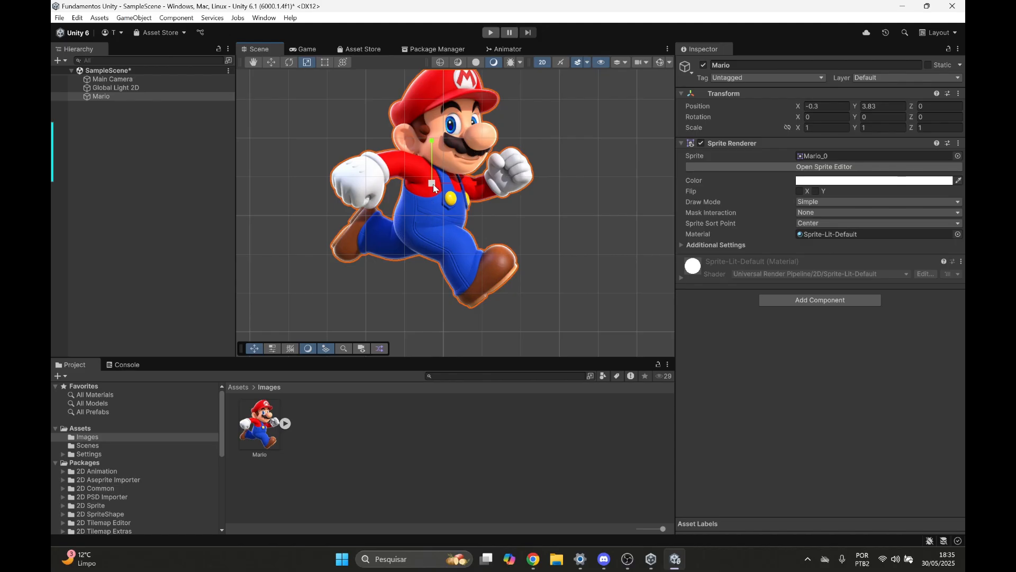
mouse_move(433, 187)
mouse_down()
mouse_move(421, 229)
mouse_move(435, 185)
mouse_up()
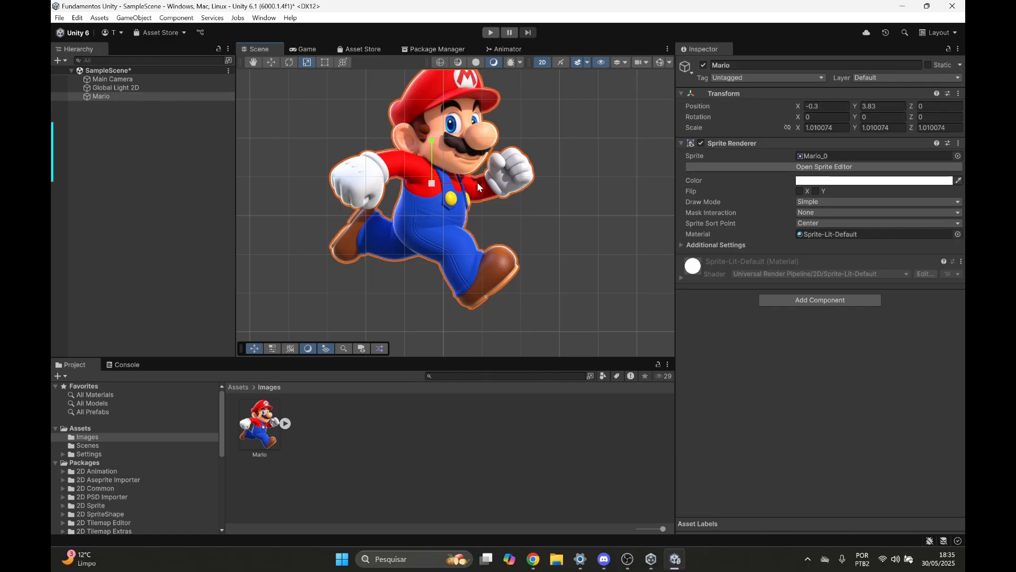
drag(478, 185, 448, 157)
key(ctrl+z)
drag(432, 183, 418, 212)
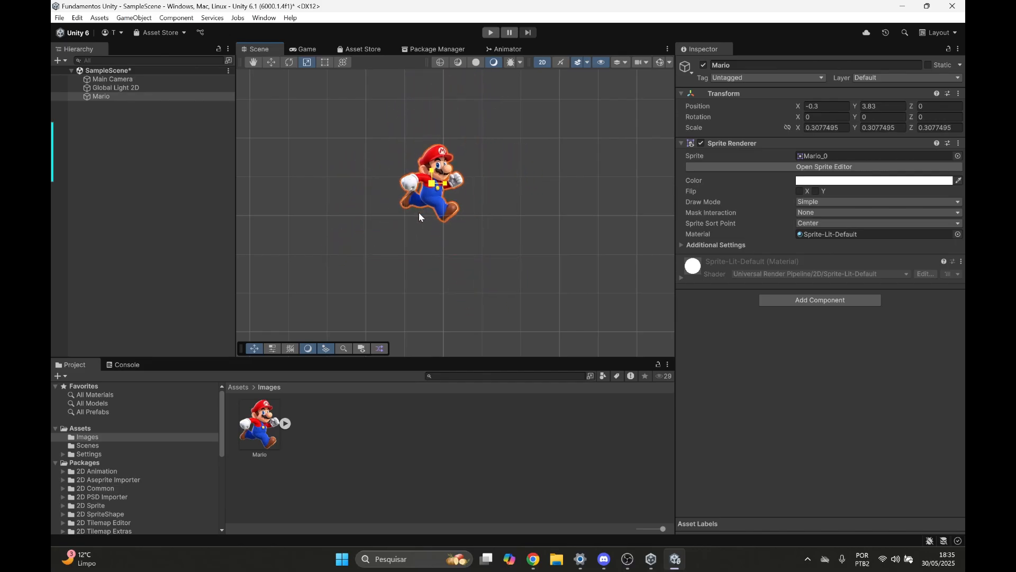
Move the reduced Mario sprite to about X 0, Y 2.96.
middle_drag(430, 209, 427, 152)
key(w)
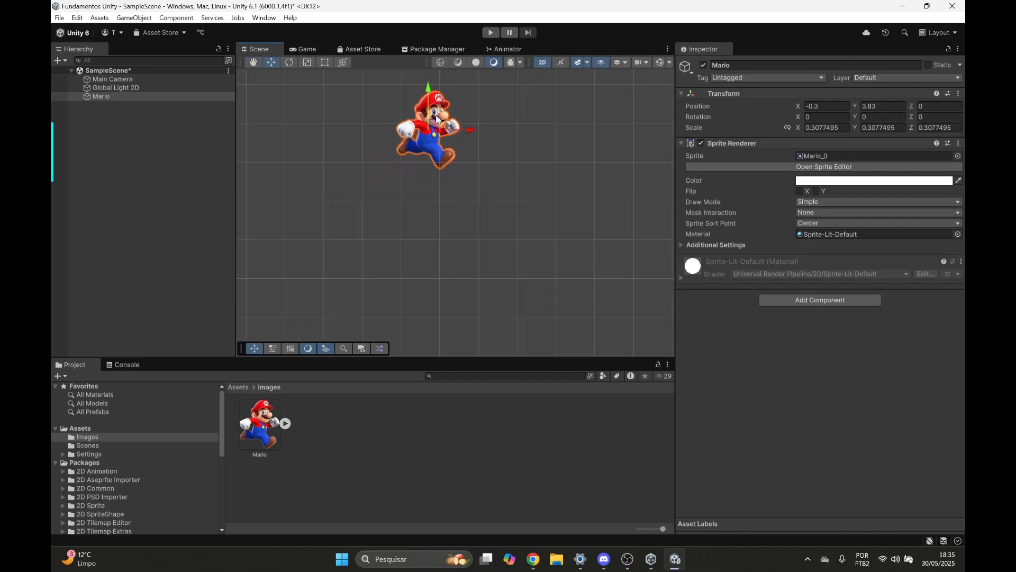
drag(436, 120, 449, 156)
scroll(449, 155, up, 4)
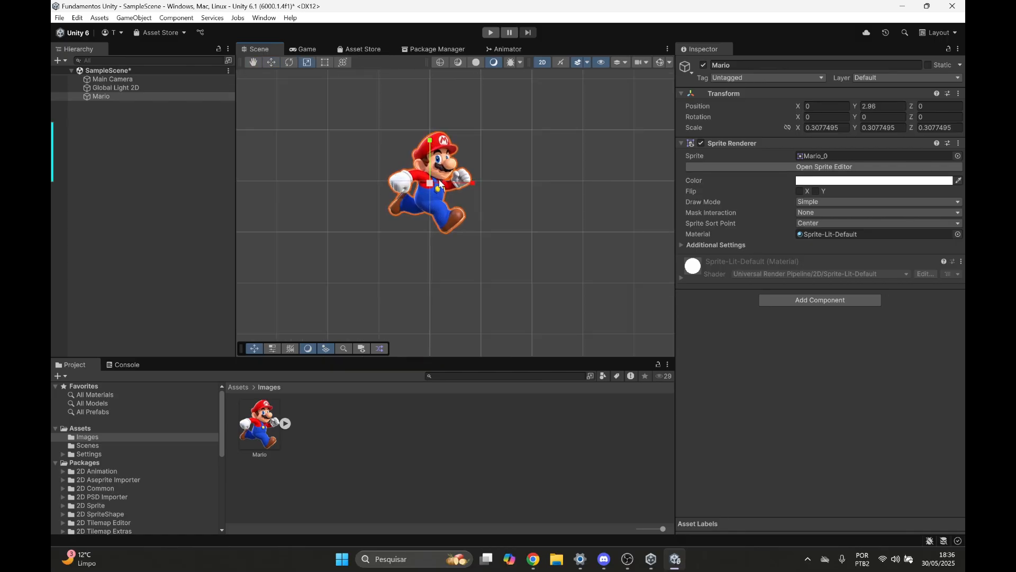
Shrink the Mario sprite uniformly a little further, to below 0.28, nudge it down slightly and deselect it.
key(r)
drag(431, 185, 427, 188)
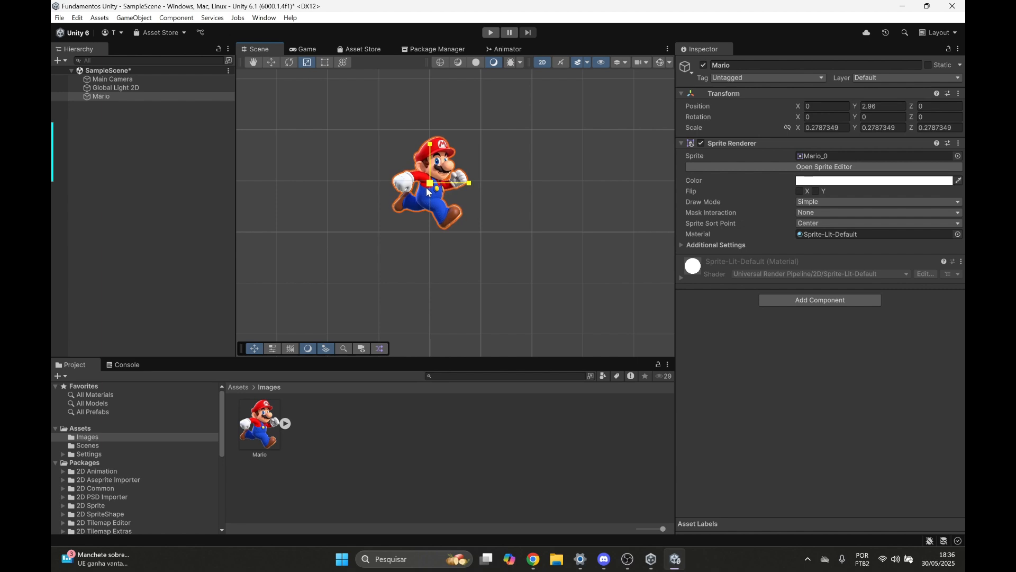
key(w)
mouse_move(430, 153)
mouse_down()
mouse_move(422, 189)
mouse_move(427, 155)
mouse_up()
key(r)
key(w)
click(535, 219)
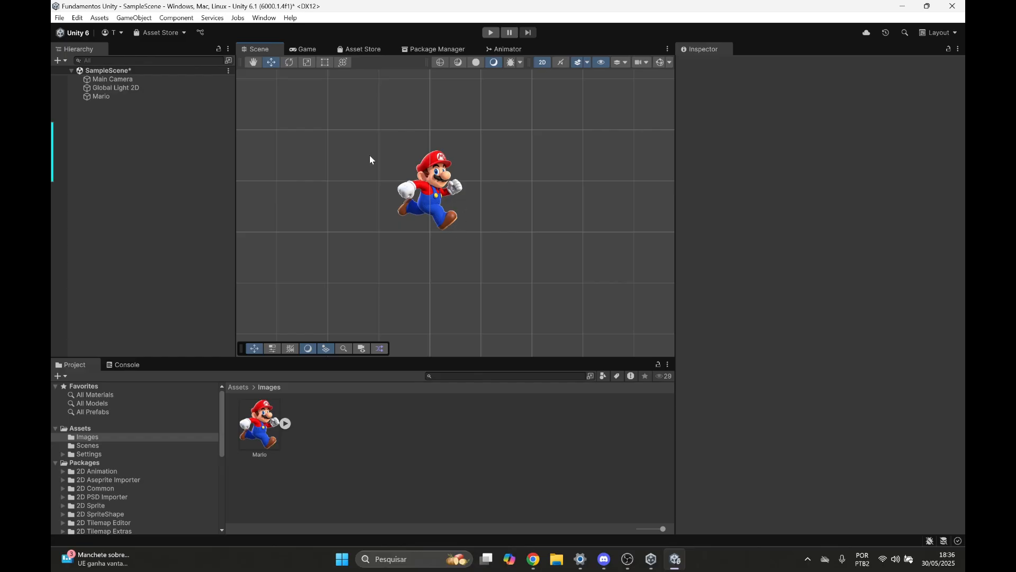
Check how Mario is framed in the Game view, and examine the Main Camera's location and settings in the scene.
click(307, 49)
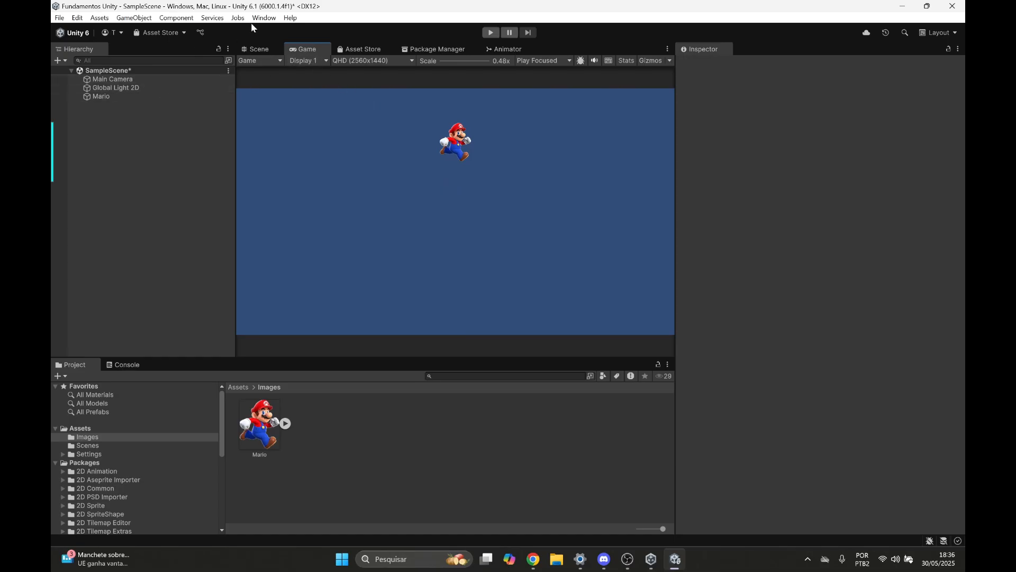
click(257, 48)
click(129, 79)
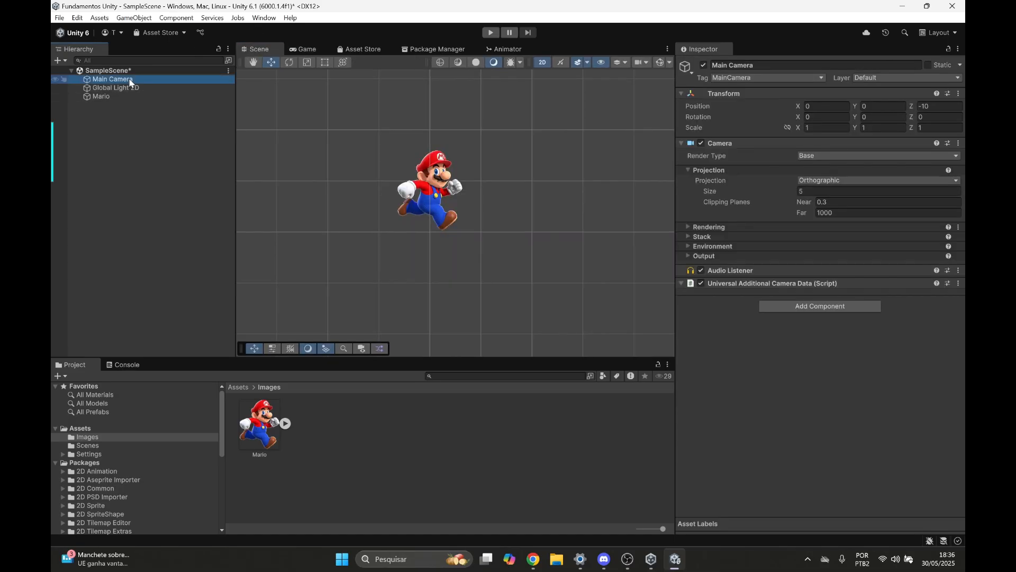
scroll(452, 236, down, 5)
middle_drag(480, 239, 490, 185)
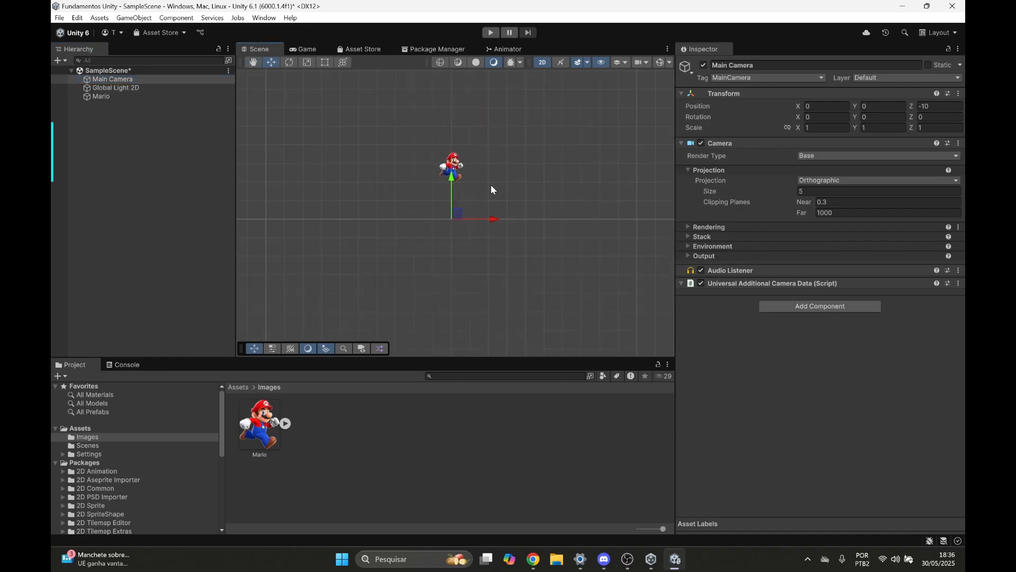
scroll(490, 185, up, 3)
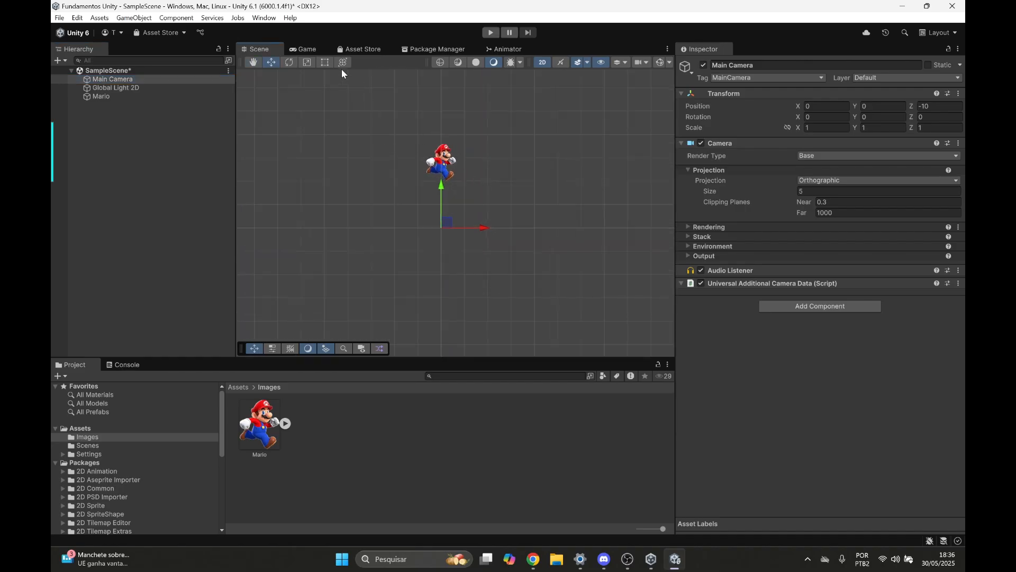
Enlarge the central viewing area by shrinking the Hierarchy, Inspector and Project areas, and dock the Game view side by side with the Scene view.
drag(234, 152, 181, 159)
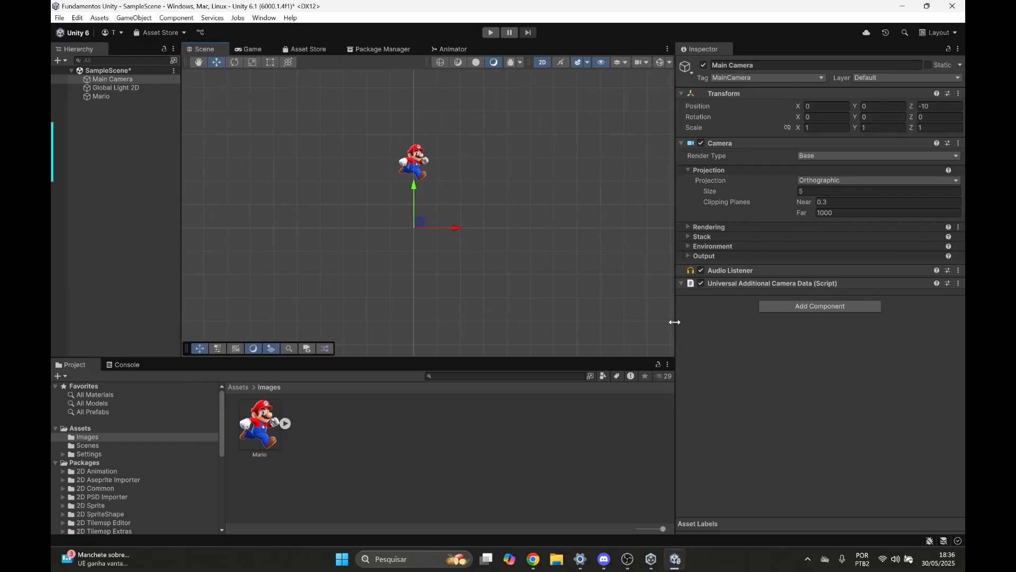
drag(675, 320, 749, 295)
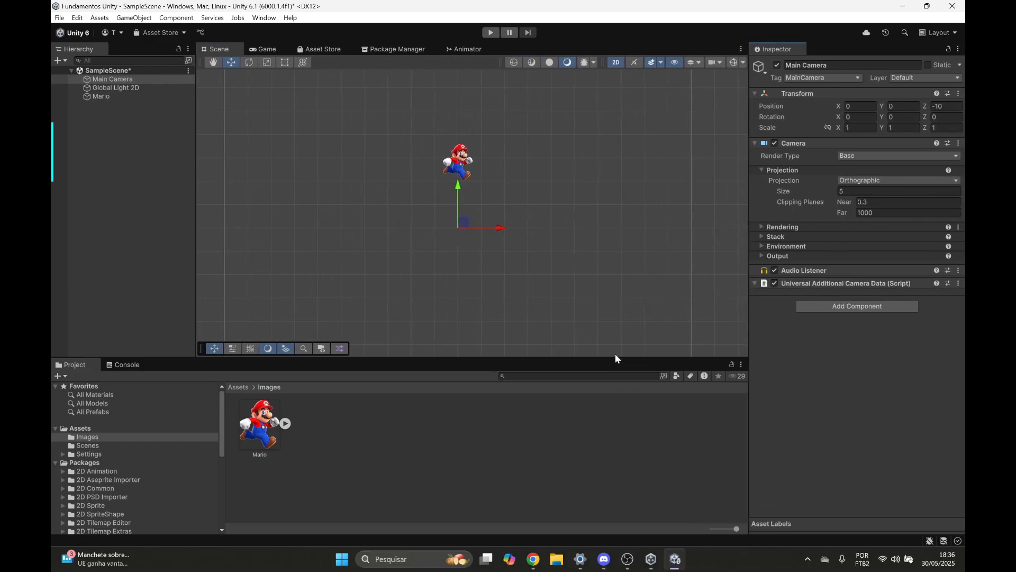
drag(616, 358, 628, 430)
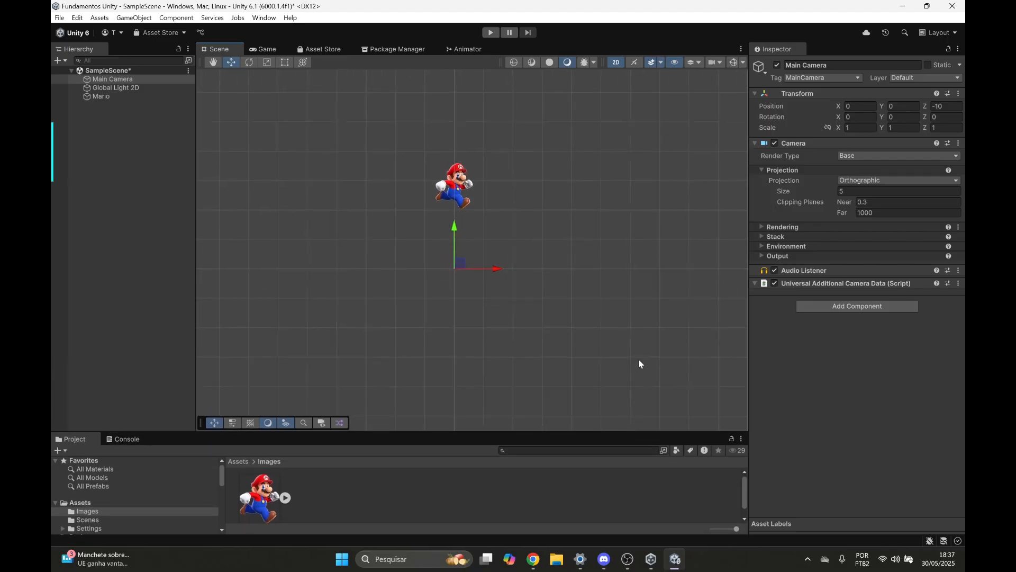
drag(265, 50, 380, 175)
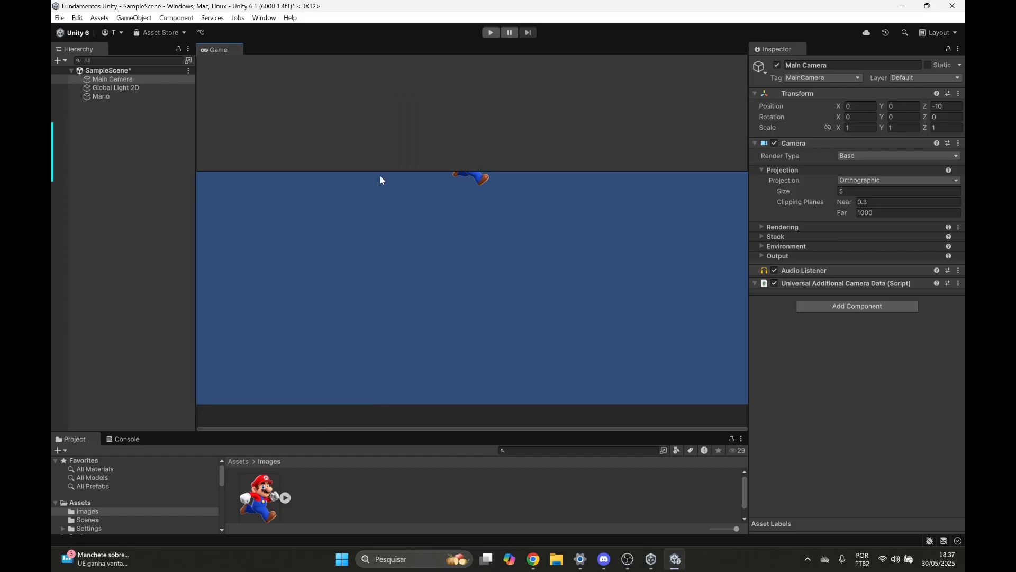
drag(553, 180, 471, 283)
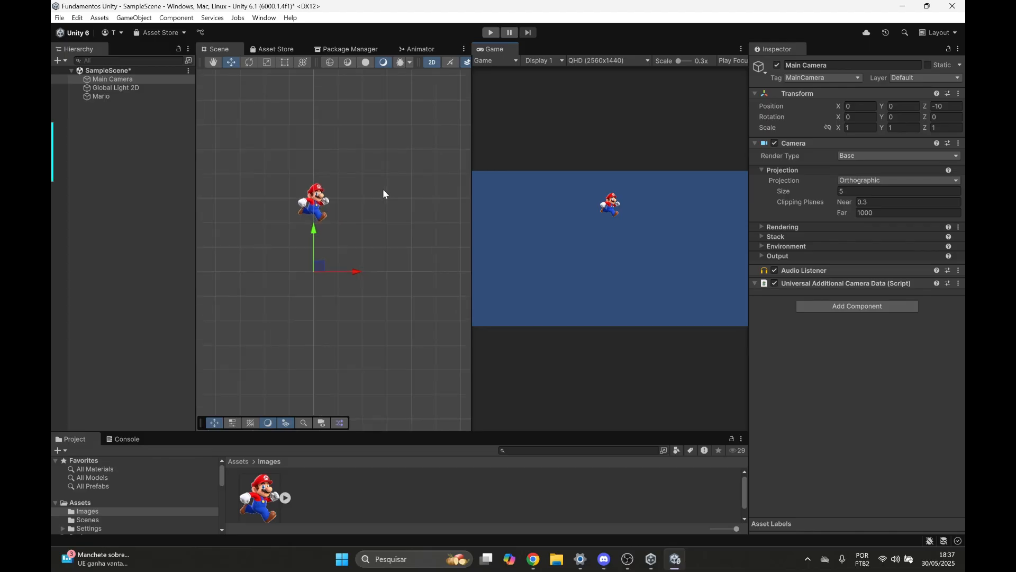
Move the Main Camera to about X -0.28, Y 1.77 and Mario to about X 2.13, Y 2.81, comparing the framing in the Game view.
mouse_move(340, 202)
middle_down()
mouse_move(443, 175)
mouse_move(362, 213)
mouse_move(376, 213)
mouse_move(294, 220)
mouse_move(319, 249)
mouse_move(323, 225)
mouse_move(298, 216)
mouse_move(332, 201)
mouse_move(317, 218)
mouse_move(338, 210)
middle_up()
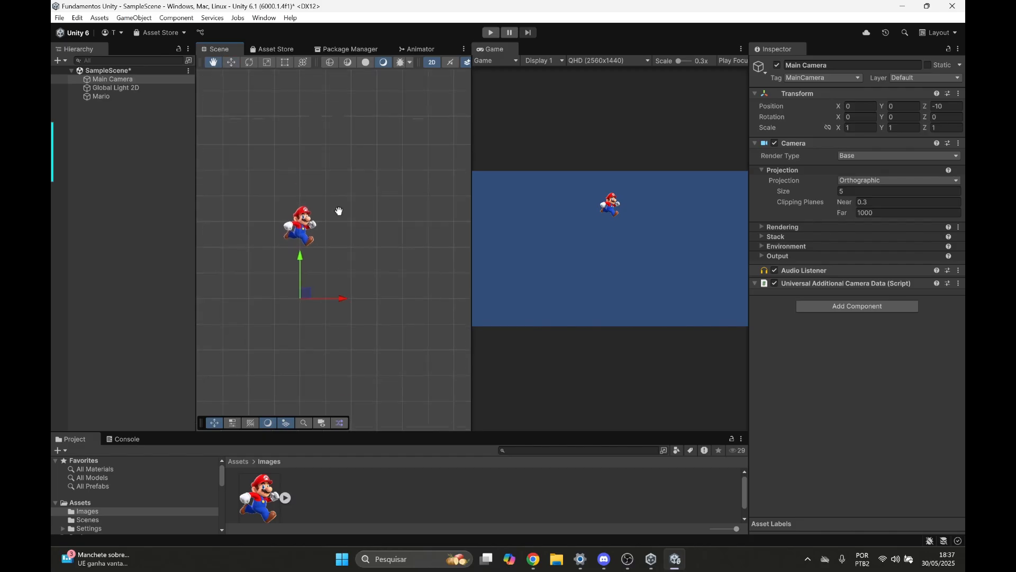
click(122, 88)
click(117, 80)
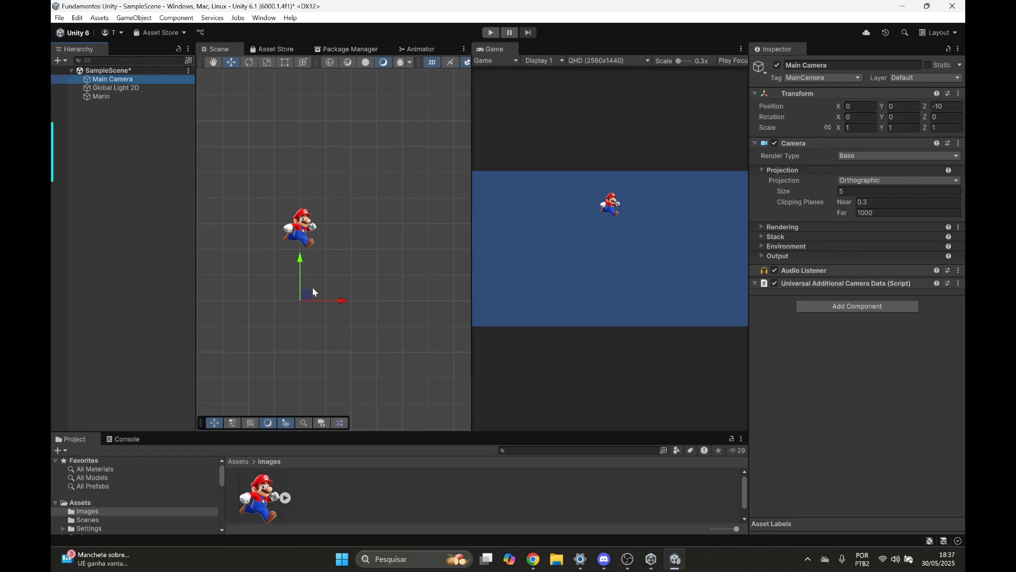
drag(313, 288, 393, 228)
click(306, 228)
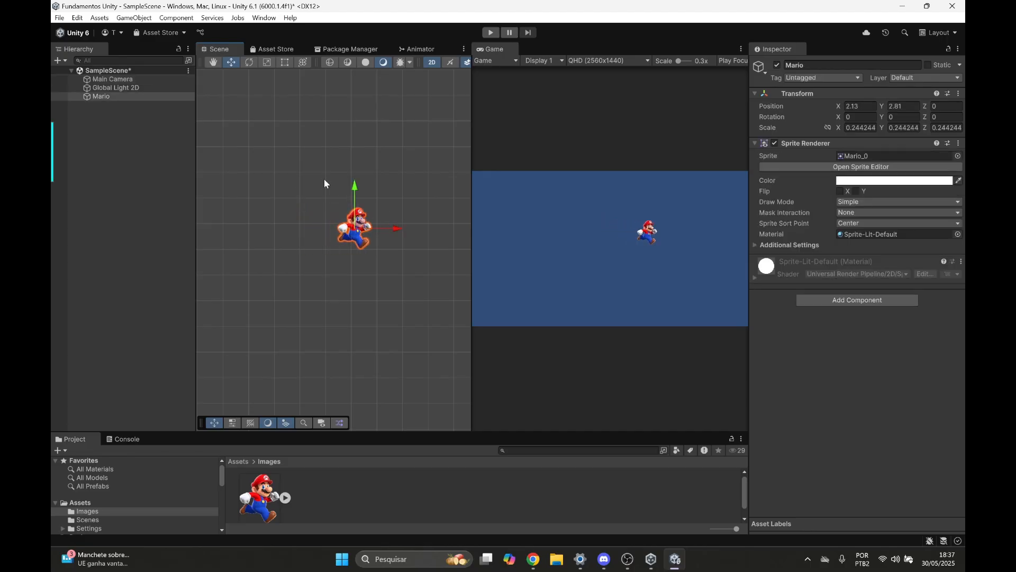
Move the Main Camera down to about X -0.11, Y 0.03 and reselect the Mario sprite.
click(128, 81)
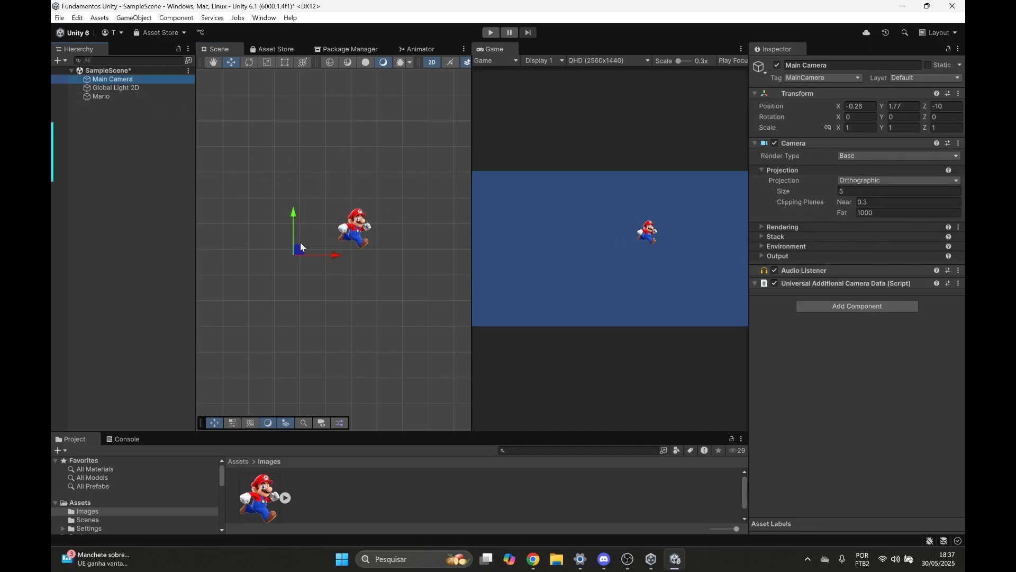
drag(300, 243, 301, 295)
click(362, 231)
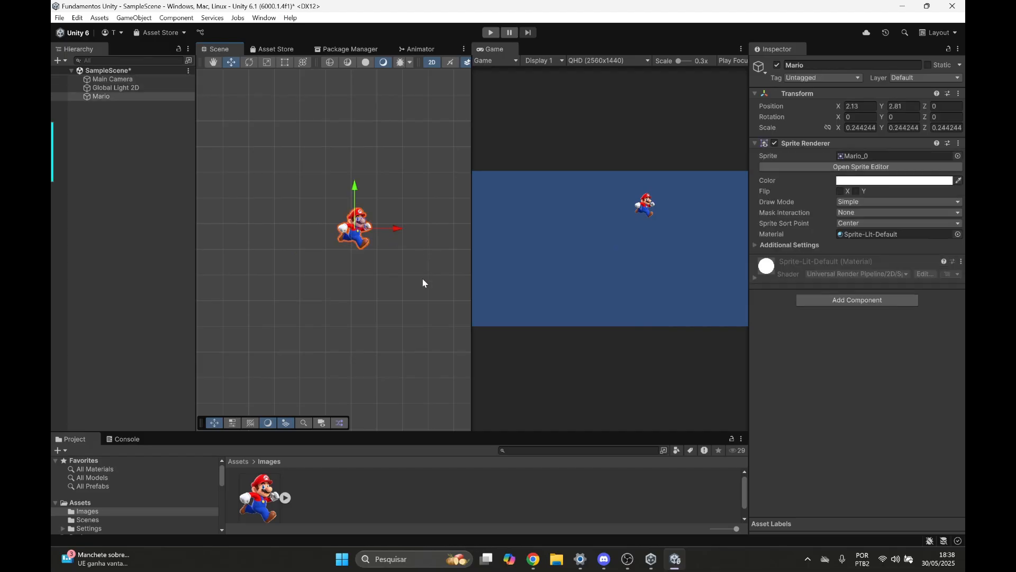
Give the Game view more room beside the Scene view and widen the Inspector slightly.
drag(470, 219, 450, 219)
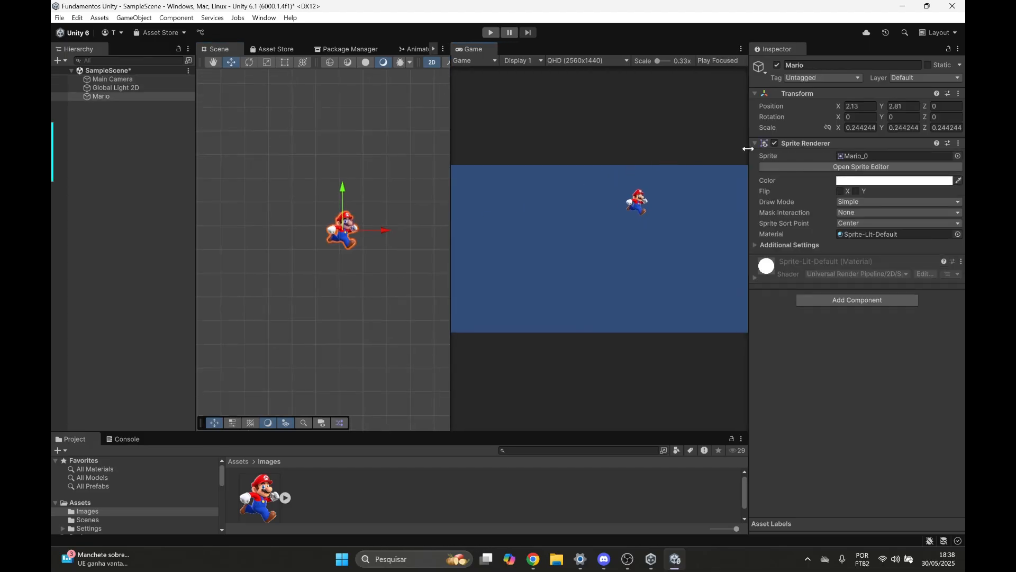
drag(747, 149, 729, 159)
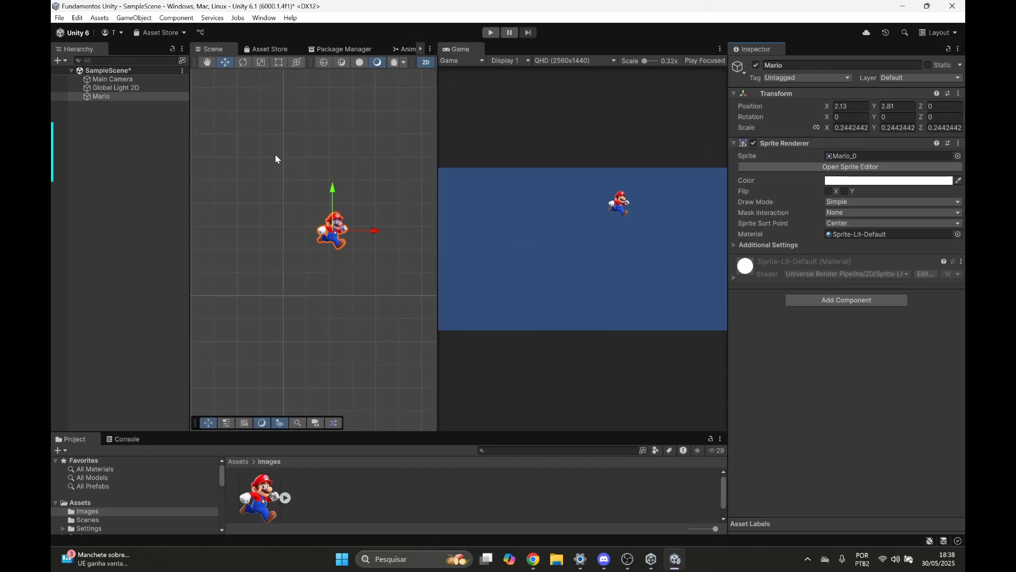
Reset the Main Camera's position to X 0, Y 0.
click(111, 81)
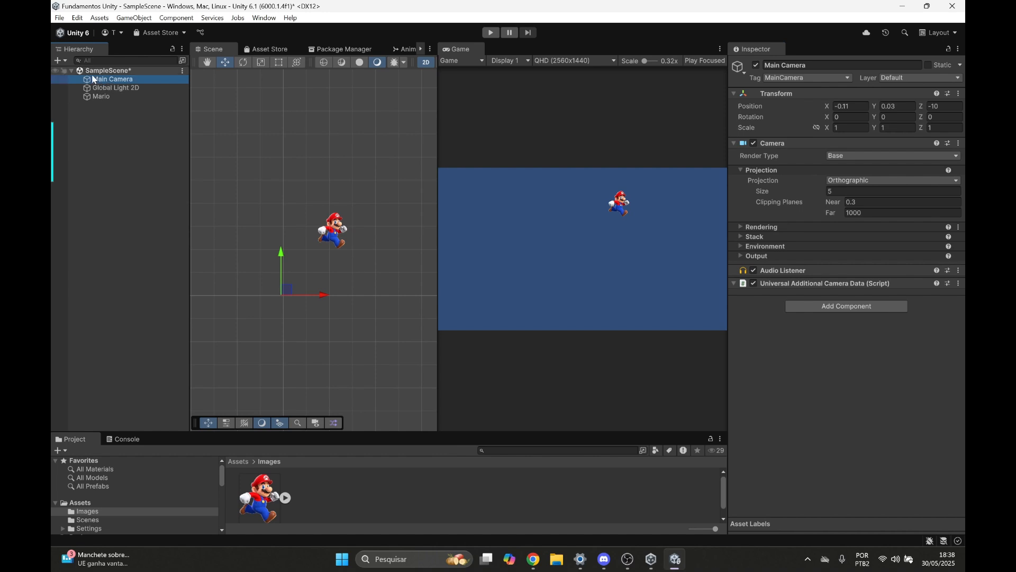
click(849, 105)
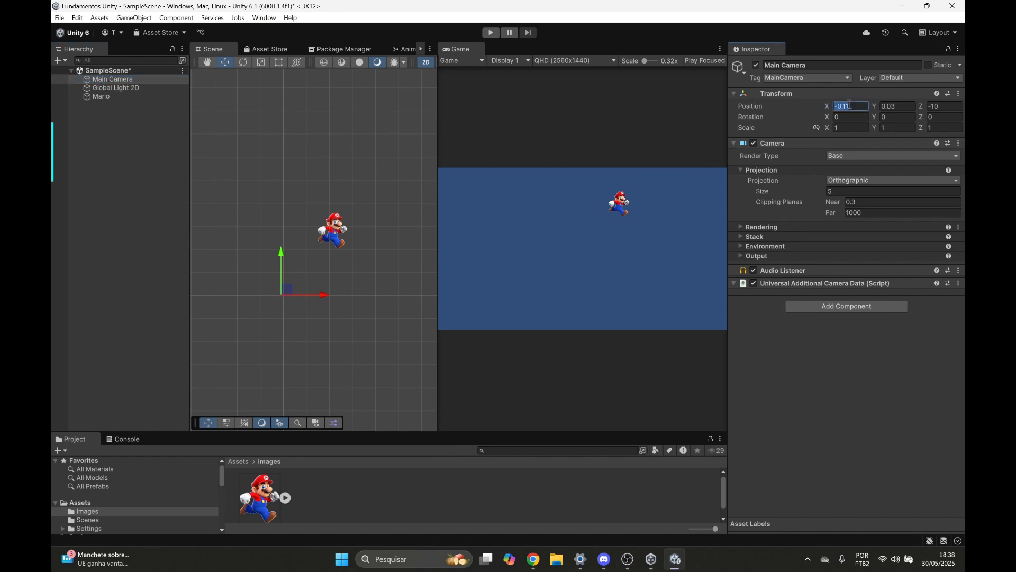
text(0)
key(Tab)
text(0)
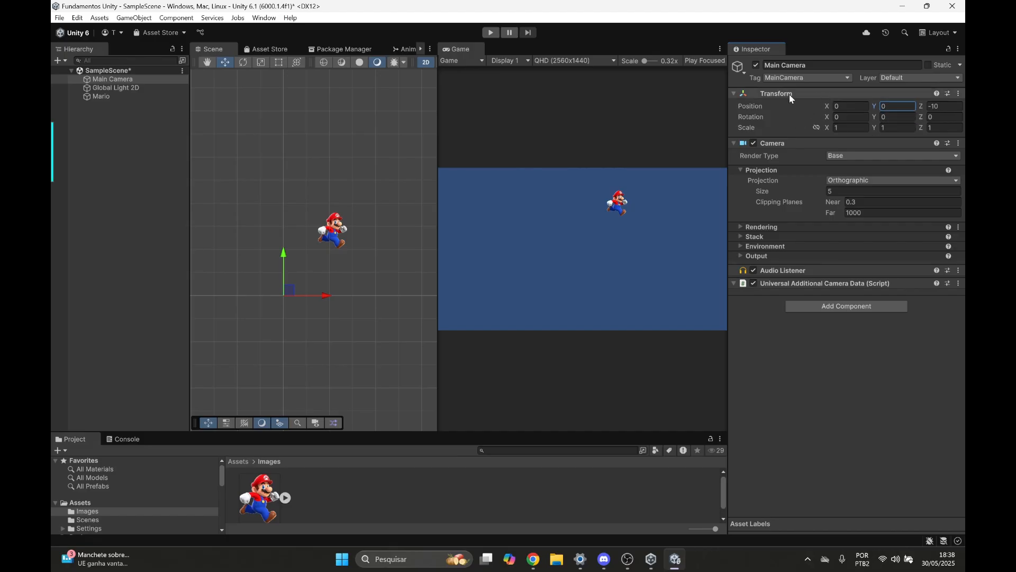
Set Mario's X position to 0 and raise the sprite to about Y 3.17.
click(118, 97)
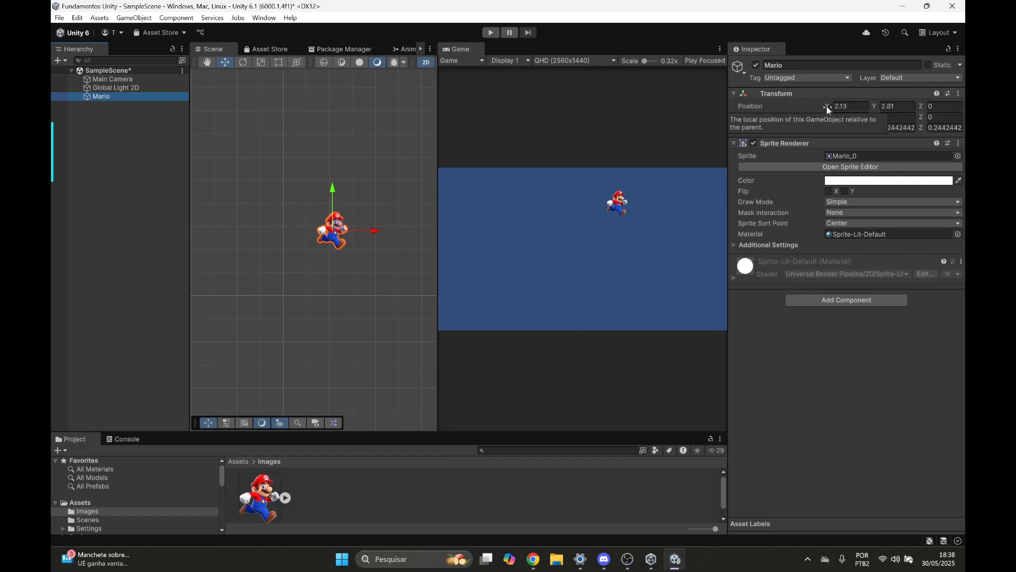
click(844, 108)
text(0)
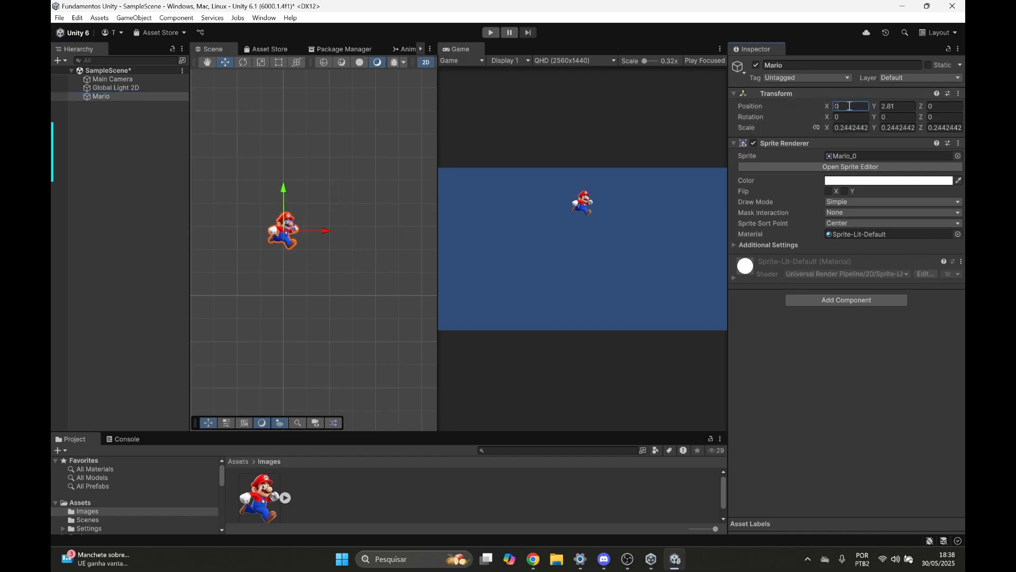
click(820, 345)
drag(285, 217, 282, 200)
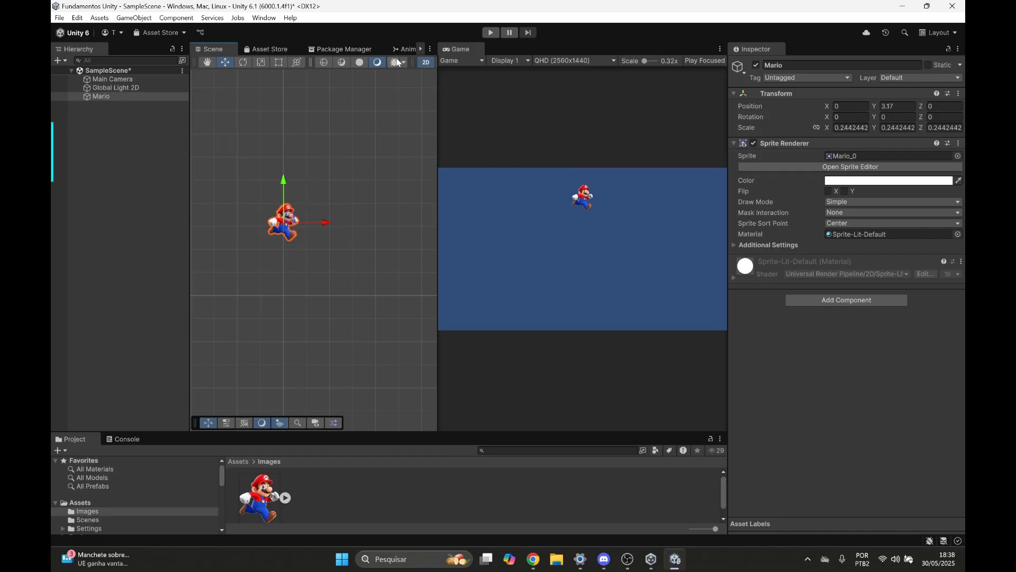
Dock the Game view back into the Scene view's group, run and stop the game, and return to the Scene view.
drag(459, 48, 272, 51)
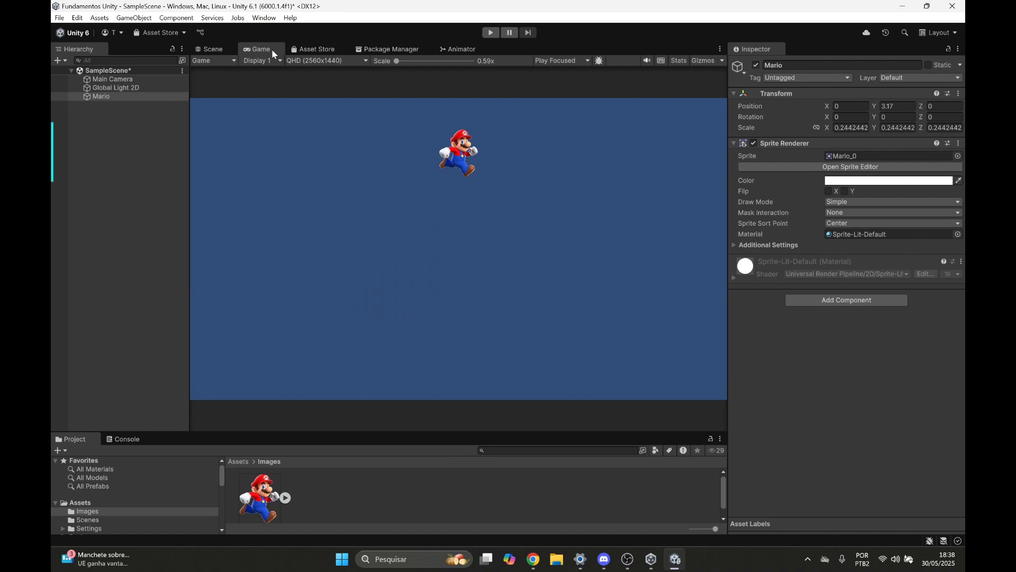
click(492, 33)
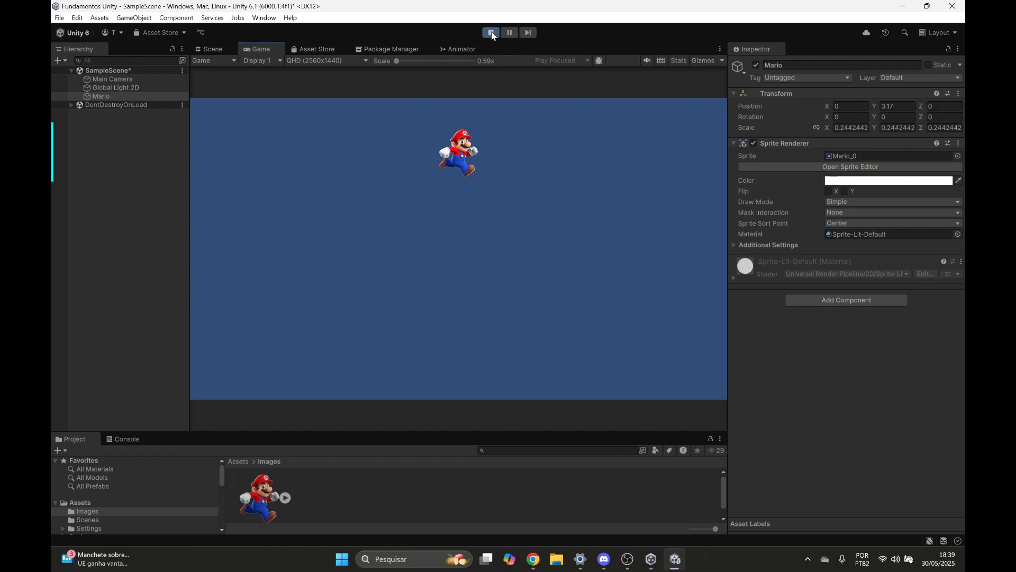
click(491, 32)
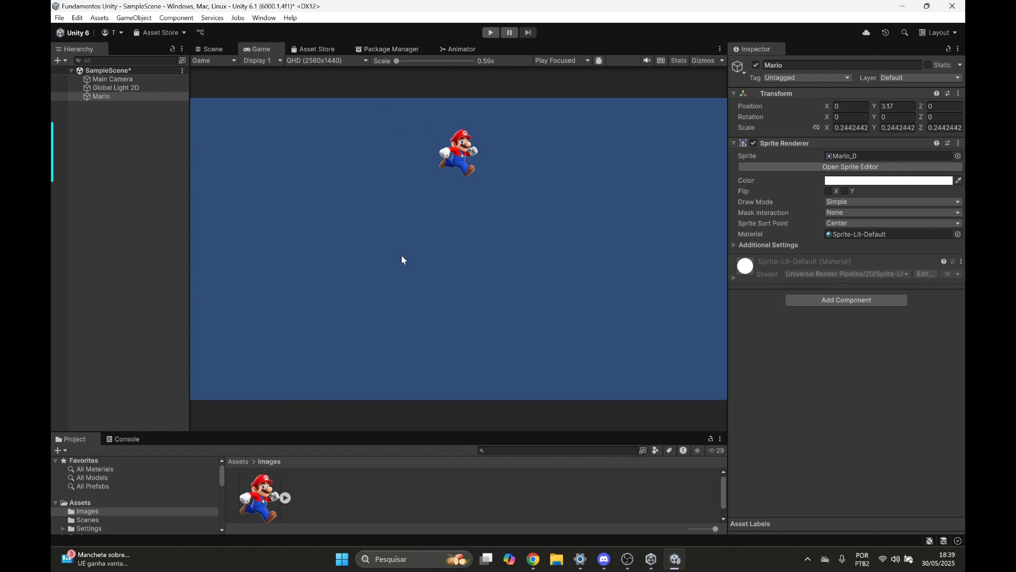
click(221, 49)
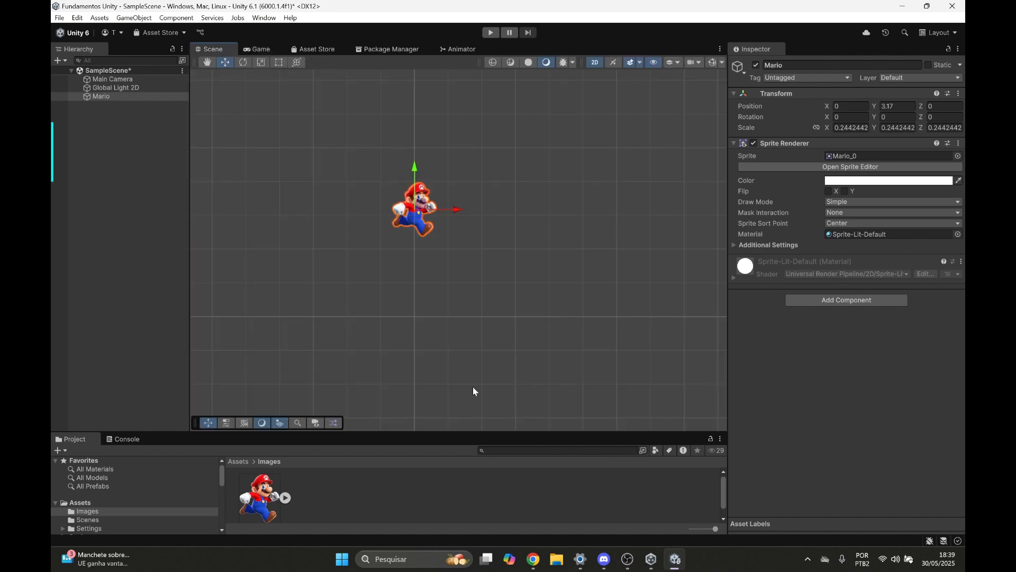
Switch to the Chrome presentation to review the slide on important components, and return to Unity.
mouse_move(627, 559)
mouse_move(533, 559)
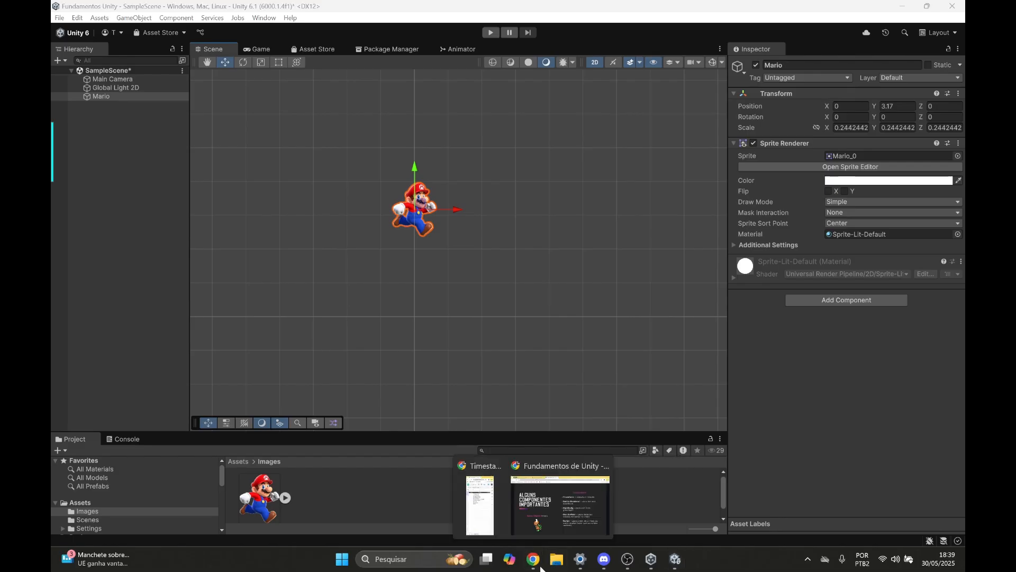
click(563, 513)
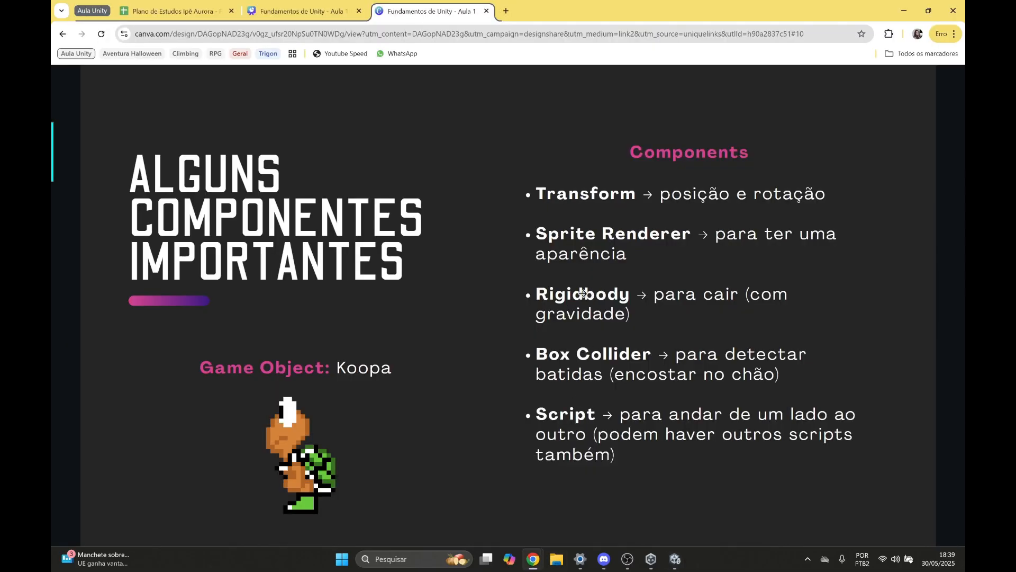
click(675, 559)
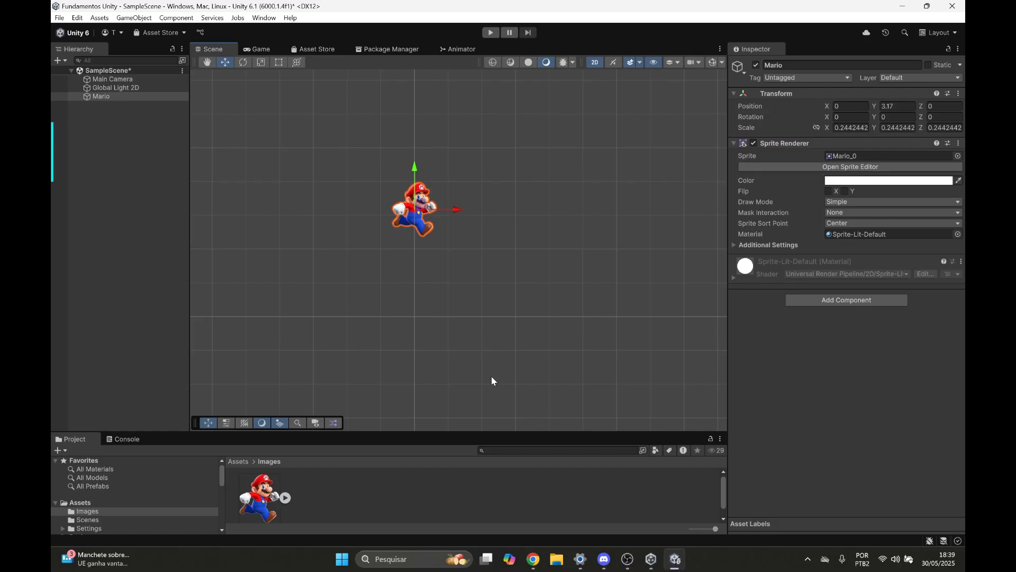
Add a Rigidbody 2D component to the Mario object.
click(123, 97)
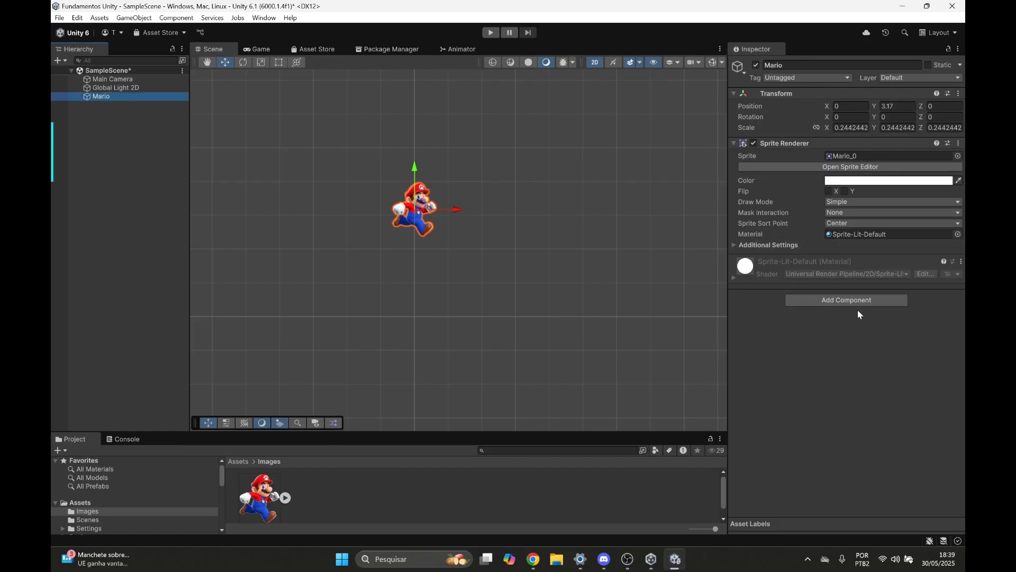
click(876, 299)
key(BackSpace)
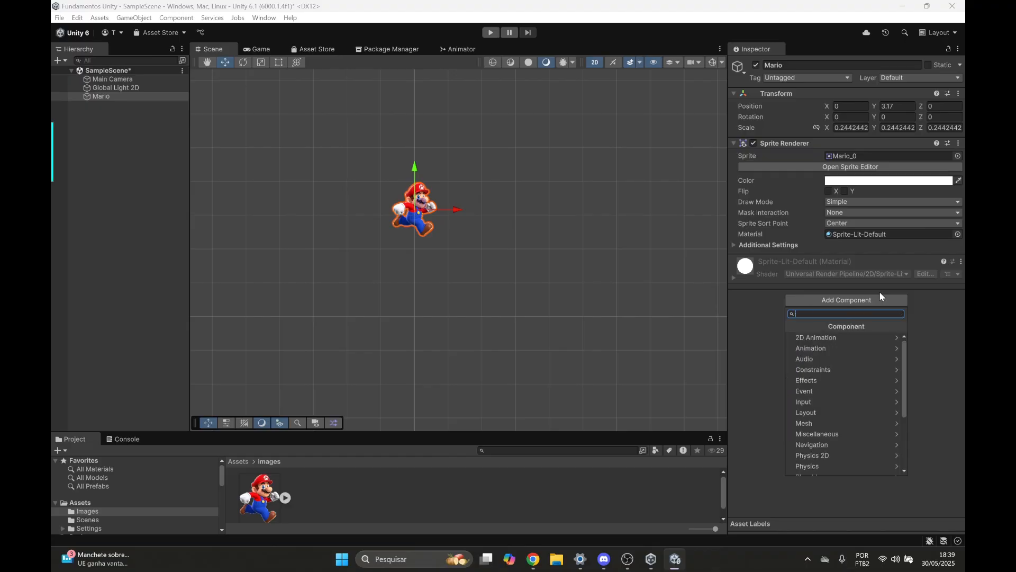
text(rigid)
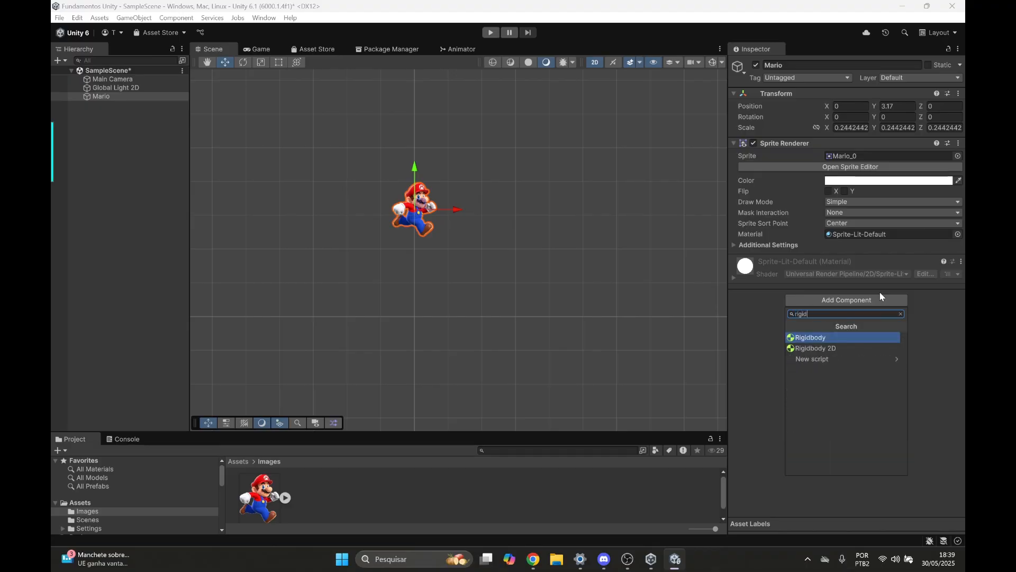
click(831, 349)
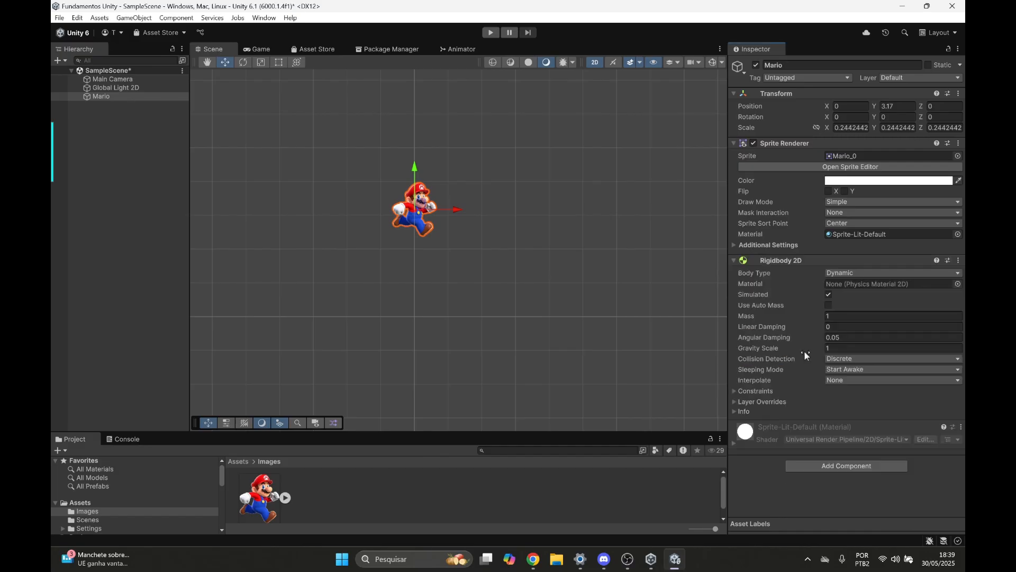
Nudge the Mario sprite down to about Y 3.09, keeping it at X 0.
drag(414, 175, 467, 186)
middle_drag(468, 186, 492, 164)
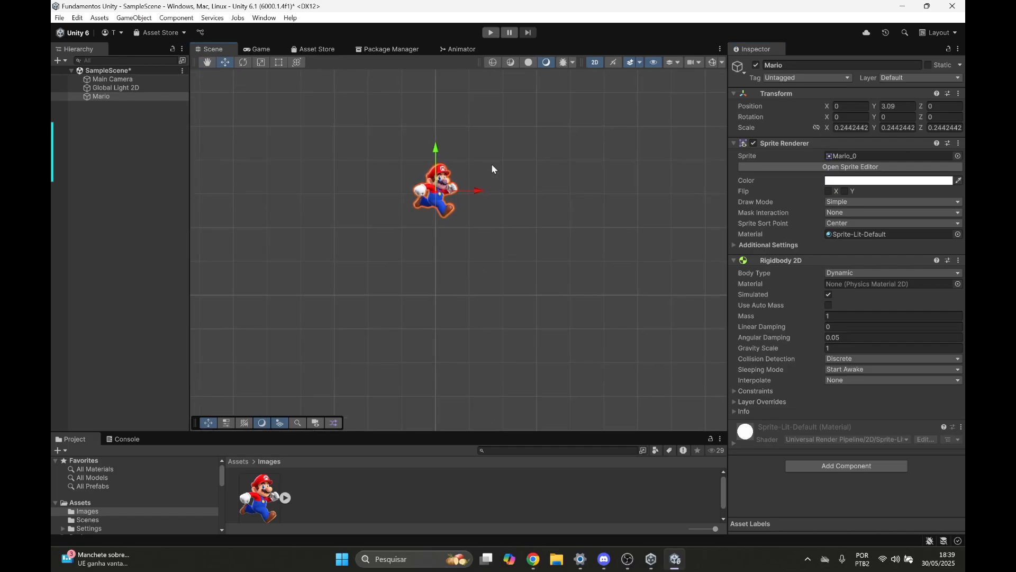
middle_drag(565, 173, 559, 168)
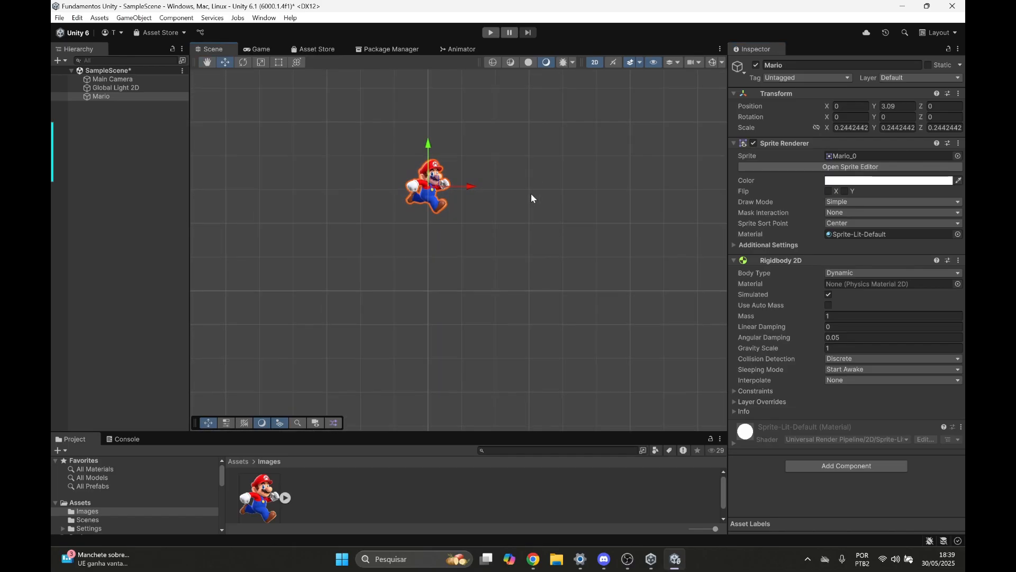
Run the game in the Game view to test gravity on Mario, stop it, and return to the Scene view.
click(264, 47)
click(490, 32)
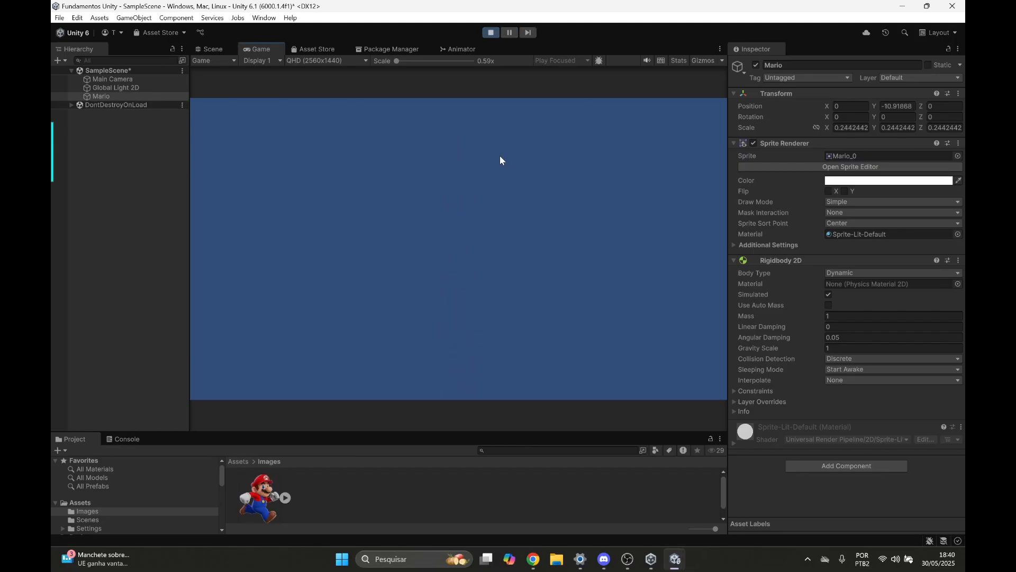
click(491, 33)
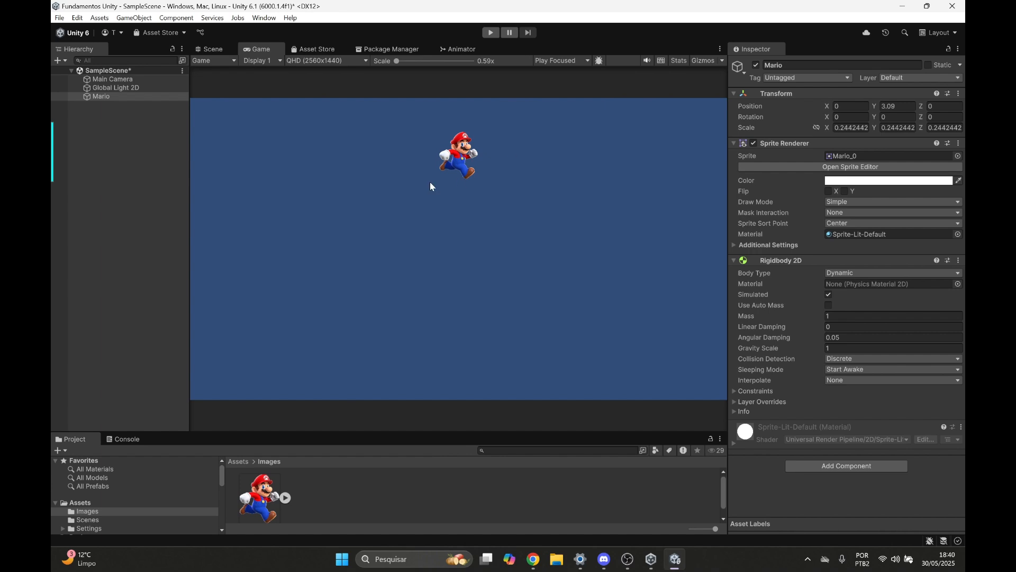
click(209, 49)
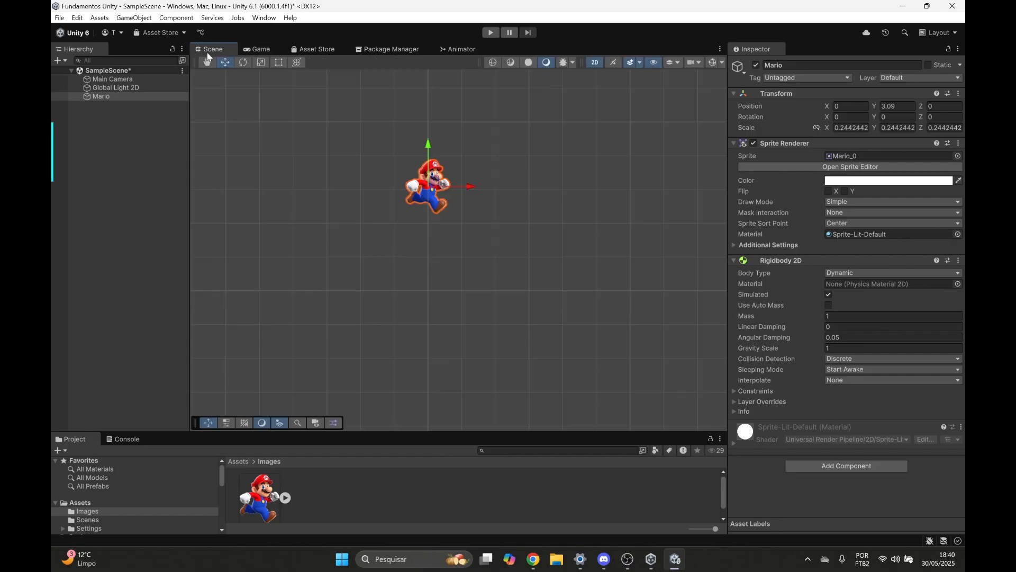
Deselect Mario and add a 2D Square sprite to the scene, keeping its default name.
click(267, 126)
mouse_move(278, 130)
middle_down()
mouse_move(296, 119)
mouse_move(288, 131)
middle_up()
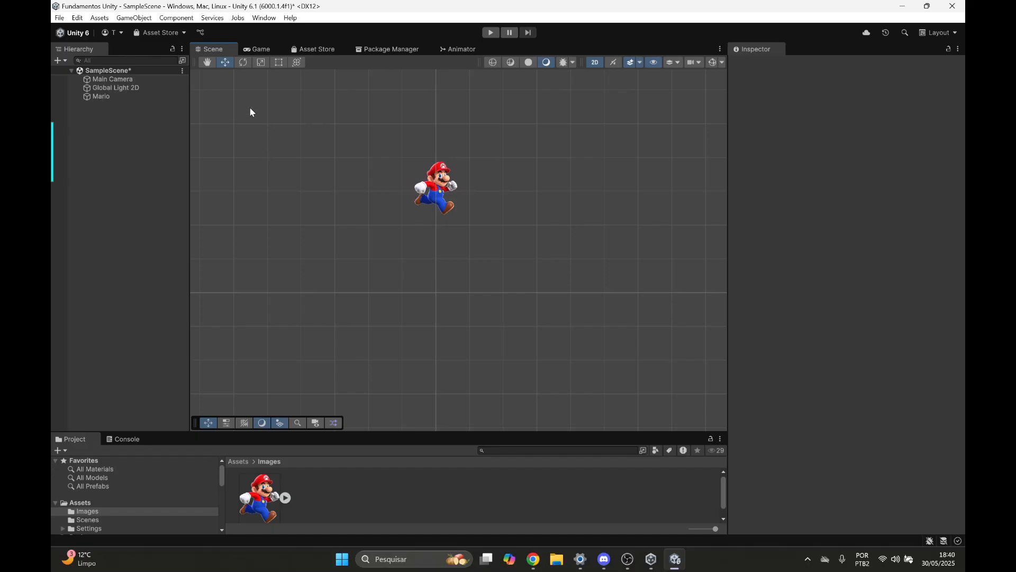
click(64, 61)
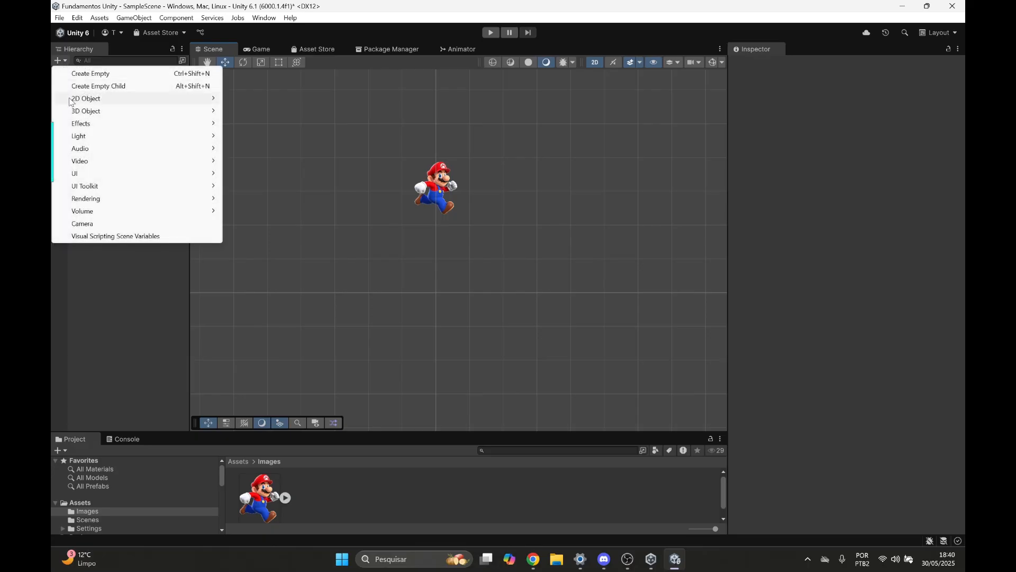
mouse_move(88, 101)
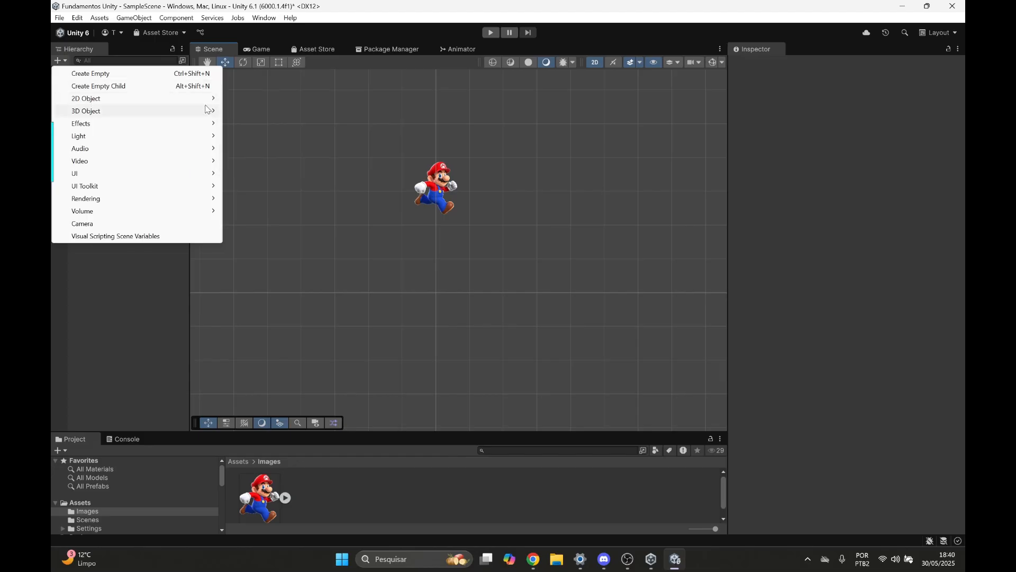
mouse_move(211, 99)
mouse_move(254, 99)
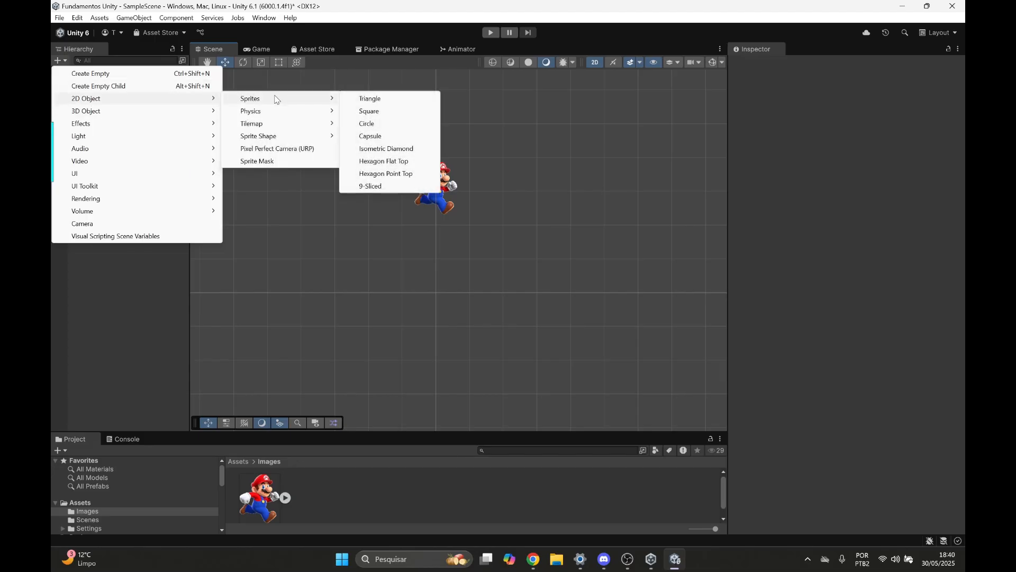
click(393, 113)
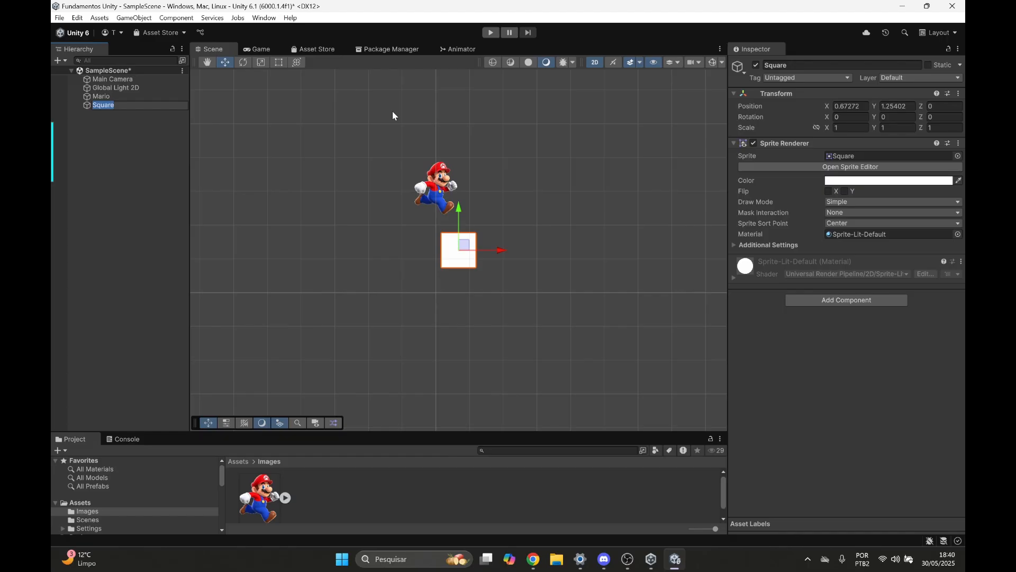
click(122, 131)
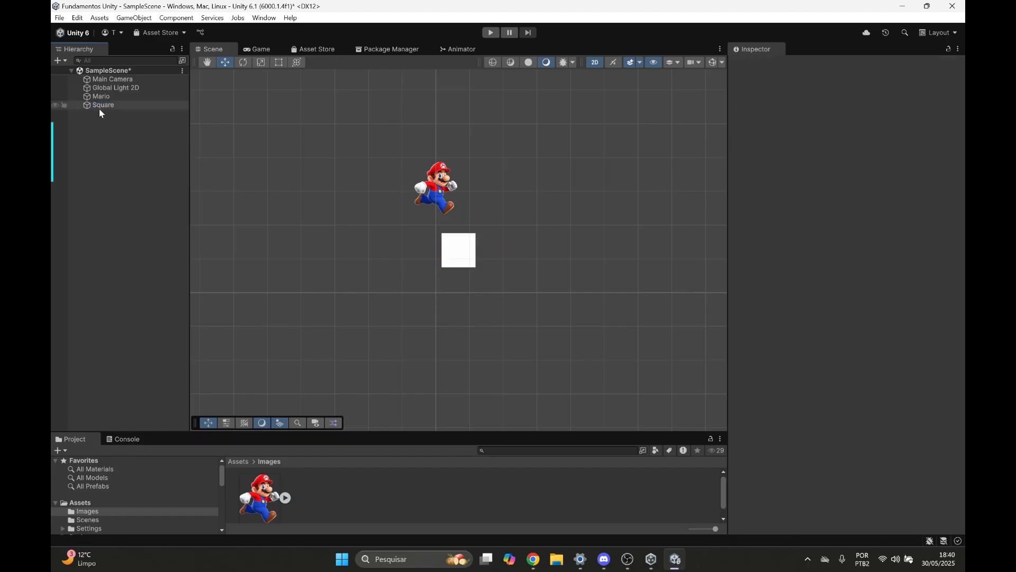
Rename the Square object as Ground.
click(106, 107)
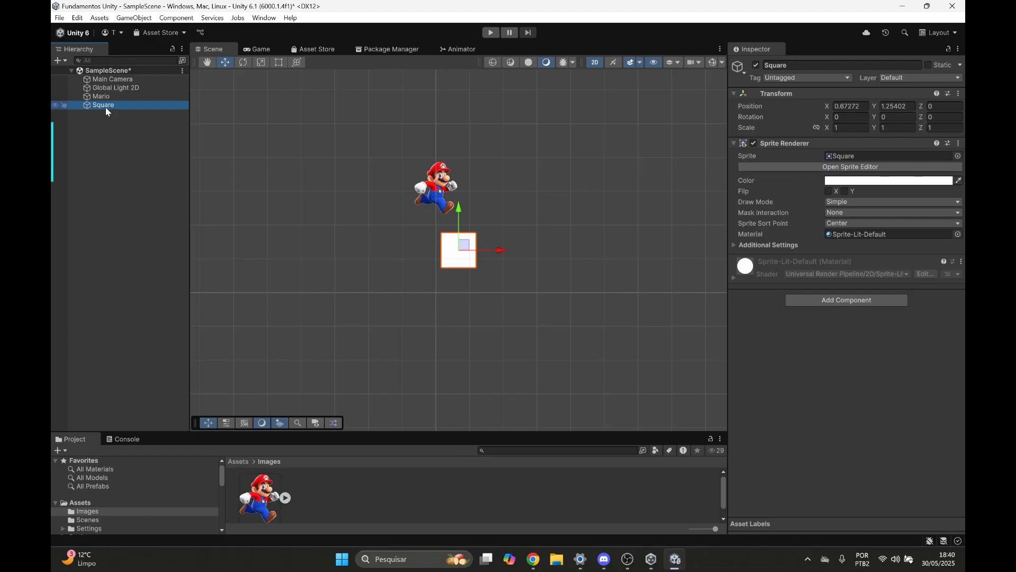
right_click(108, 106)
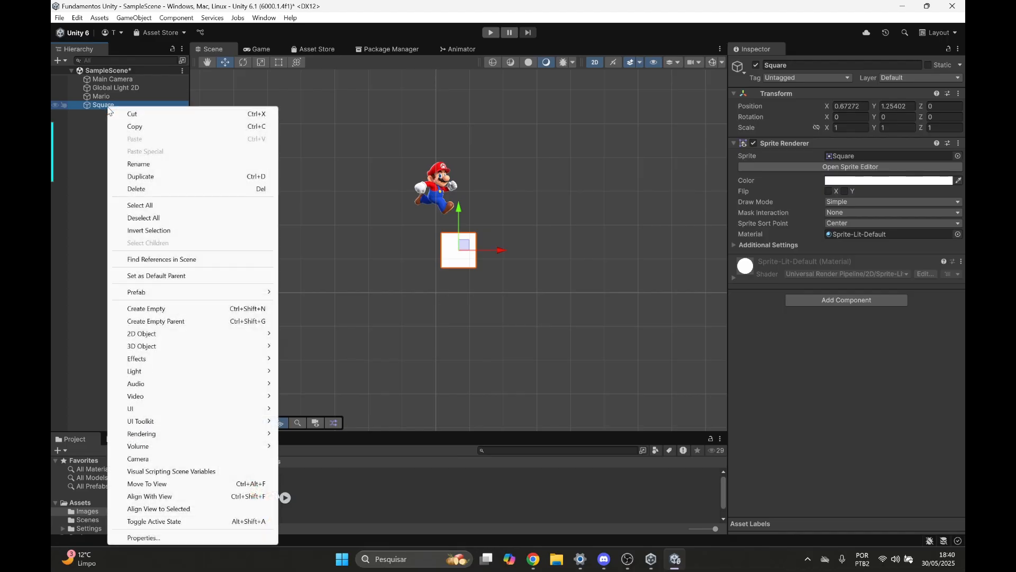
click(156, 166)
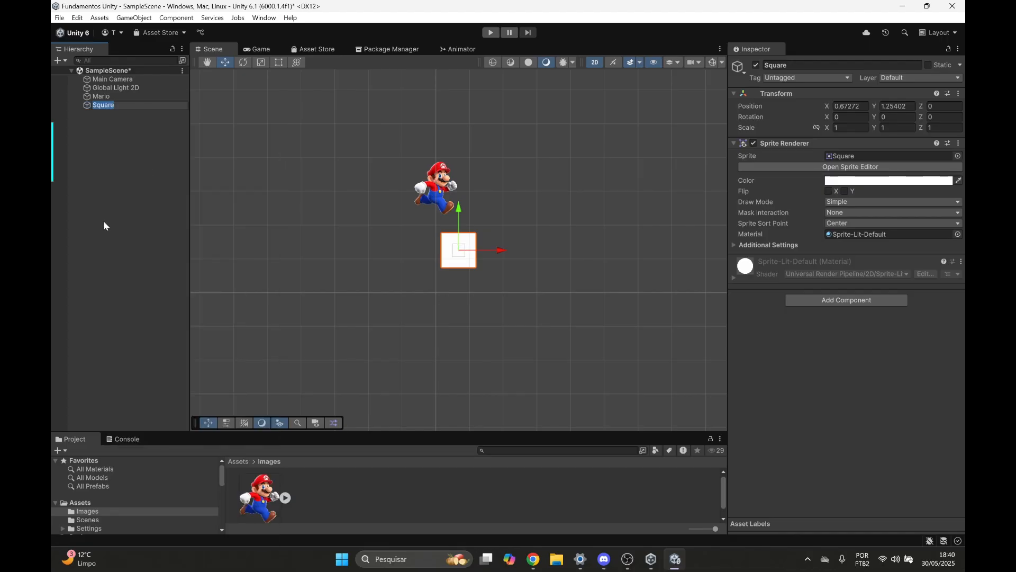
text(Ground)
key(Return)
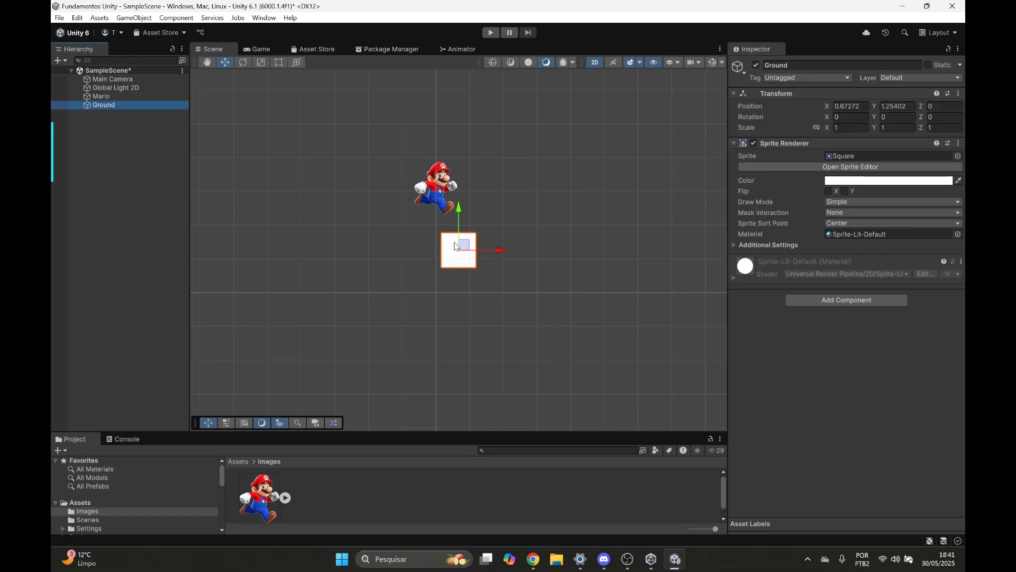
Move Ground below Mario to about X -0.01, Y -0.08 and scale it to about 10.64 by 0.55.
drag(465, 243, 446, 288)
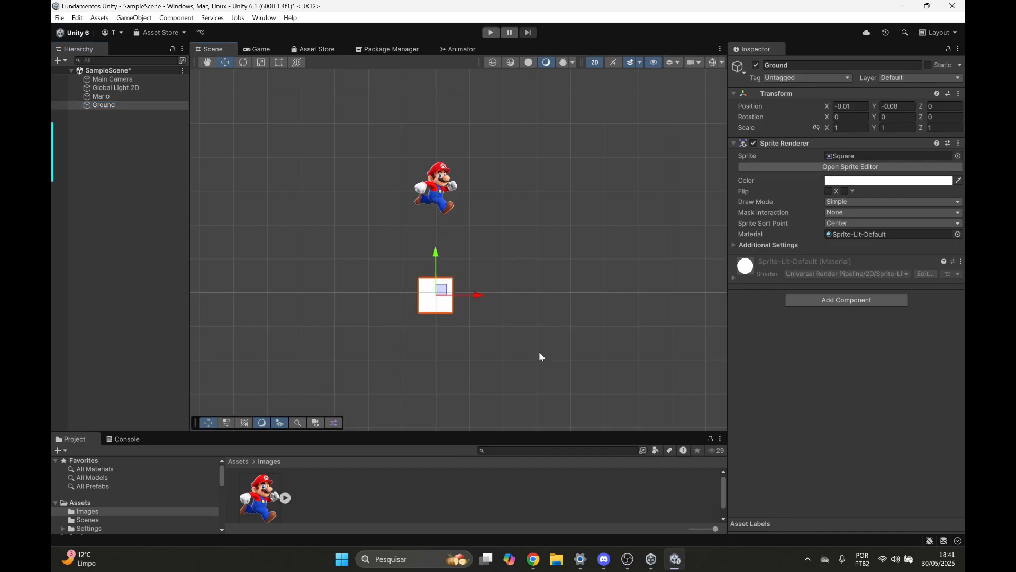
key(r)
drag(479, 297, 776, 360)
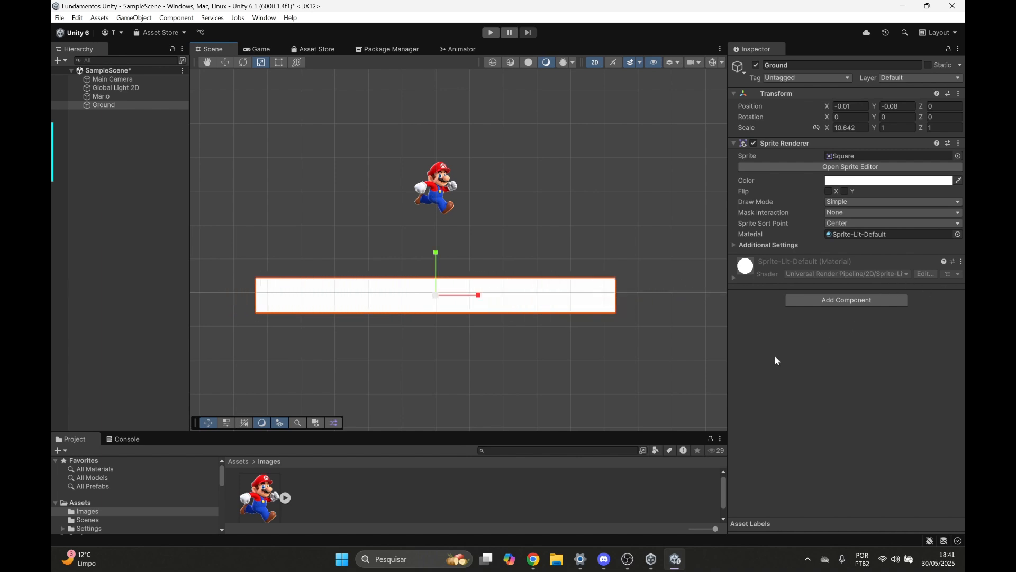
drag(436, 253, 435, 271)
key(w)
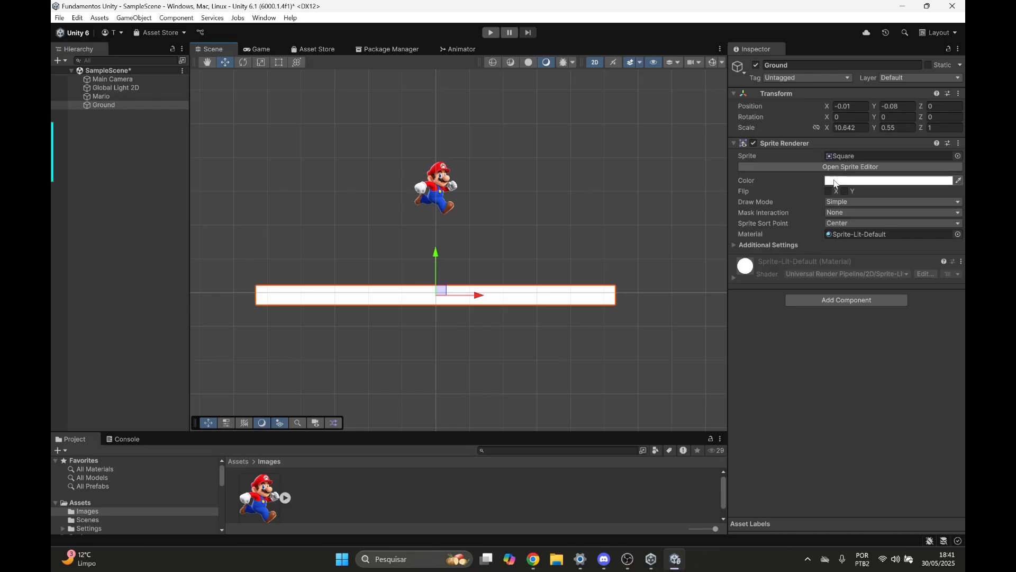
Set the Ground sprite's colour to dark green, about 237F37, and deselect the object.
click(103, 105)
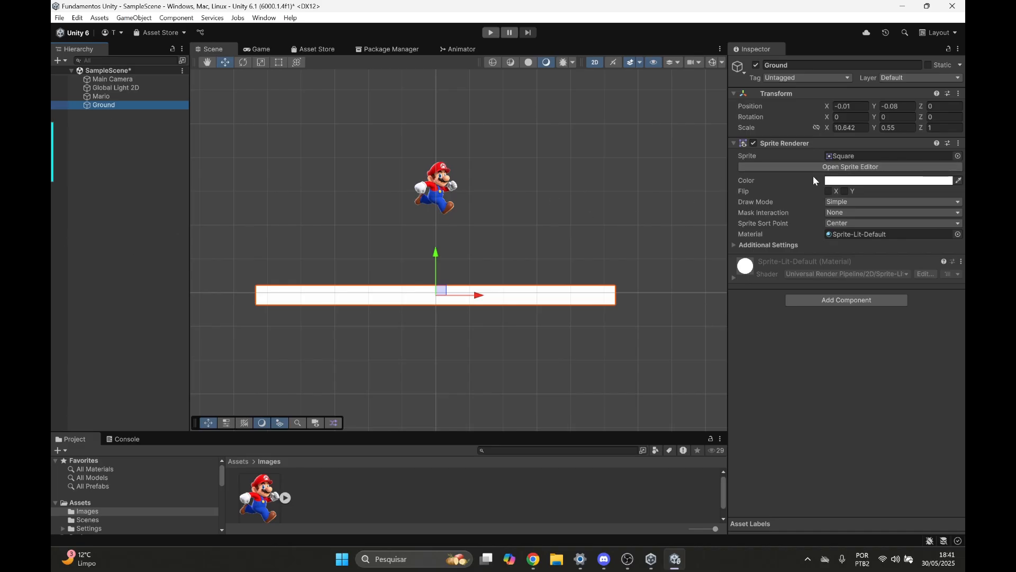
click(839, 180)
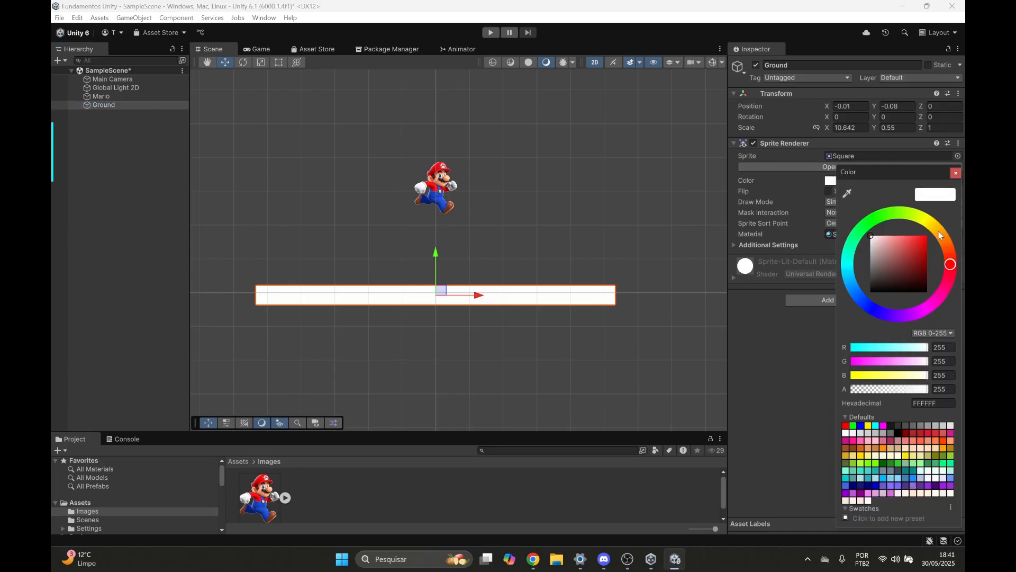
drag(951, 265, 911, 263)
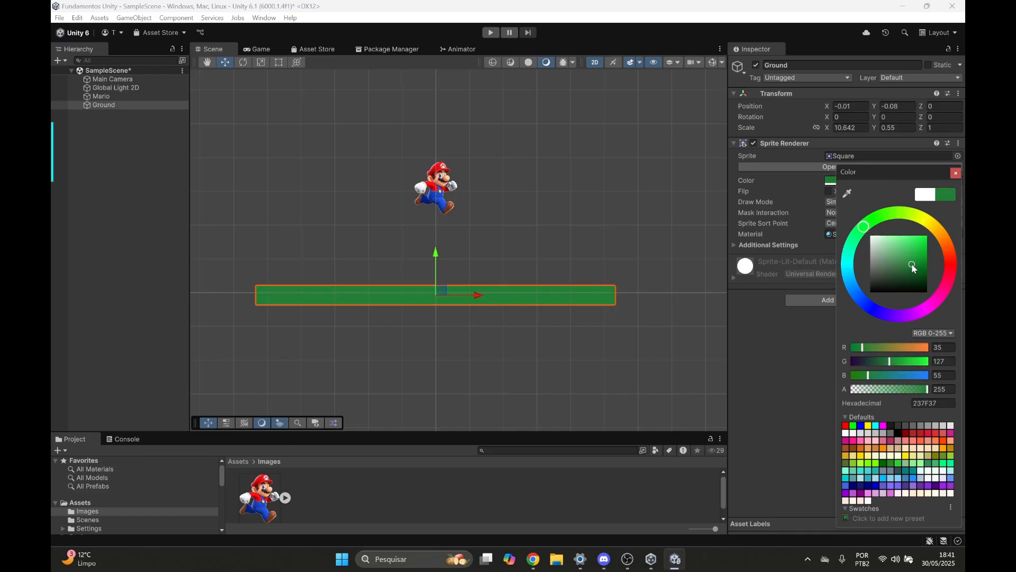
click(743, 374)
click(646, 247)
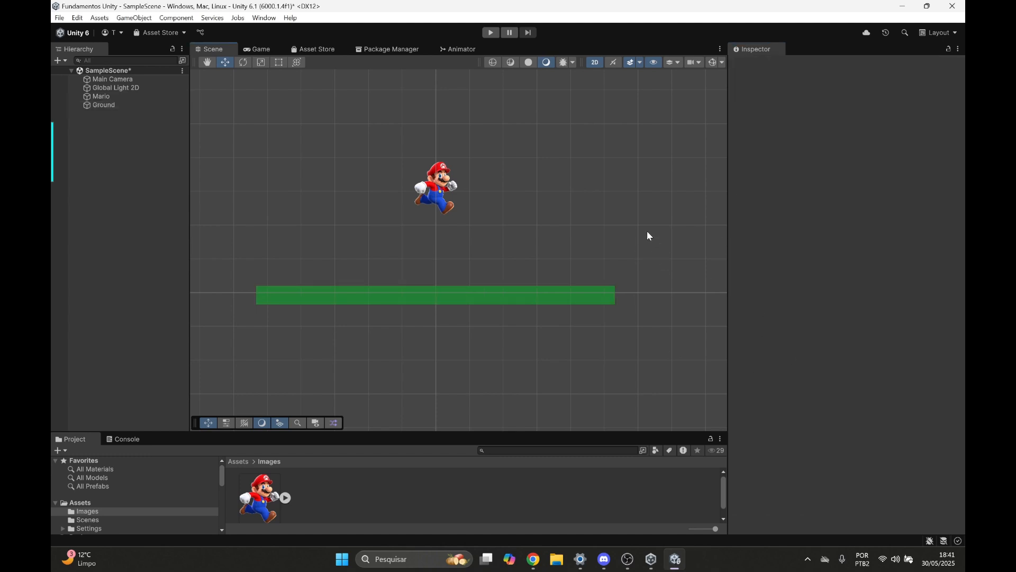
Show the Game view and examine the Main Camera's Projection, Rendering, Stack, Environment and Output settings.
click(258, 51)
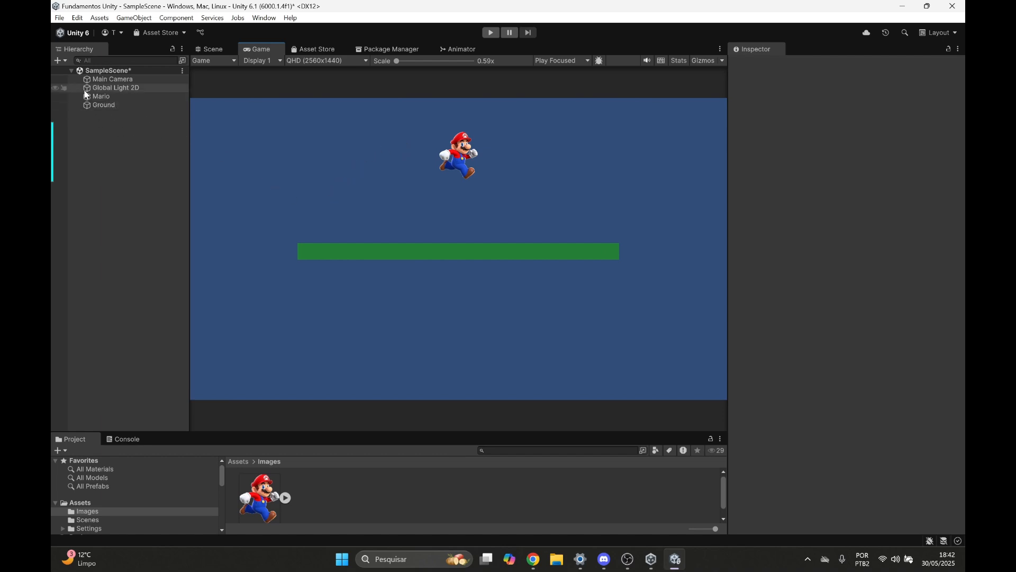
click(96, 80)
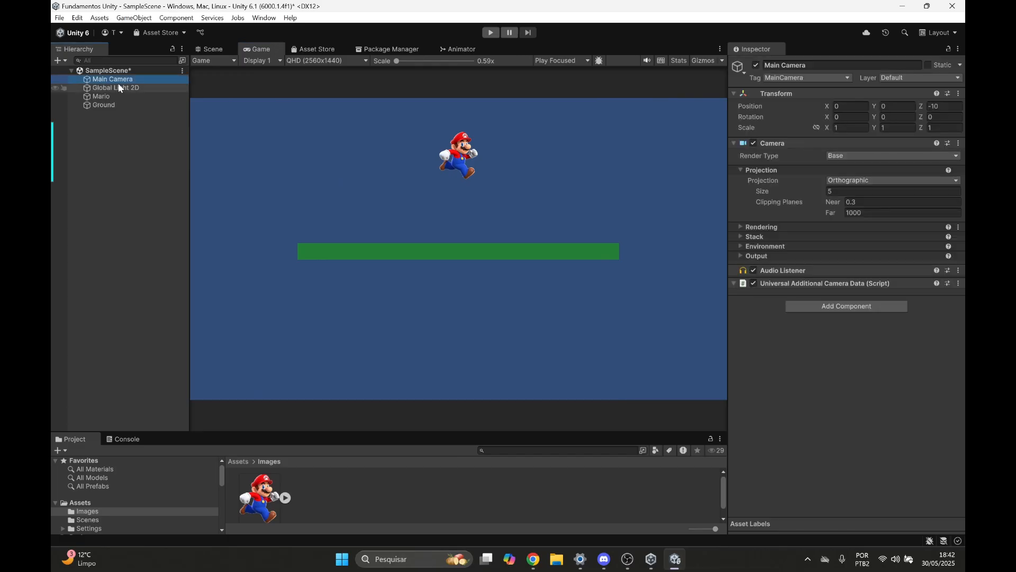
click(746, 228)
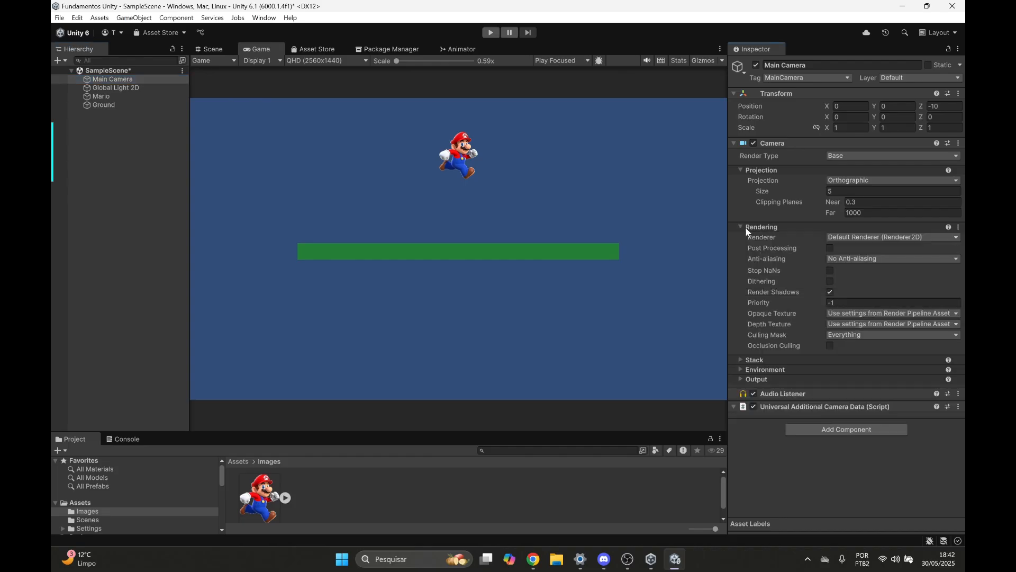
click(741, 360)
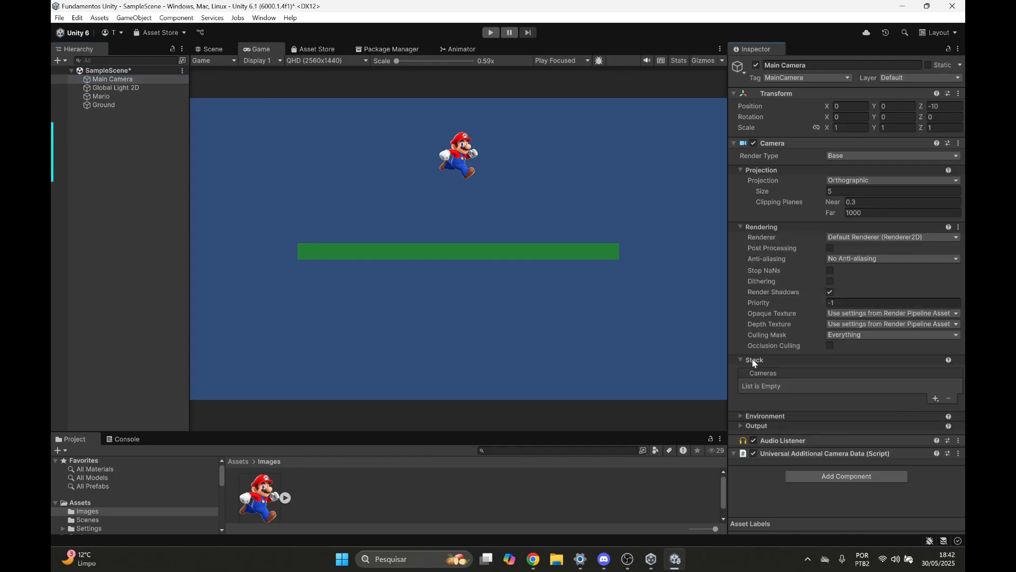
click(745, 417)
scroll(763, 402, down, 5)
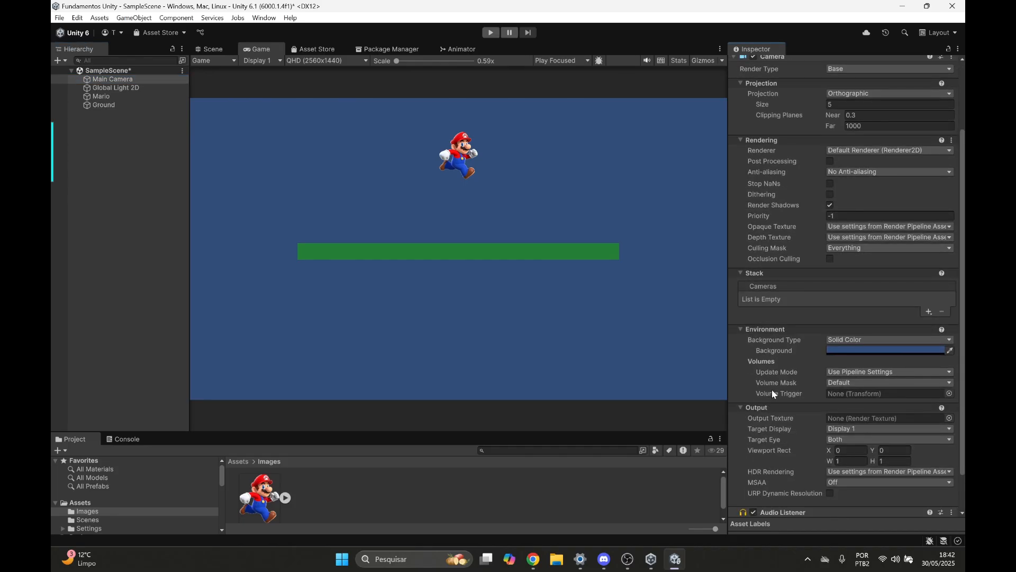
click(739, 284)
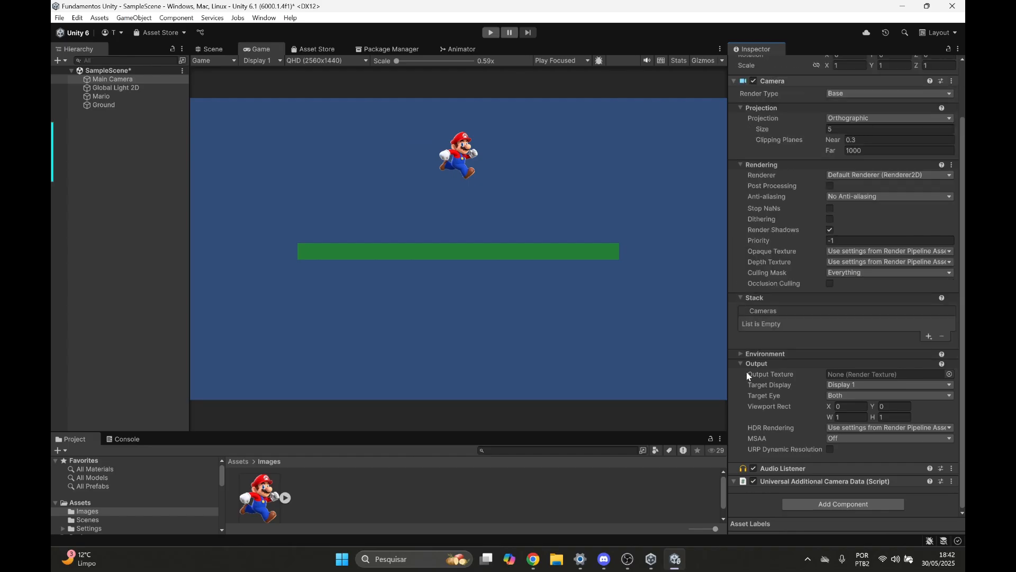
click(744, 364)
click(742, 360)
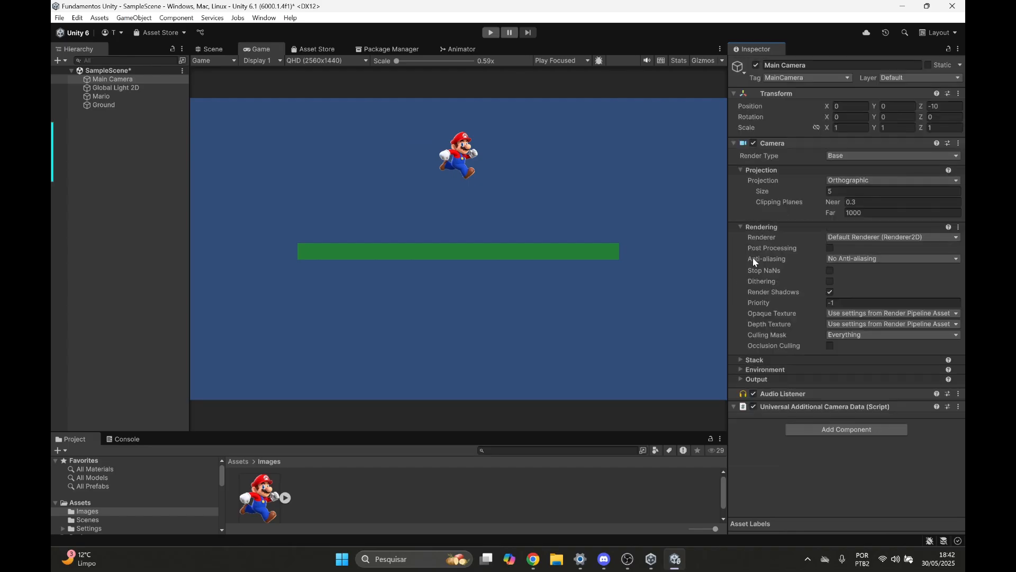
click(743, 228)
click(745, 168)
click(748, 169)
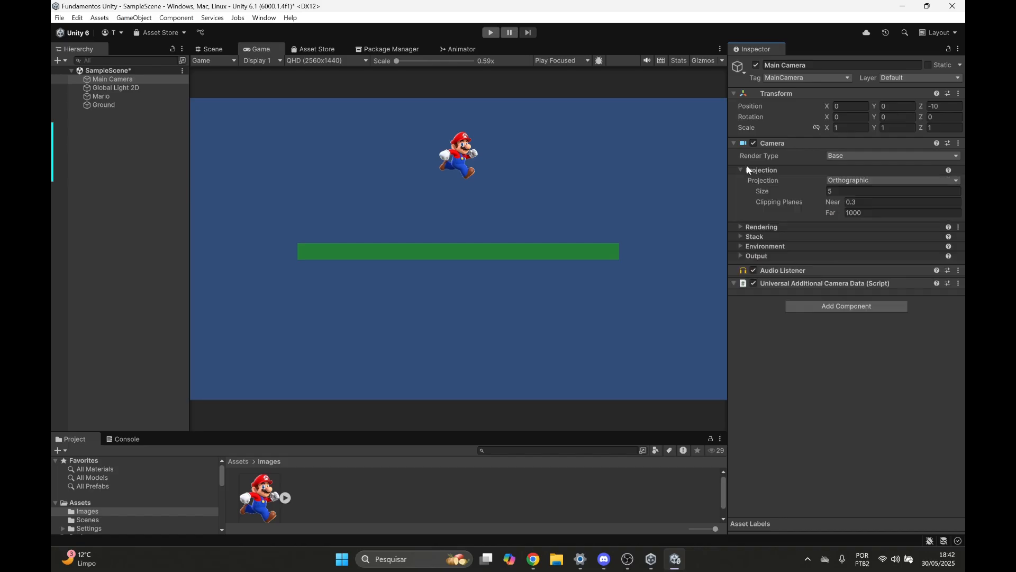
click(747, 170)
click(745, 181)
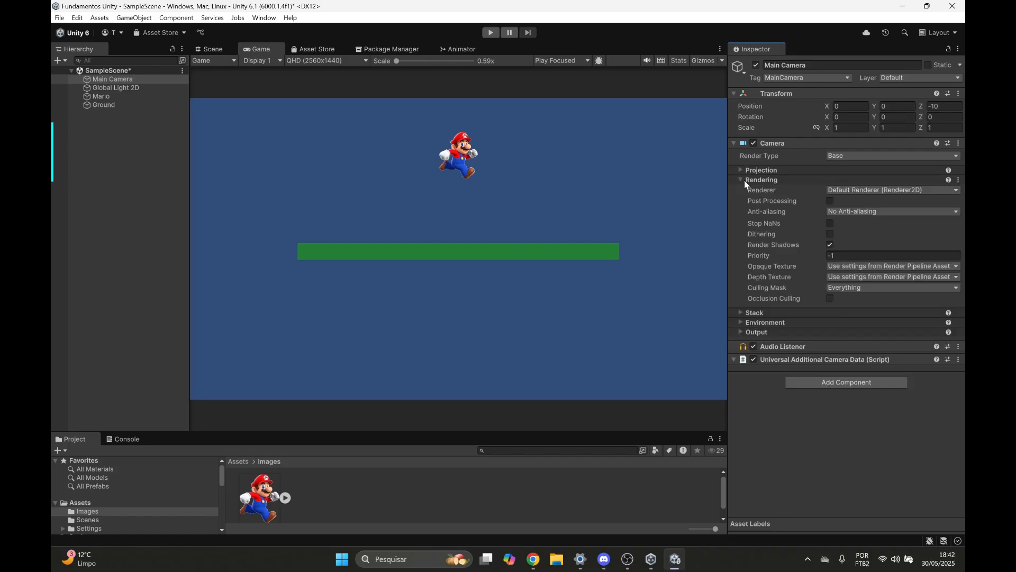
click(745, 181)
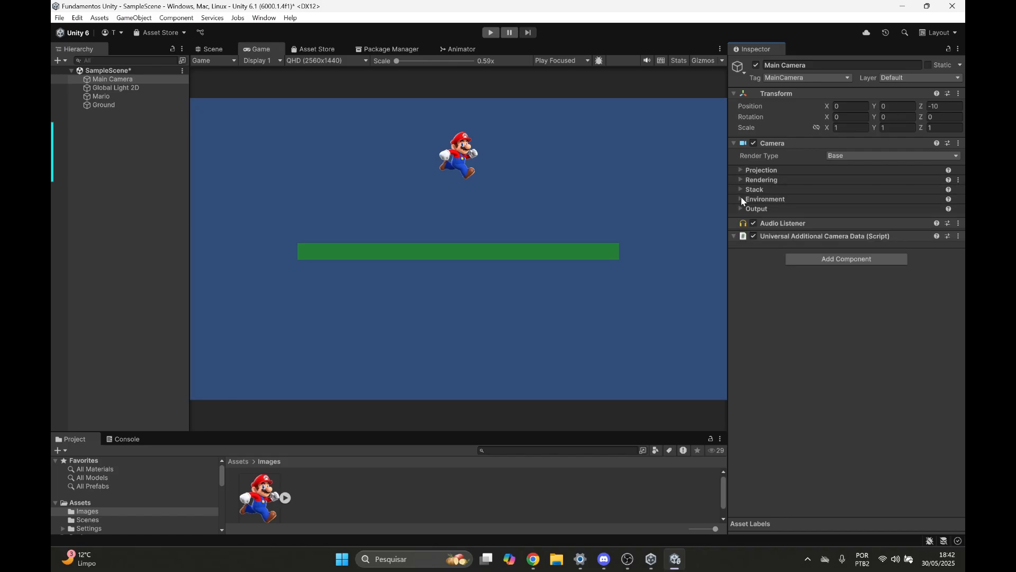
Set the Main Camera's Environment background colour to a brighter blue, about 325B9C.
click(742, 200)
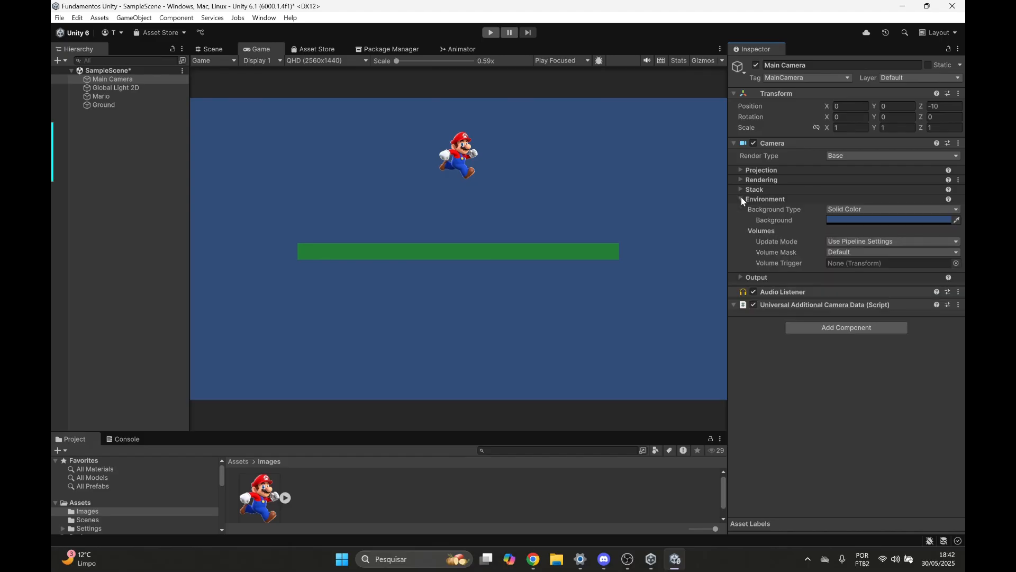
click(827, 221)
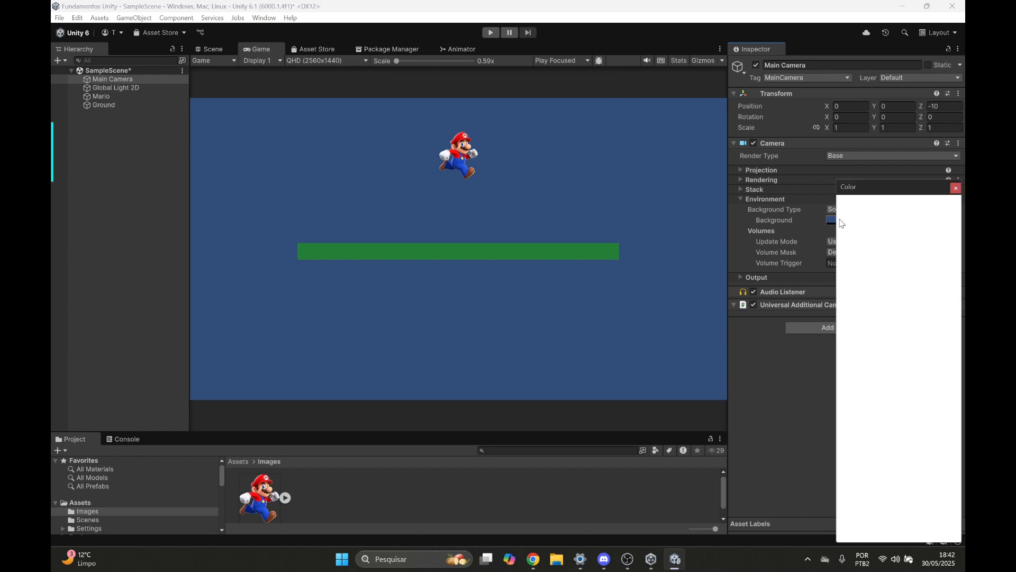
mouse_move(902, 281)
mouse_down()
mouse_move(900, 263)
mouse_move(911, 278)
mouse_up()
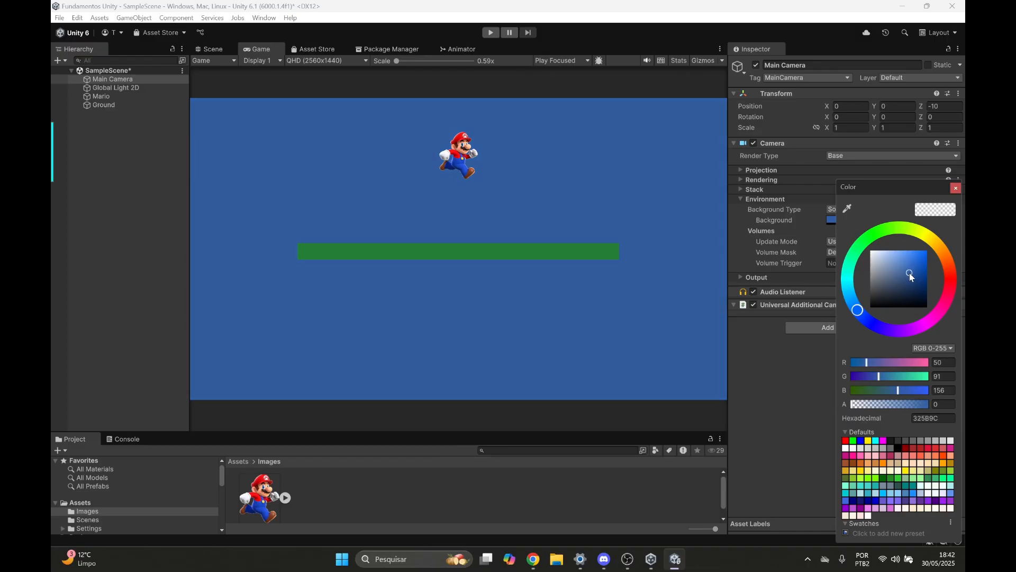
drag(880, 189, 793, 140)
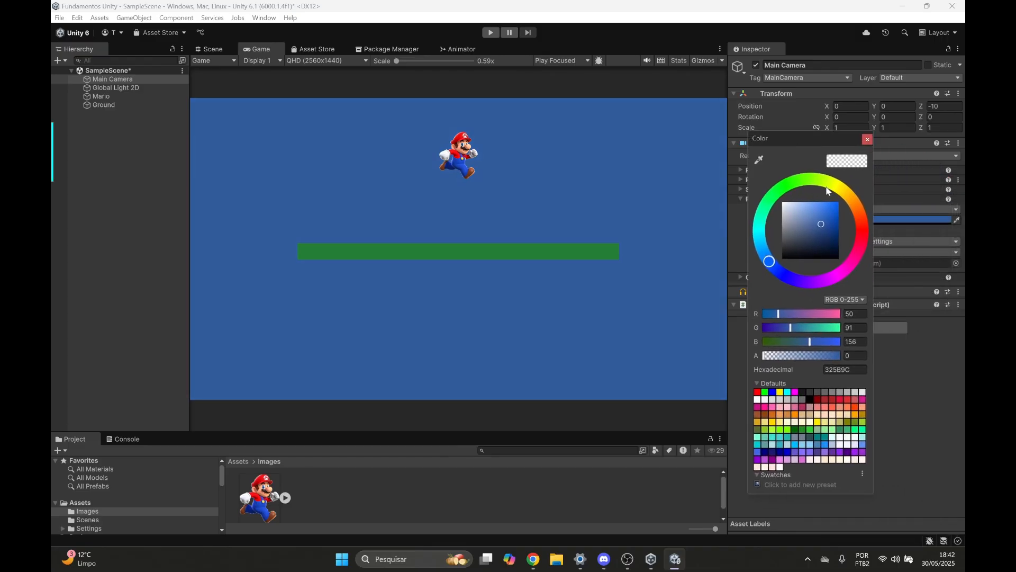
click(868, 141)
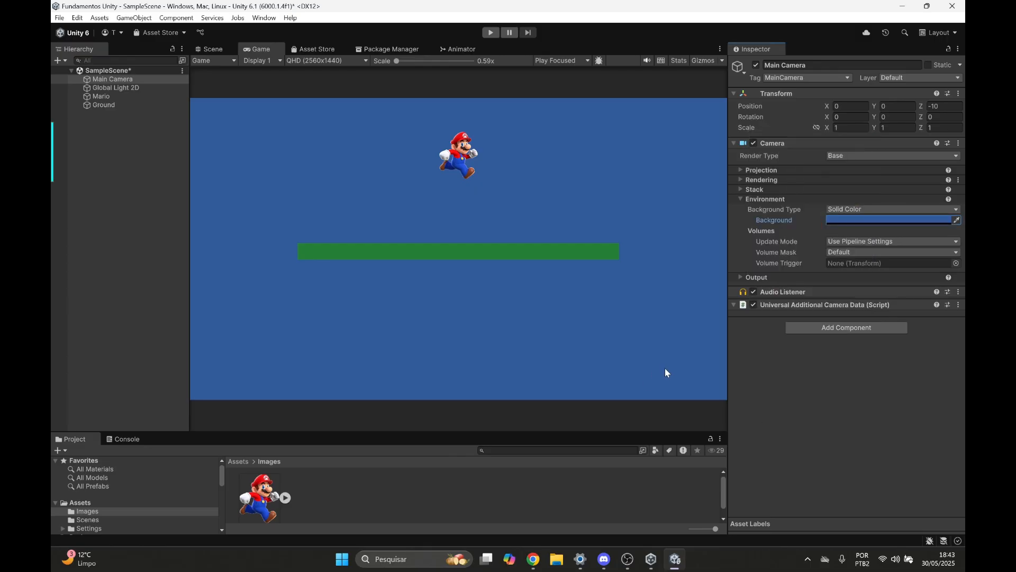
Shift the hue of the Main Camera's background colour slightly towards violet.
click(863, 219)
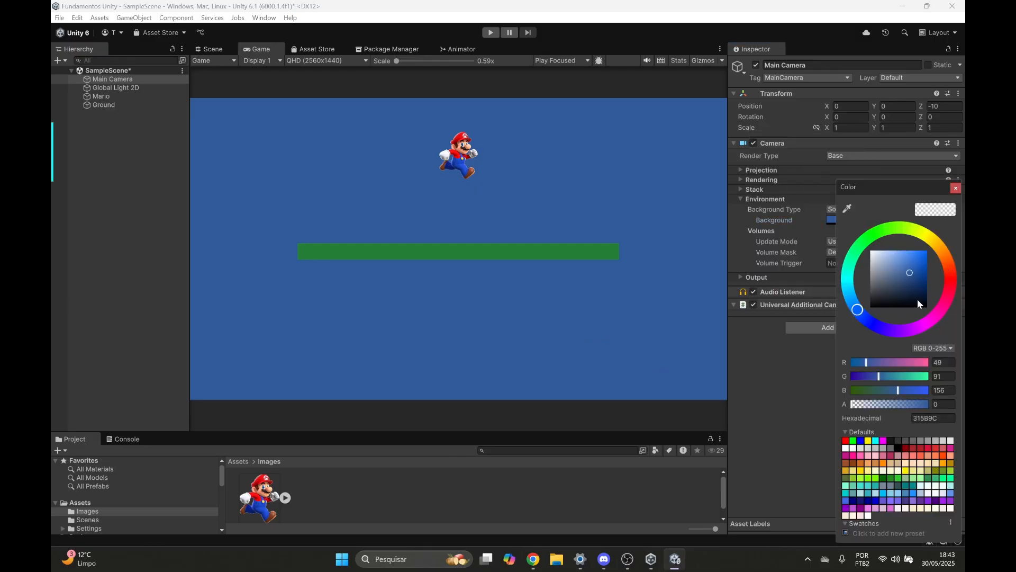
click(856, 308)
drag(856, 312, 837, 336)
click(525, 370)
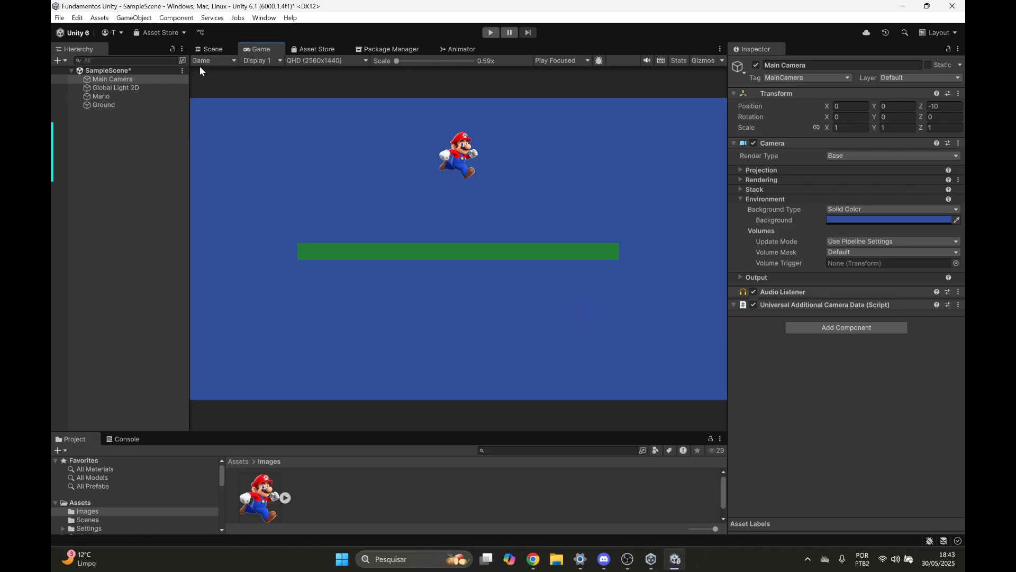
Raise the Main Camera in the Scene view to about Y 1.98 and check the framing in the Game view.
click(209, 49)
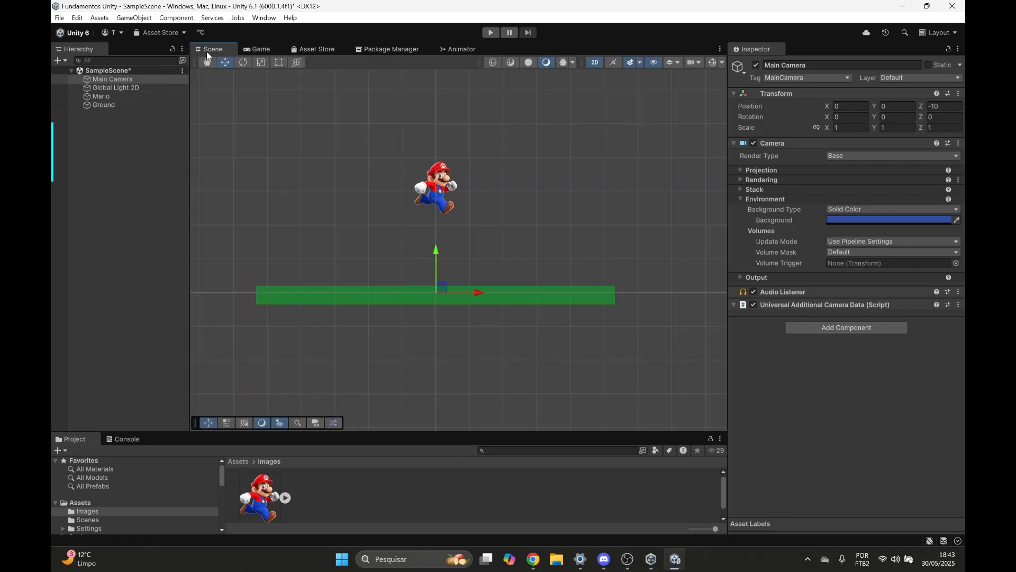
click(134, 105)
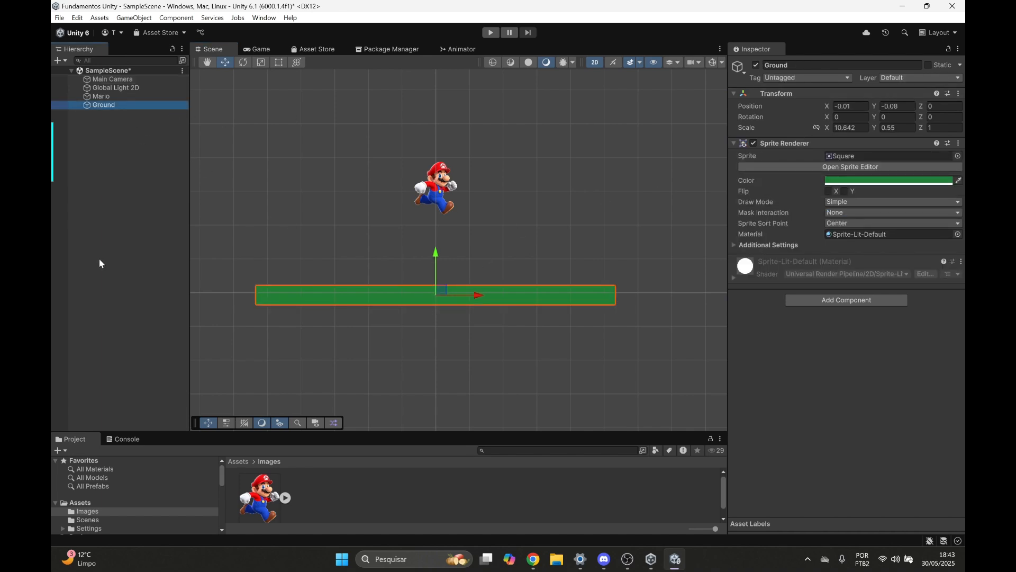
click(154, 79)
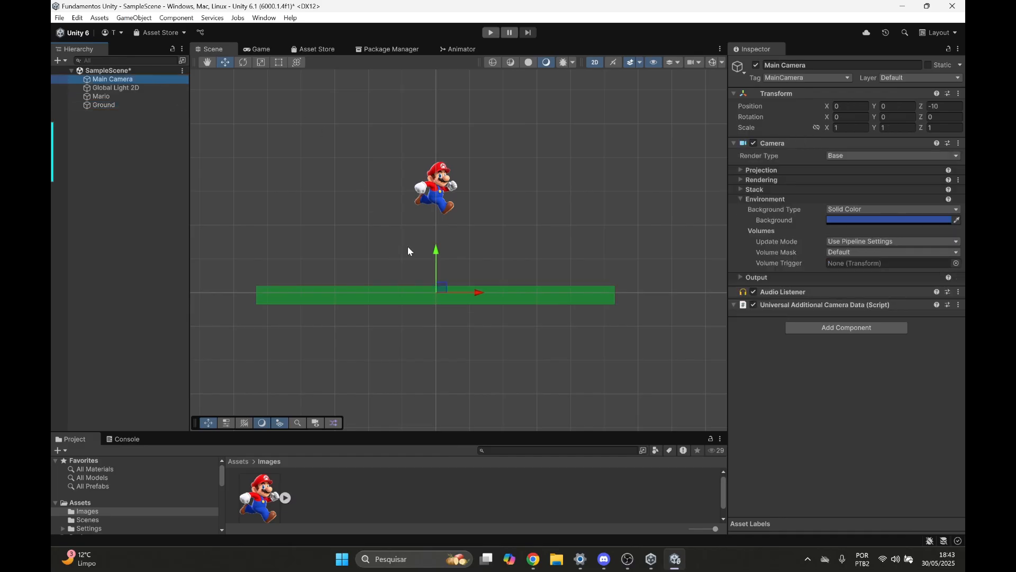
drag(435, 260, 456, 211)
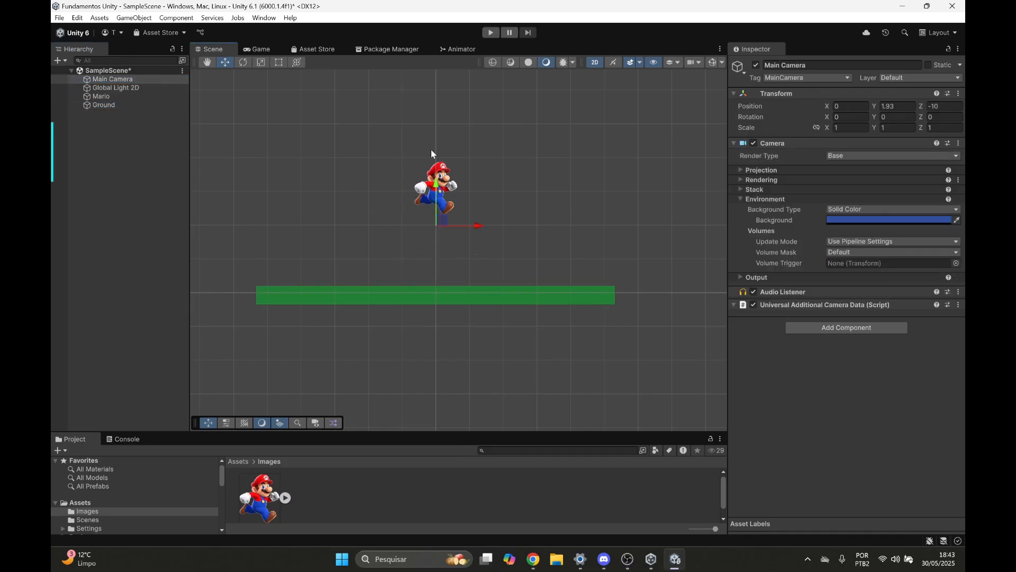
click(256, 49)
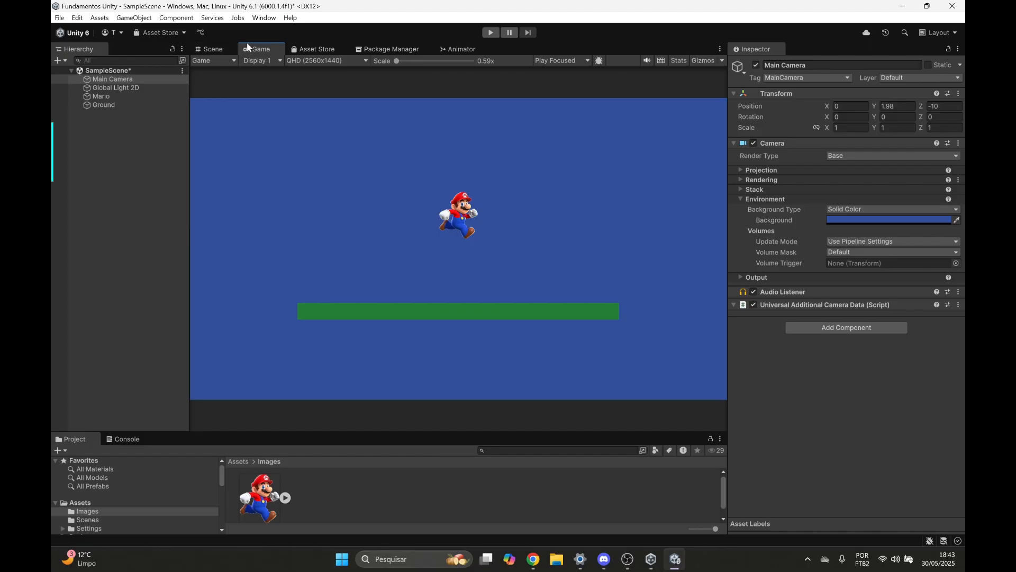
Dock the Game view beside the Scene view, widen it, and select the Main Camera.
drag(256, 48, 477, 201)
drag(630, 247, 403, 285)
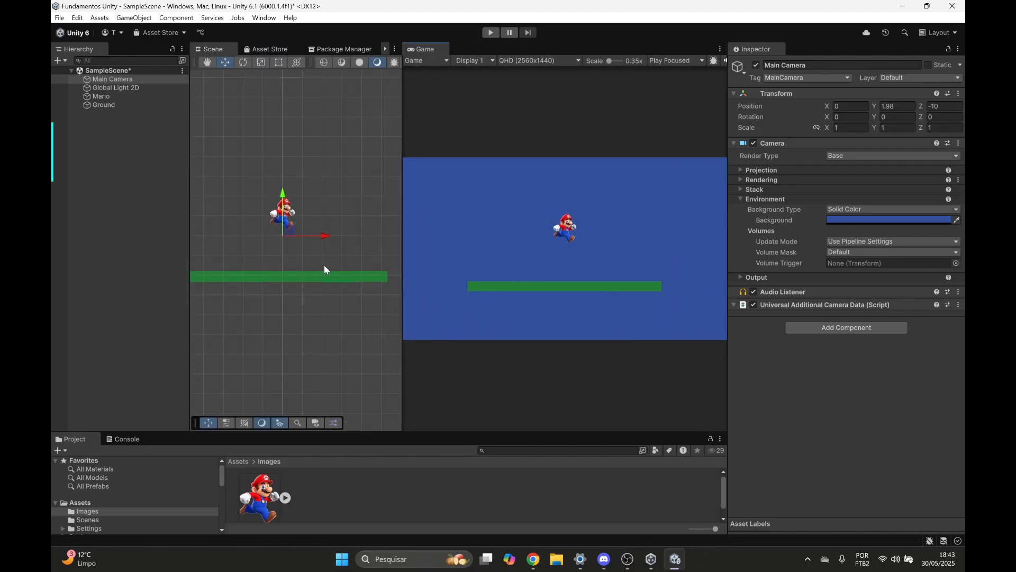
click(126, 88)
click(125, 81)
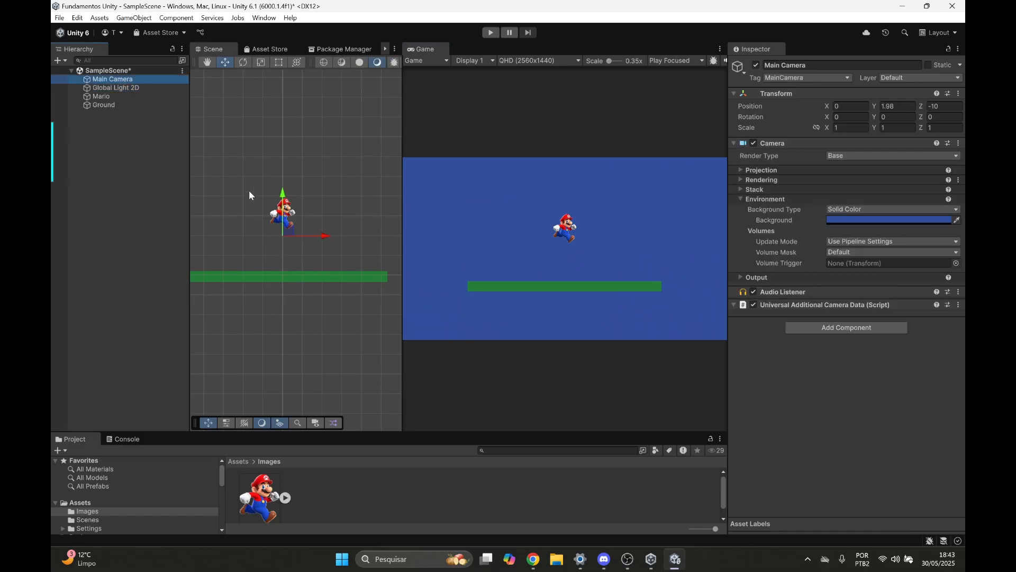
Raise the Main Camera to about Y 4.26 in the Scene view and dock the Game view back alongside the Scene tab.
drag(285, 197, 304, 154)
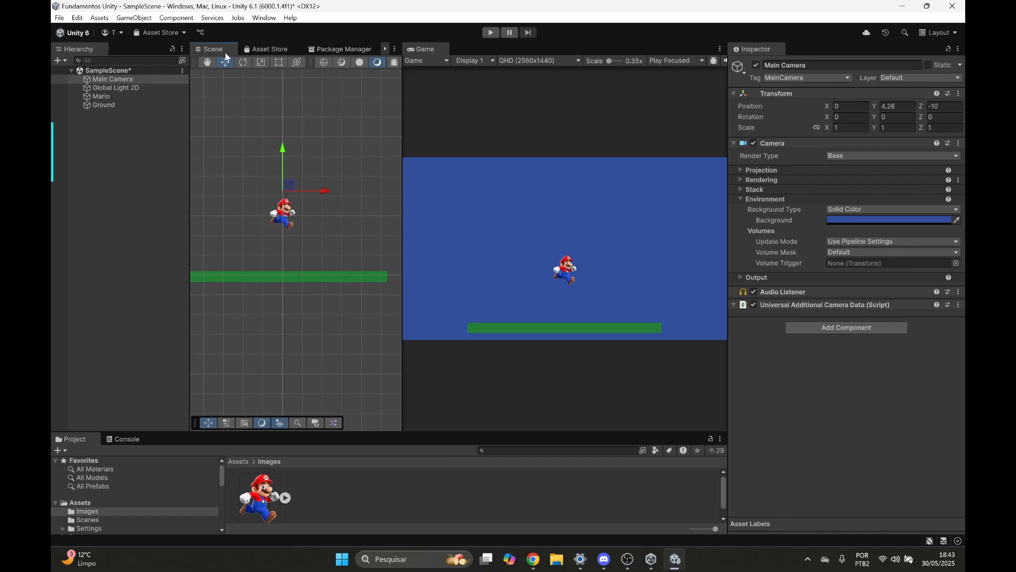
drag(424, 48, 270, 50)
Run the scene briefly and stop it, then compare the components attached to Mario and Ground.
click(490, 34)
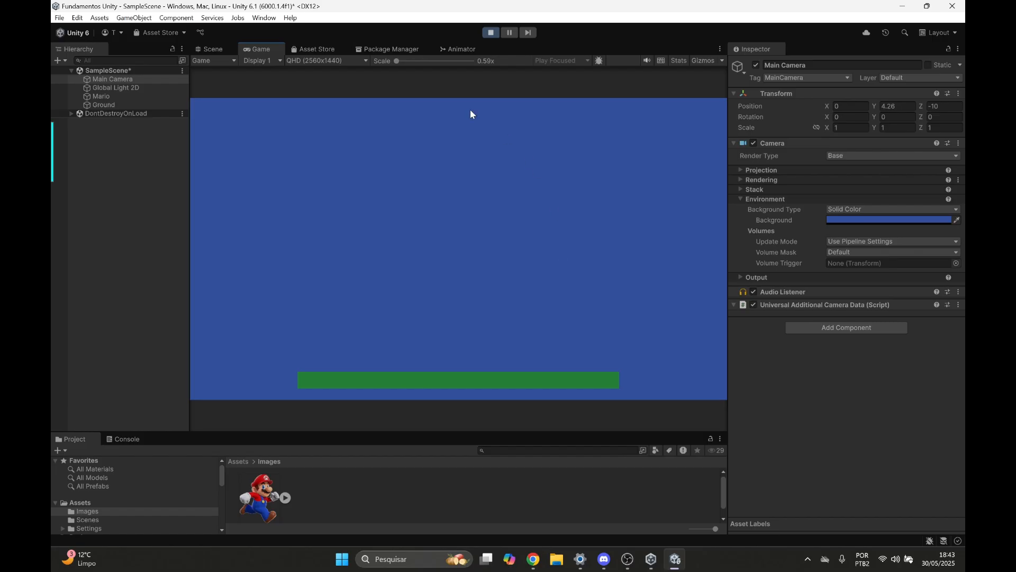
click(491, 32)
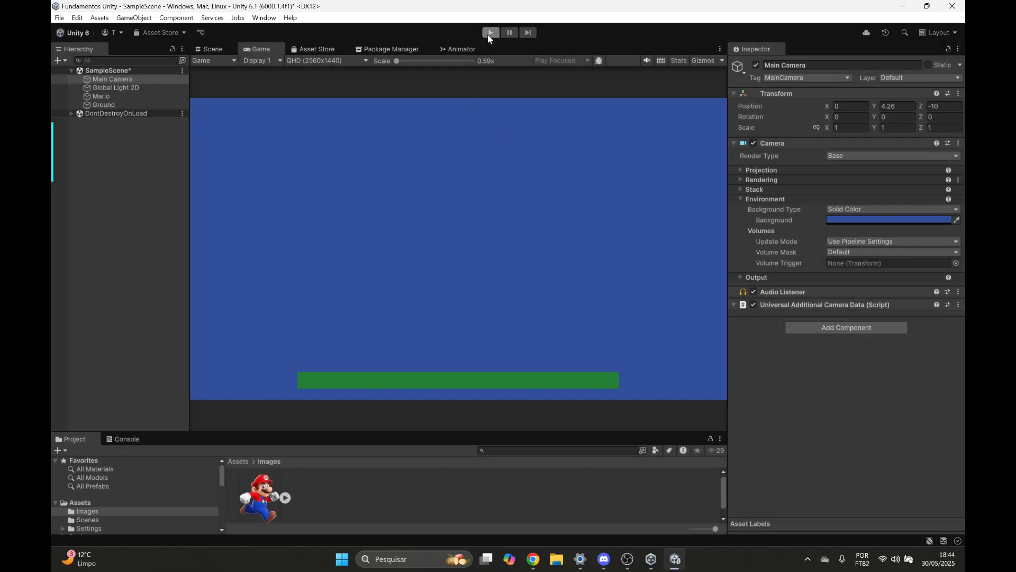
click(113, 97)
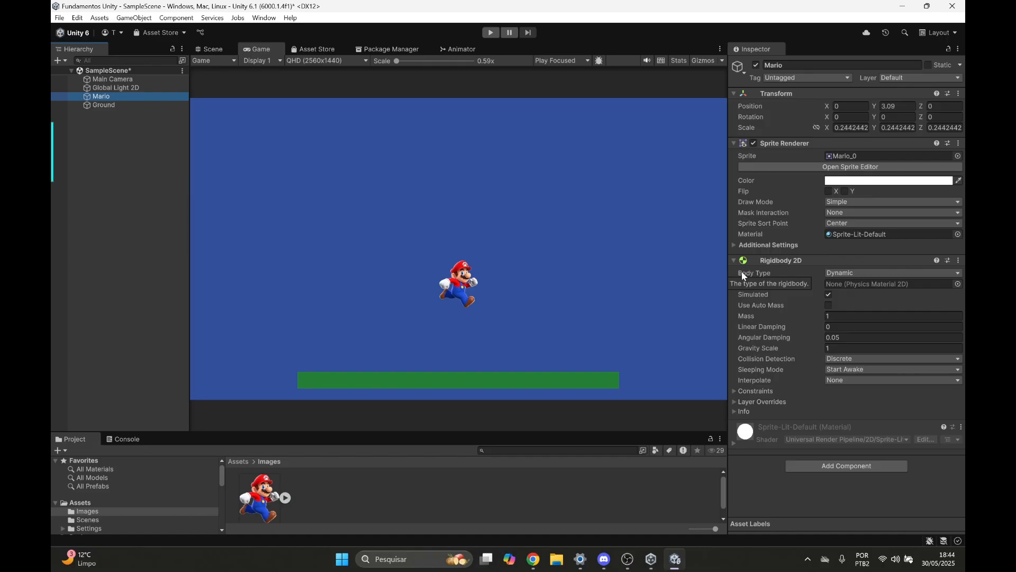
click(96, 103)
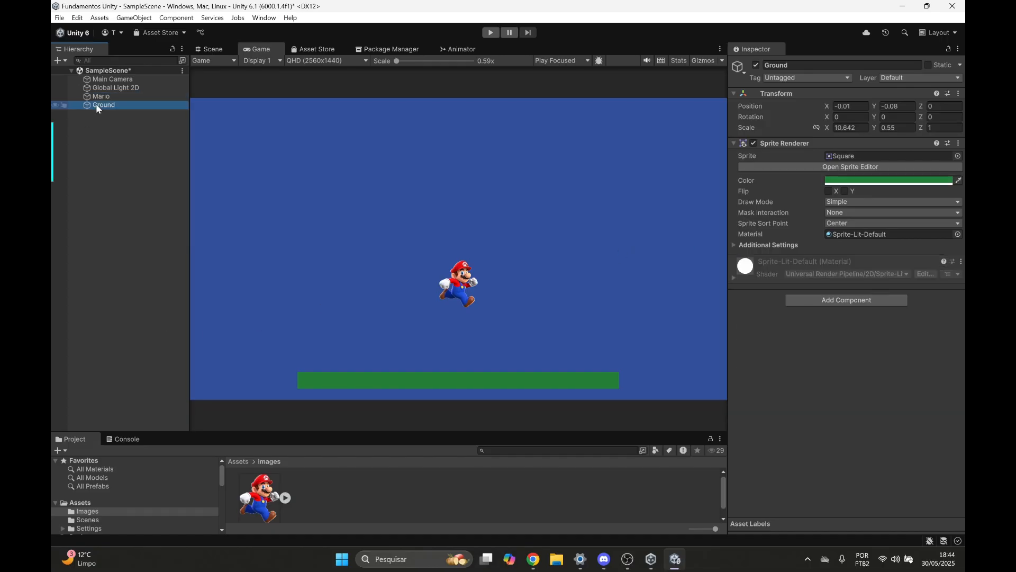
click(102, 99)
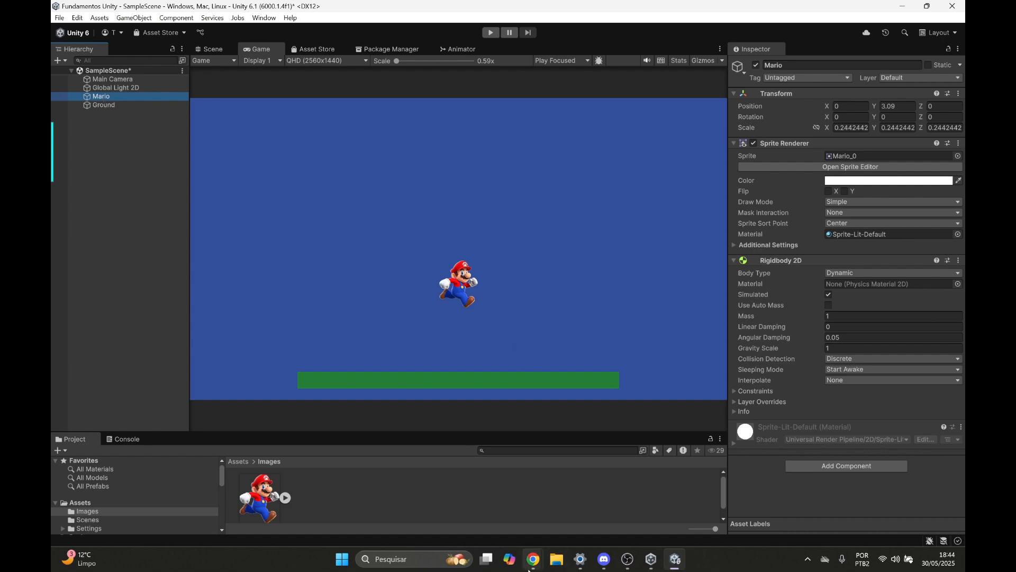
Switch to the Chrome slide on important components, review the Box Collider entry, and return to Unity.
mouse_move(533, 559)
click(552, 535)
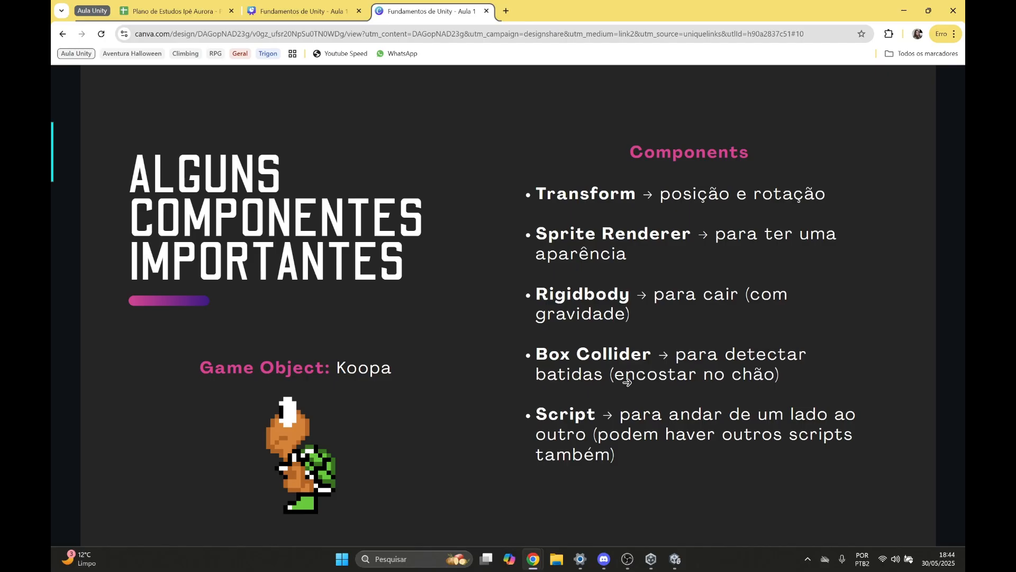
click(903, 10)
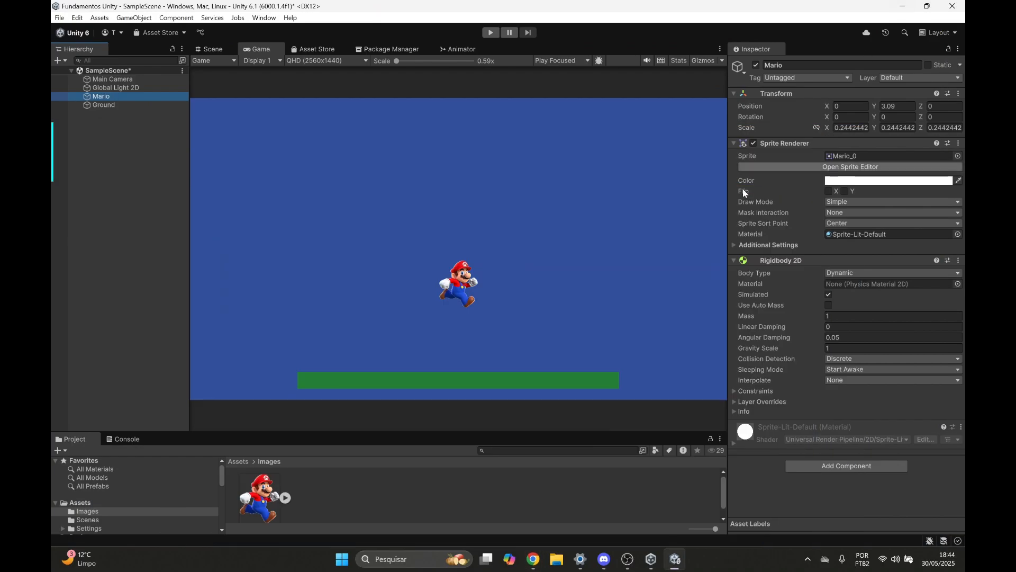
Add a Box Collider 2D component to the Mario object.
click(103, 96)
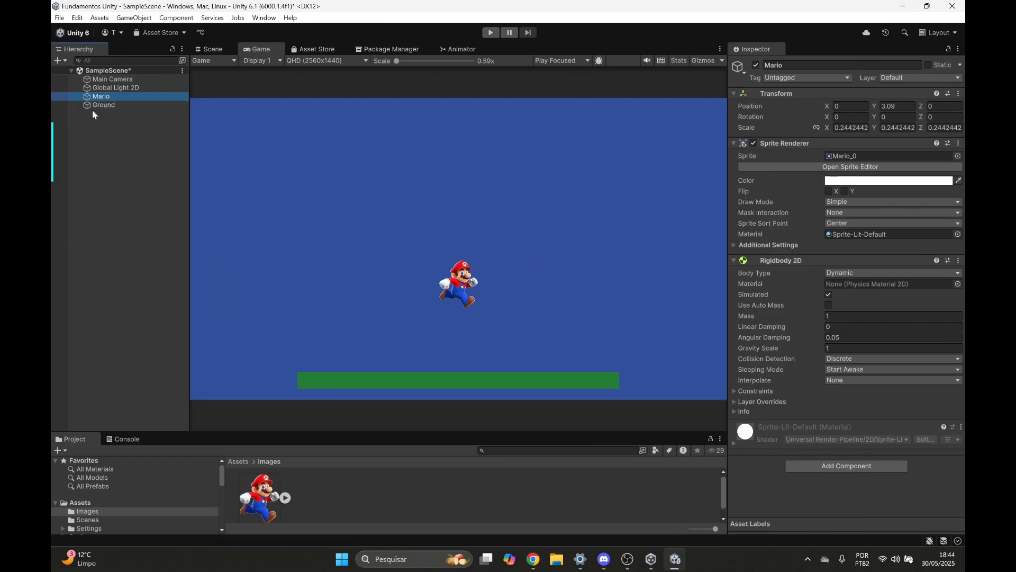
click(844, 466)
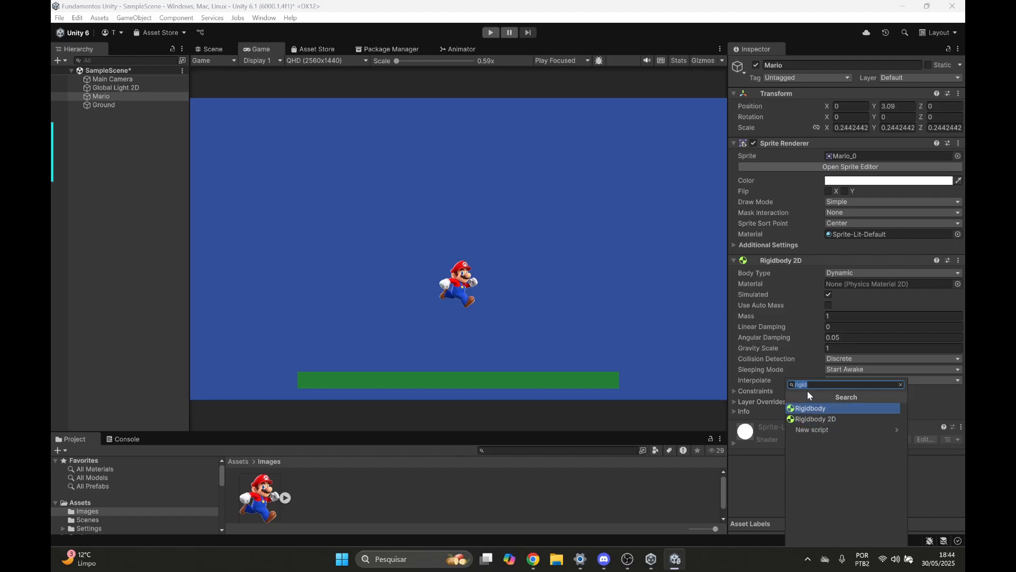
key(BackSpace)
text(box)
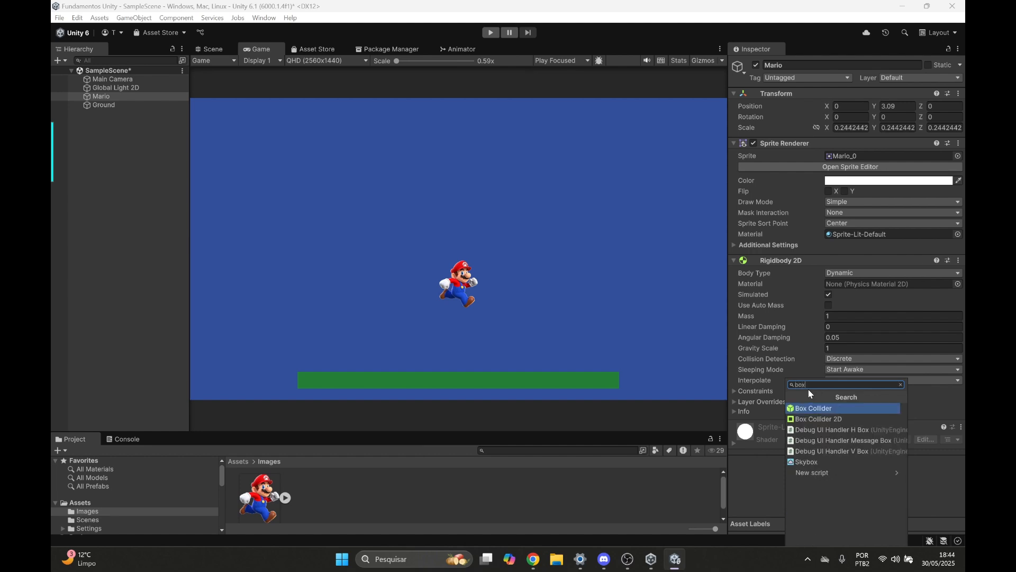
click(821, 421)
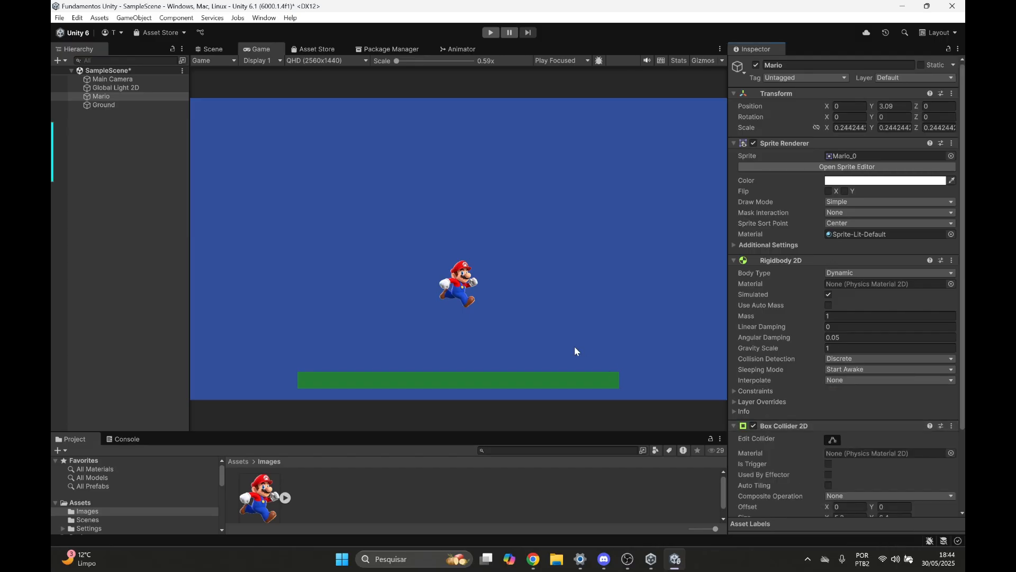
Show the editable outline of Mario's Box Collider 2D in the Scene view, examine its fit around the sprite, and leave collider editing.
click(212, 49)
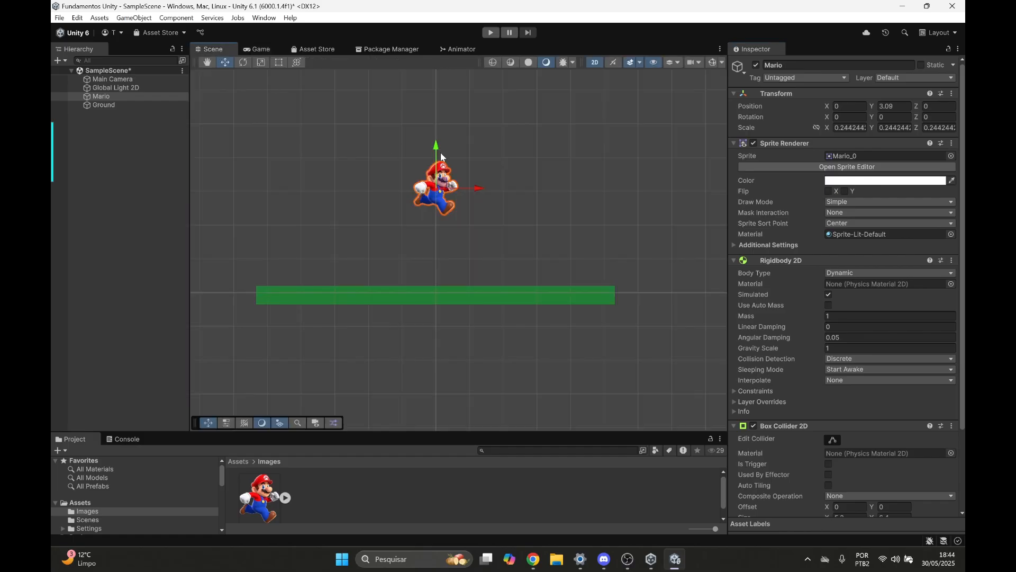
middle_drag(440, 152, 458, 201)
scroll(423, 236, up, 2)
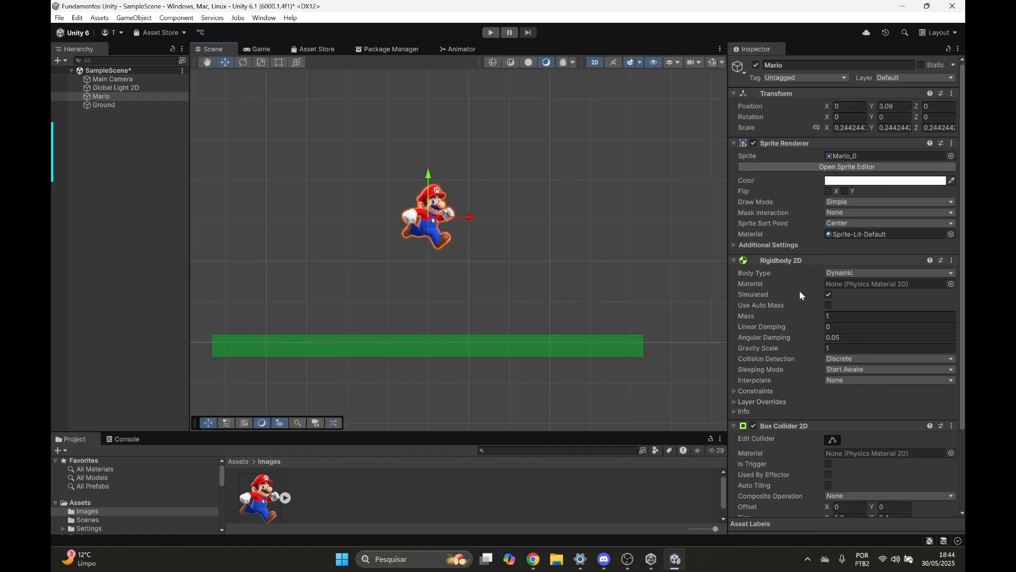
scroll(802, 288, down, 5)
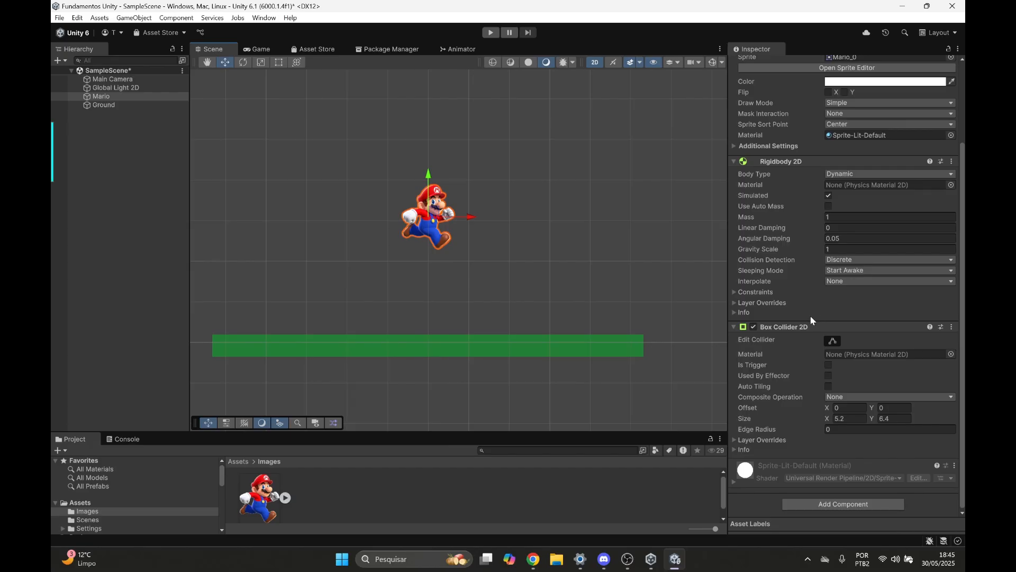
scroll(432, 248, up, 3)
mouse_move(451, 250)
middle_down()
mouse_move(473, 260)
mouse_move(462, 265)
middle_up()
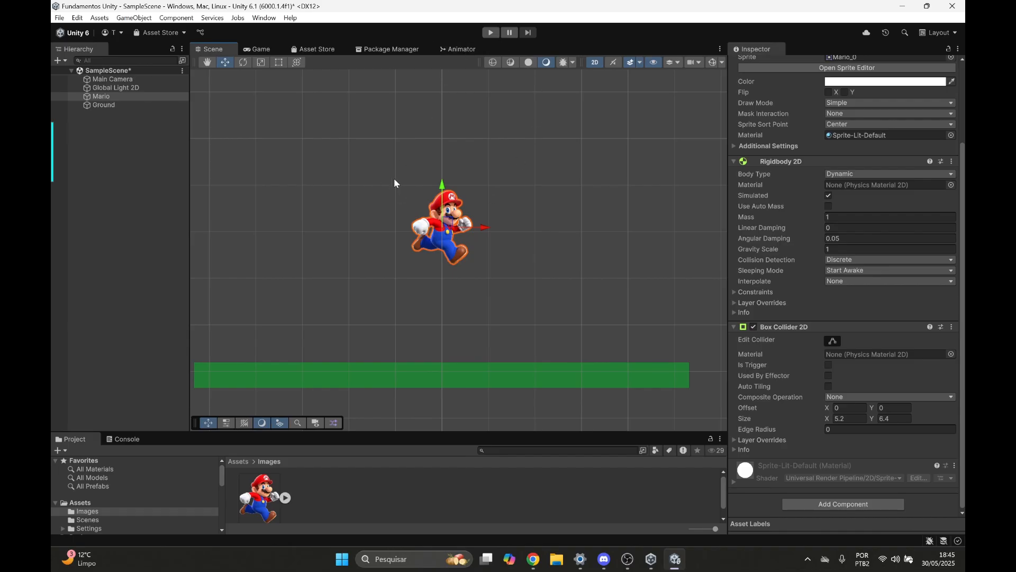
scroll(408, 198, up, 3)
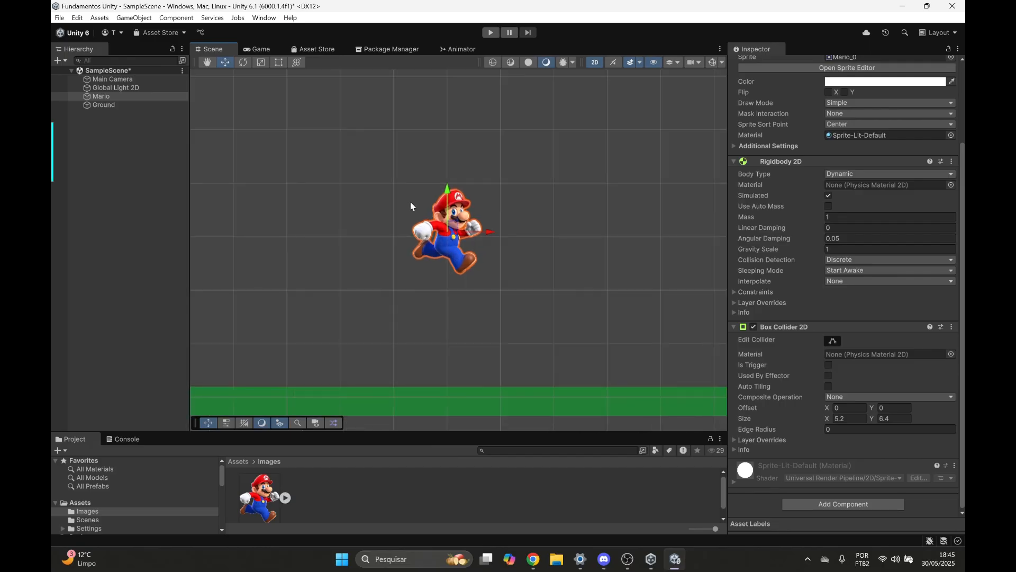
mouse_move(499, 217)
middle_down()
mouse_move(475, 187)
mouse_move(497, 202)
middle_up()
scroll(454, 194, up, 2)
scroll(454, 194, up, 1)
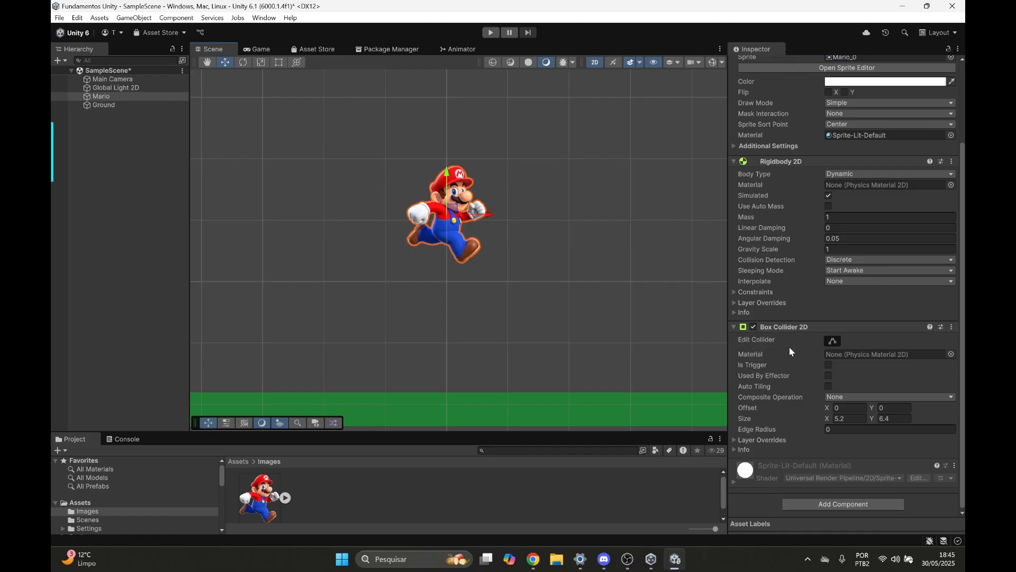
click(832, 341)
scroll(429, 210, up, 1)
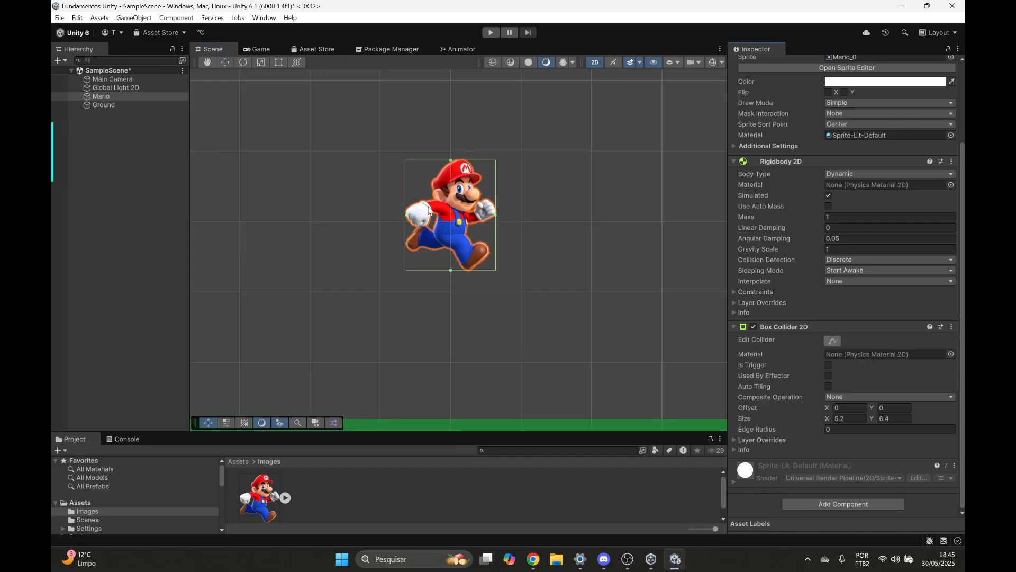
scroll(429, 210, up, 5)
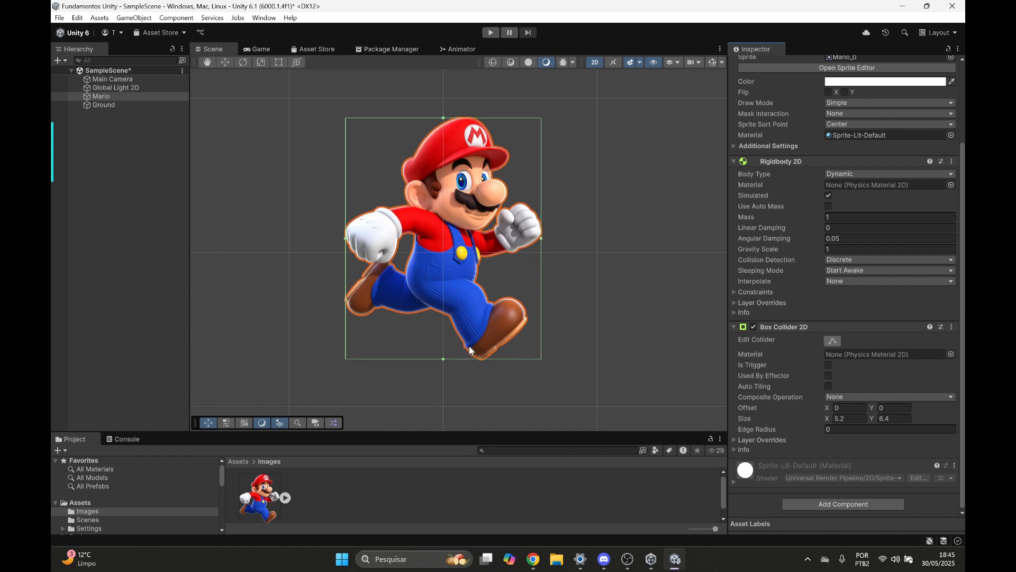
scroll(469, 345, down, 2)
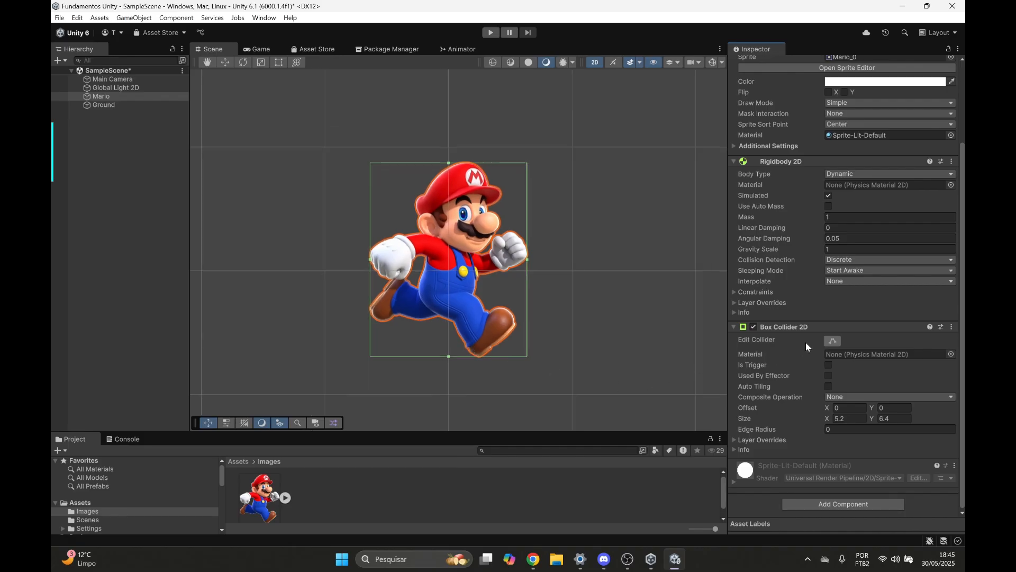
click(832, 341)
scroll(373, 235, down, 3)
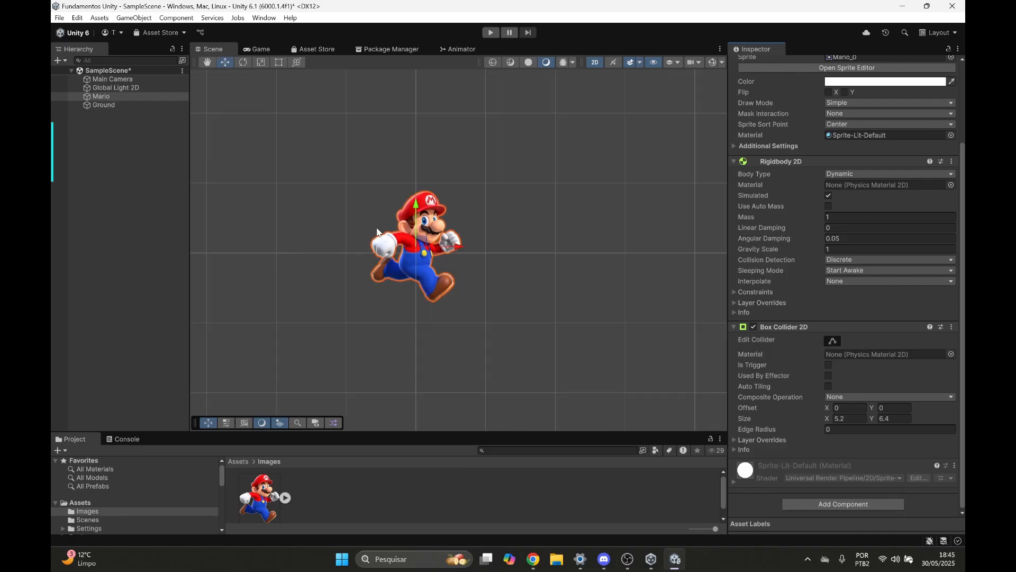
Run the scene in the Game view to test Mario's collider against the Ground, and stop playback.
middle_drag(354, 242, 405, 188)
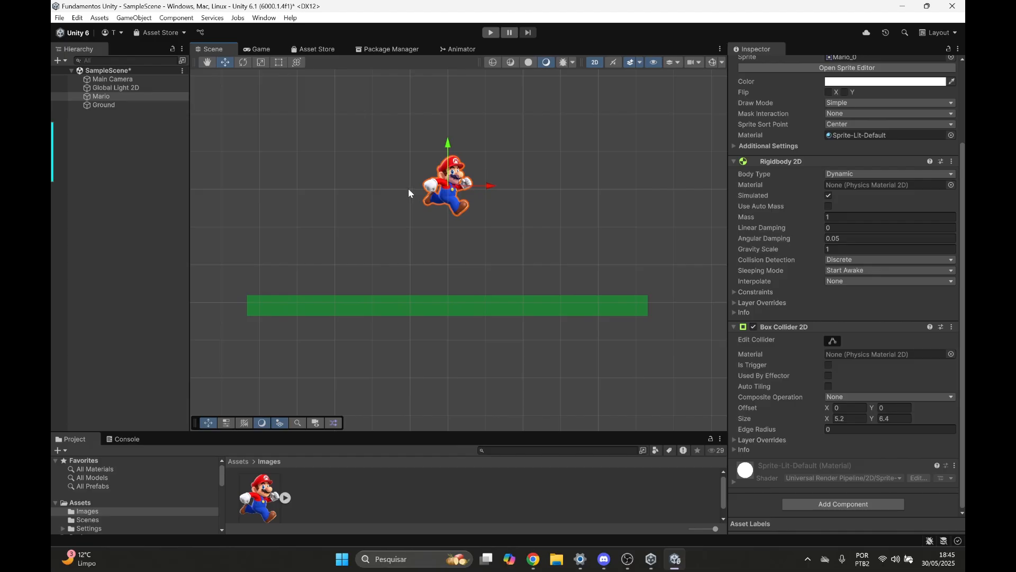
click(256, 49)
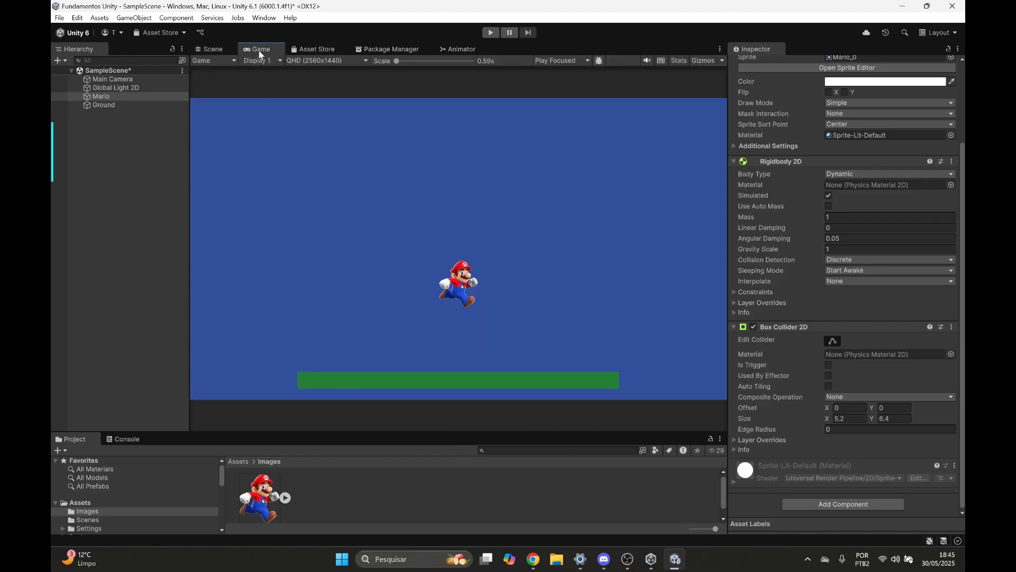
click(487, 34)
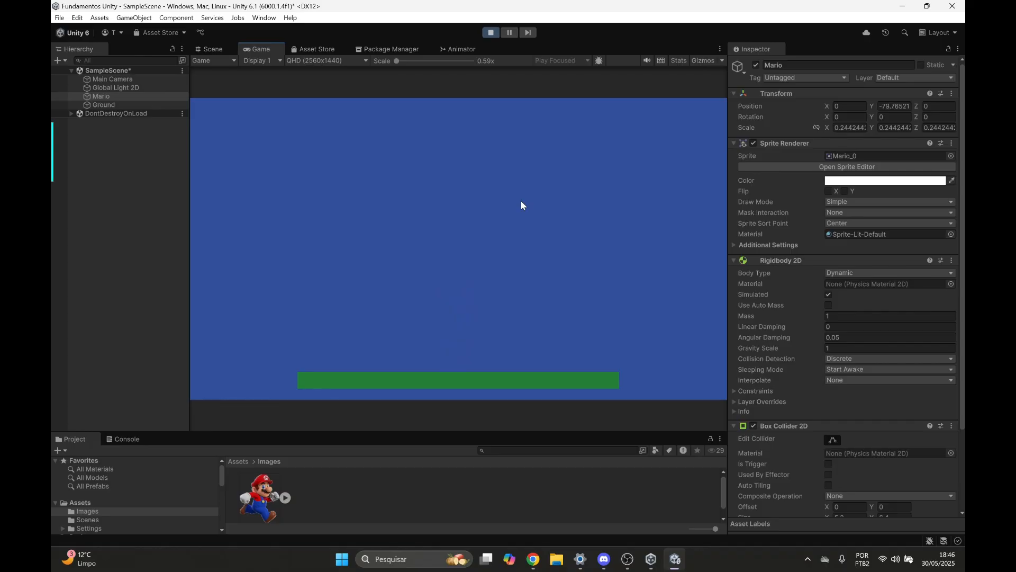
click(492, 32)
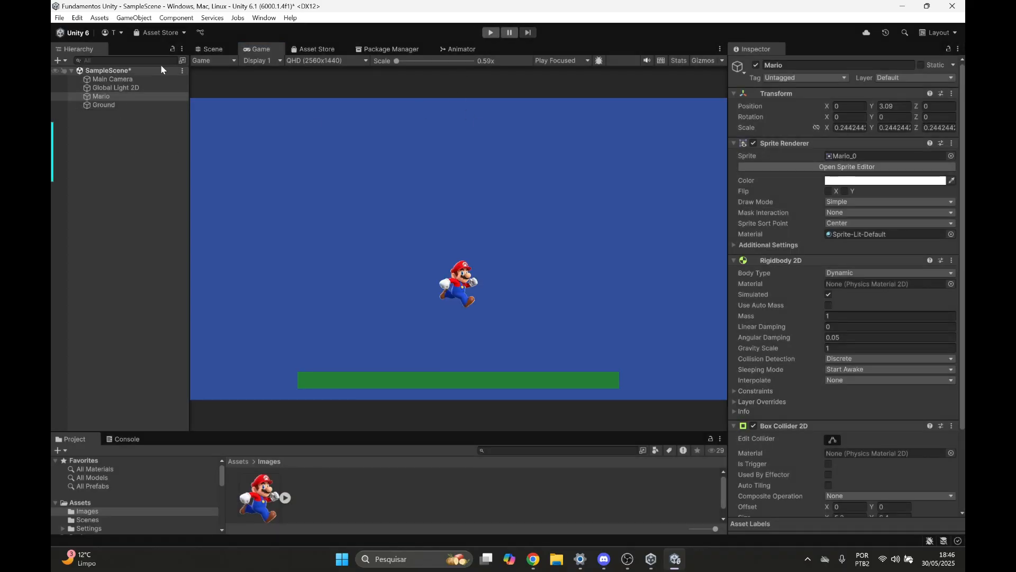
Add a Box Collider 2D component to the Ground platform.
click(217, 46)
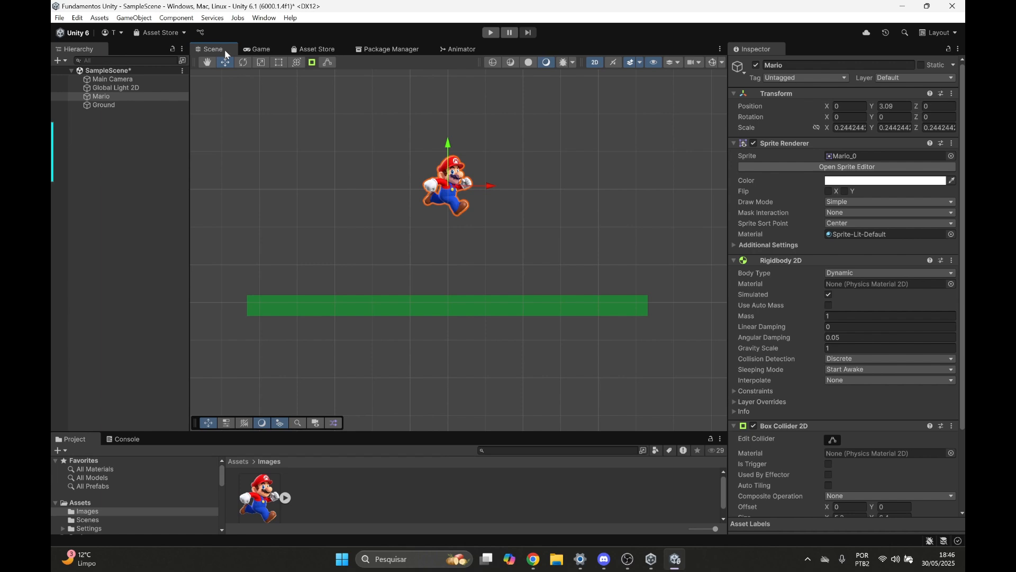
click(97, 105)
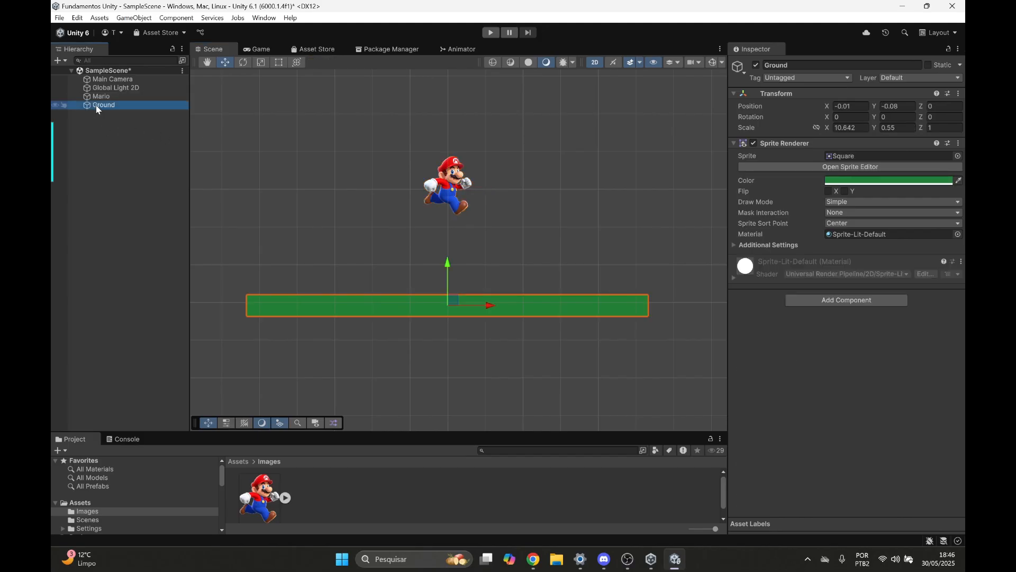
click(850, 303)
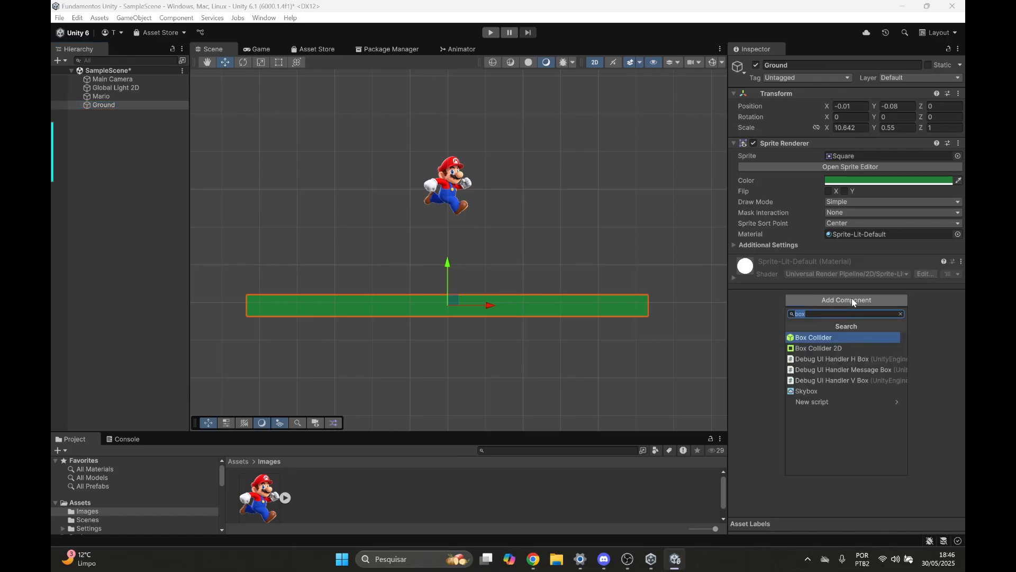
click(837, 349)
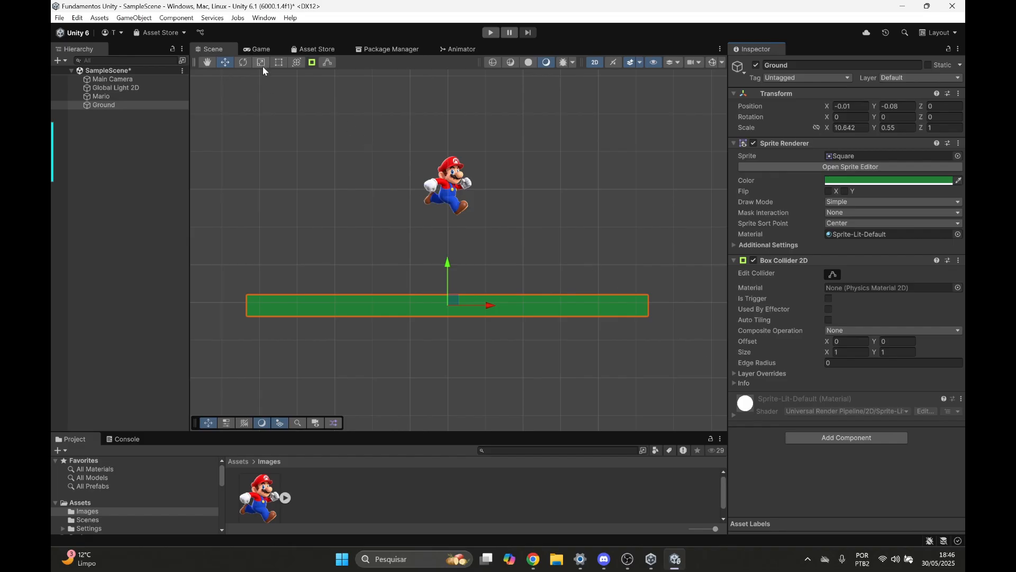
Play-test the scene with colliders on both Mario and Ground, stop it, and return to the Scene view.
click(259, 48)
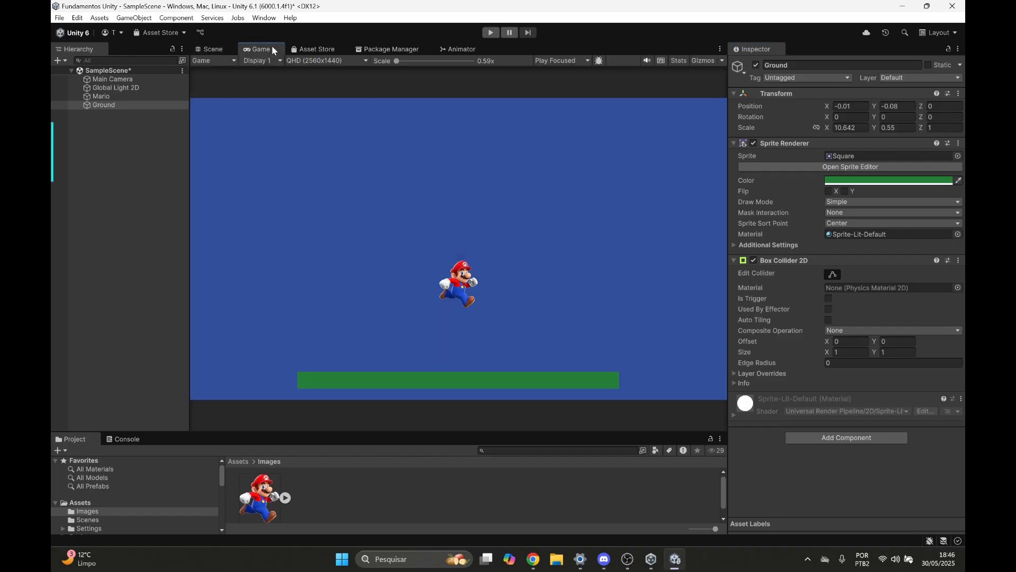
click(490, 33)
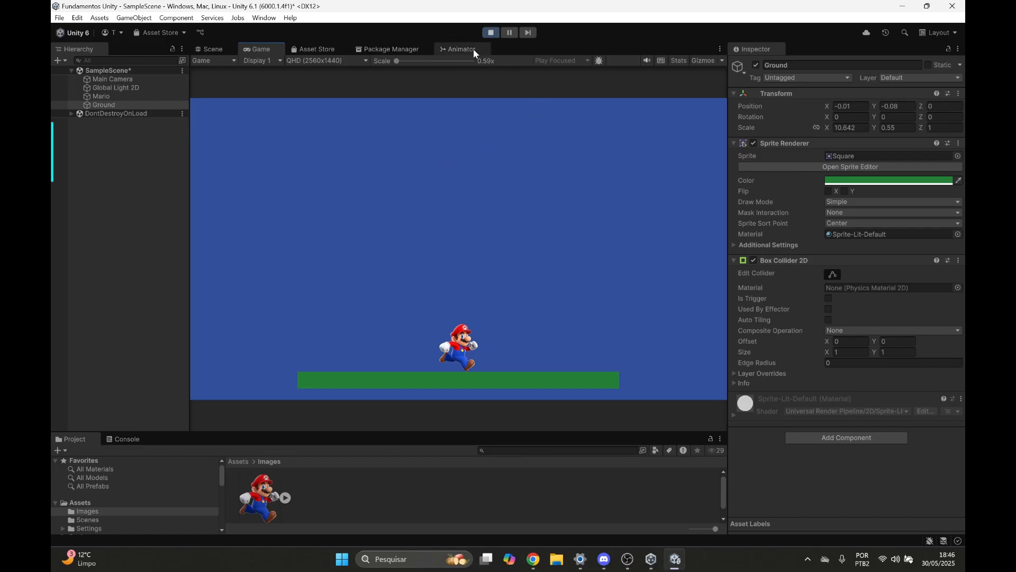
click(492, 33)
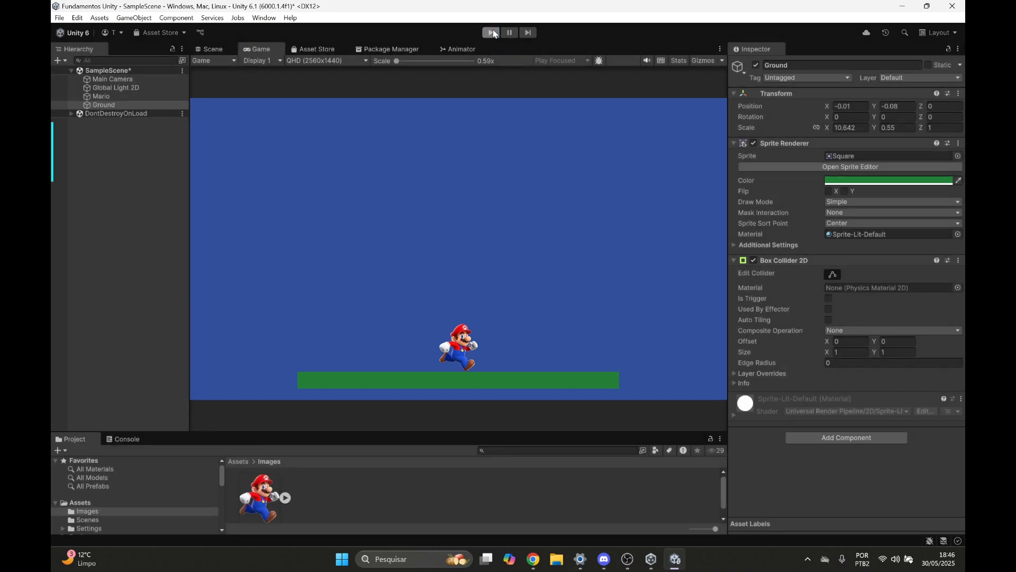
click(223, 50)
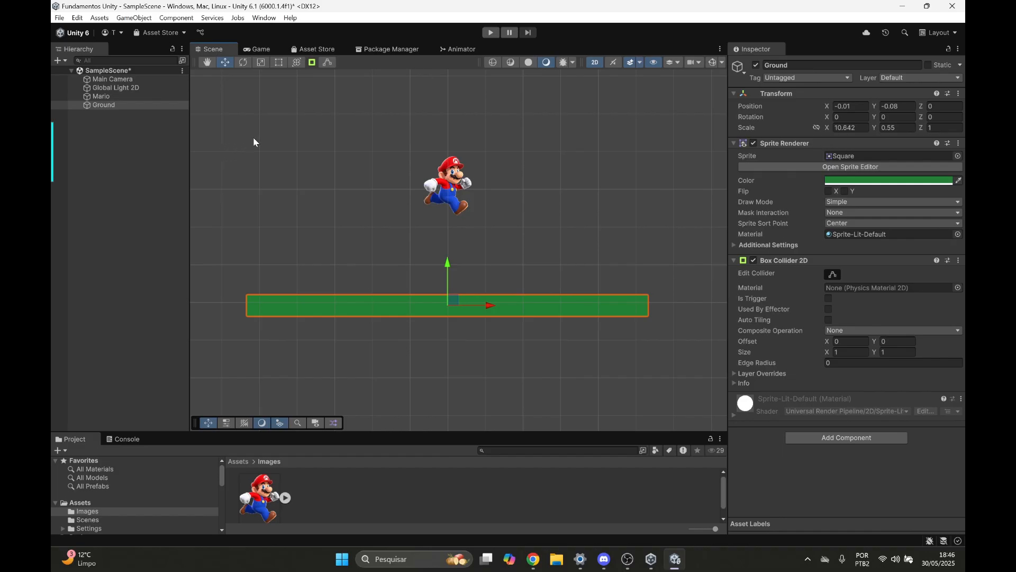
middle_drag(305, 109, 305, 124)
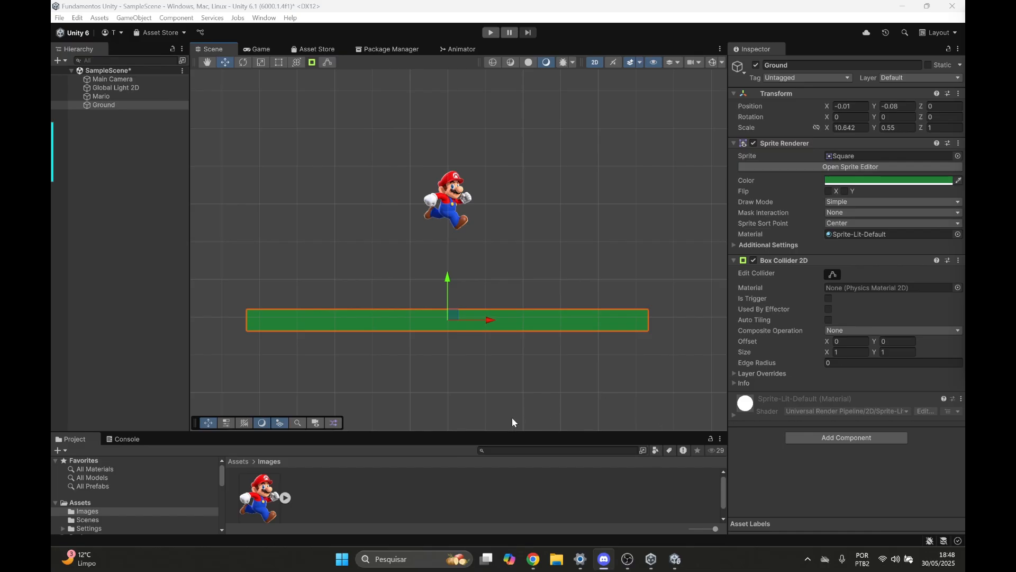
Switch to Chrome and review the Canva slide on important Unity components.
mouse_move(533, 564)
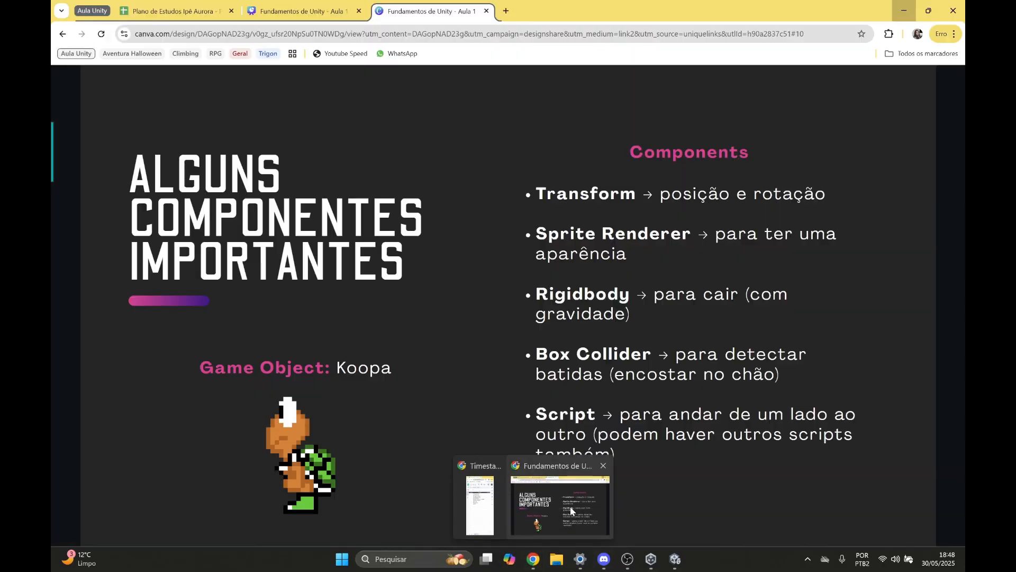
click(554, 500)
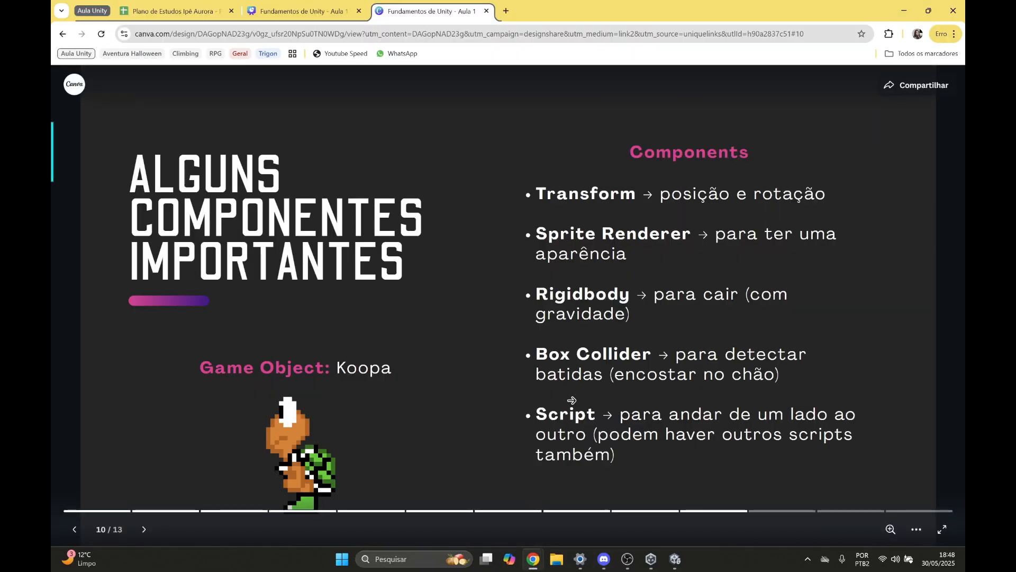
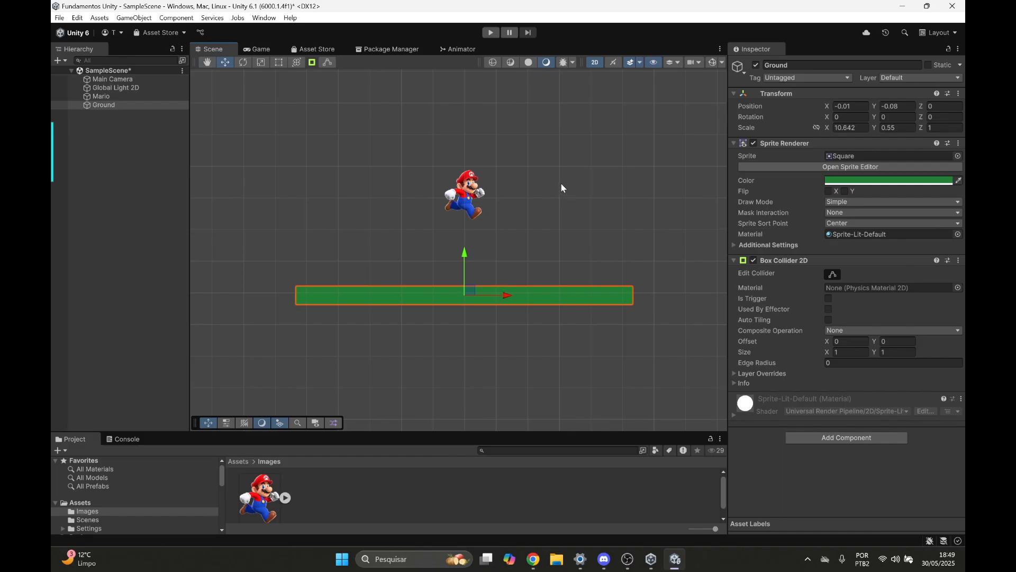
Enlarge the Project window, create a 2D Circle sprite, and move it above and beside Mario at about X 3.25, Y 4.82.
drag(456, 431, 480, 346)
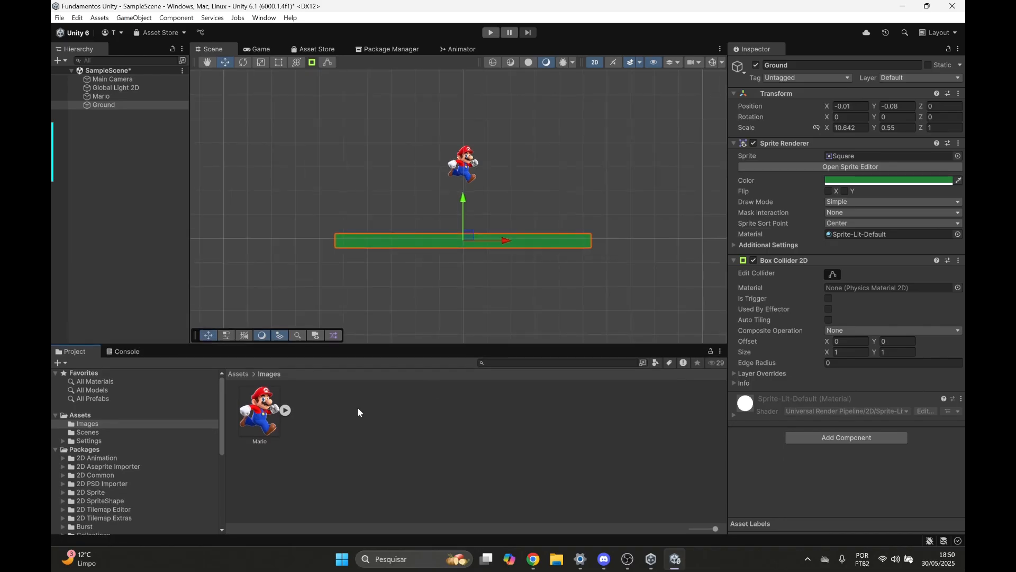
click(59, 61)
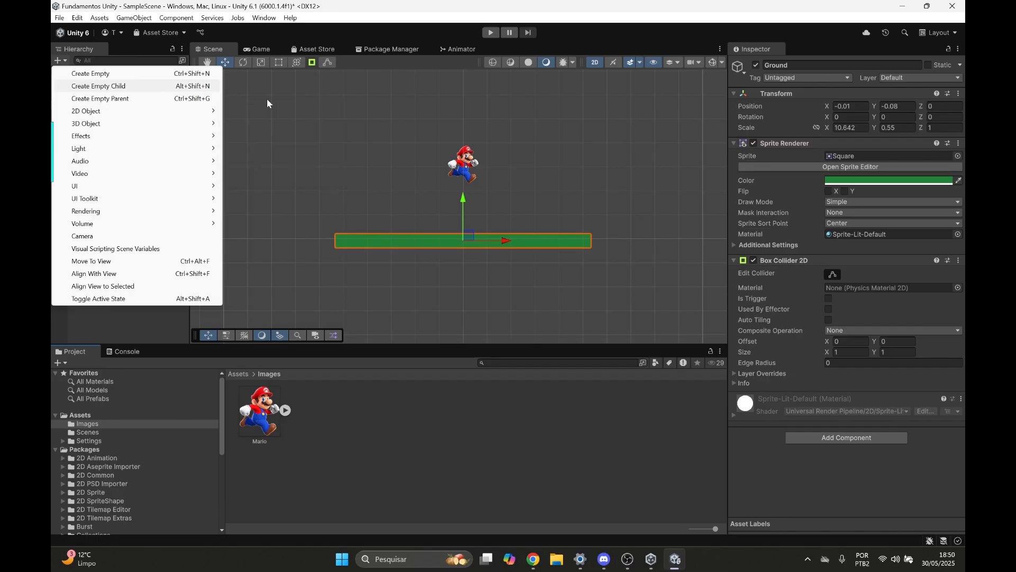
mouse_move(212, 111)
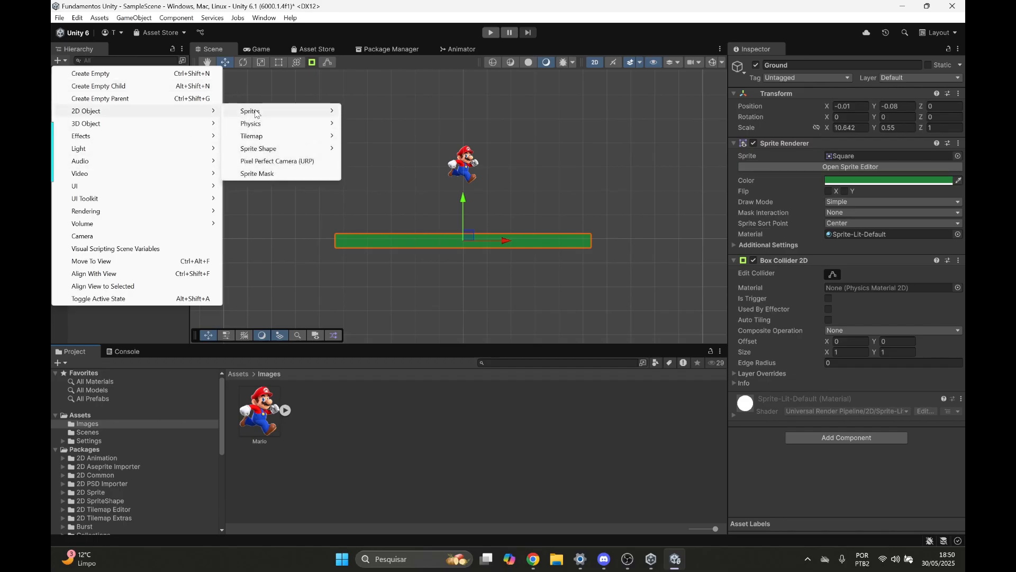
mouse_move(259, 112)
click(367, 136)
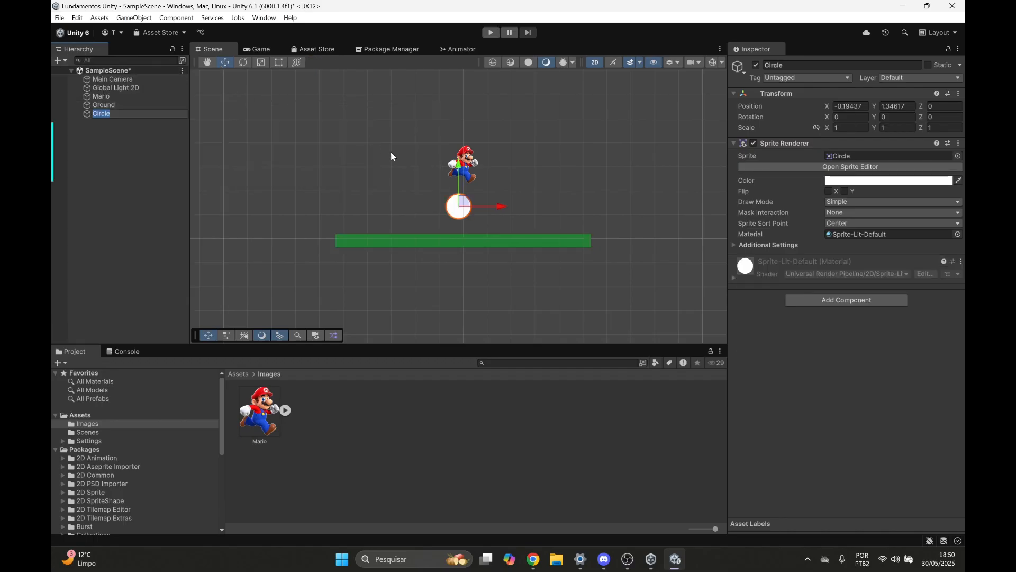
drag(460, 202, 542, 118)
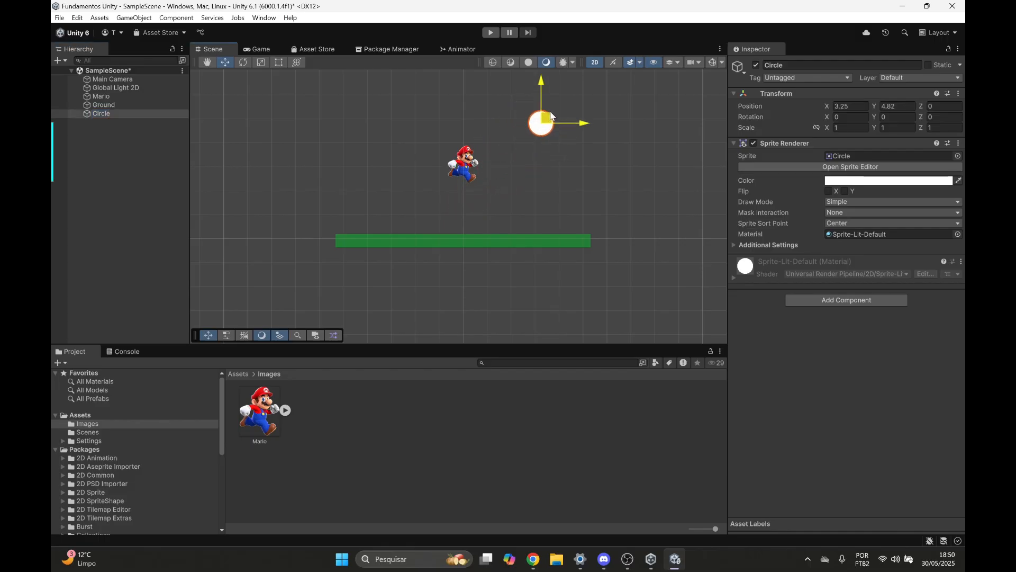
Check the circle in the Game view, and dock the Game view beside the Scene view so both show together.
click(261, 48)
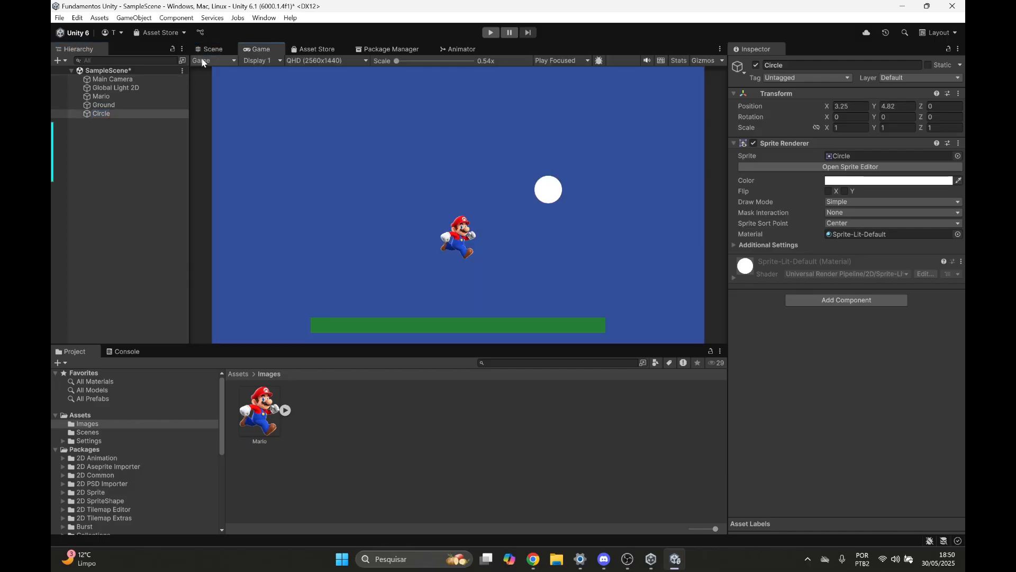
click(212, 49)
middle_drag(562, 170, 539, 199)
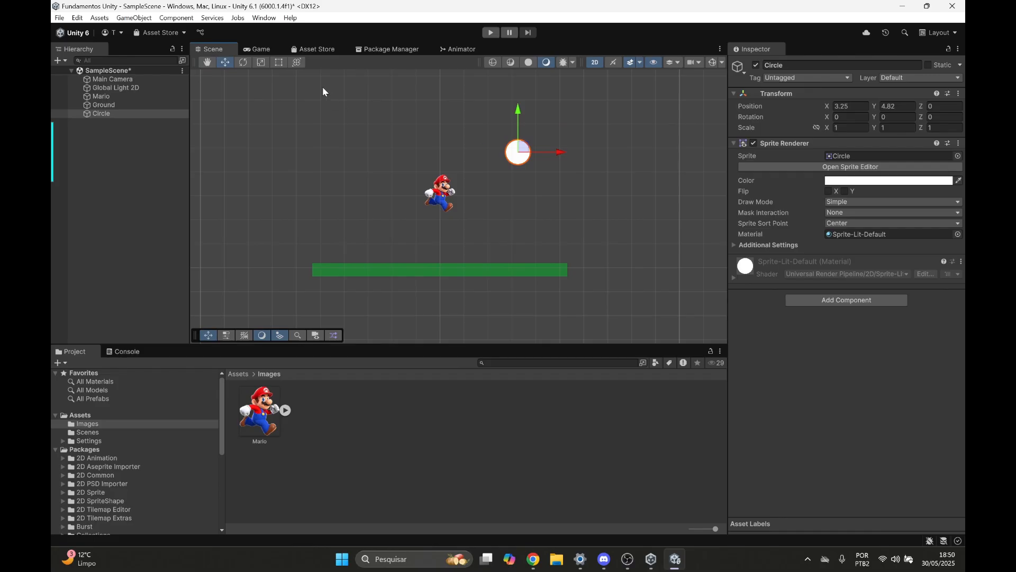
drag(266, 53, 624, 222)
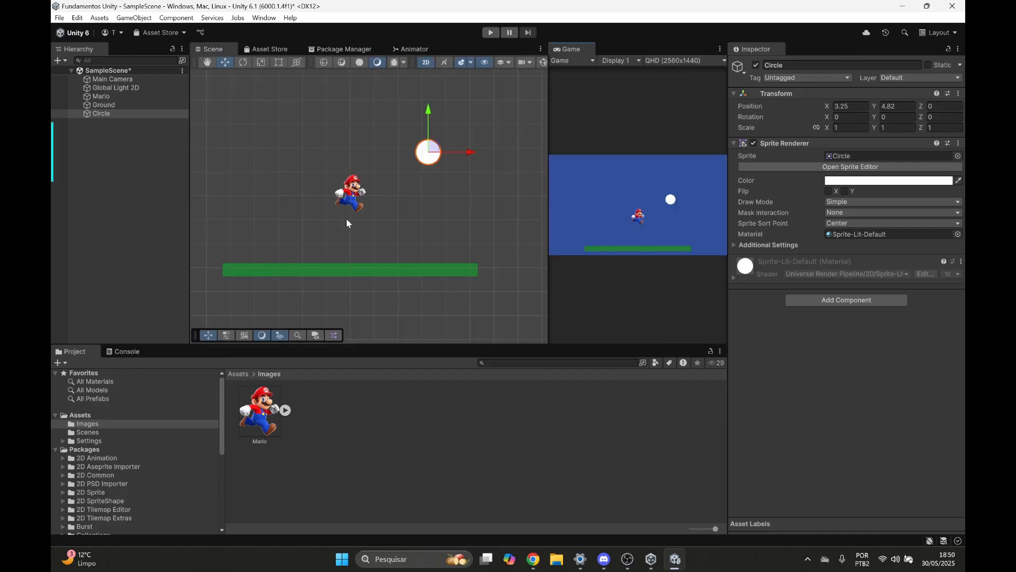
Move the circle to about X 7.41, Y 7.7 and set its sprite color to yellow FFD800.
drag(432, 144, 538, 75)
click(878, 179)
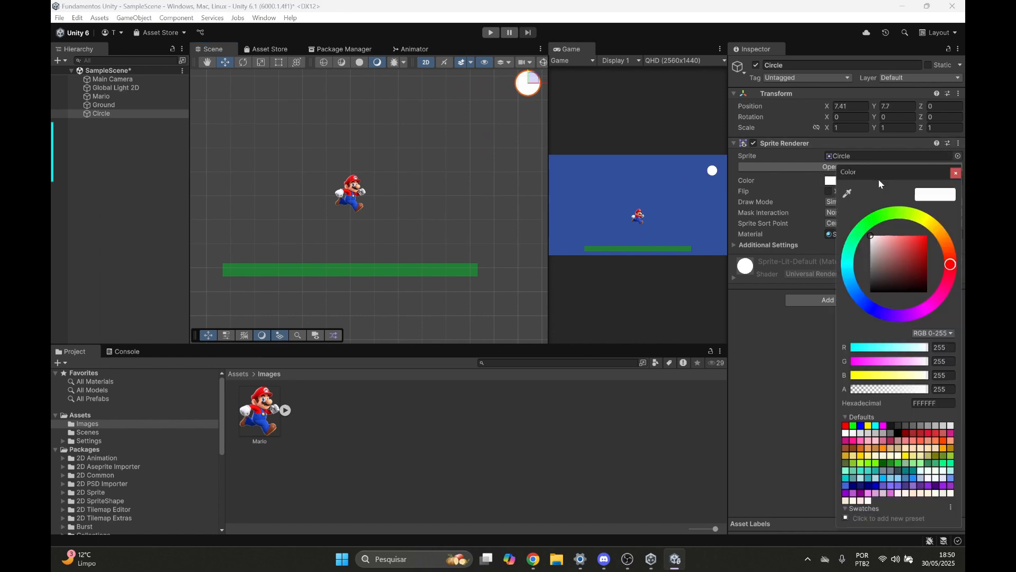
drag(916, 211, 930, 231)
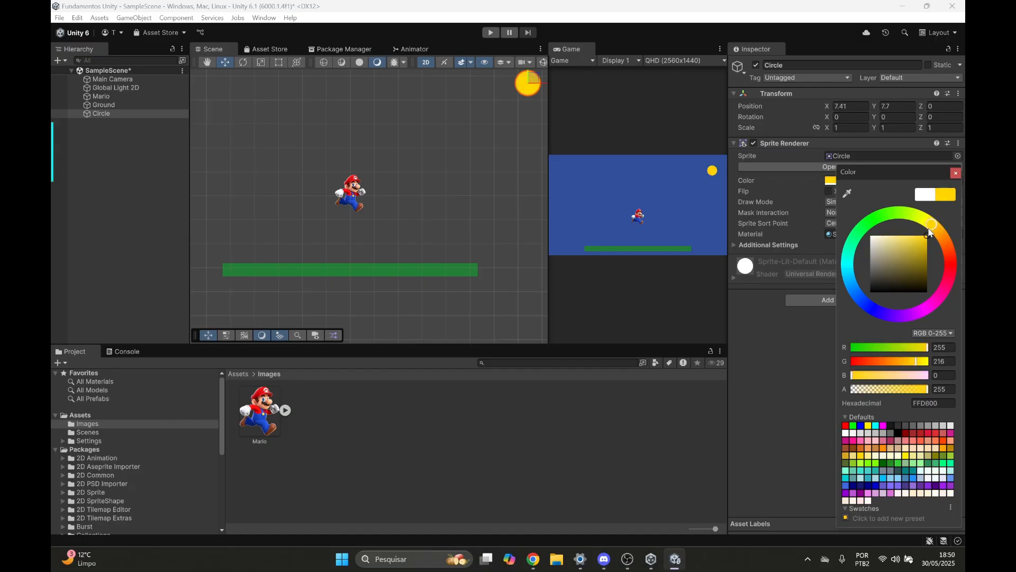
click(786, 356)
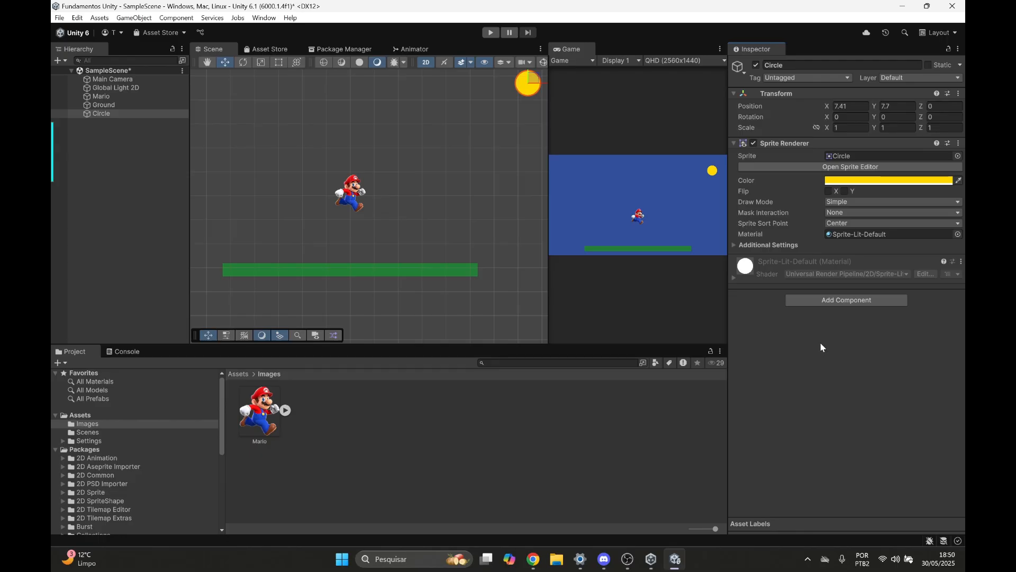
click(325, 470)
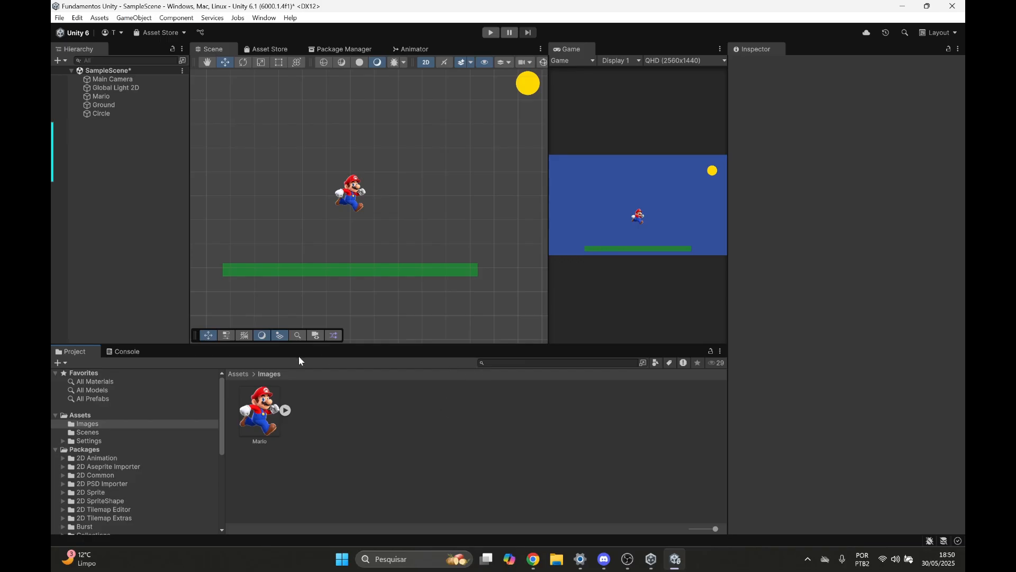
Show the root Assets folder, switch to Chrome, view the asset import slide in full screen, and leave full screen.
click(238, 375)
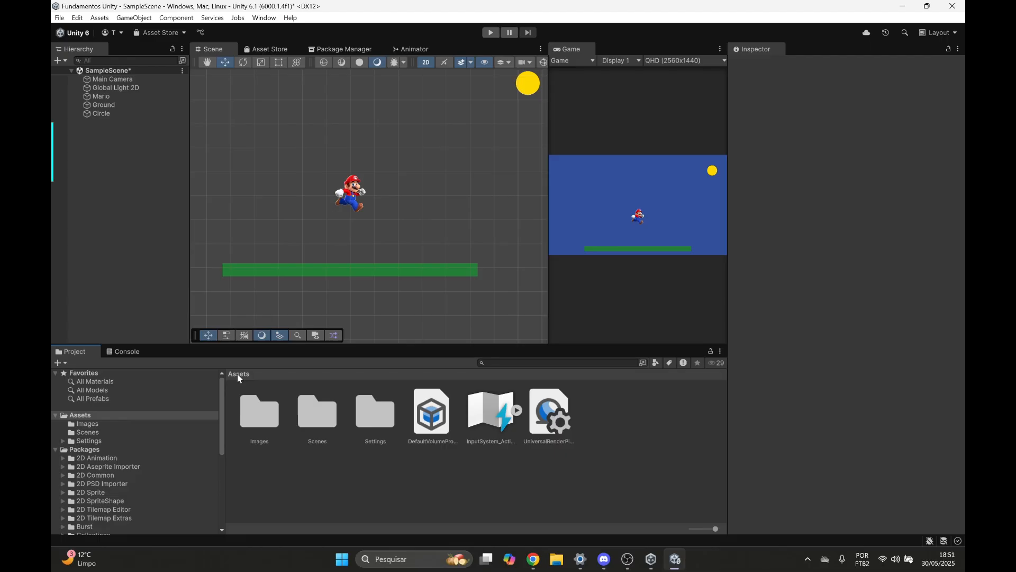
mouse_move(533, 558)
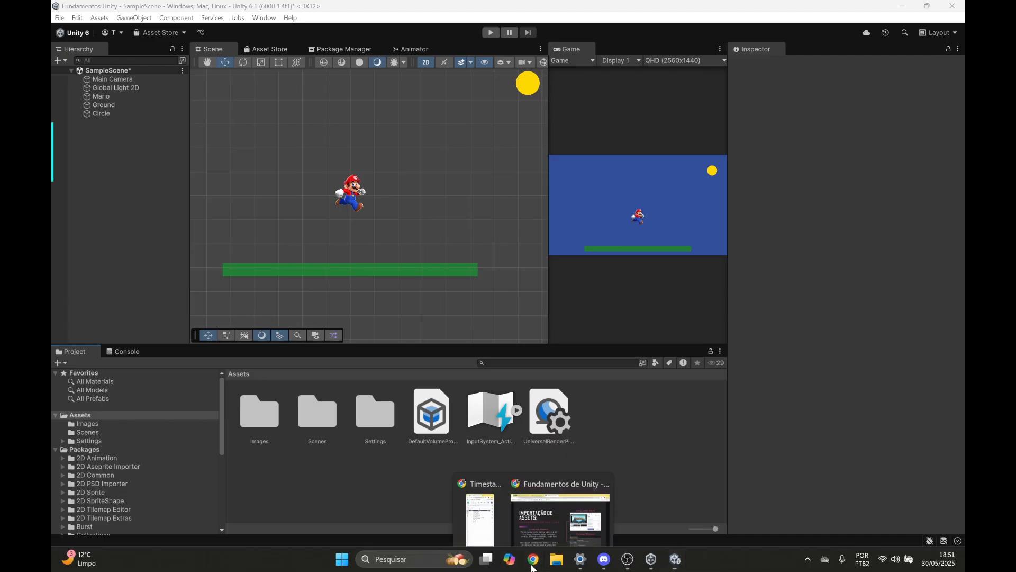
click(542, 513)
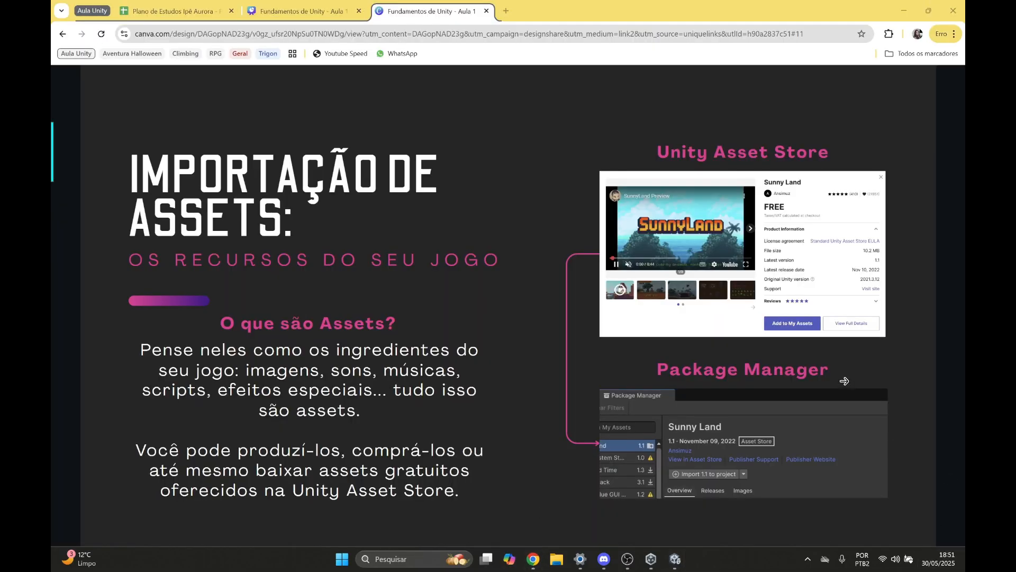
click(672, 505)
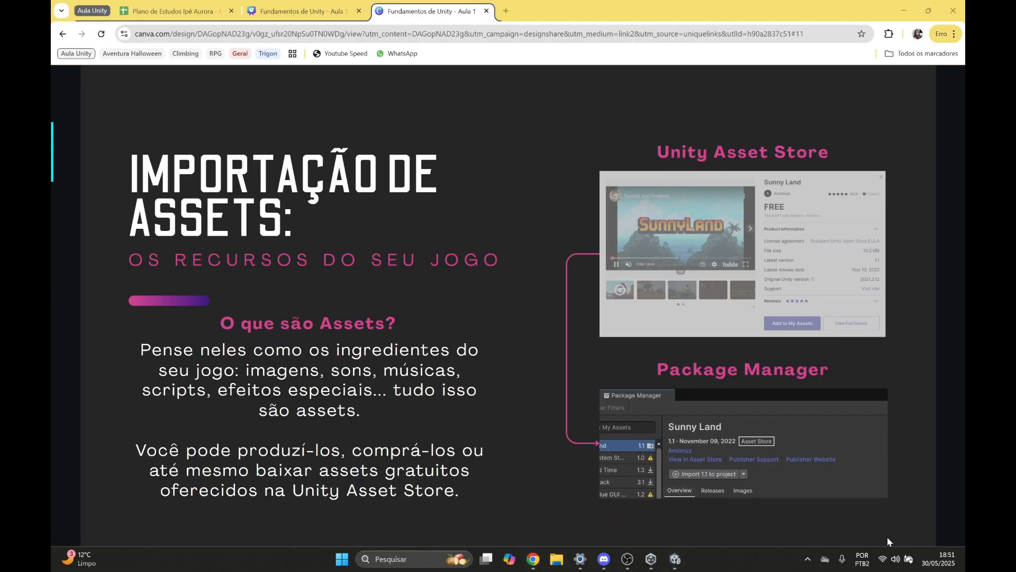
click(899, 527)
click(940, 531)
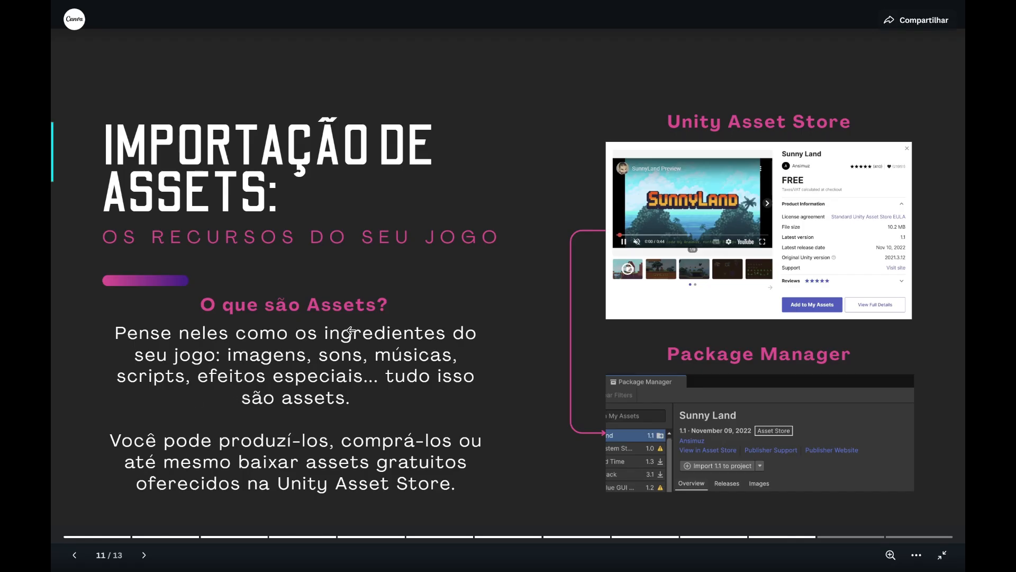
key(Escape)
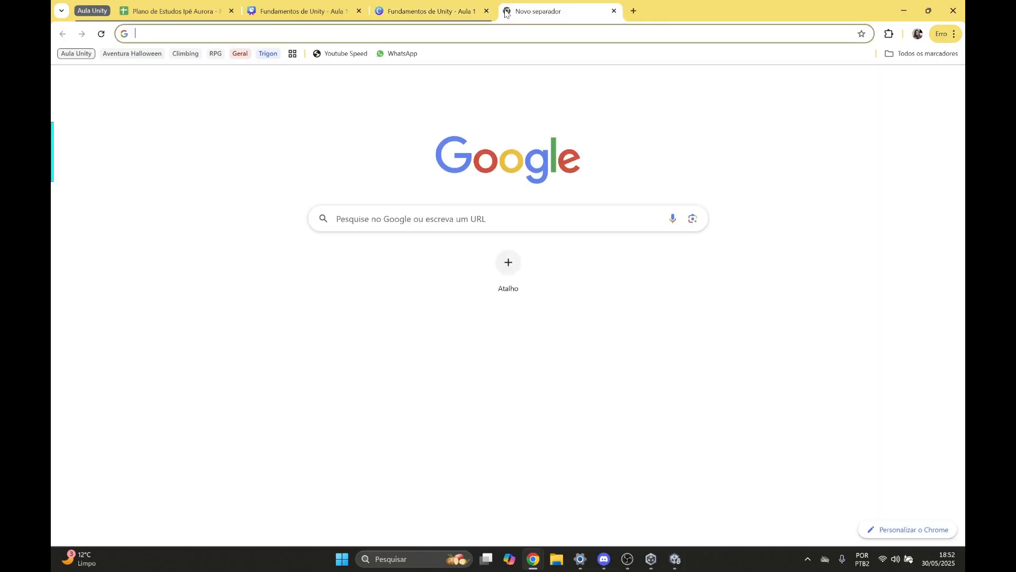
Search Google for "unity asset store" in a new tab, open the Unity Asset Store site, and browse its home page.
click(506, 11)
text(unity)
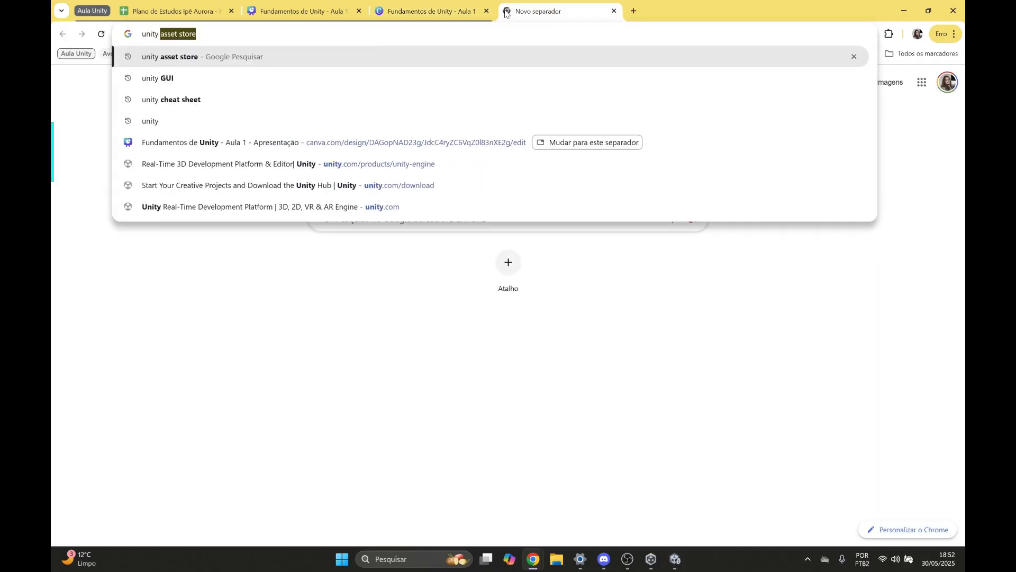
key(Return)
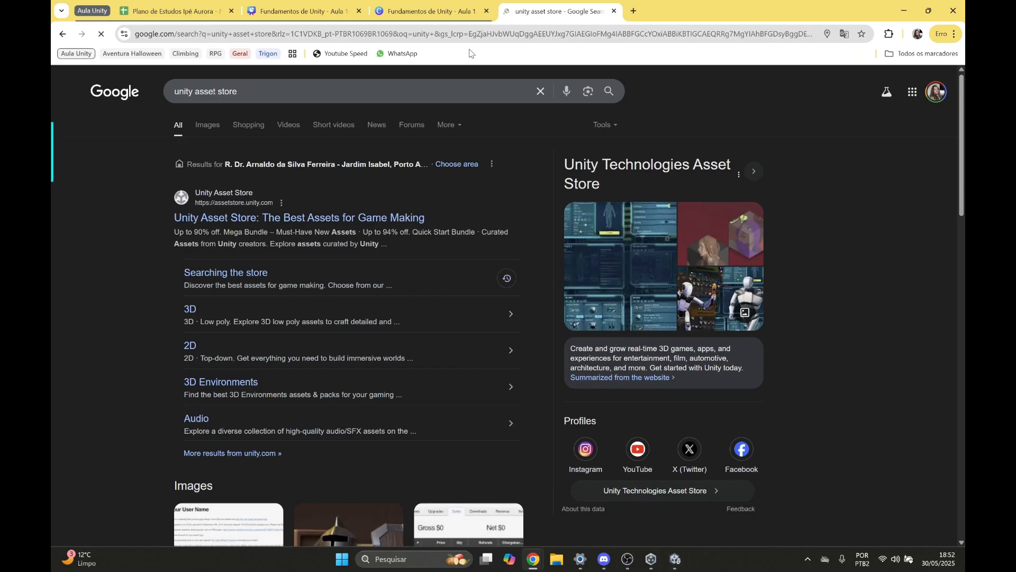
click(316, 222)
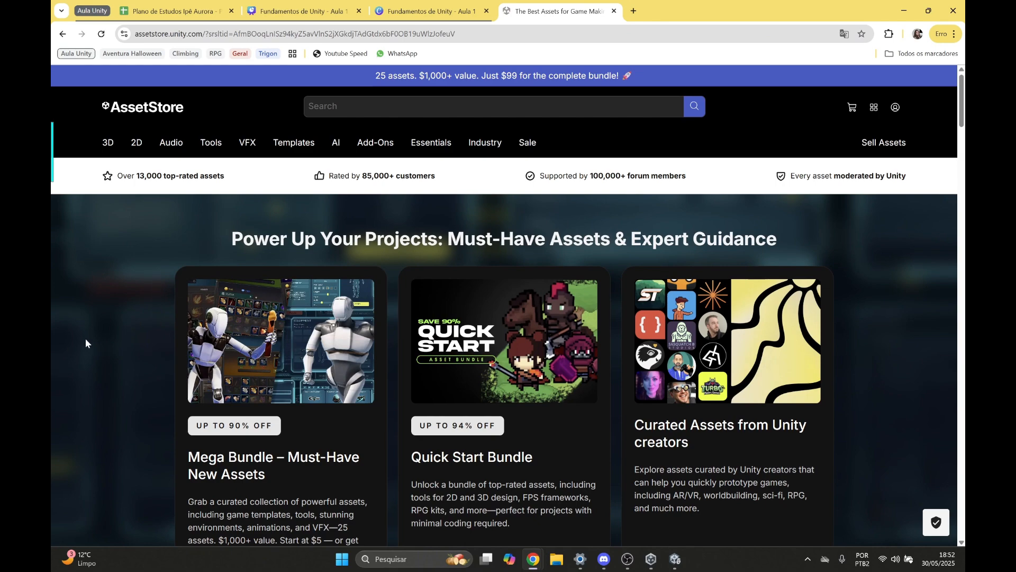
scroll(85, 342, down, 6)
scroll(84, 344, up, 2)
scroll(84, 344, up, 4)
Check the slide for the example asset, search the Asset Store for "sunny land", and open the free Sunny Land package page.
click(418, 11)
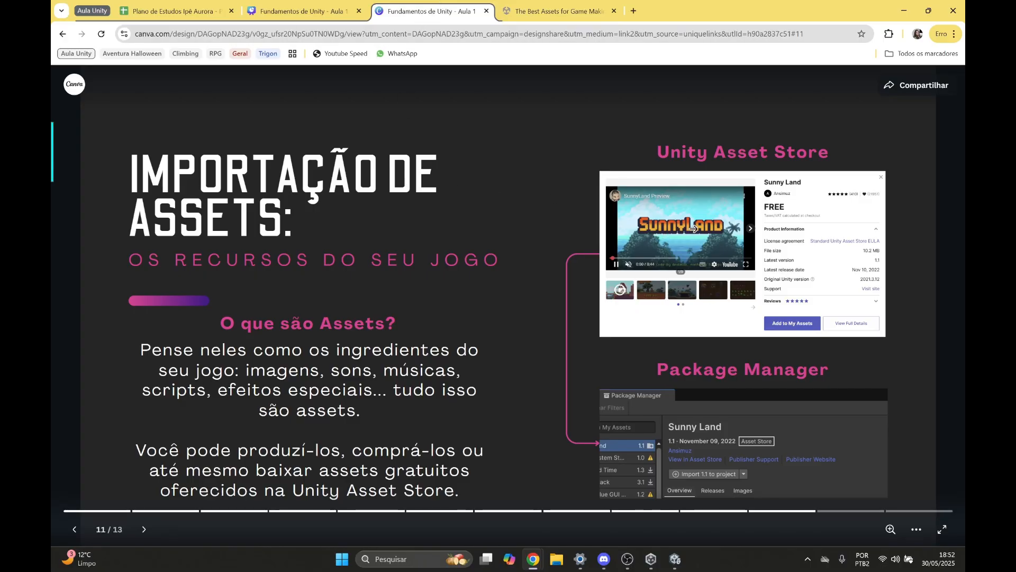
click(558, 11)
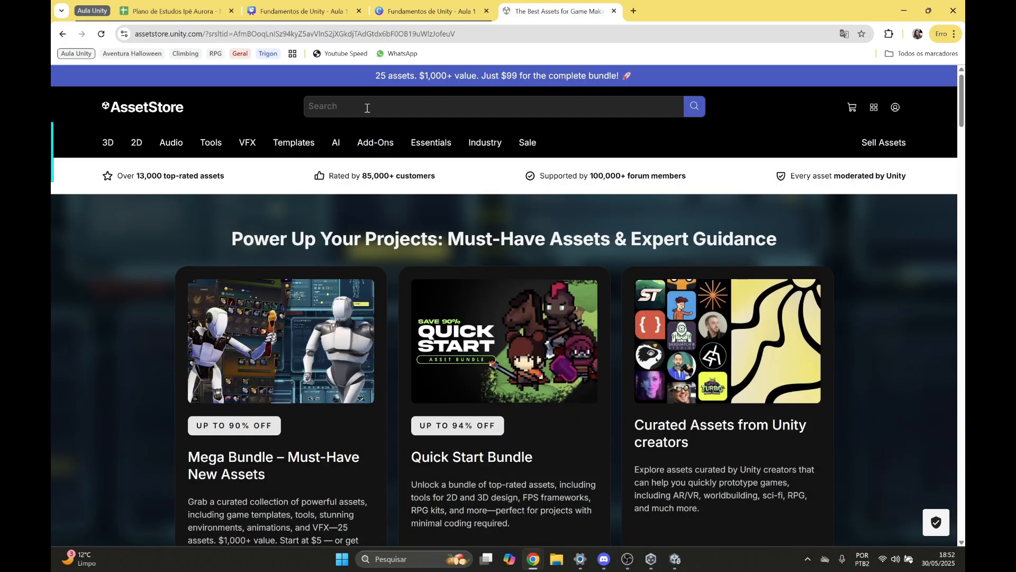
click(366, 107)
text(sunny)
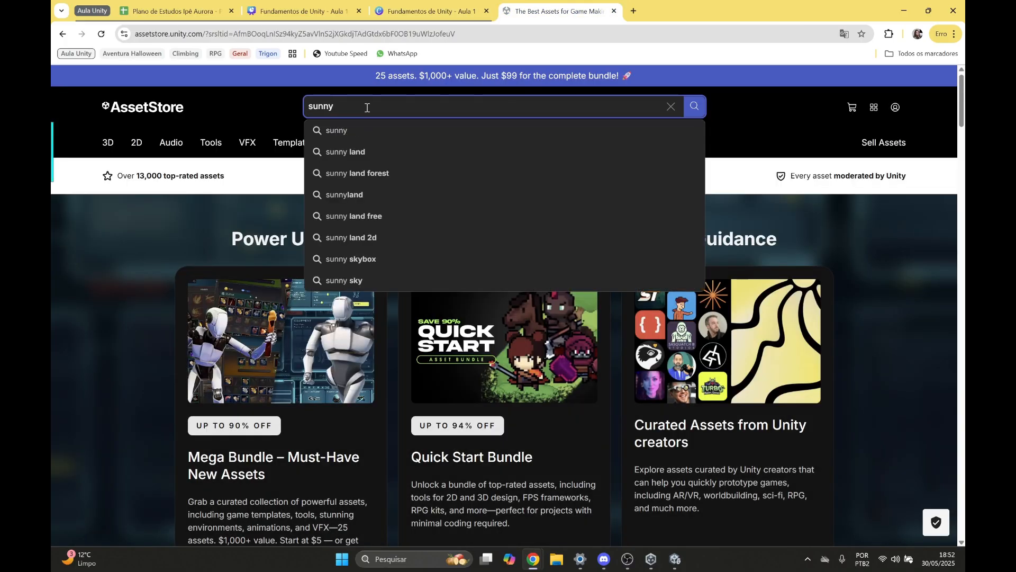
click(354, 152)
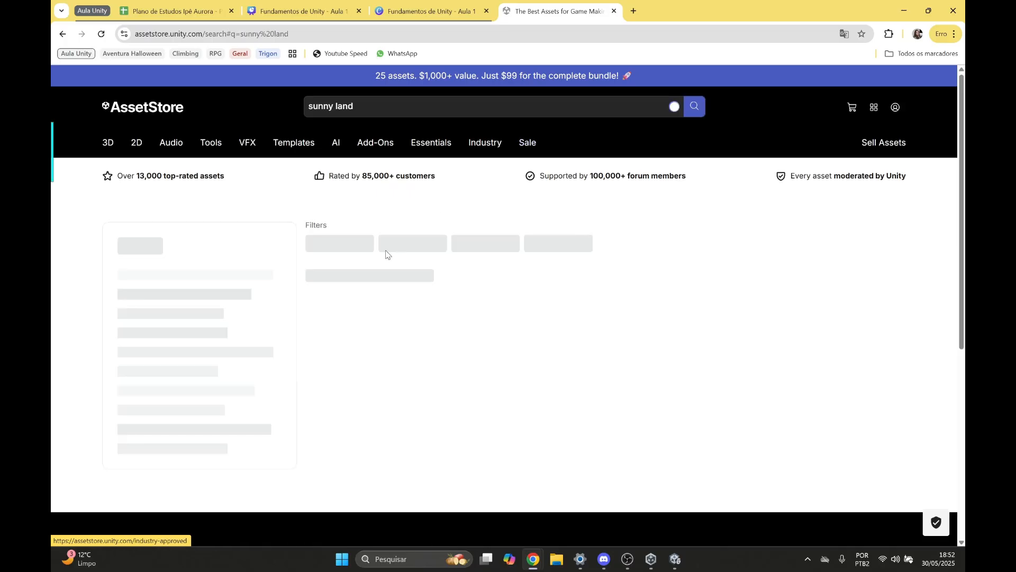
scroll(363, 249, down, 2)
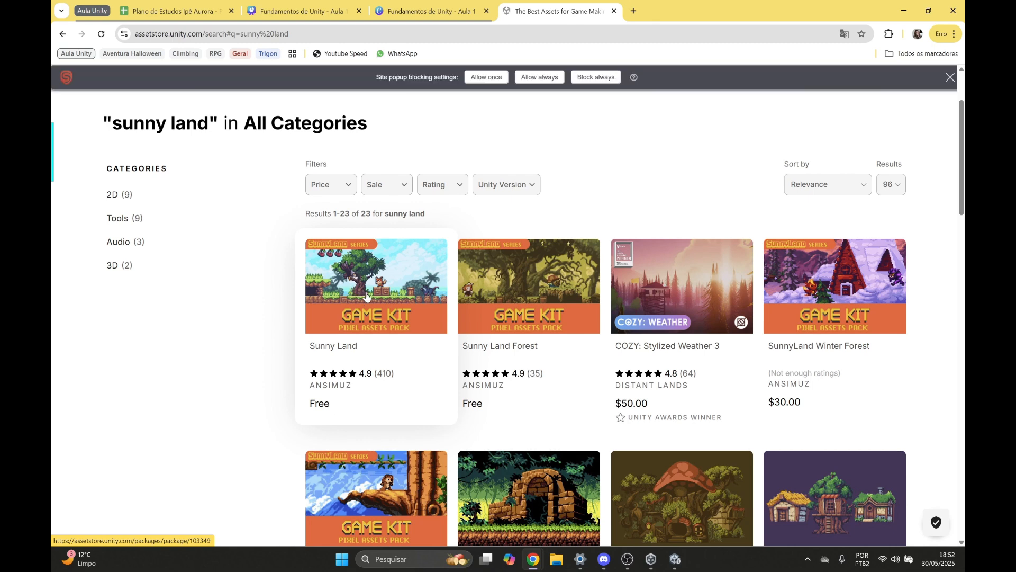
click(340, 349)
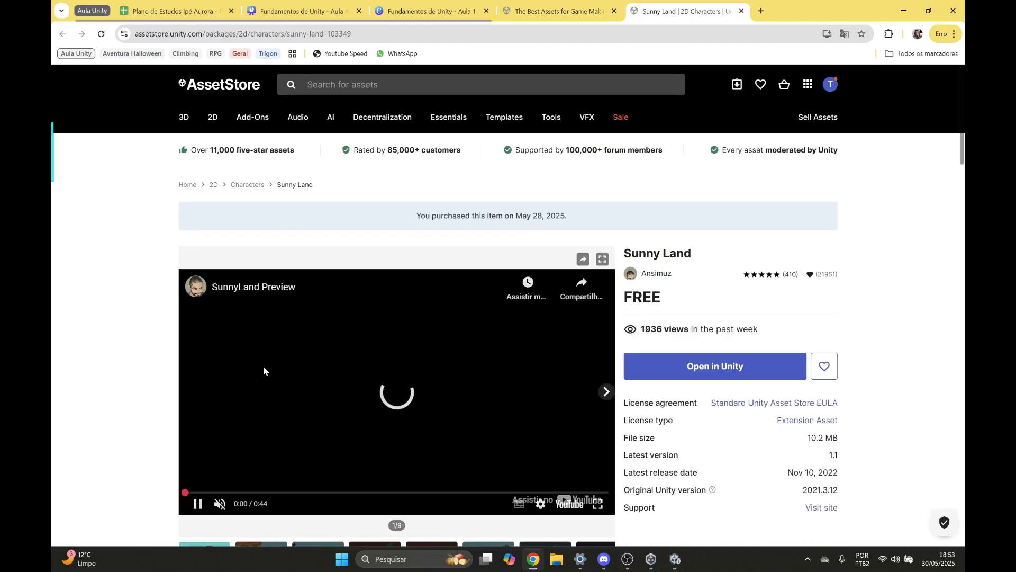
Examine the Sunny Land package's preview images of its scenes, houses and props.
scroll(352, 204, down, 3)
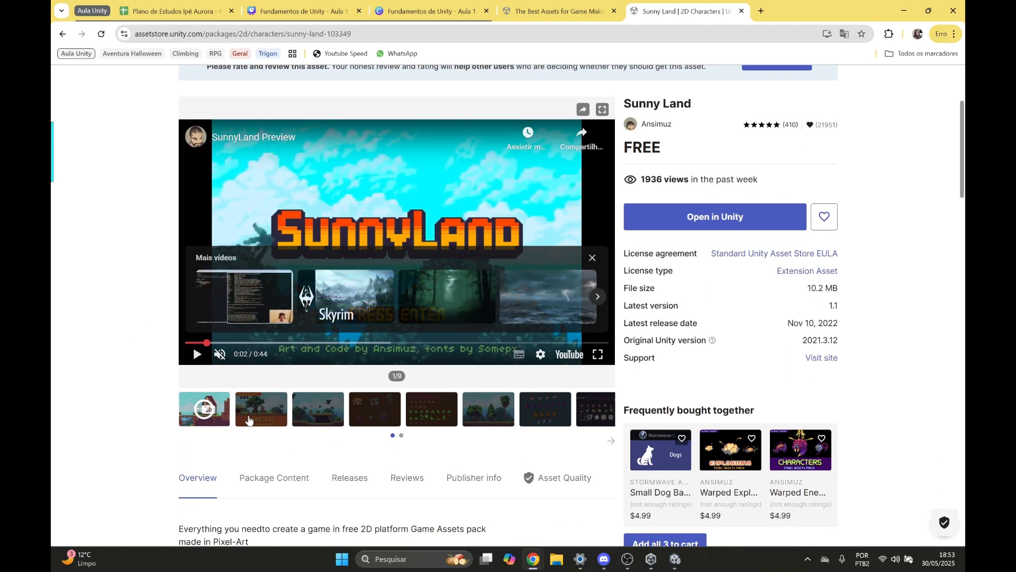
click(260, 411)
click(306, 417)
click(372, 410)
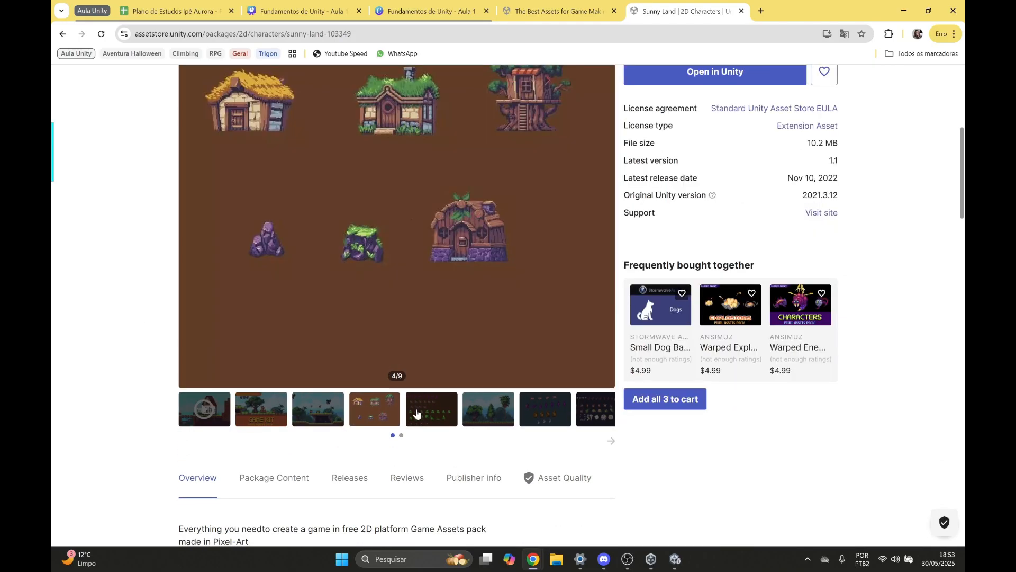
click(417, 414)
click(366, 418)
click(322, 413)
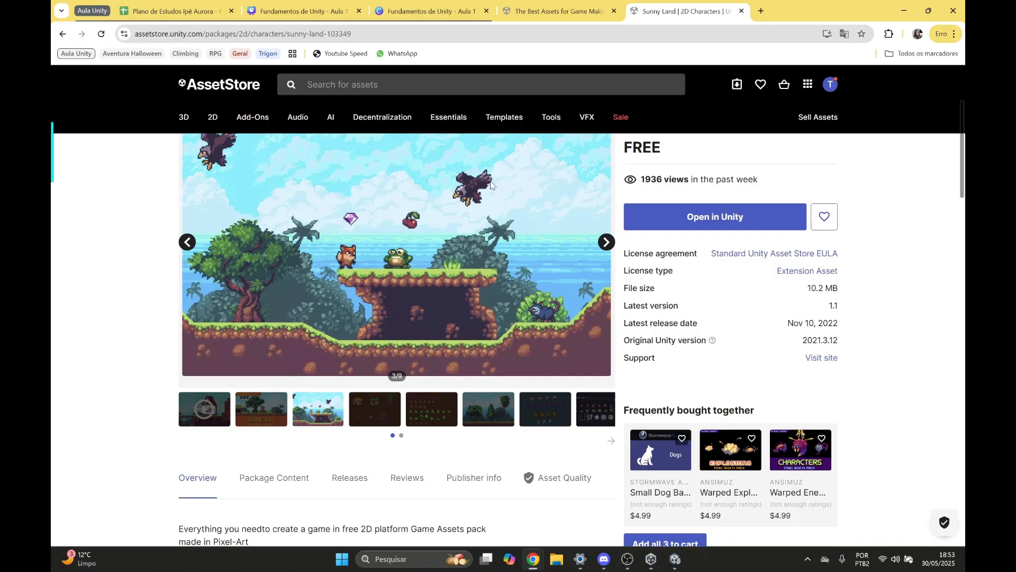
Open the free Sunny Land package in the Unity Editor and start importing version 1.1 into the project.
scroll(498, 297, up, 1)
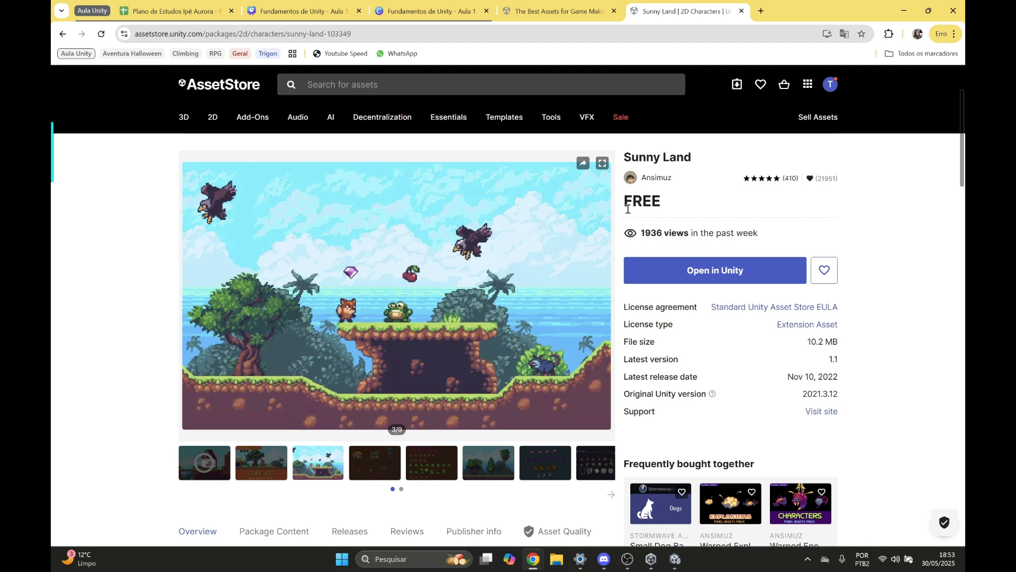
drag(627, 210, 654, 218)
click(686, 201)
click(683, 271)
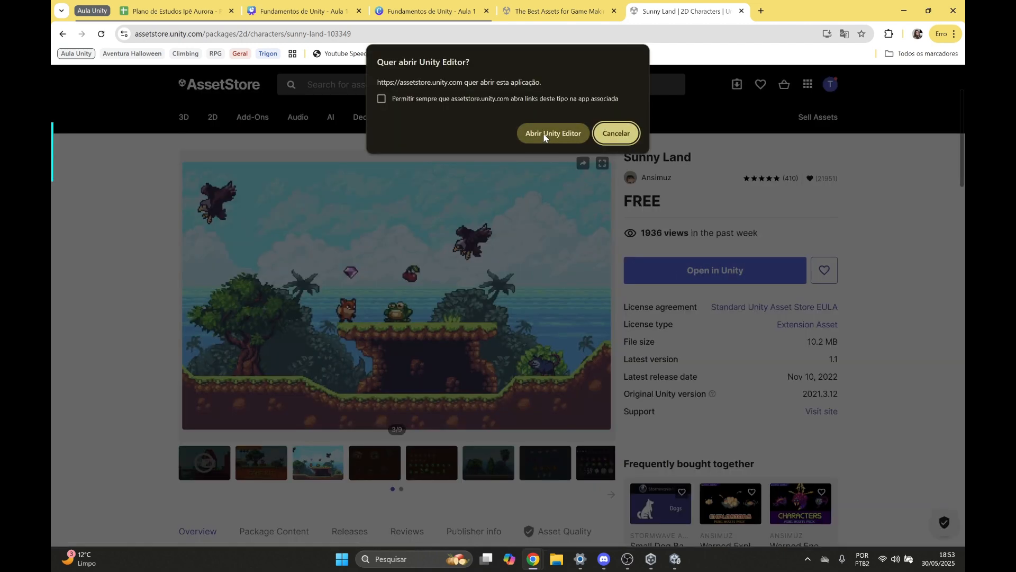
click(544, 135)
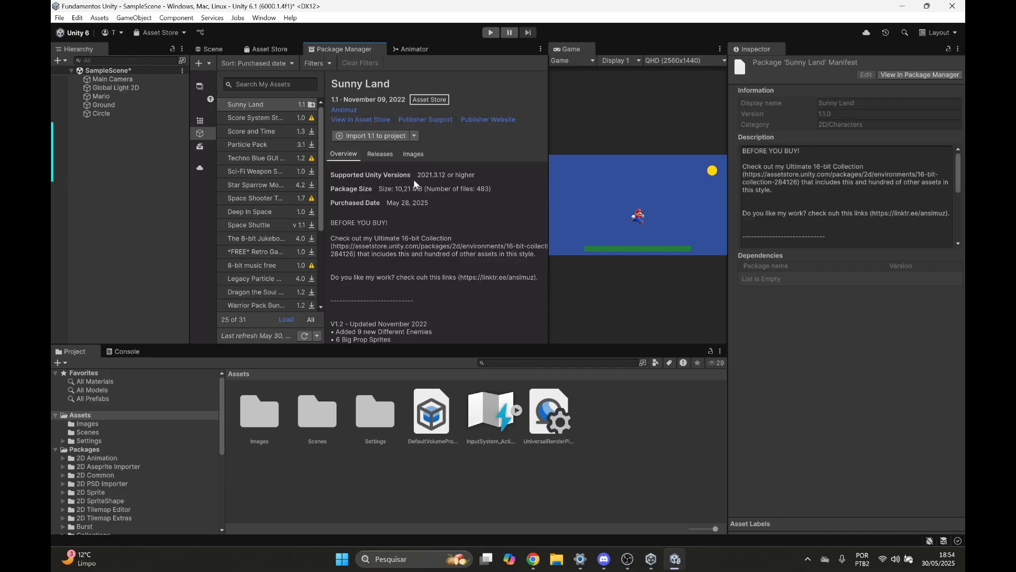
click(355, 136)
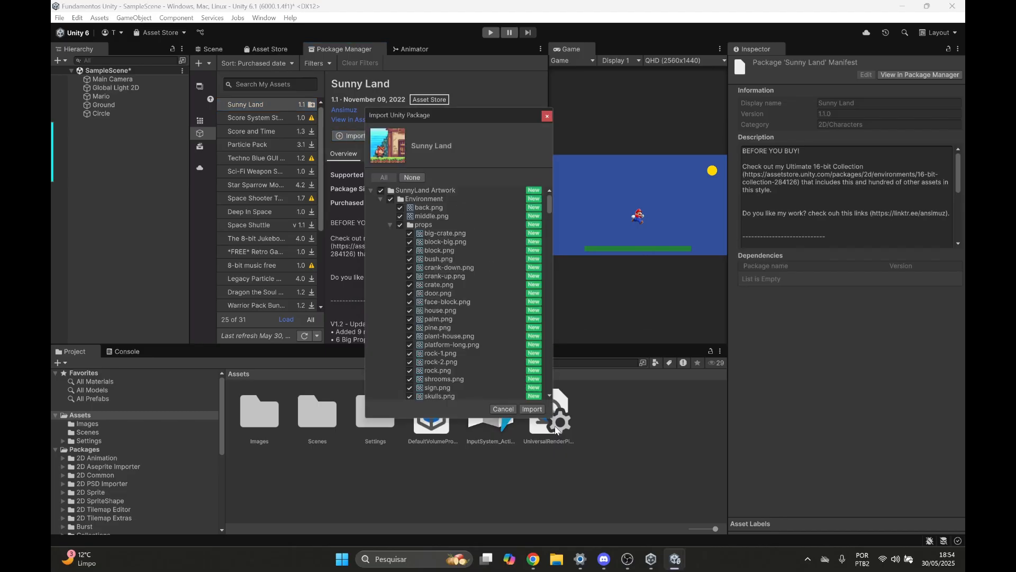
Enlarge and reposition the package import window, and collapse its Environment, Music tracks, Scenes and Sprites folders.
drag(552, 418, 694, 511)
drag(445, 115, 413, 68)
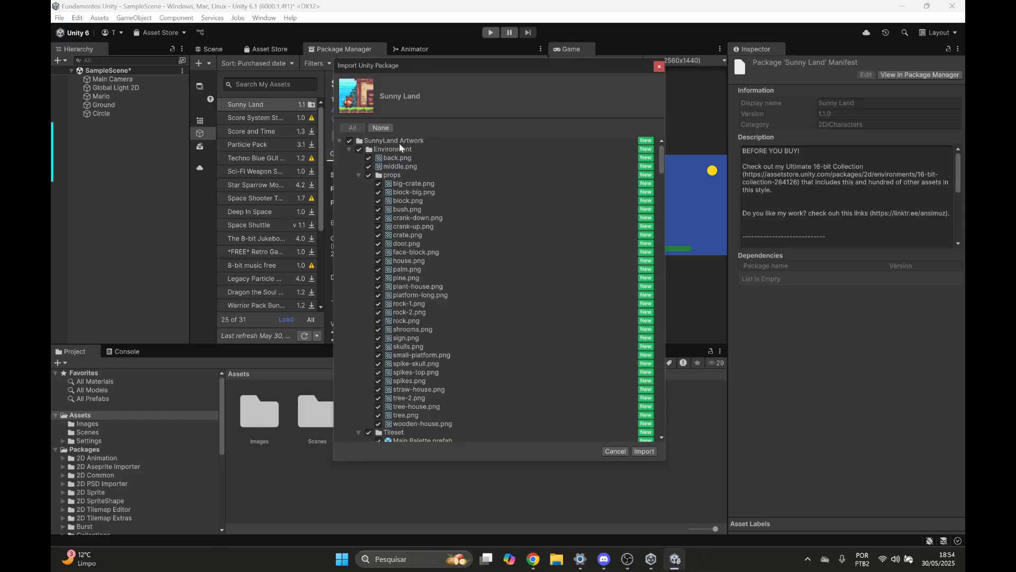
click(359, 175)
click(349, 150)
click(349, 158)
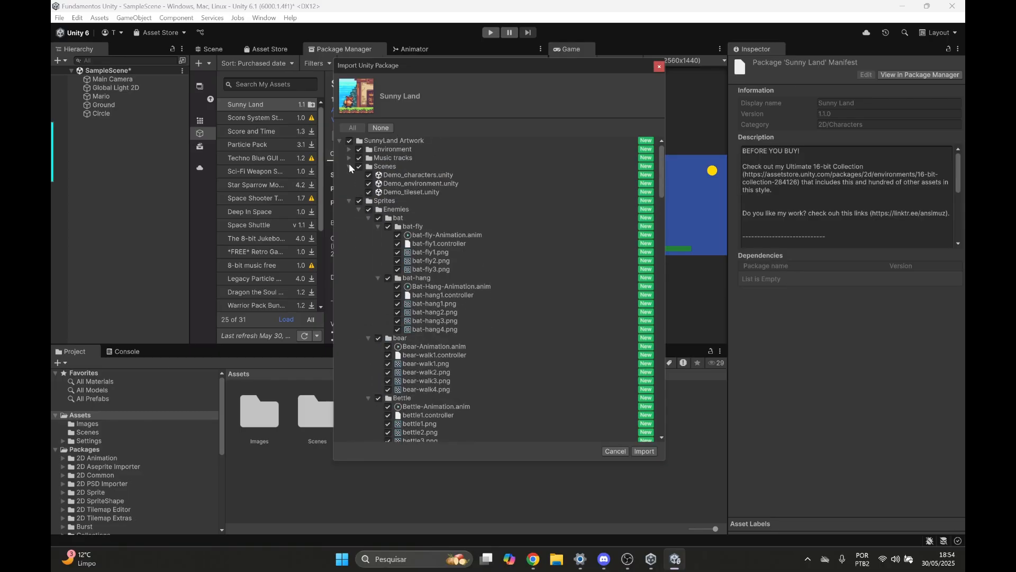
click(348, 165)
click(347, 175)
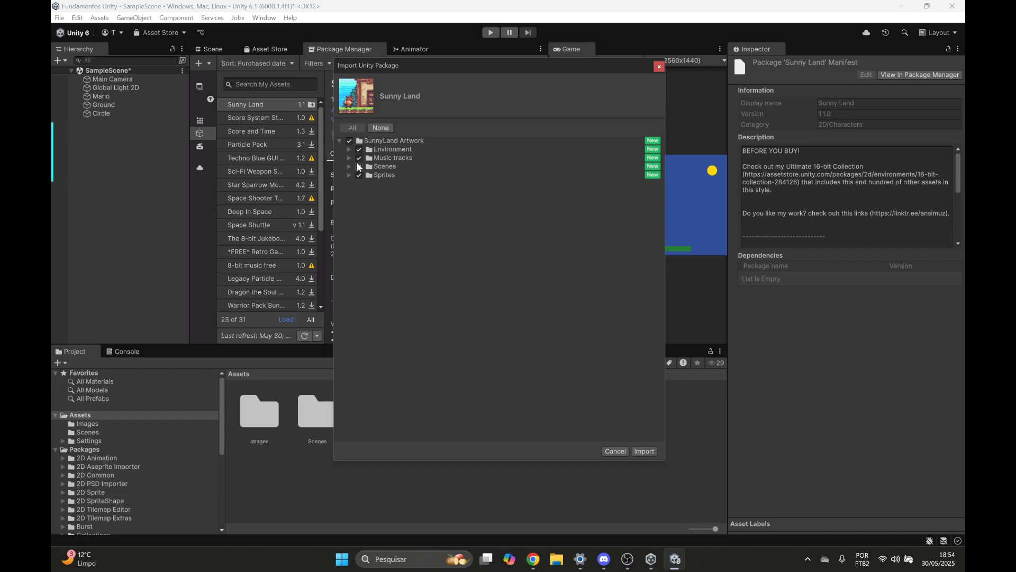
Examine the package's Environment props, music tracks and demo scenes in the import list.
click(359, 166)
click(348, 151)
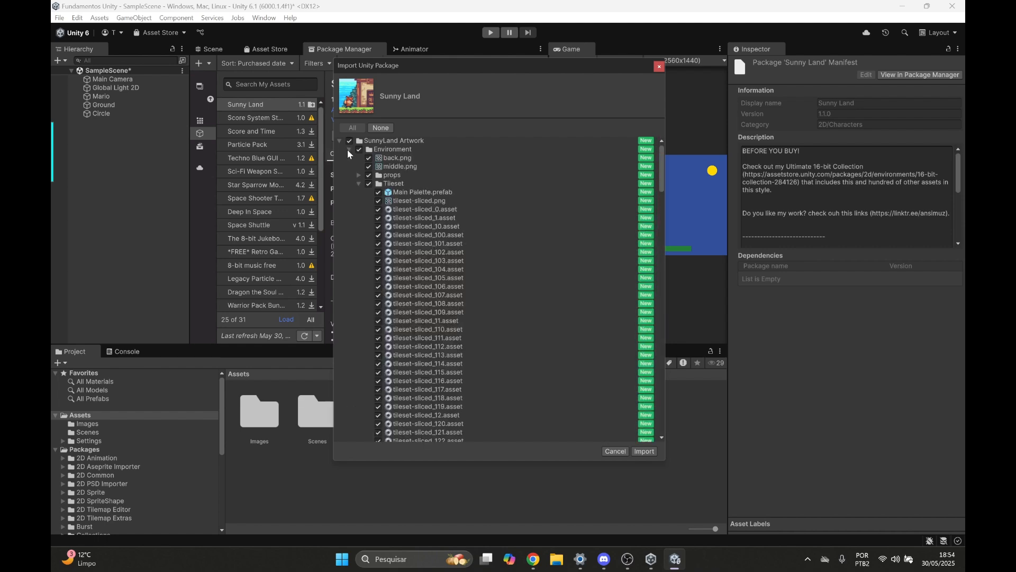
click(357, 184)
click(357, 176)
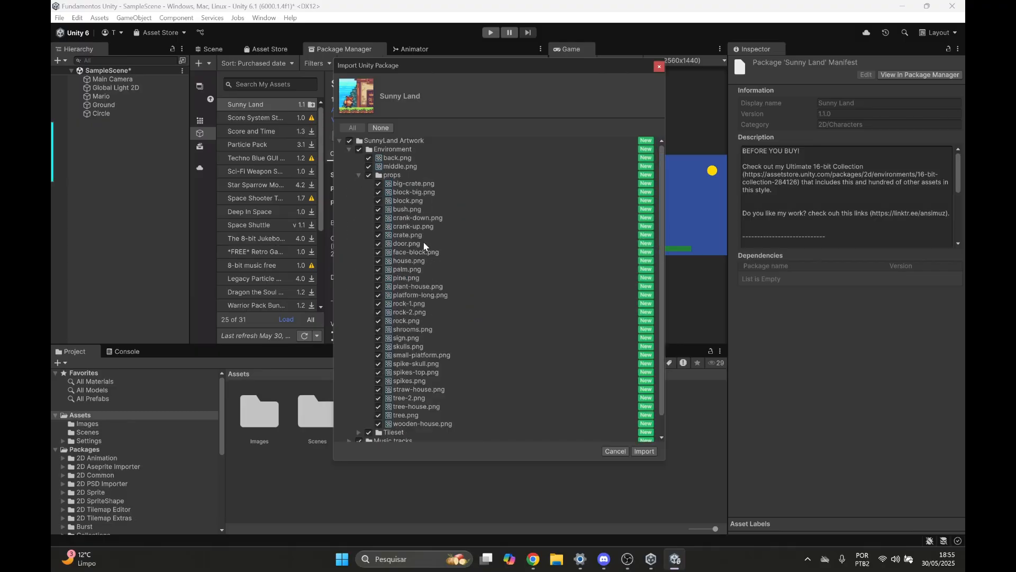
click(350, 150)
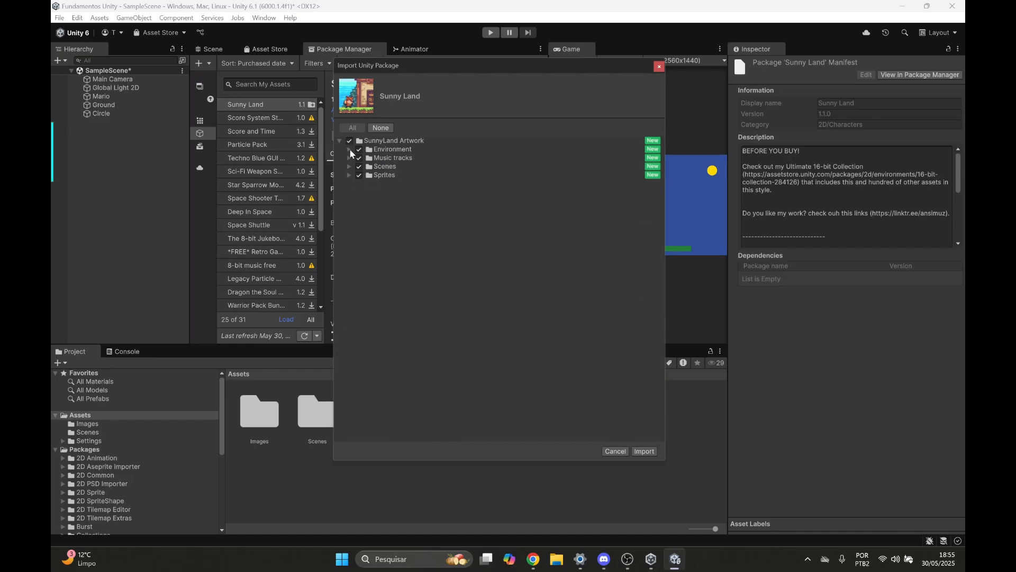
click(352, 159)
click(348, 158)
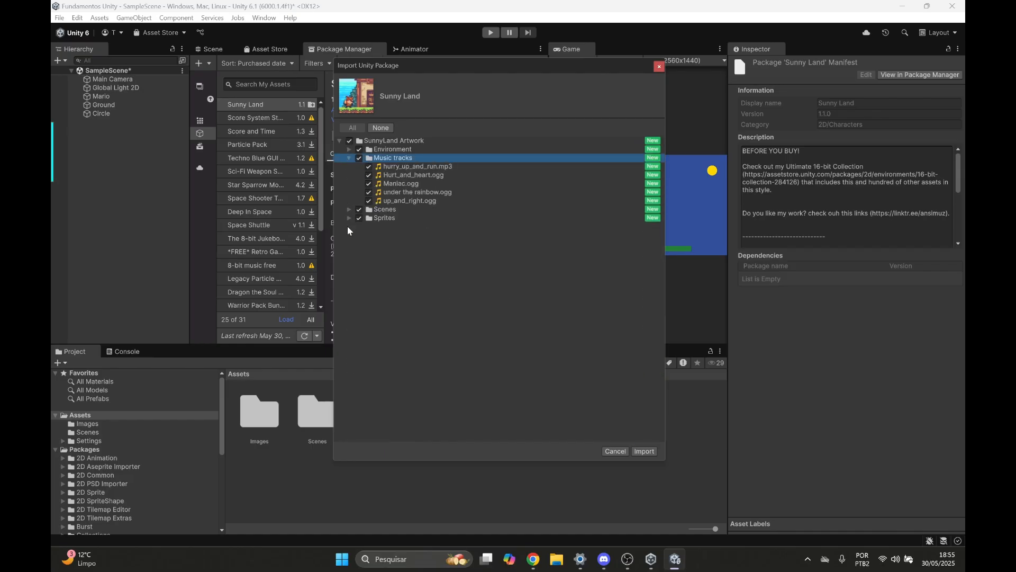
click(349, 210)
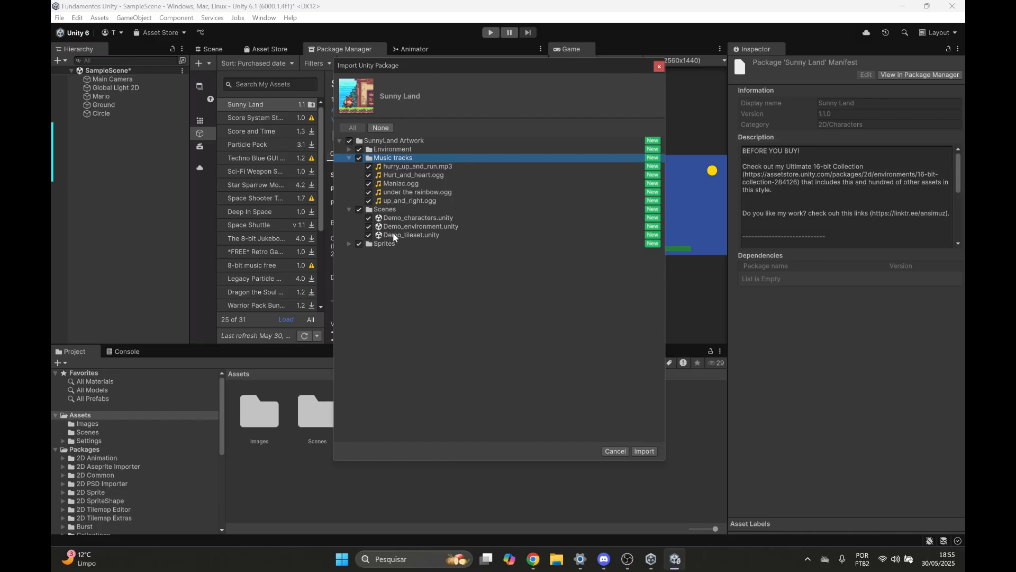
click(350, 209)
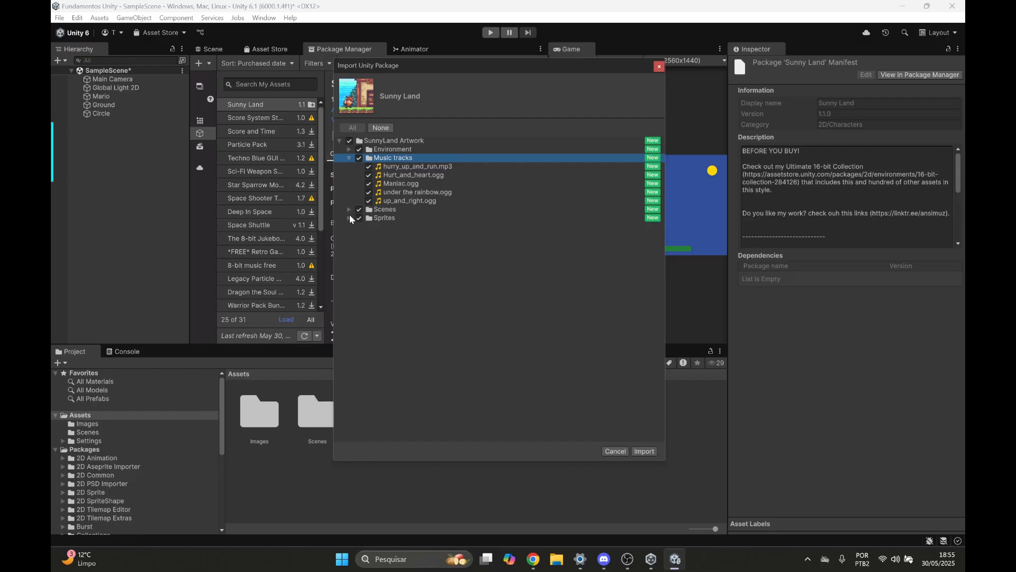
Review the Enemies, Fx, Items and player folders under Sprites, and import the complete Sunny Land package.
click(348, 218)
scroll(424, 158, down, 3)
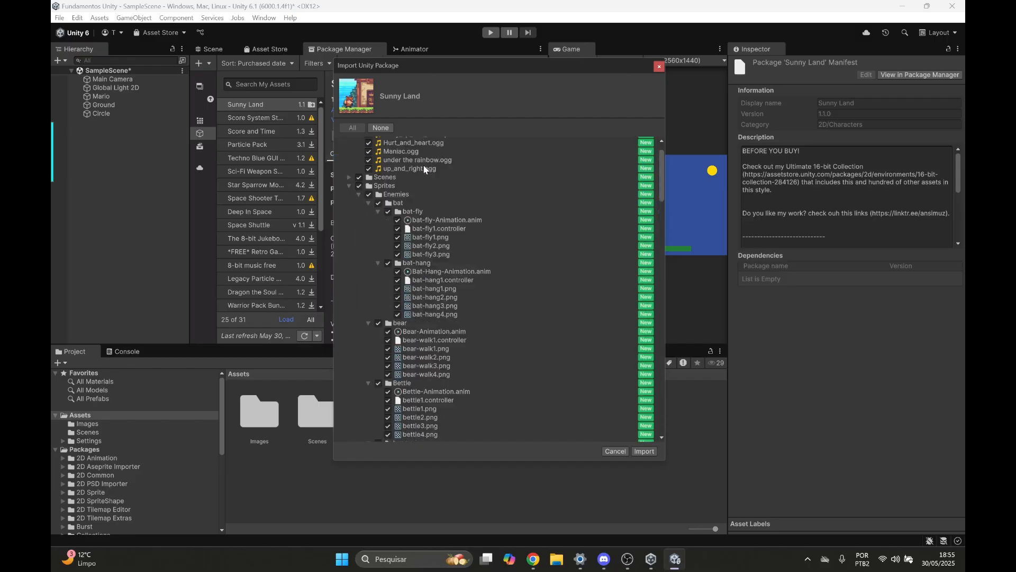
scroll(397, 174, down, 15)
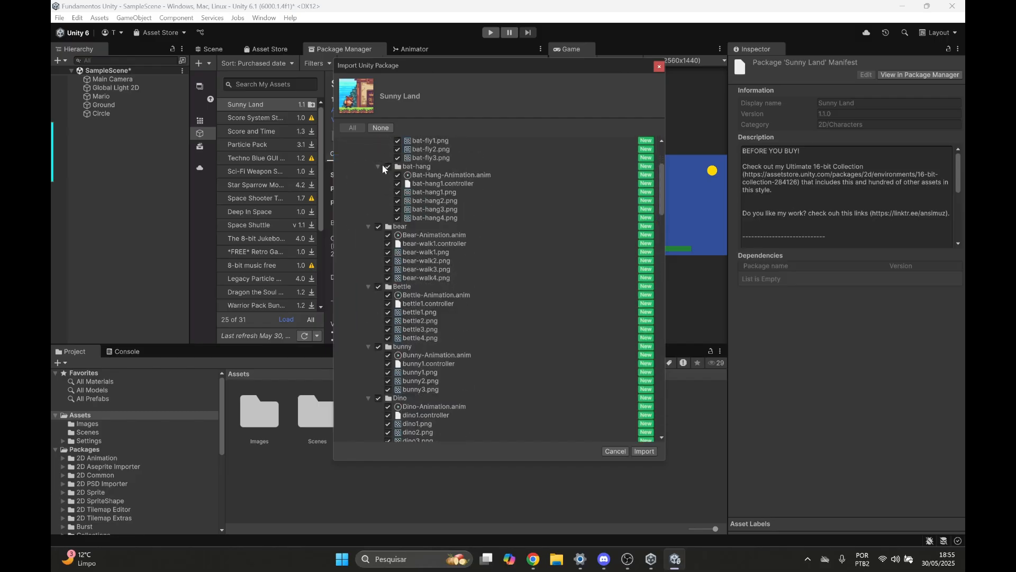
scroll(411, 199, up, 12)
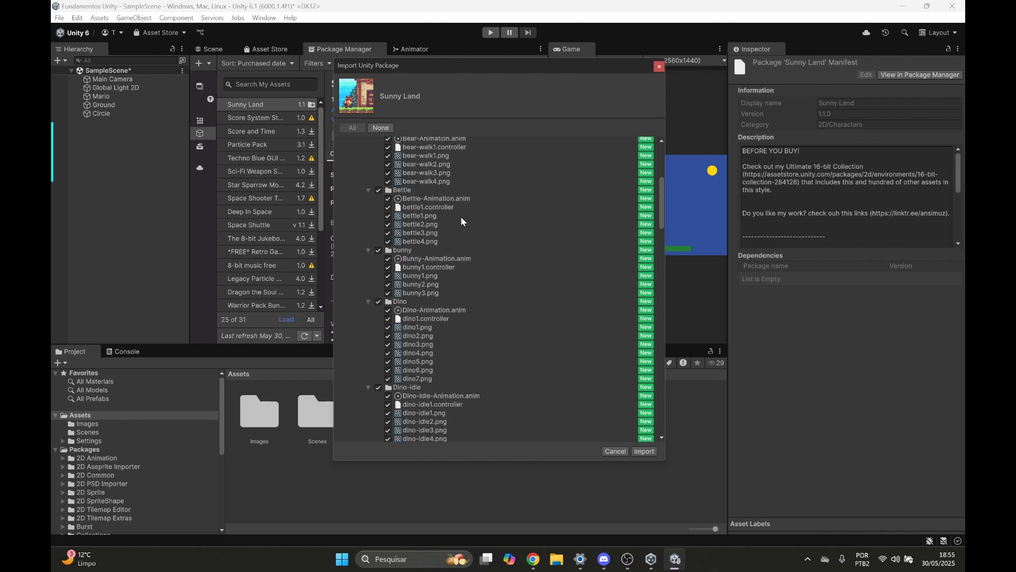
click(368, 171)
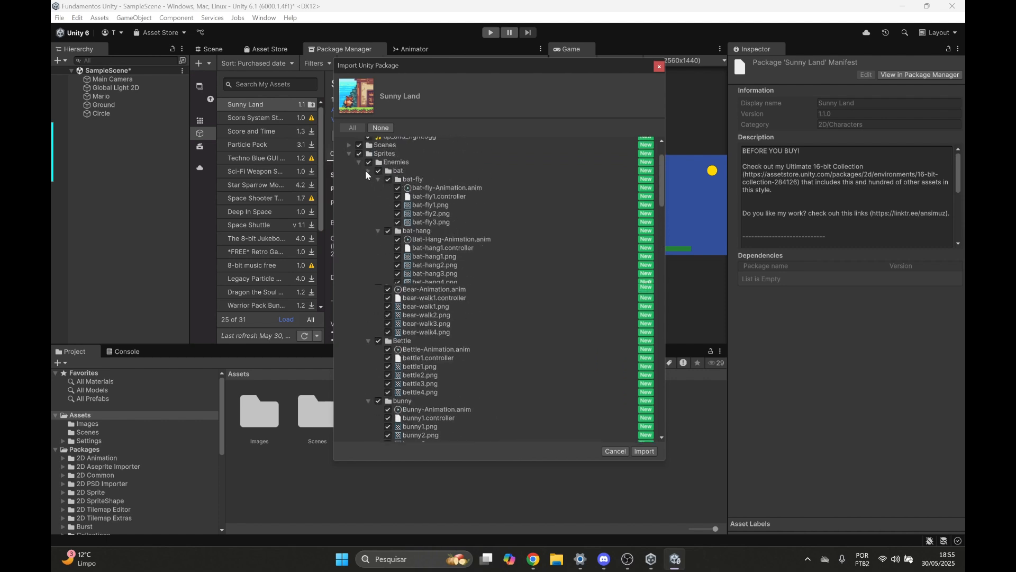
click(364, 165)
click(359, 162)
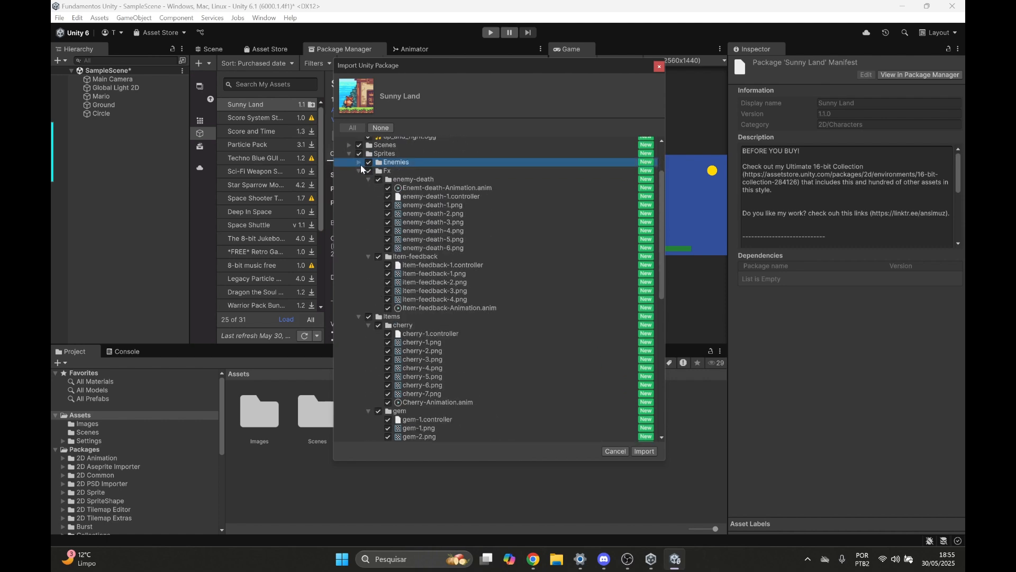
click(359, 171)
click(359, 179)
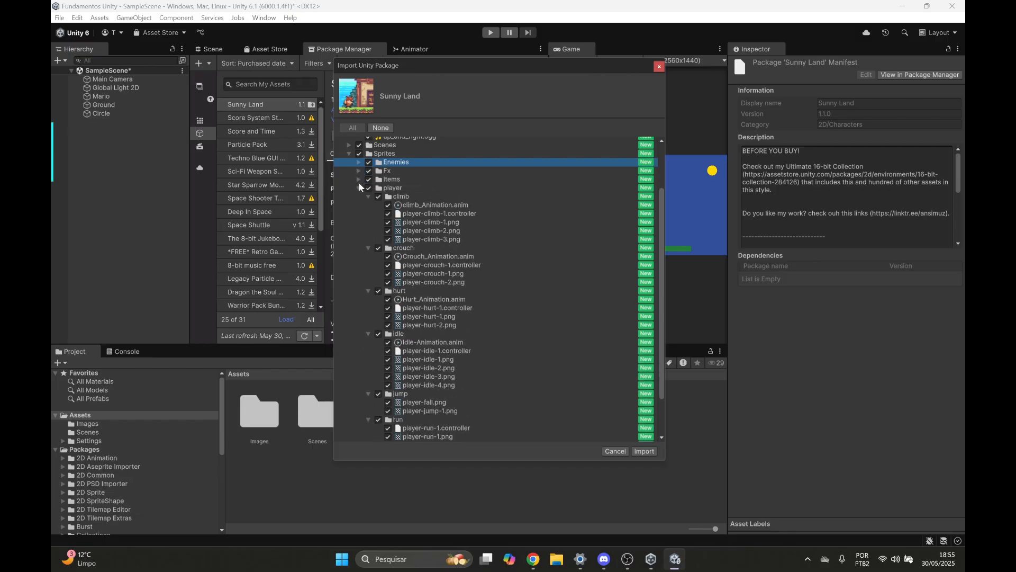
click(358, 187)
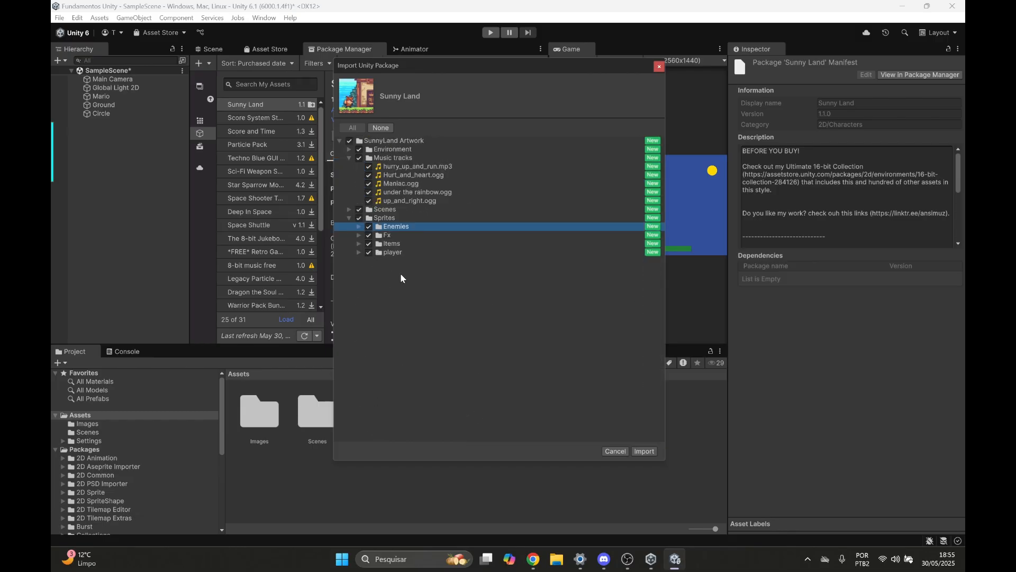
click(644, 451)
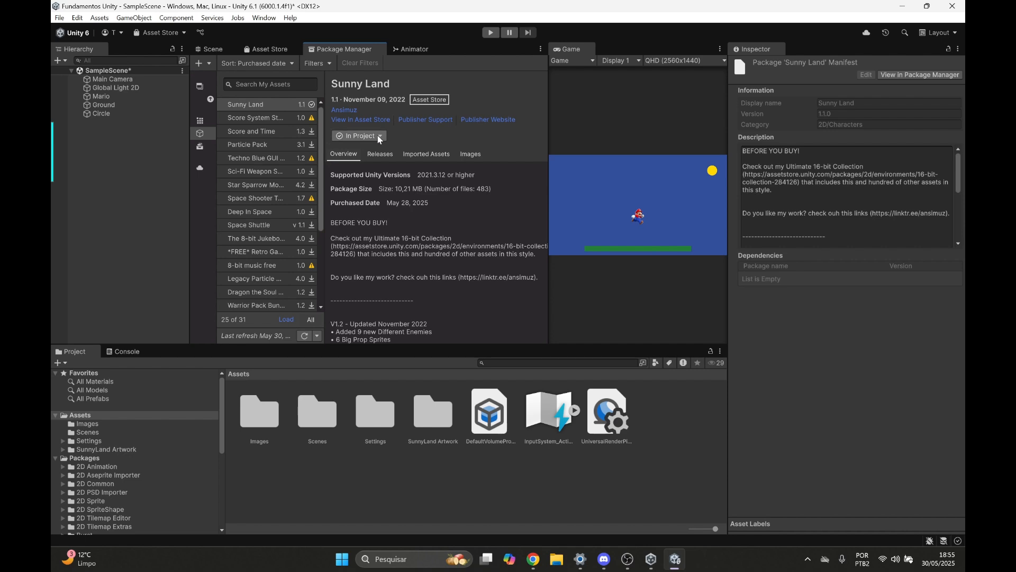
Return to the Scene view and open the props folder inside SunnyLand Artwork's Environment folder.
click(211, 48)
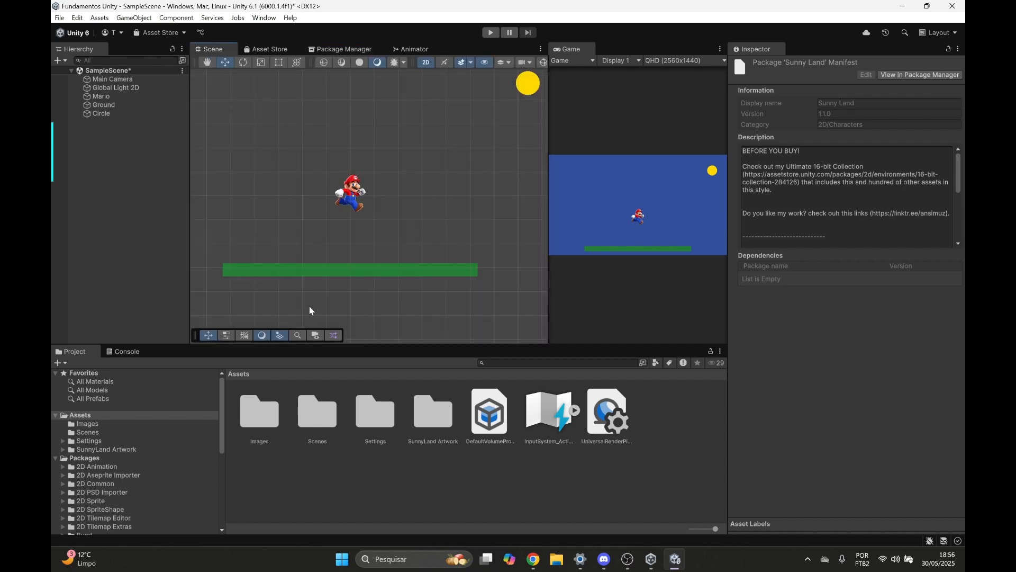
click(433, 415)
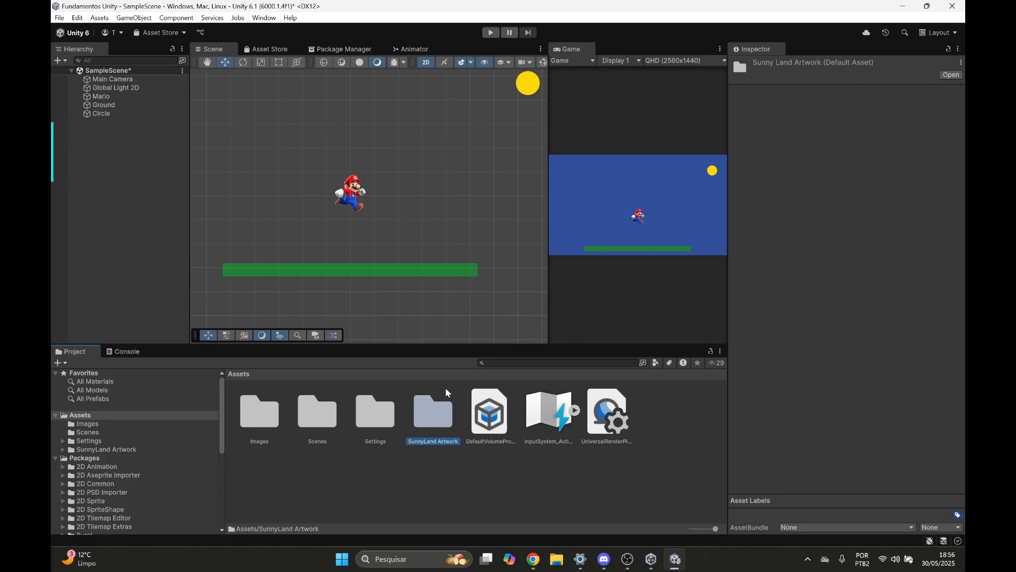
double_click(430, 425)
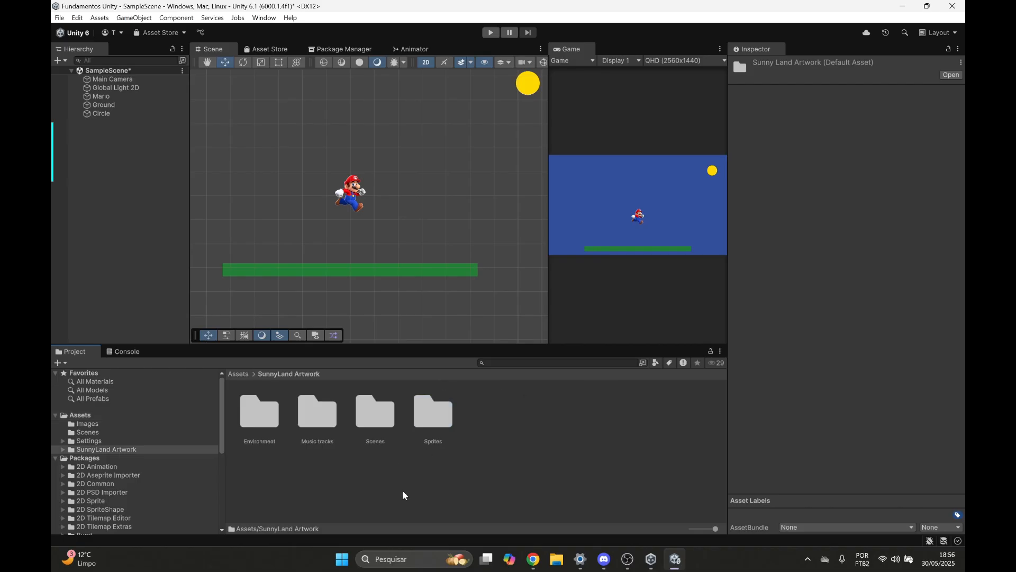
double_click(268, 423)
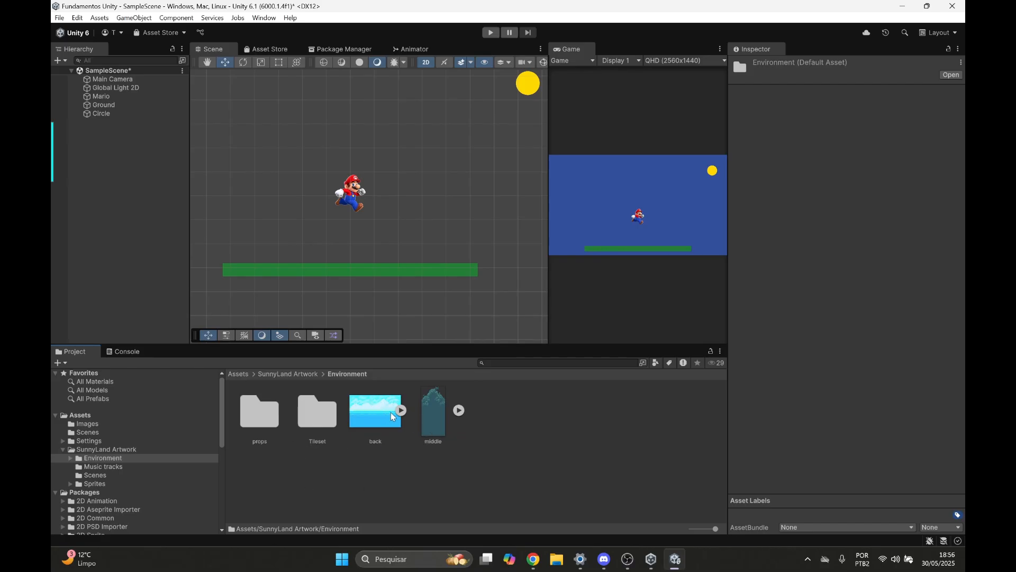
click(257, 419)
double_click(258, 418)
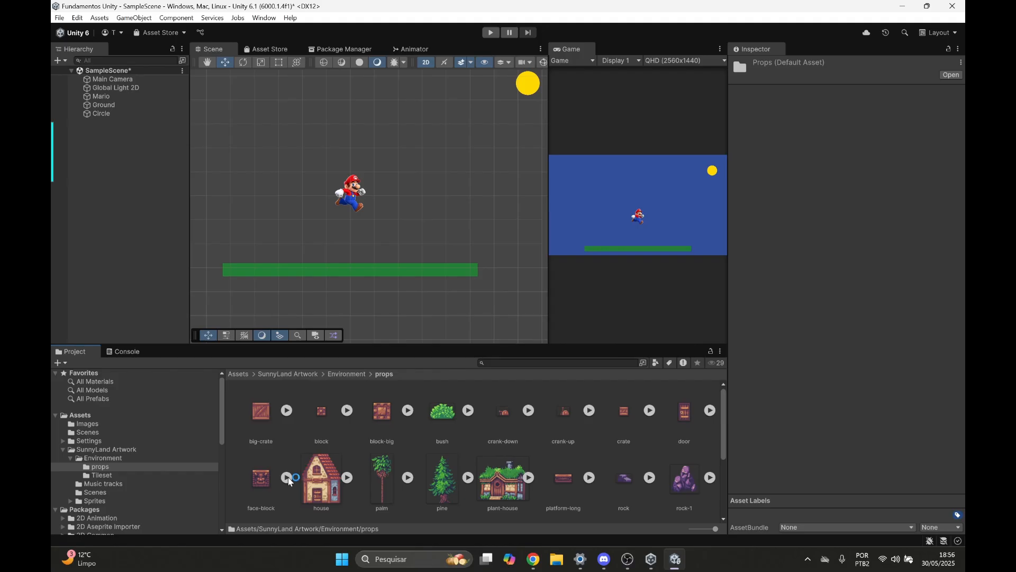
Place the big-crate sprite on the green ground directly below Mario, scaled uniformly to about 2.66.
drag(261, 412, 334, 252)
scroll(369, 237, up, 4)
middle_drag(366, 230, 404, 207)
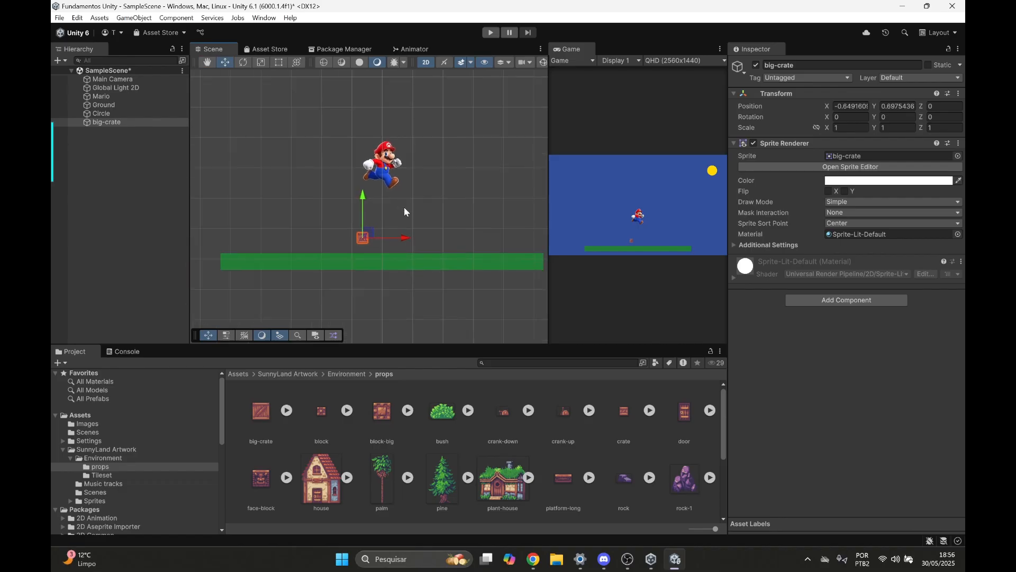
key(r)
drag(363, 238, 424, 211)
key(w)
drag(374, 234, 396, 235)
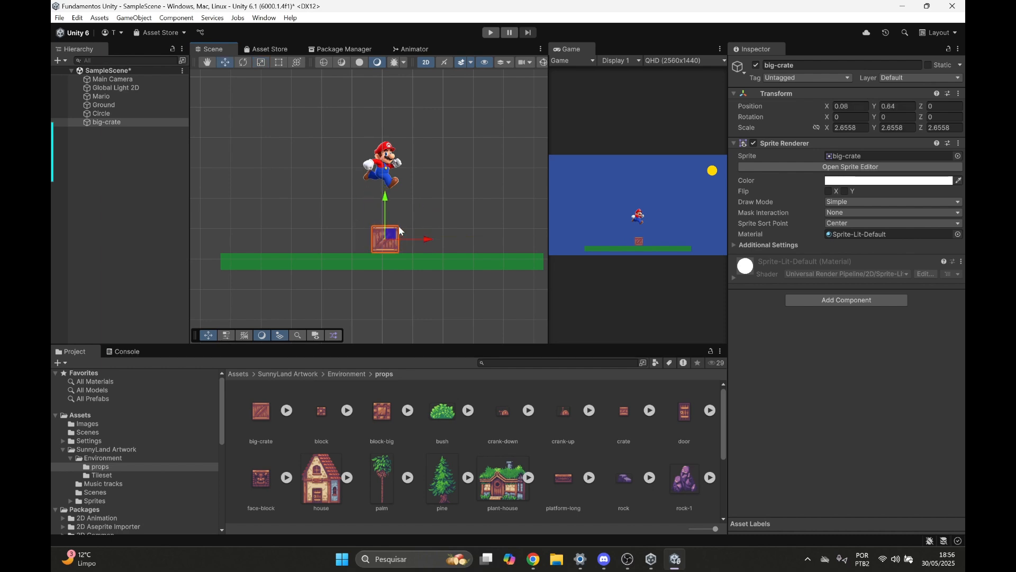
Add a Box Collider 2D to the big crate and run the game.
click(877, 301)
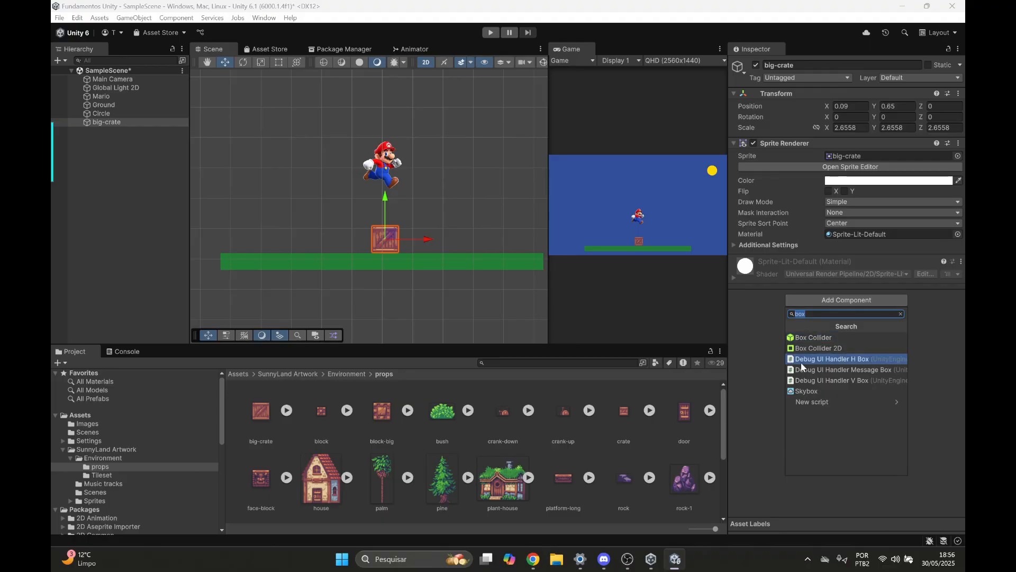
click(814, 349)
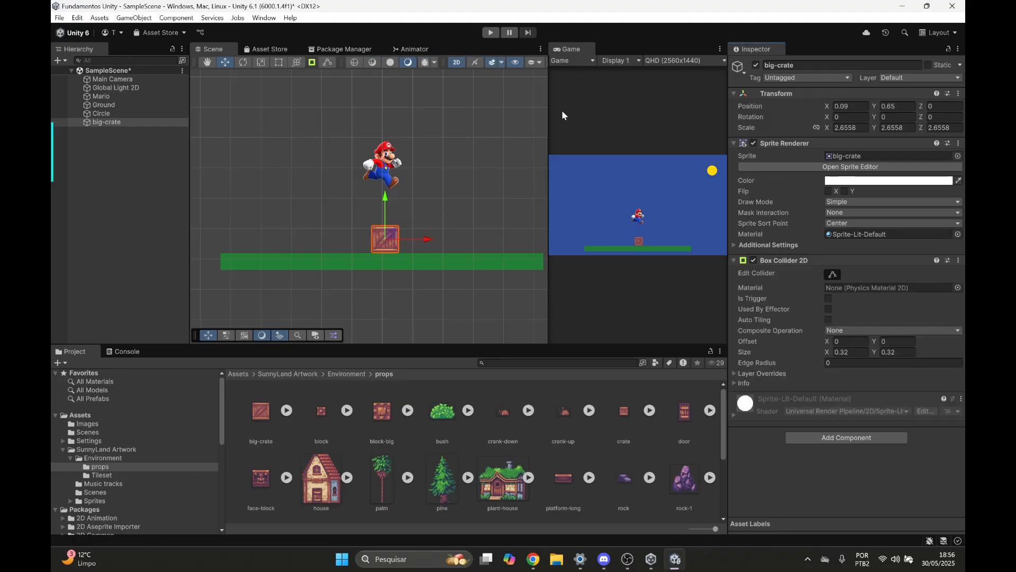
click(491, 33)
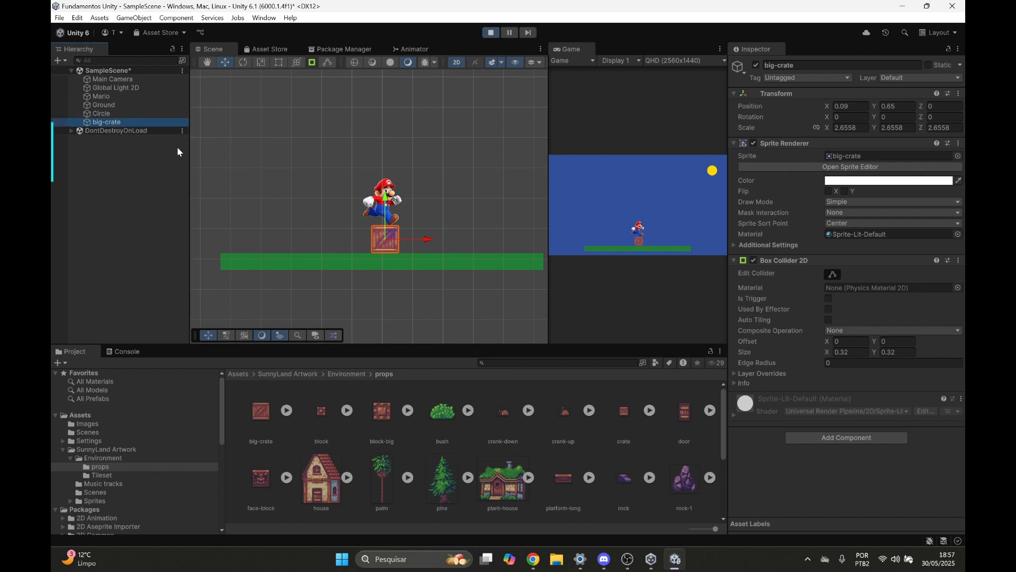
Move the crate around Mario in the running game to test their collision, leaving it on the ground at about X 1.14, Y 0.64.
drag(385, 209, 400, 140)
drag(420, 177, 457, 174)
drag(423, 132, 423, 186)
mouse_move(454, 219)
mouse_down()
mouse_move(415, 221)
mouse_move(451, 221)
mouse_up()
drag(419, 185, 420, 203)
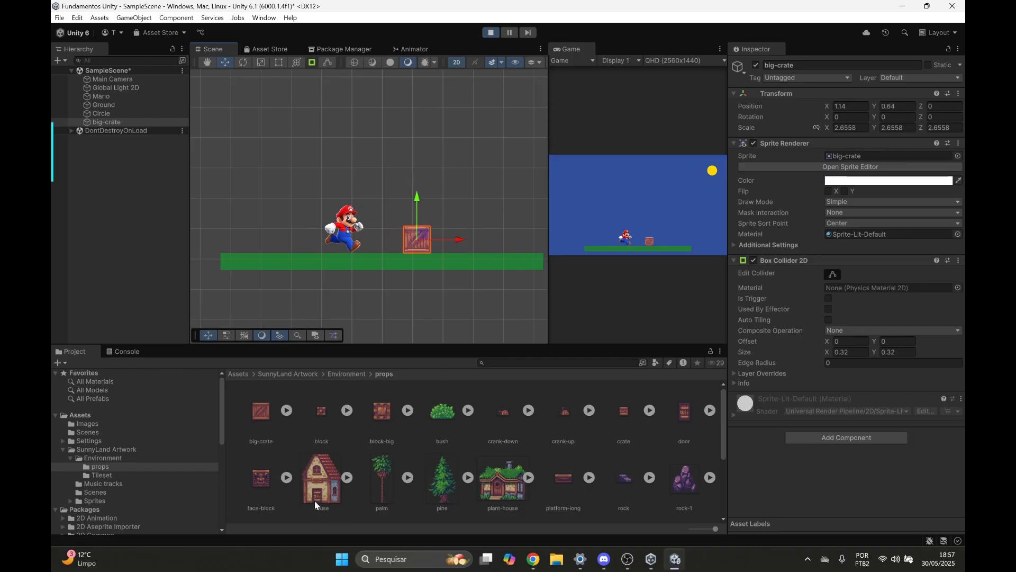
Place the house sprite at the ground's left end behind Mario, scaled to about 4.06, at about X -3.57, Y 2.29.
drag(315, 497, 406, 152)
key(w)
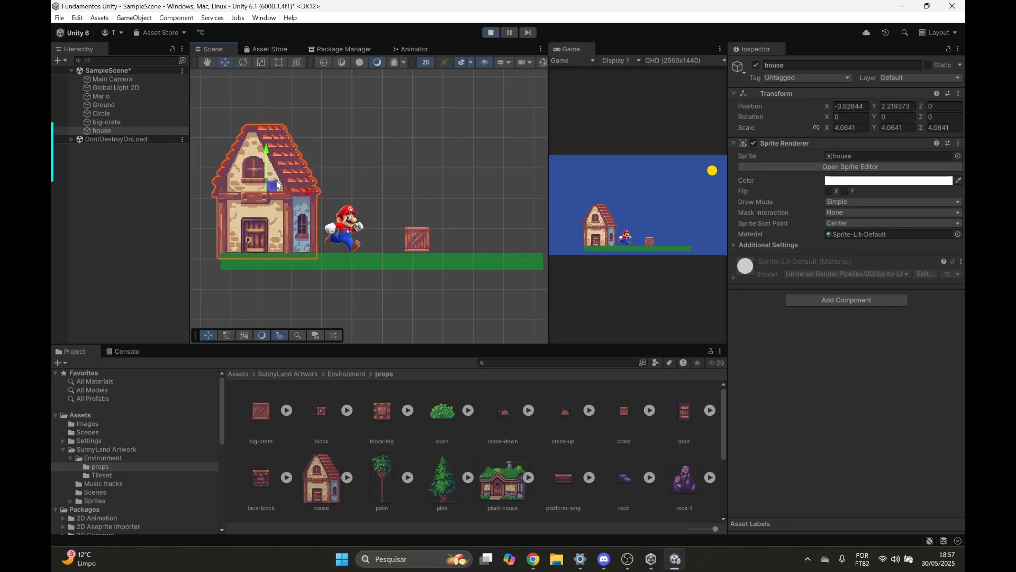
drag(277, 185, 285, 181)
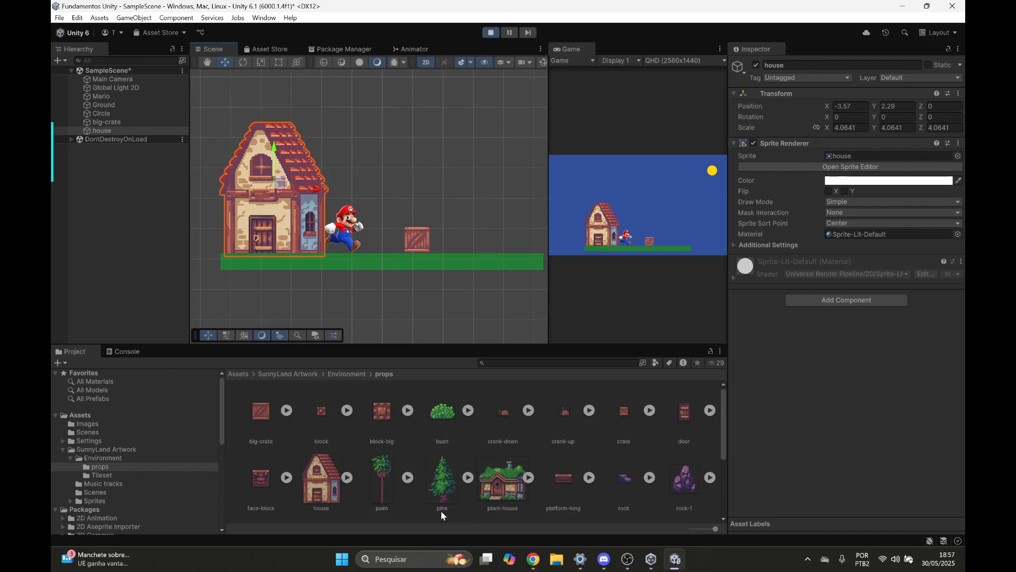
Add the pine sprite to the scene, scale it to about 4.71, and stand it on the ground at about X 3.21, Y 3.24.
drag(442, 516, 527, 164)
key(r)
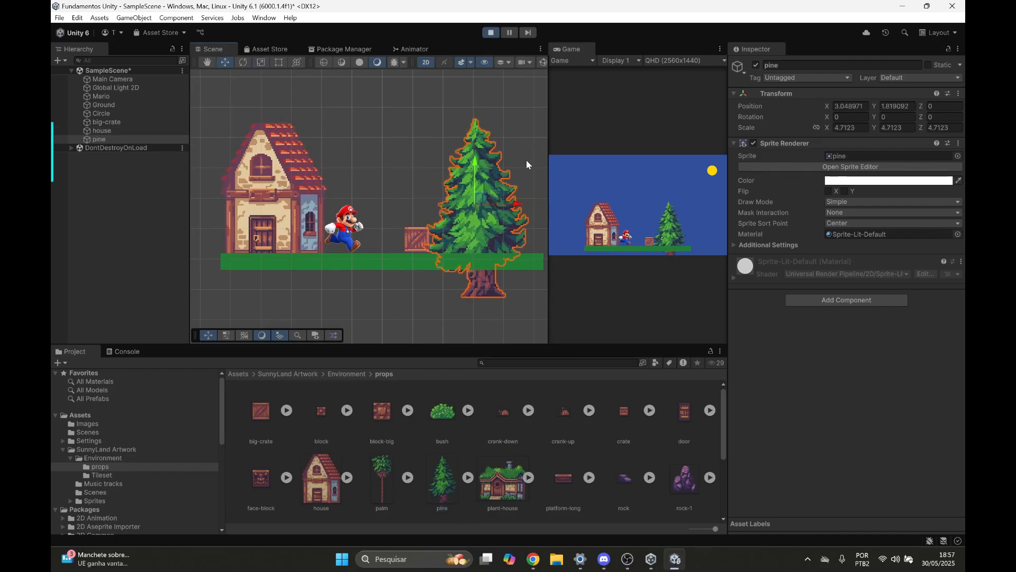
drag(501, 224, 507, 180)
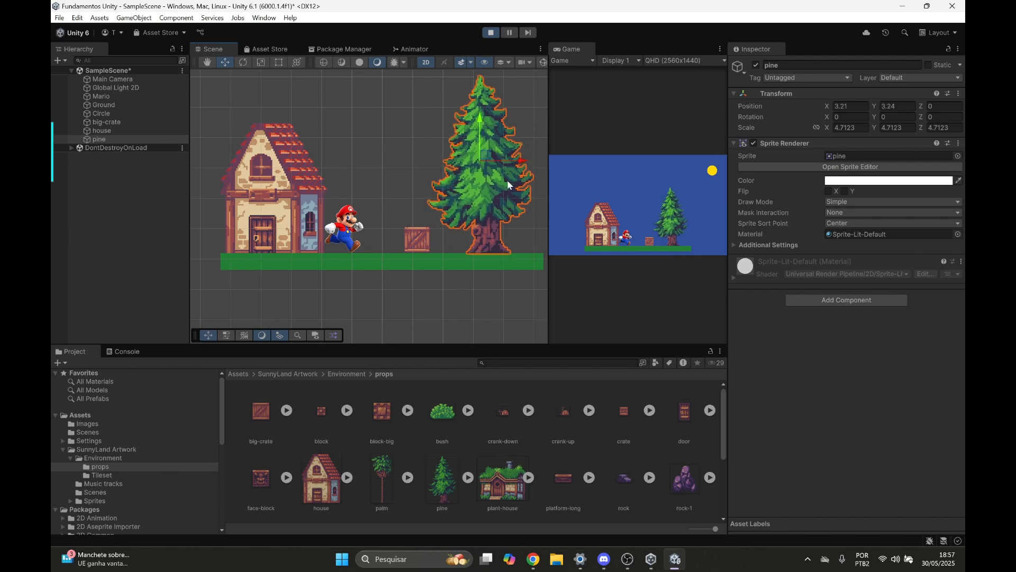
Stretch the Ground object horizontally to an X scale of about 19.07.
click(472, 259)
key(r)
scroll(477, 248, down, 4)
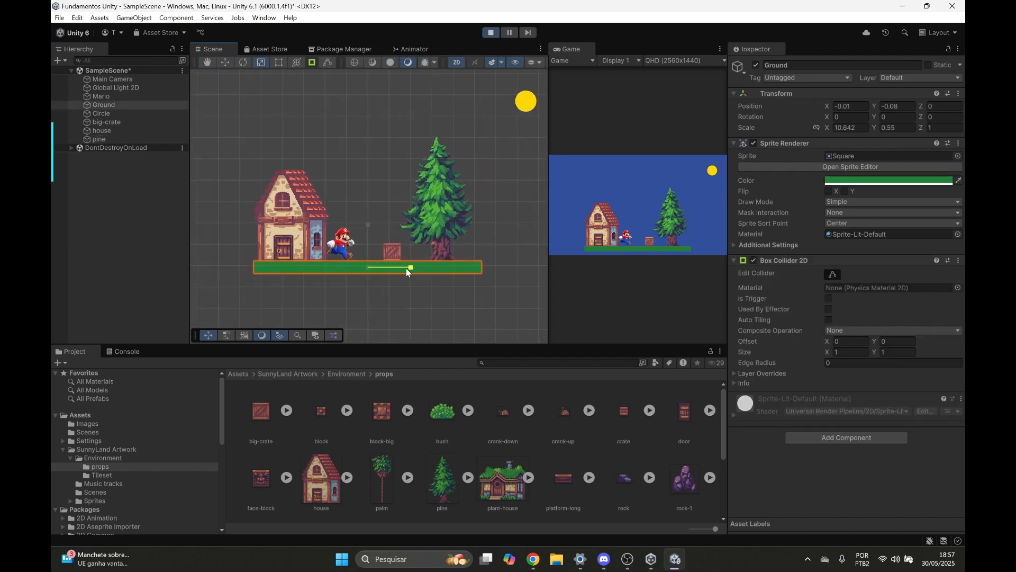
drag(411, 267, 433, 268)
click(464, 183)
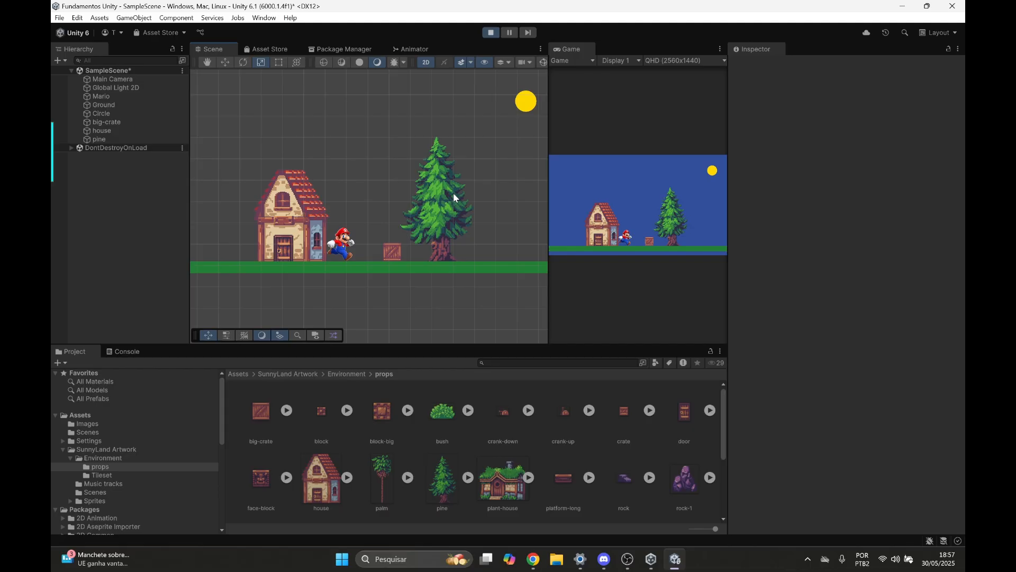
Duplicate the pine, scale the copy to about 3.66, and place it beside the original at about X 5.37, Y 2.55.
click(454, 197)
key(ctrl+d)
key(w)
mouse_move(478, 197)
mouse_down()
mouse_move(532, 182)
mouse_move(491, 207)
mouse_up()
key(r)
key(w)
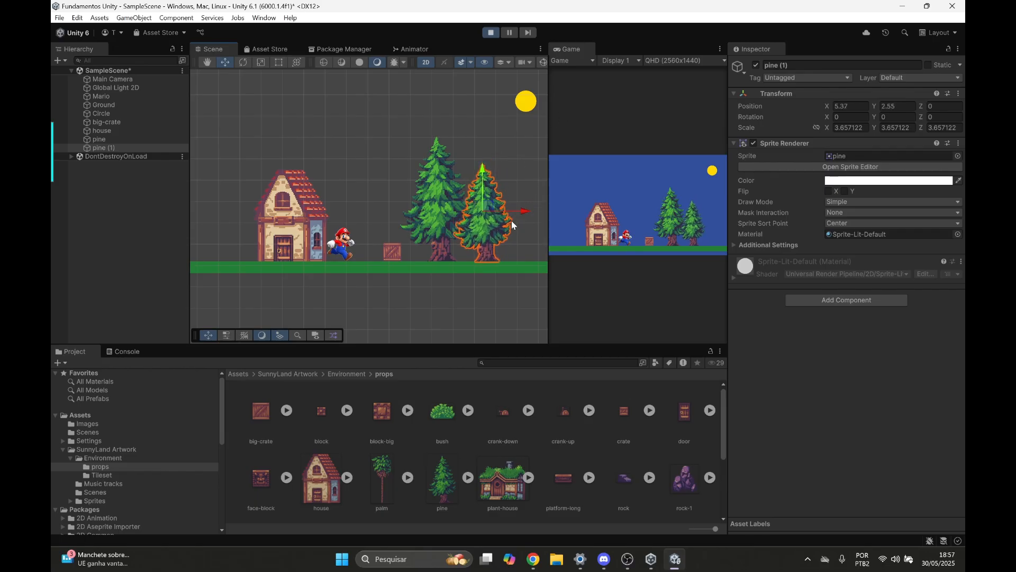
Add a palm at scale 5.02 beside the house and place a duplicate farther out at X -8.25, Y 4.52.
middle_drag(457, 229, 469, 233)
drag(379, 486, 397, 139)
key(r)
key(w)
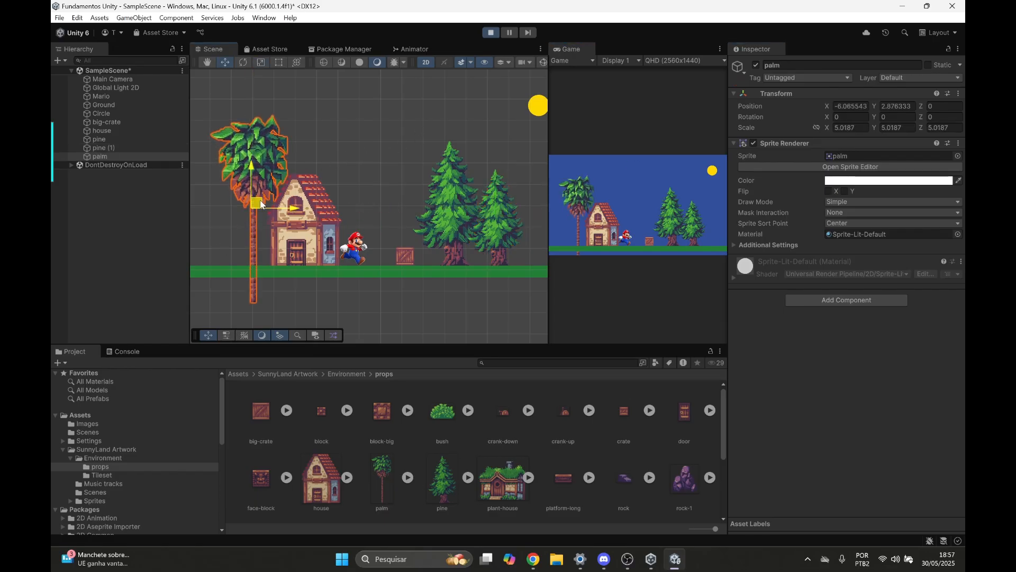
mouse_move(261, 204)
mouse_down()
mouse_move(254, 168)
mouse_move(262, 171)
mouse_move(223, 174)
mouse_move(233, 200)
mouse_move(247, 190)
mouse_up()
key(ctrl+d)
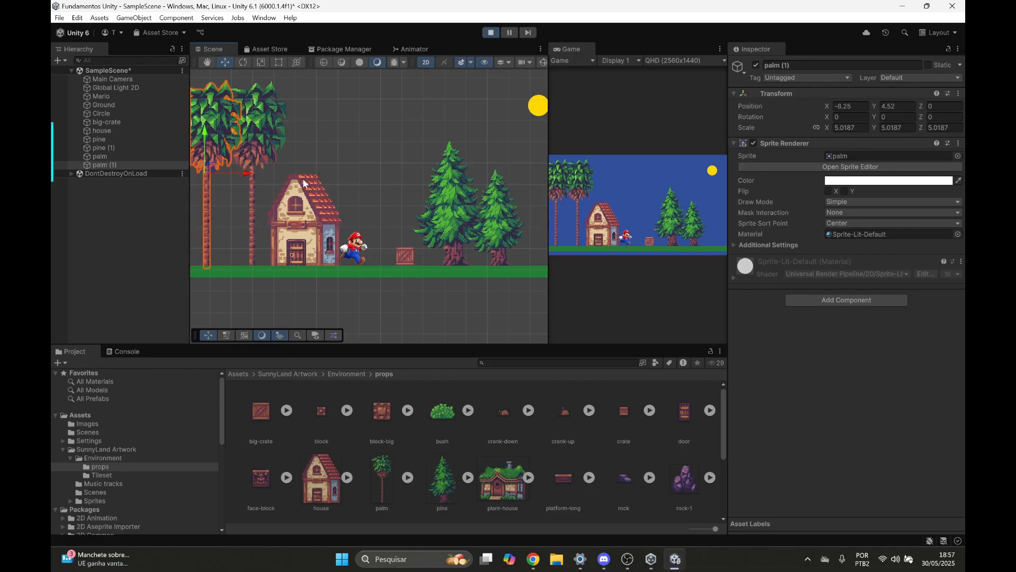
middle_drag(303, 179, 316, 180)
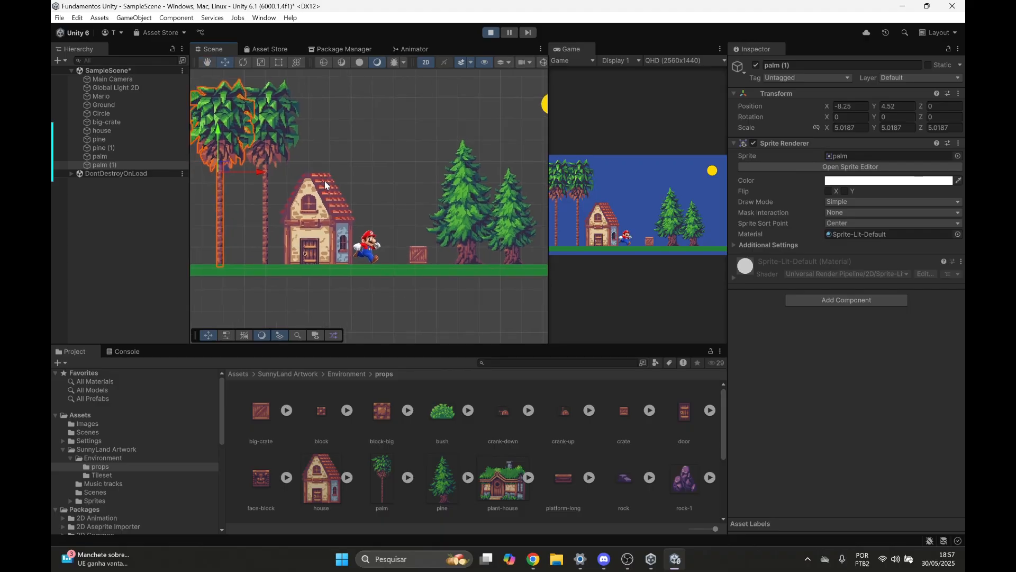
Try the Skybox background type on the Main Camera and switch it back to Solid Color.
click(136, 79)
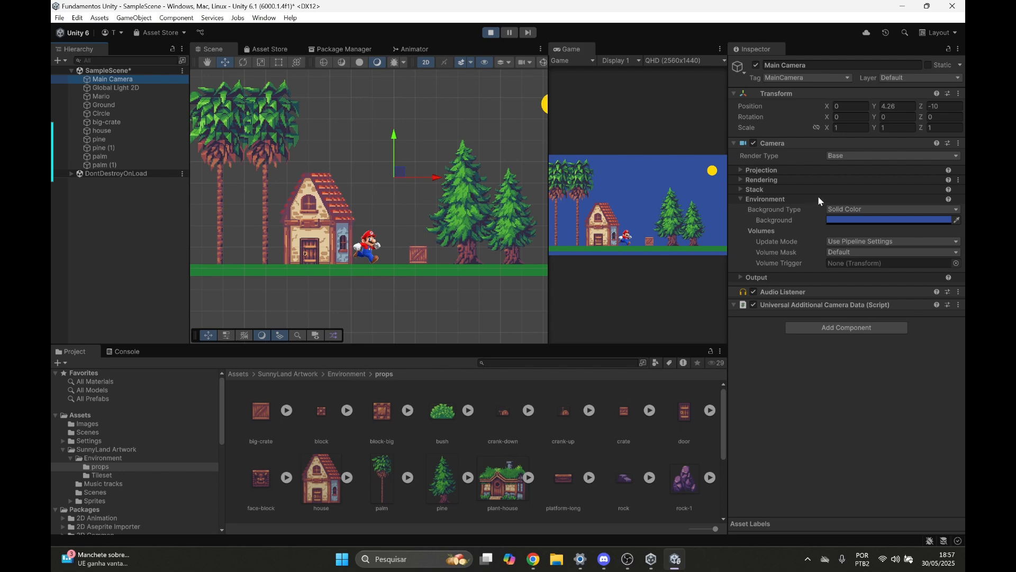
click(836, 210)
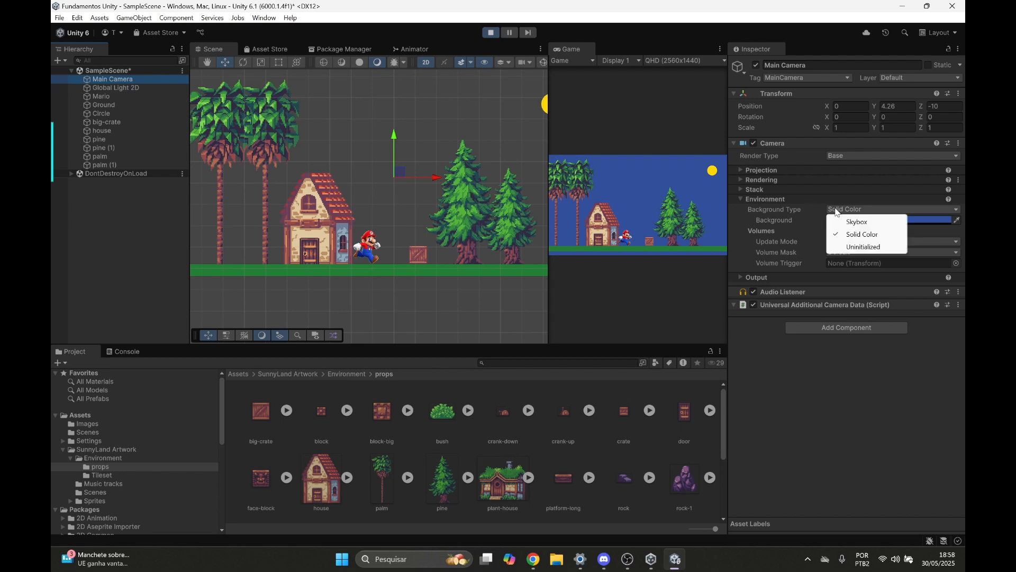
click(854, 223)
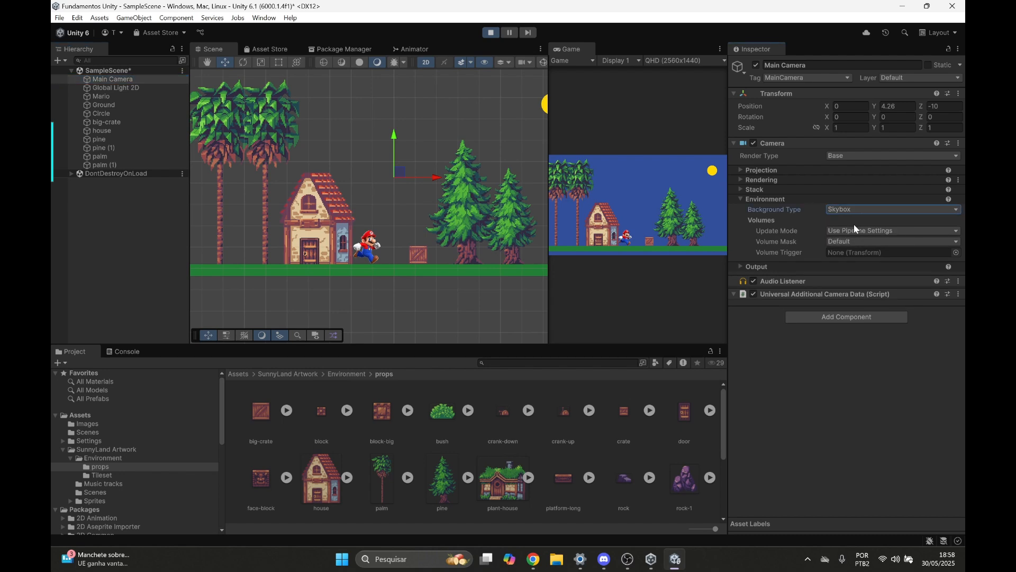
click(852, 212)
click(879, 233)
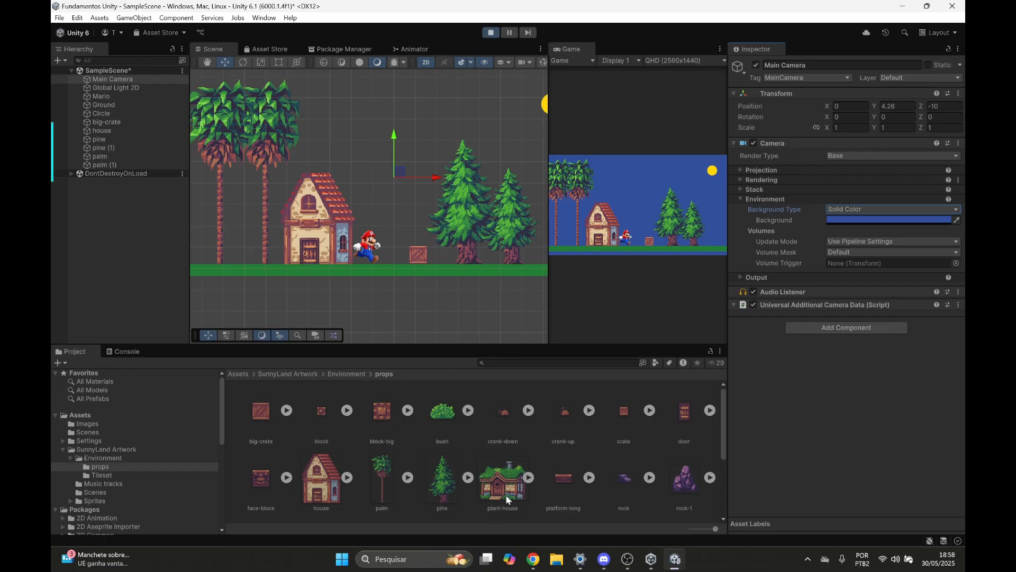
Add the plant-house sprite at a scale of about 6.2 and set it on the ground behind the crate and pines.
drag(506, 496, 650, 105)
key(w)
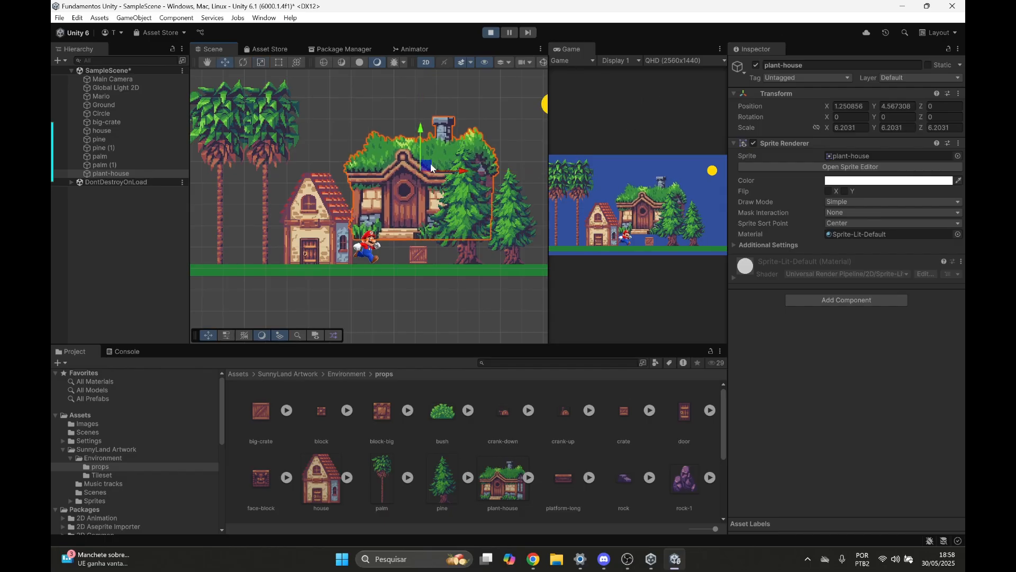
drag(431, 168, 450, 196)
middle_drag(453, 258, 409, 268)
click(446, 280)
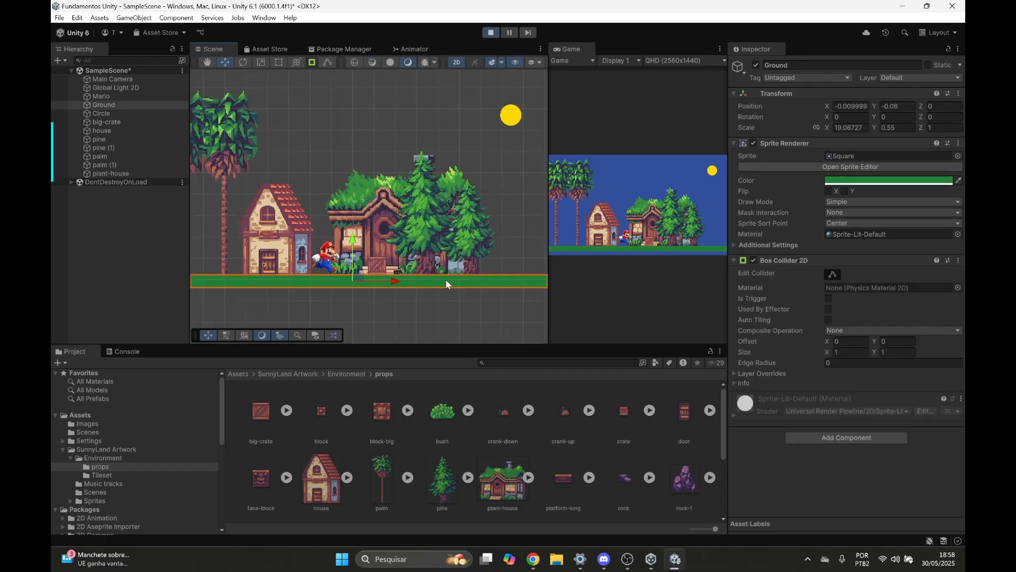
click(457, 302)
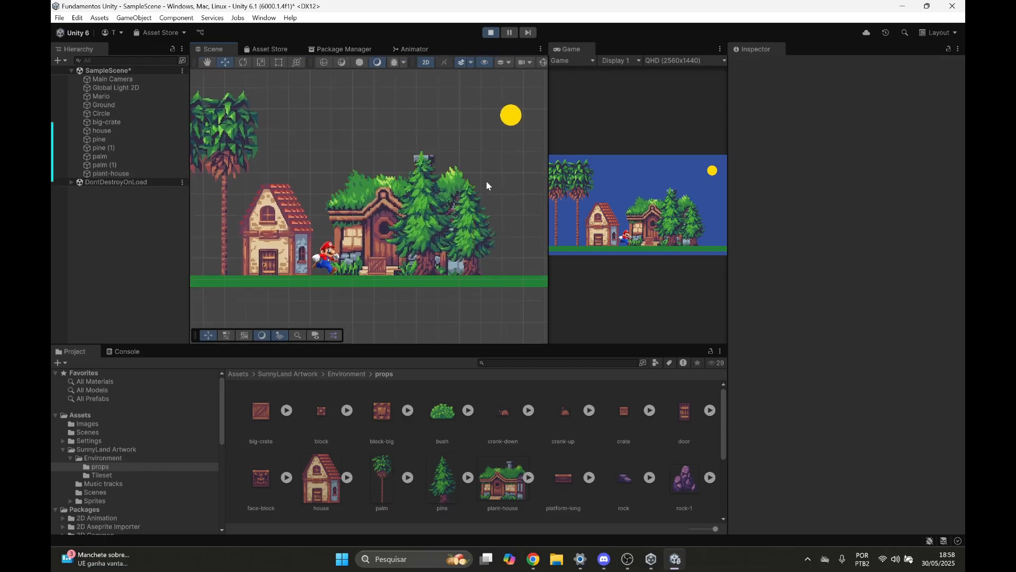
Restart Play mode and dock the Game view as a tab beside the Scene view, keeping the Scene view shown.
click(491, 33)
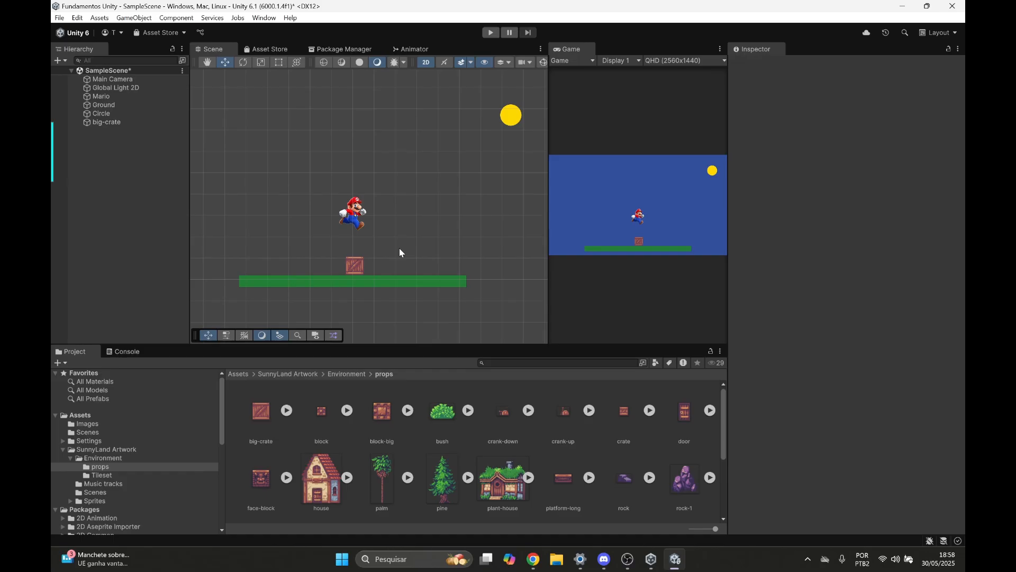
click(493, 35)
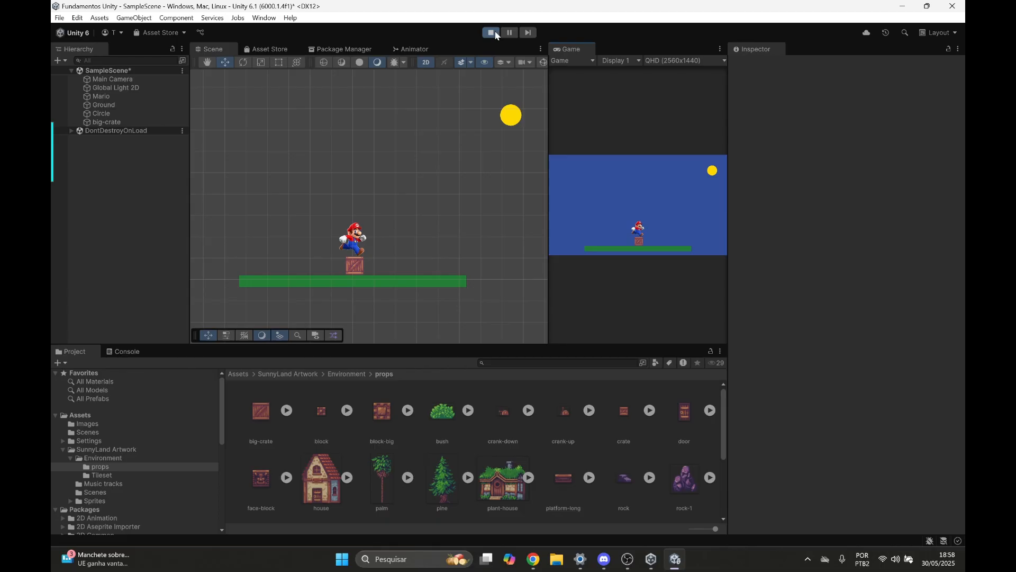
drag(530, 78, 280, 50)
click(227, 52)
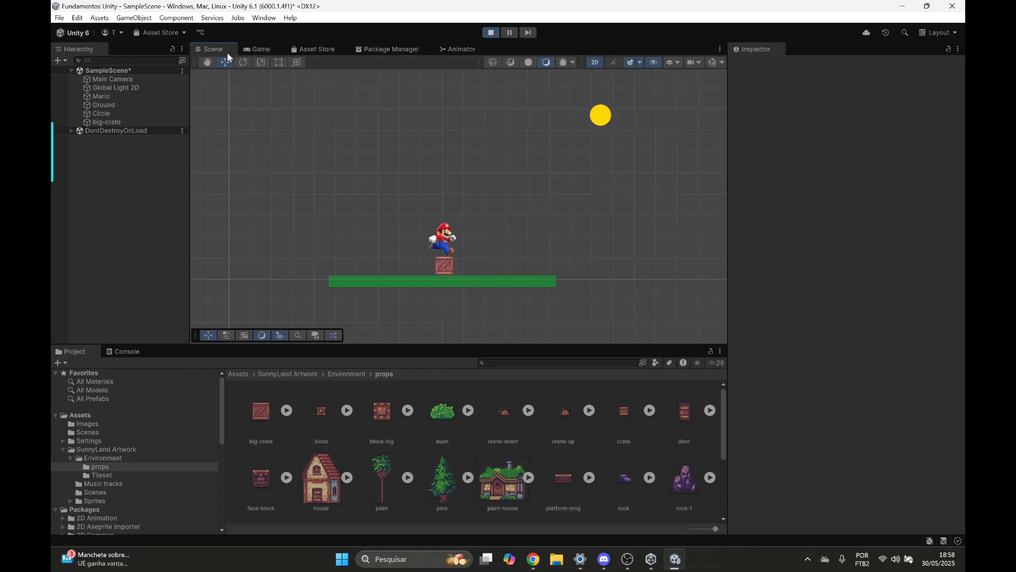
Add the plant-house sprite to the running scene, scale it to about 5.93, and place it beside Mario at X -4.16, Y 3.32.
drag(481, 117, 471, 109)
middle_drag(471, 109, 434, 106)
scroll(472, 177, up, 5)
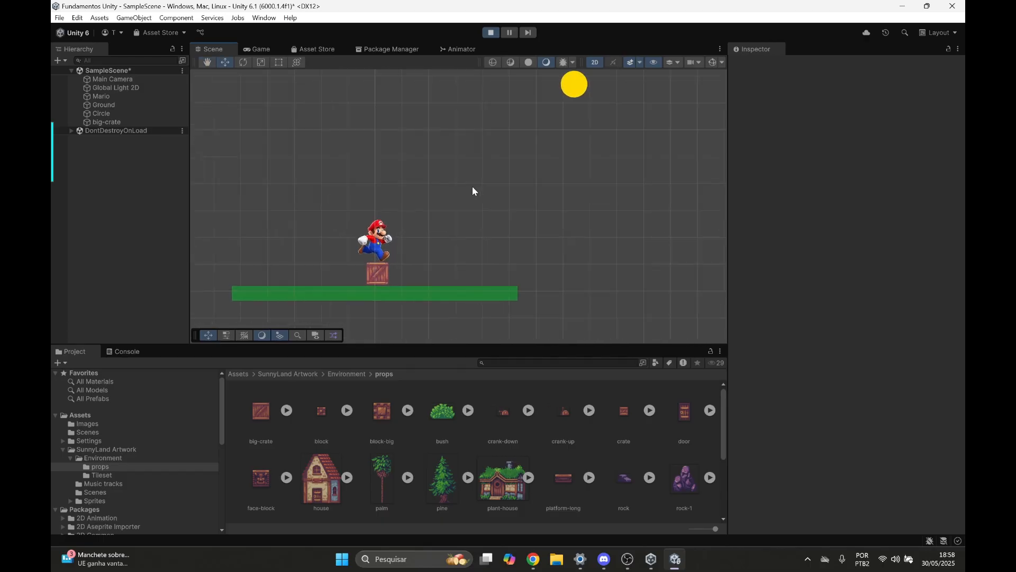
middle_drag(457, 179, 505, 166)
drag(509, 493, 554, 174)
key(r)
key(w)
drag(294, 195, 319, 174)
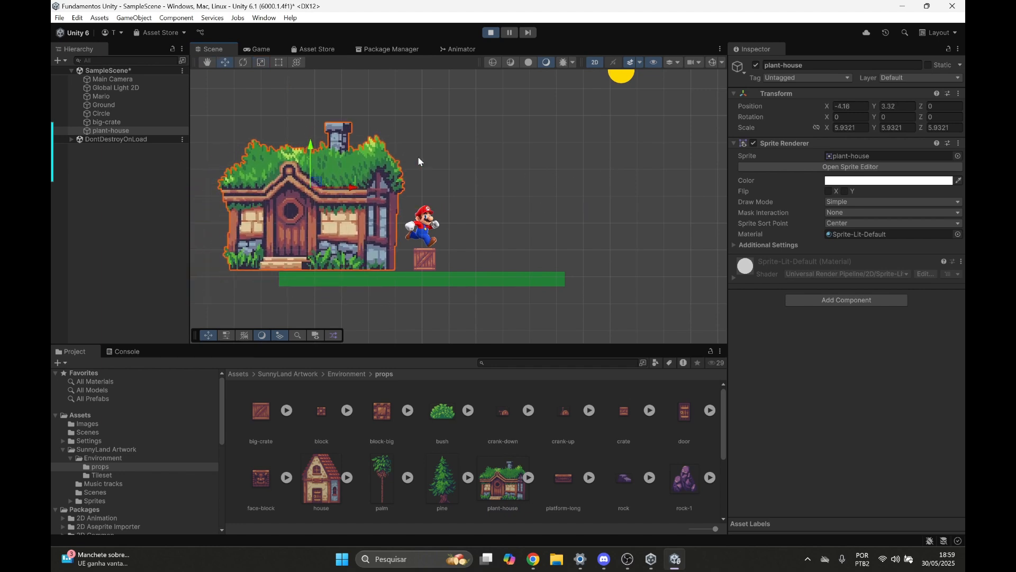
Add a pine at a scale of about 3.52 on the ground beside the crate, at about X 1.91, Y 2.49.
middle_drag(424, 163, 416, 169)
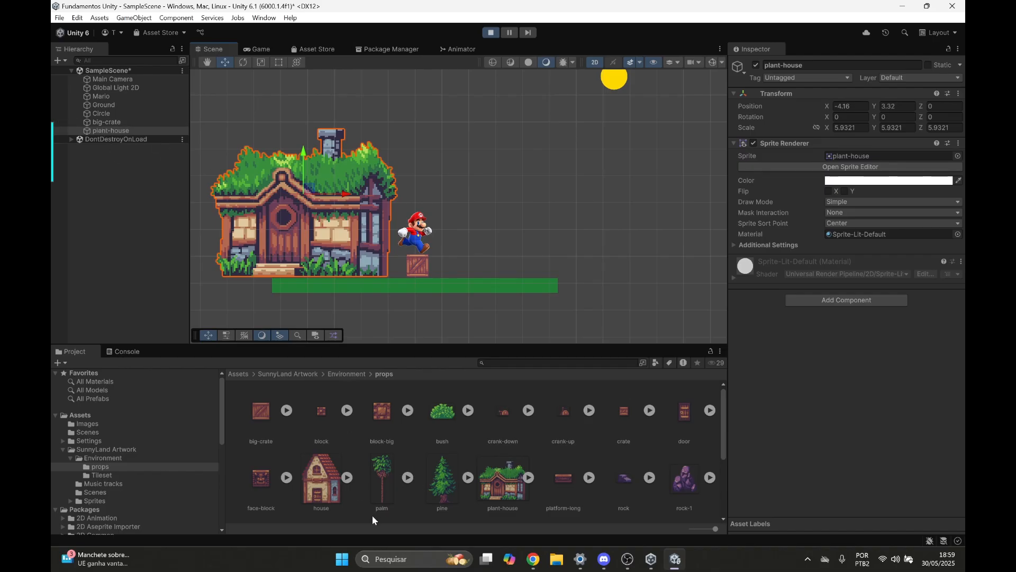
drag(450, 490, 467, 187)
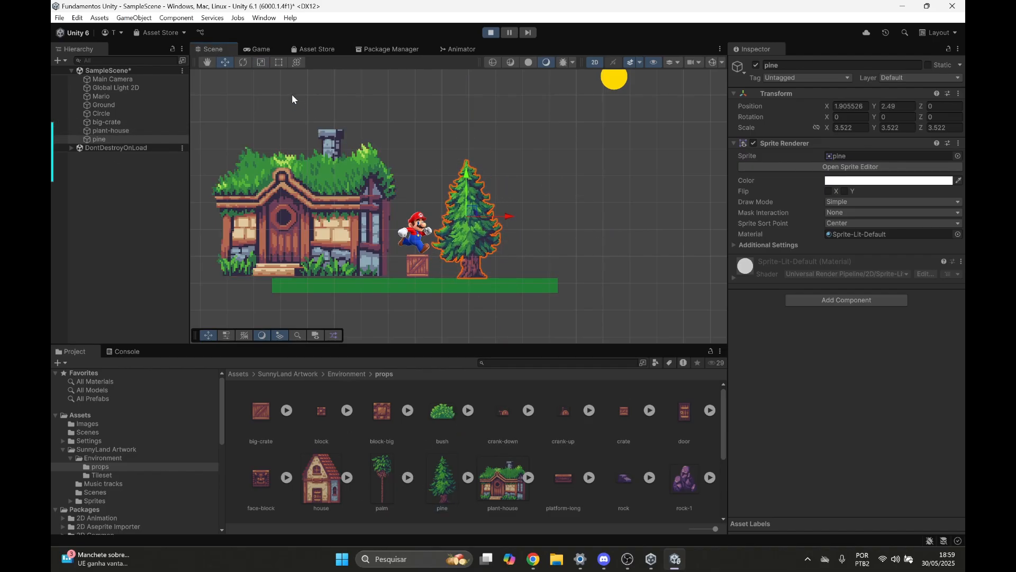
Exit Play mode and return to the Scene view.
click(491, 34)
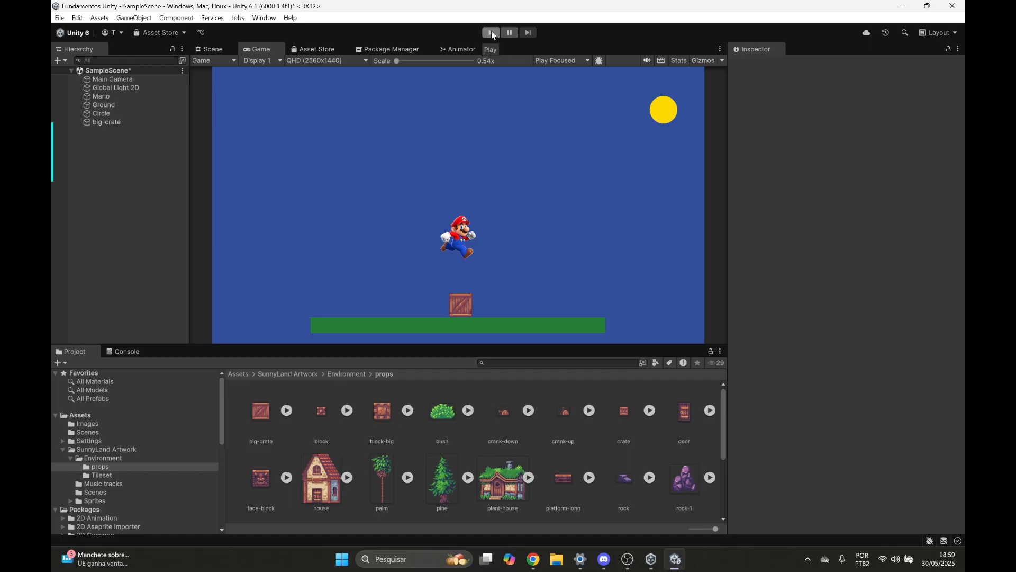
click(209, 48)
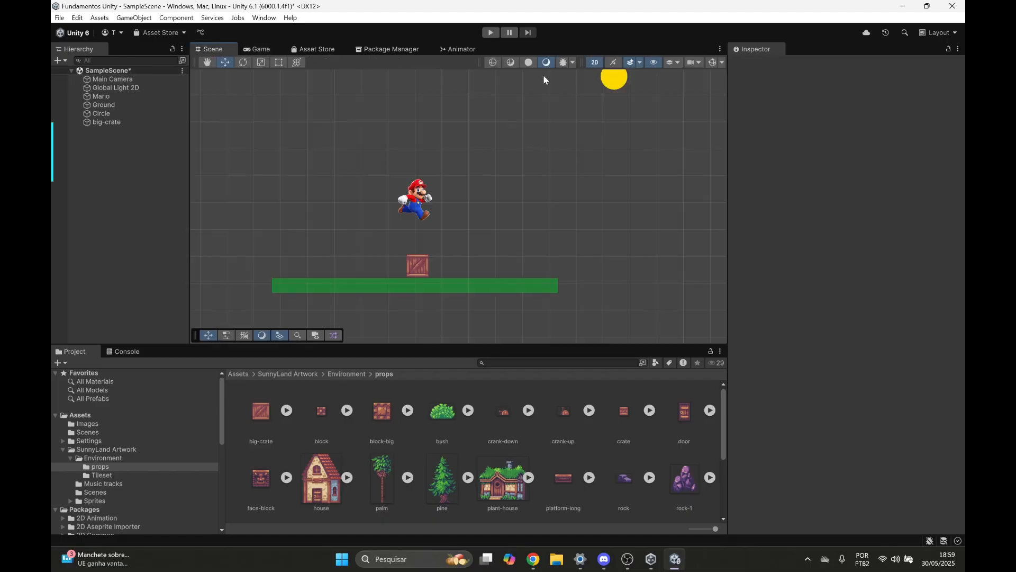
middle_drag(544, 80, 556, 104)
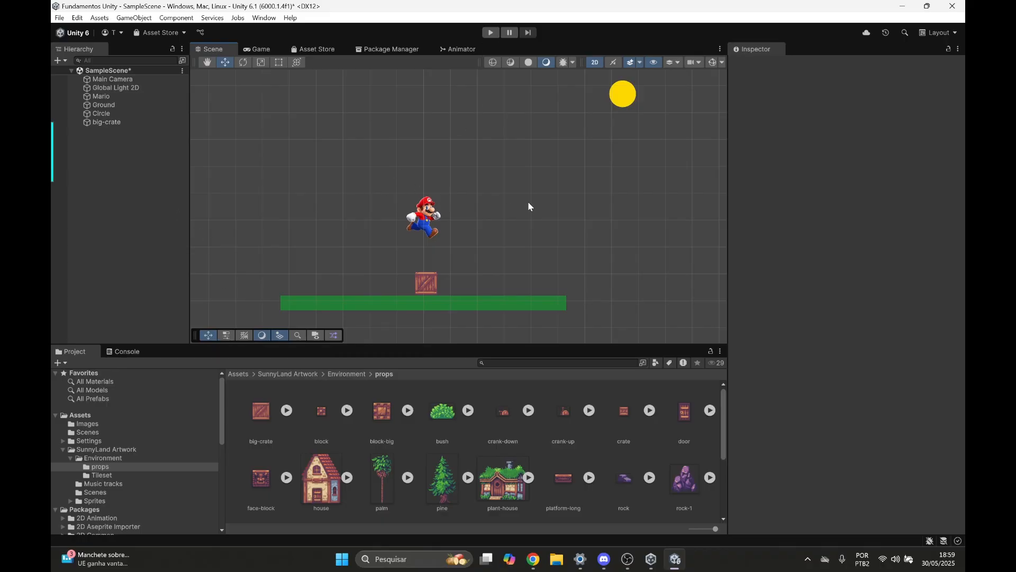
middle_drag(528, 201, 455, 188)
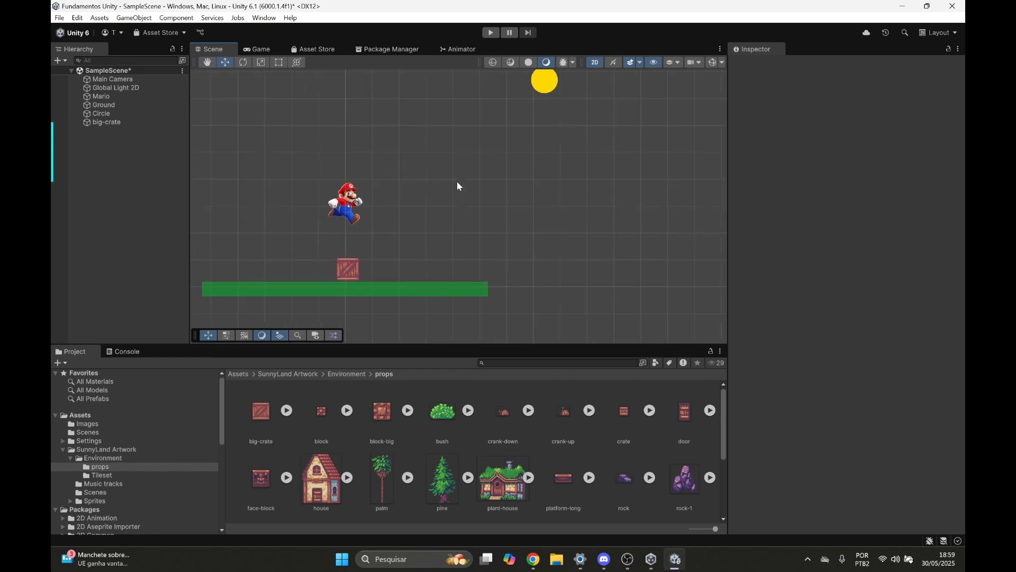
click(357, 200)
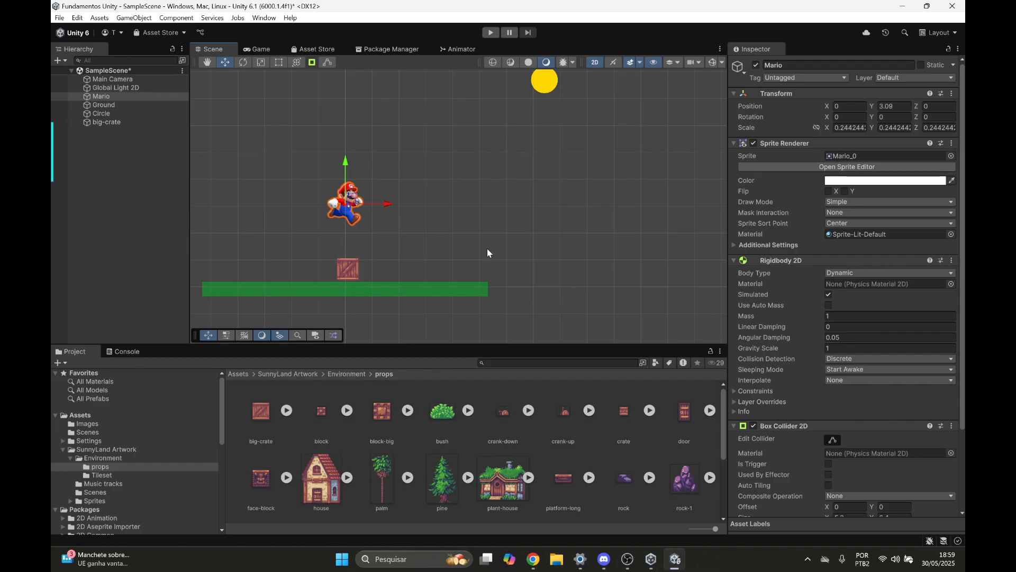
middle_drag(432, 220, 383, 212)
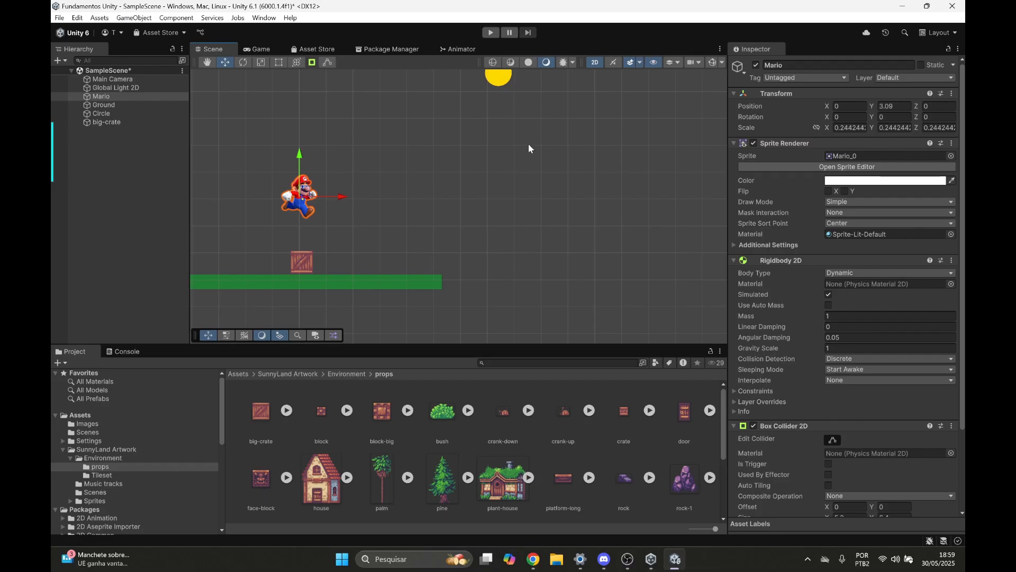
scroll(513, 121, down, 1)
middle_drag(544, 138, 519, 144)
middle_drag(446, 163, 504, 139)
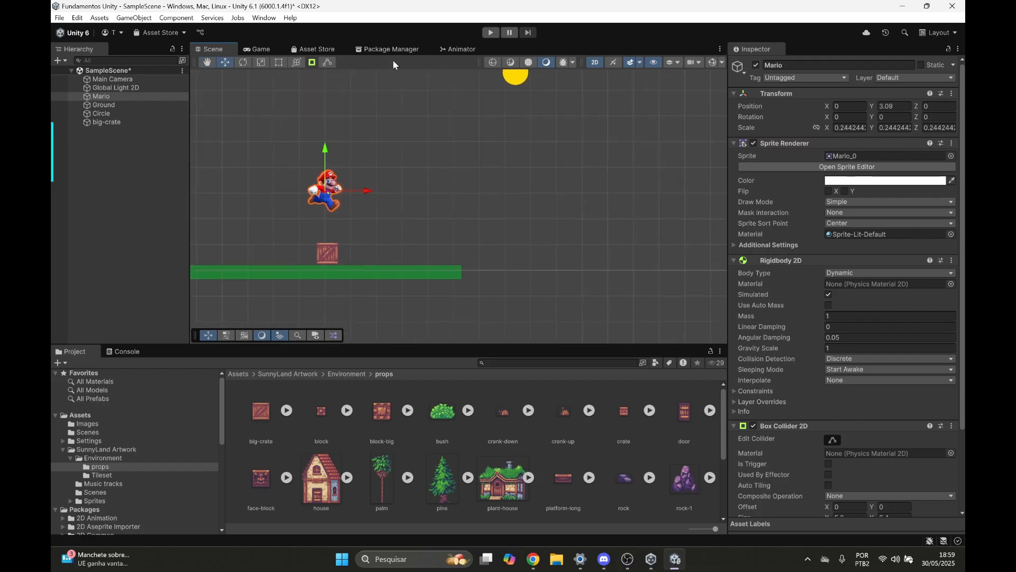
middle_drag(392, 132, 399, 136)
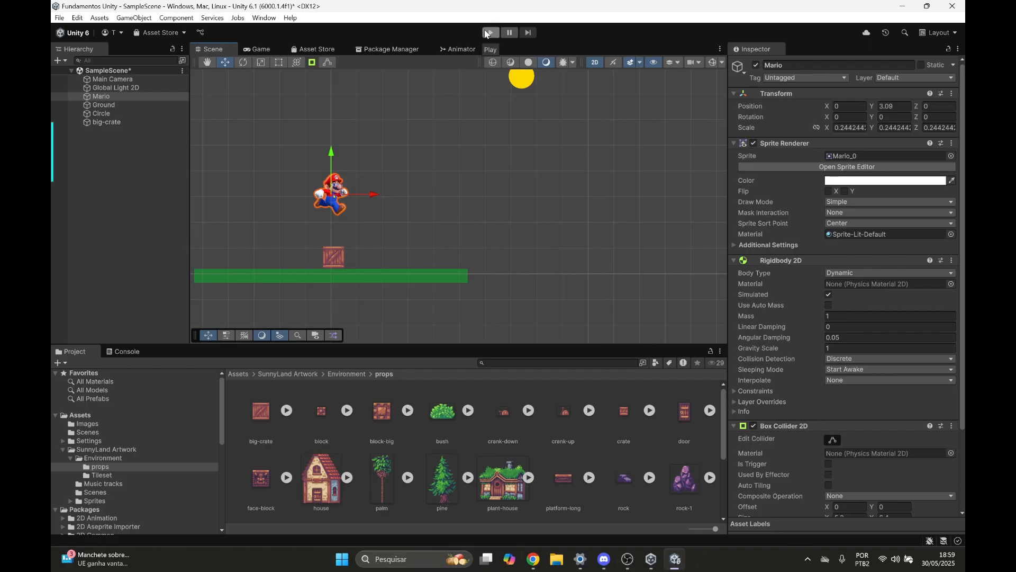
middle_drag(313, 172, 410, 151)
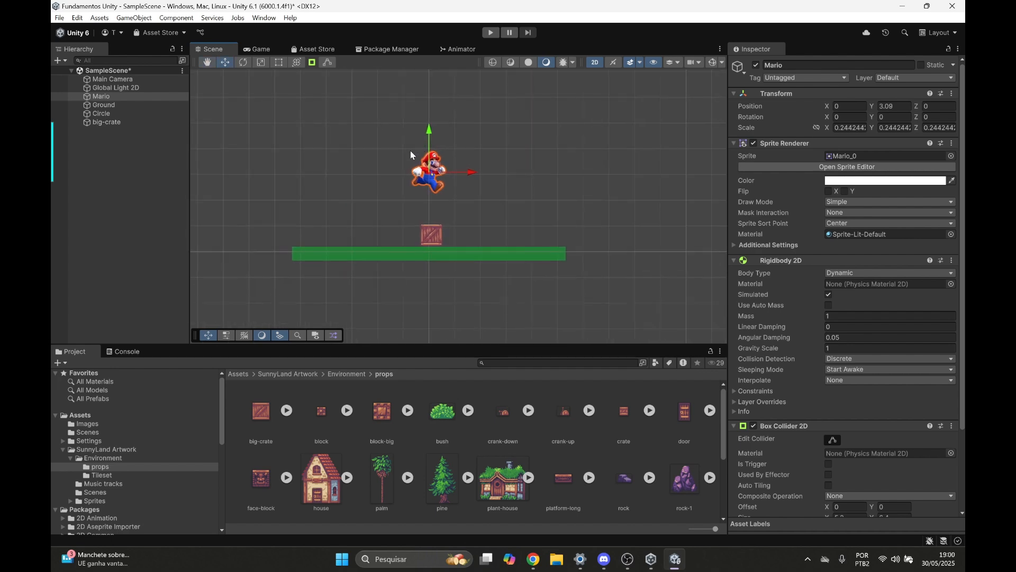
Save the current scene and open the project's Scenes folder under Assets.
click(238, 374)
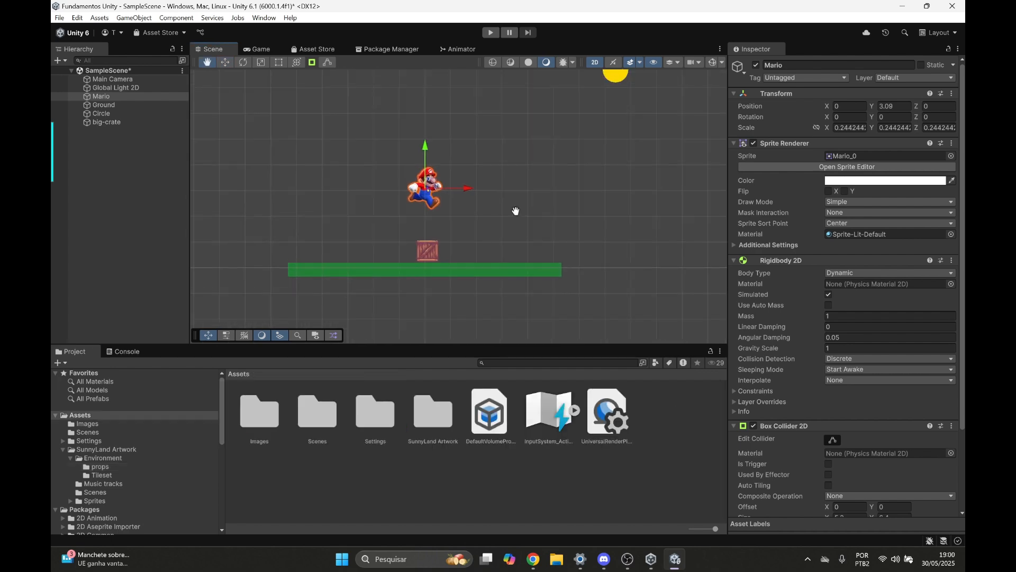
middle_drag(450, 193, 463, 175)
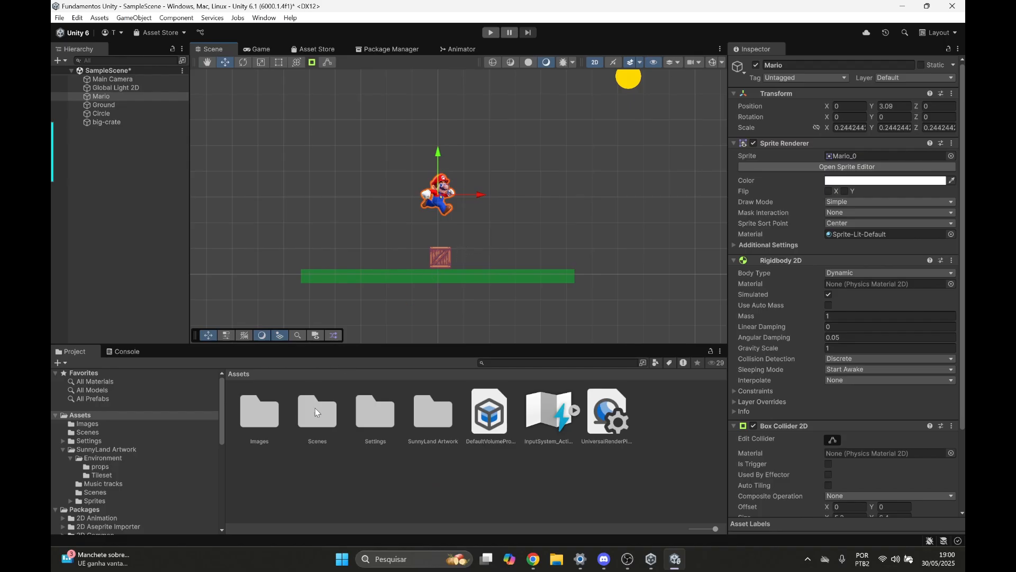
key(ctrl+s)
click(310, 427)
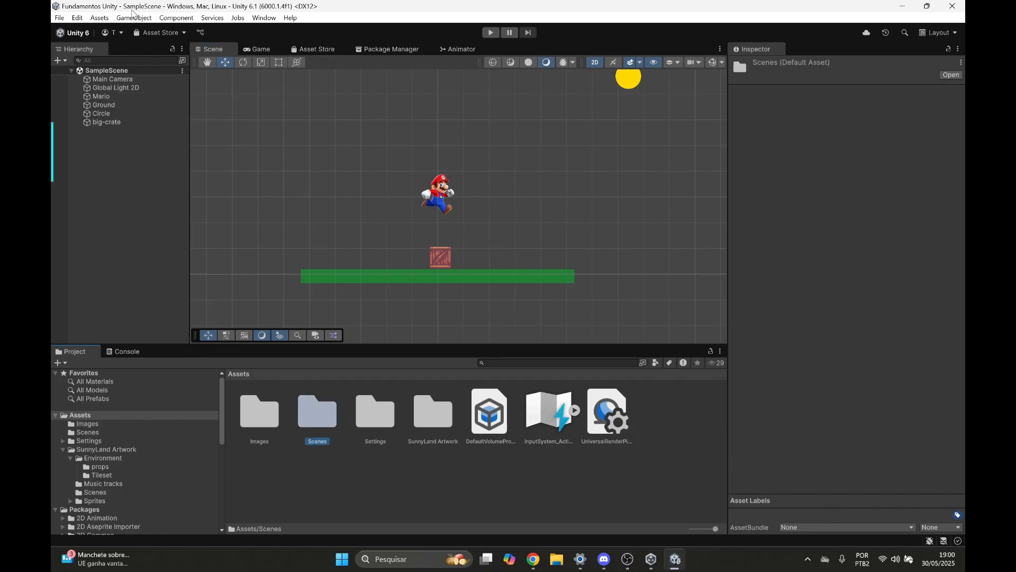
double_click(320, 434)
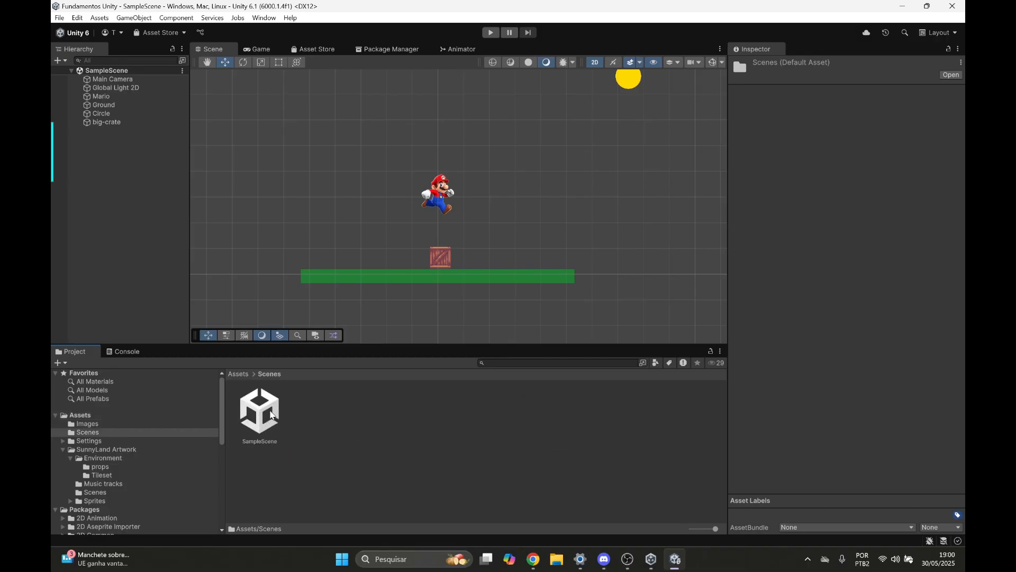
Save a copy of the current scene as Fase_1 in the Assets/Scenes folder and select the new scene asset.
mouse_move(469, 206)
middle_down()
mouse_move(440, 204)
mouse_move(439, 221)
mouse_move(472, 217)
middle_up()
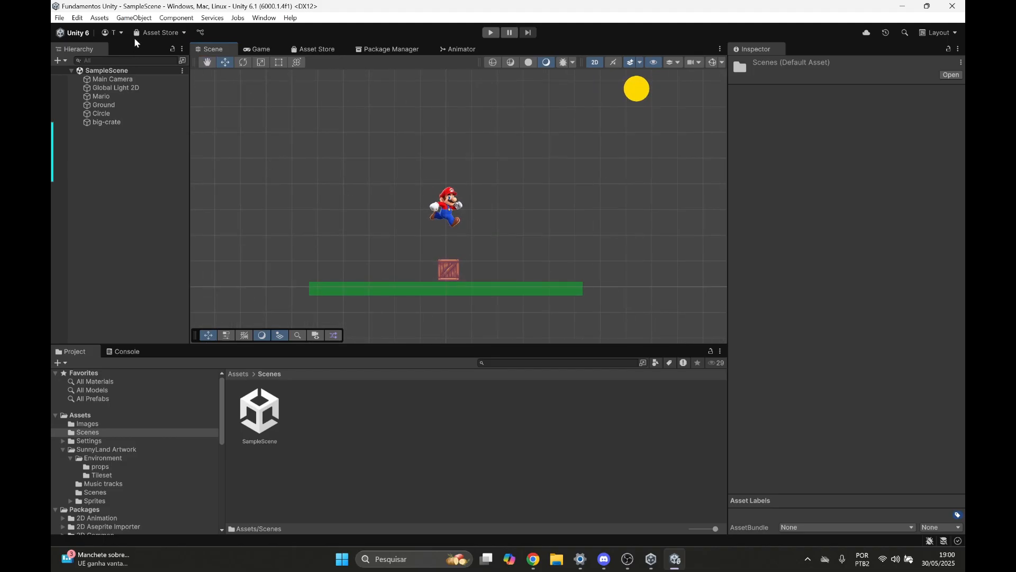
click(60, 17)
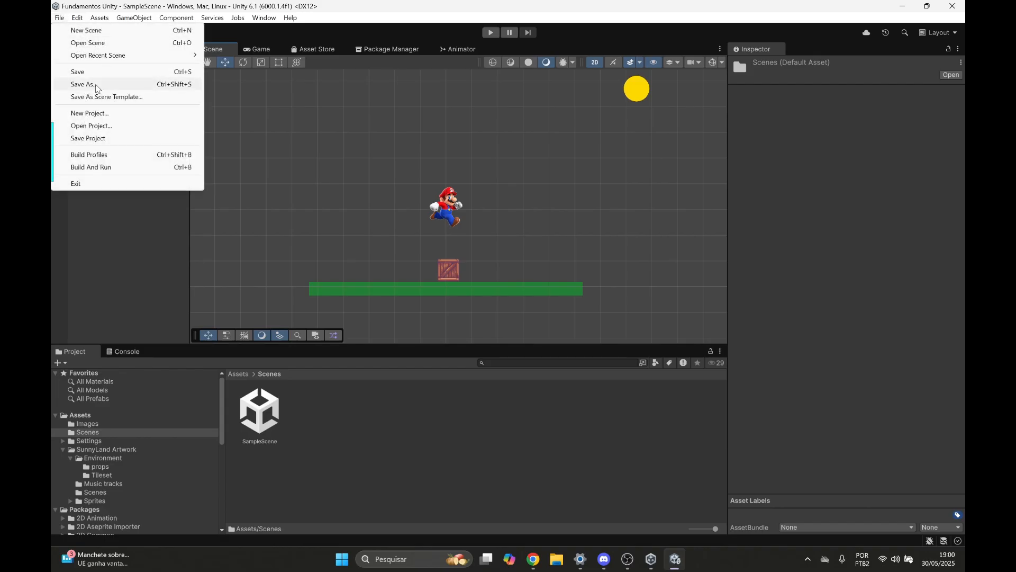
click(88, 86)
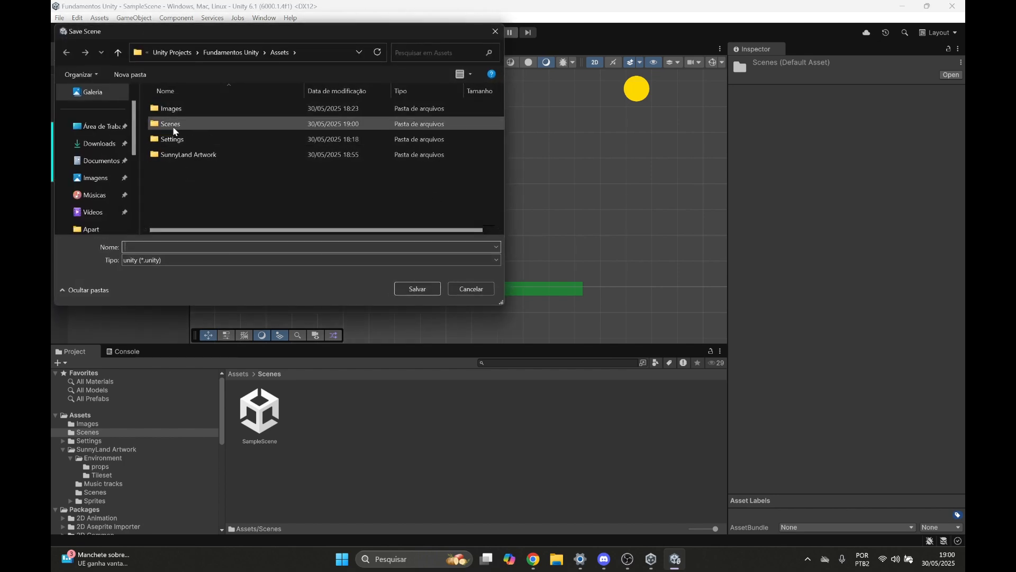
double_click(182, 125)
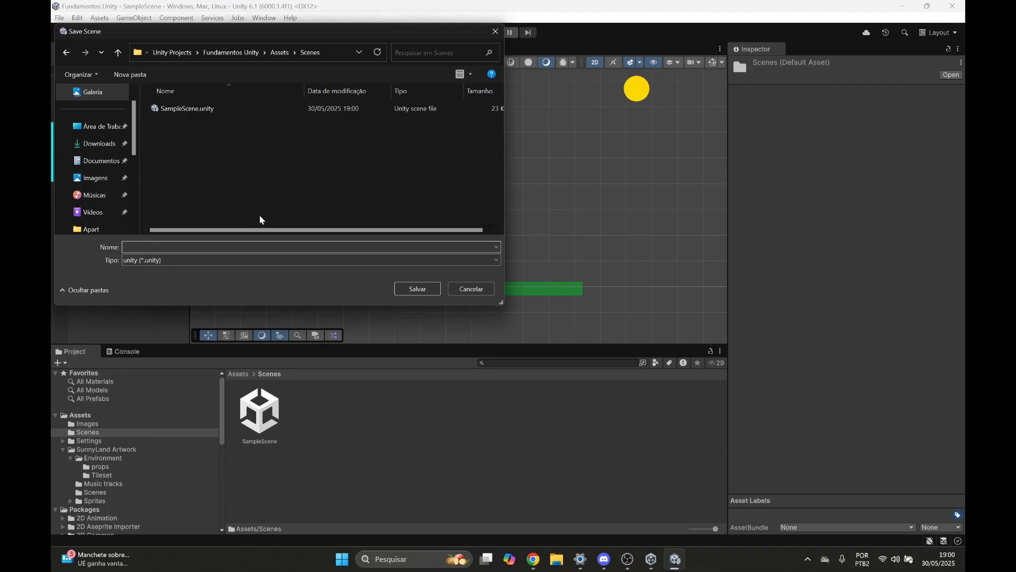
text(Fase_1)
key(Return)
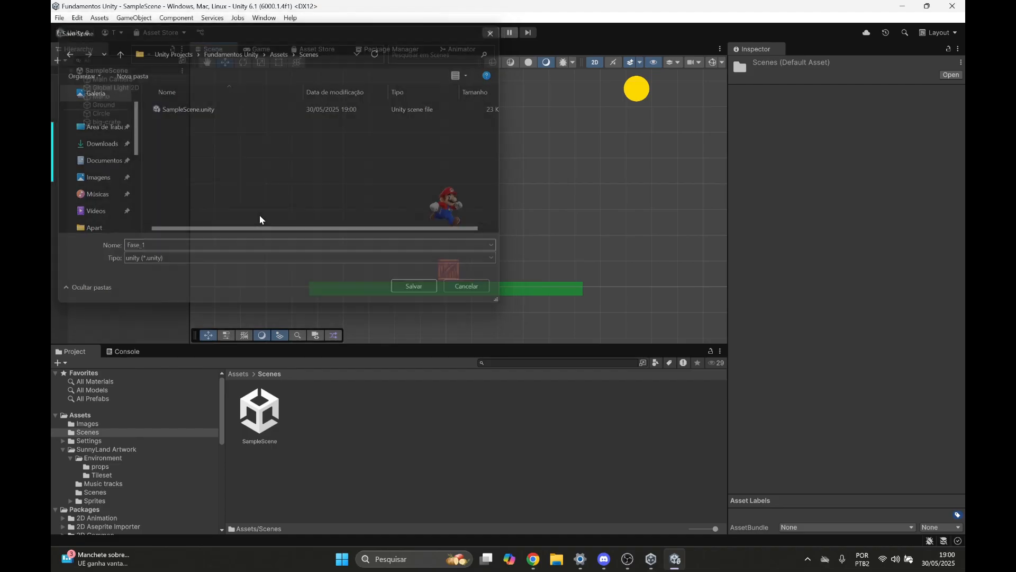
click(258, 412)
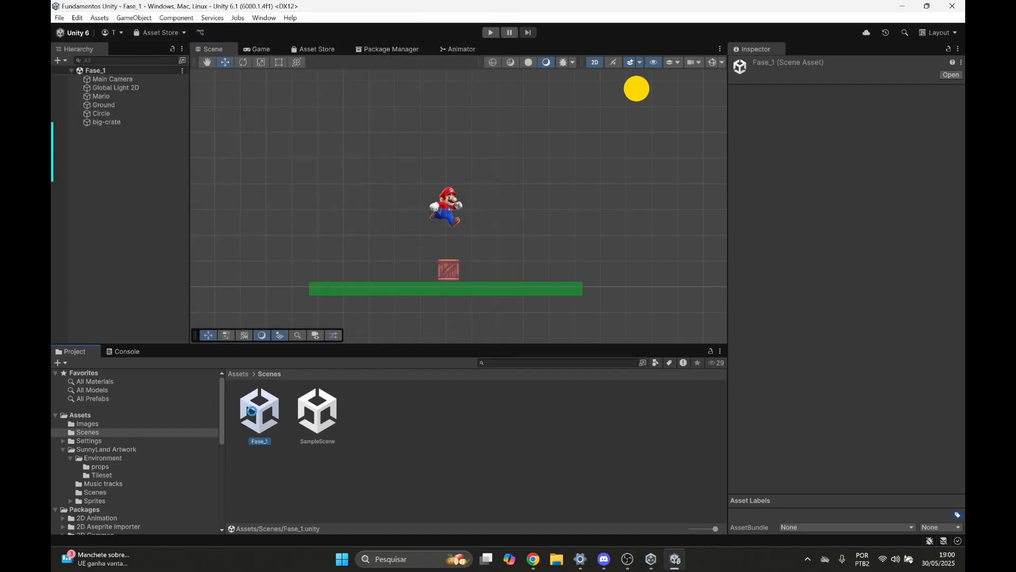
middle_drag(510, 173, 477, 155)
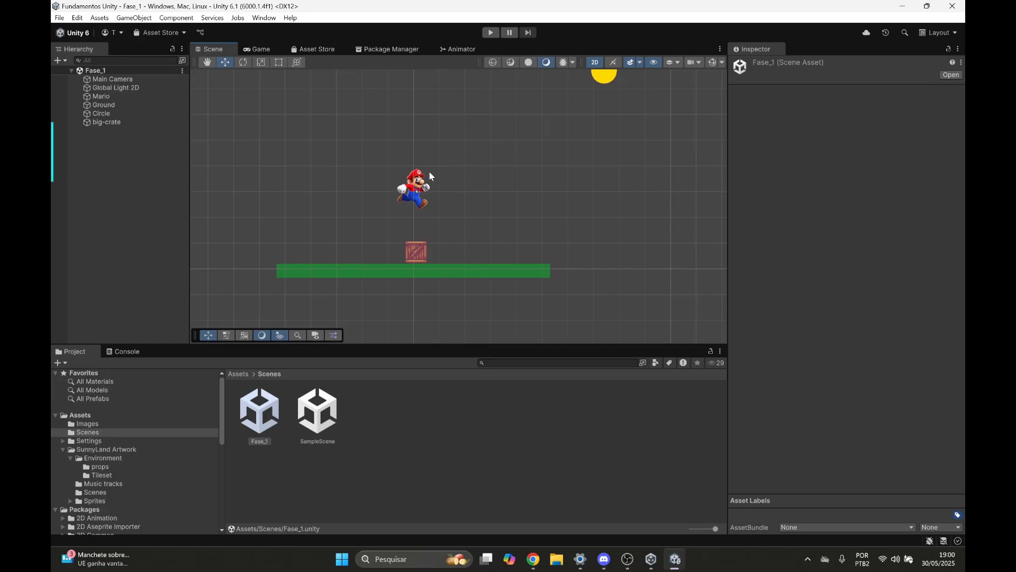
middle_drag(572, 181, 565, 223)
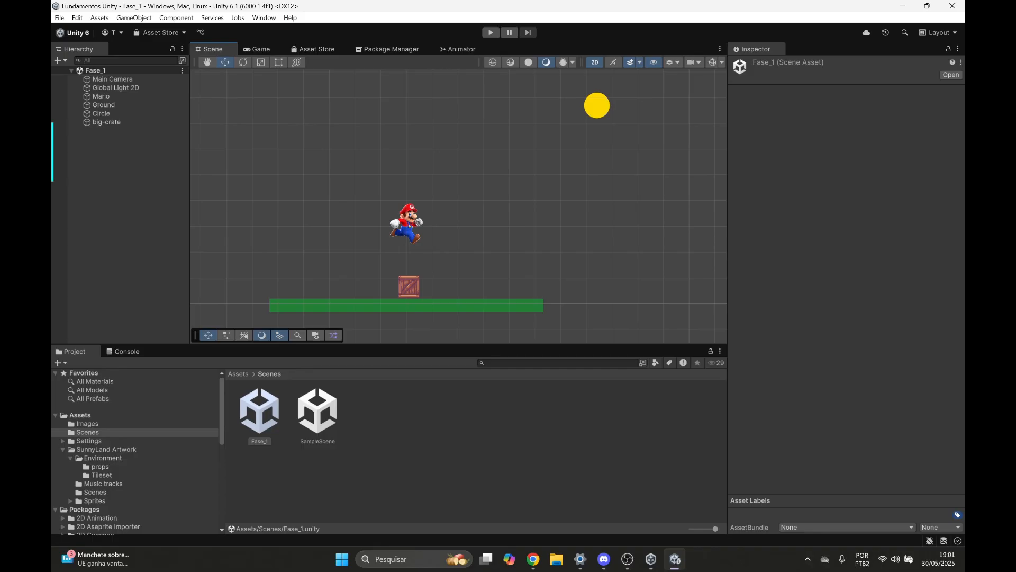
Switch to Chrome and examine the license agreement, license type and description on the Sunny Land asset page.
mouse_move(541, 559)
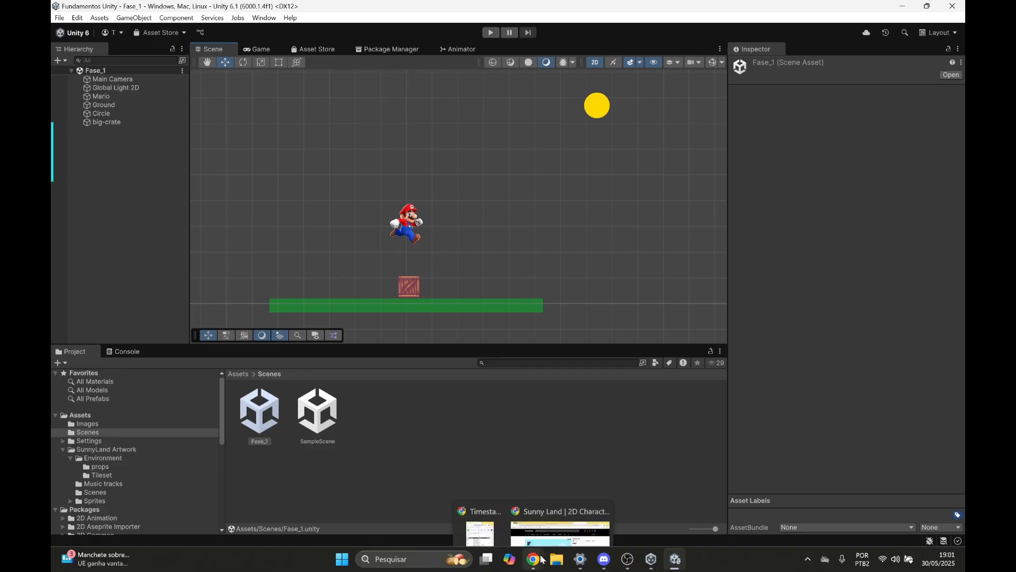
click(543, 498)
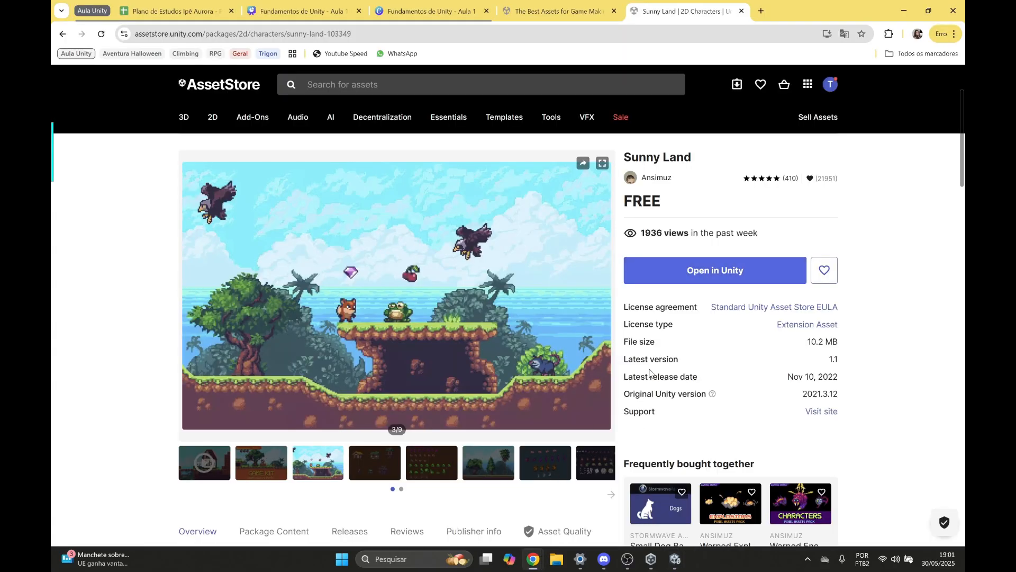
scroll(671, 320, down, 1)
scroll(672, 310, down, 1)
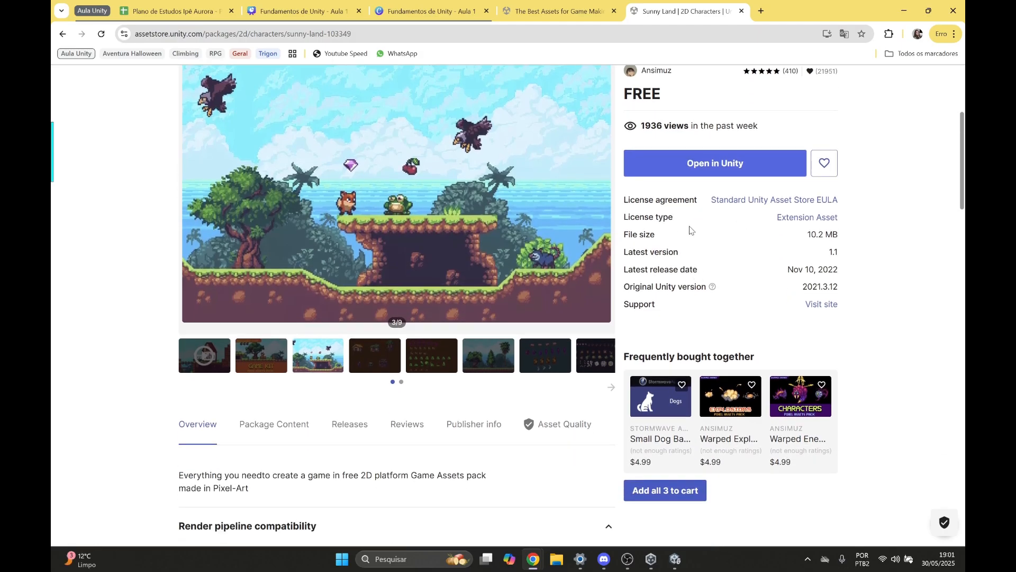
drag(618, 195, 867, 226)
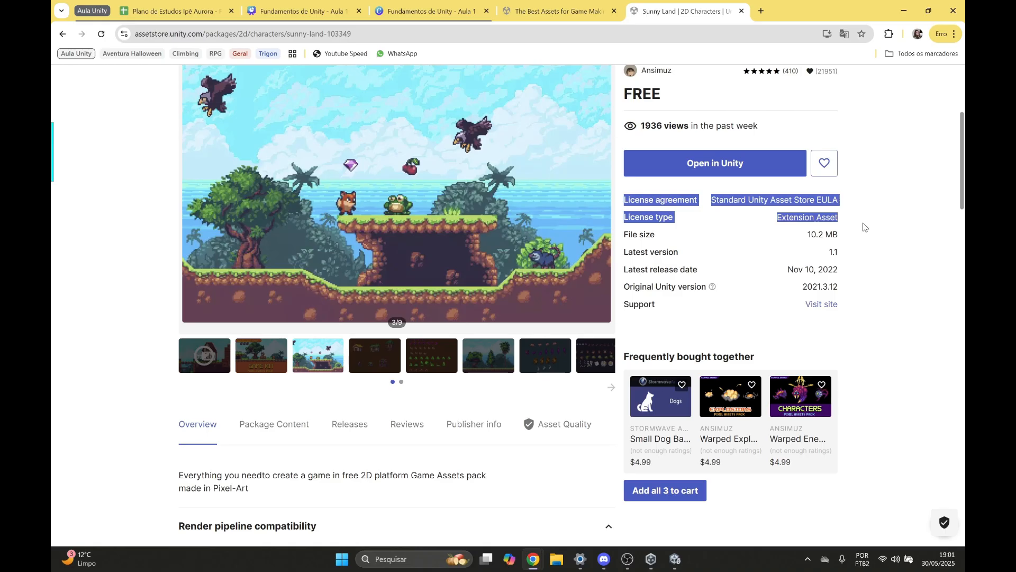
click(863, 227)
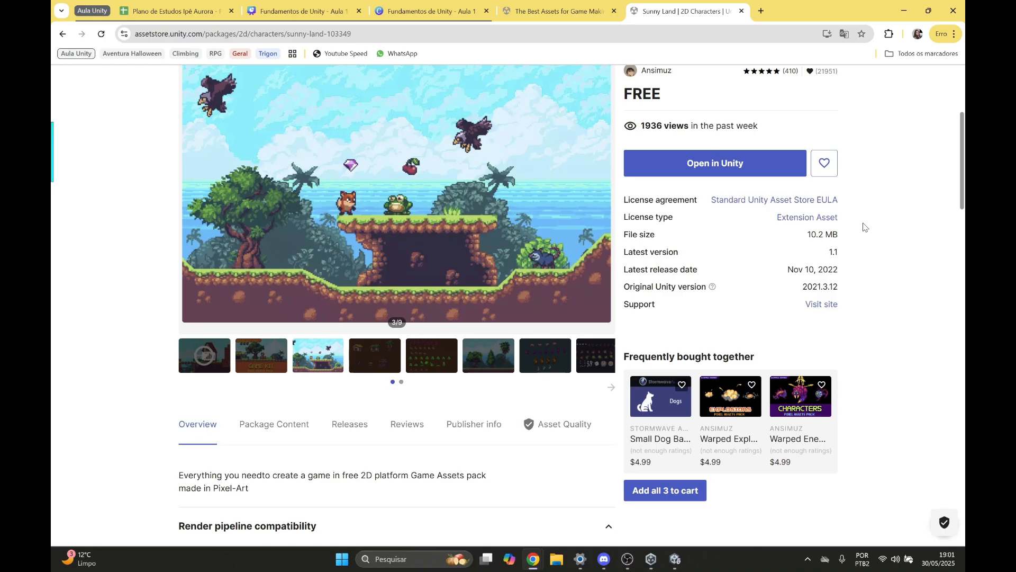
scroll(877, 206, up, 2)
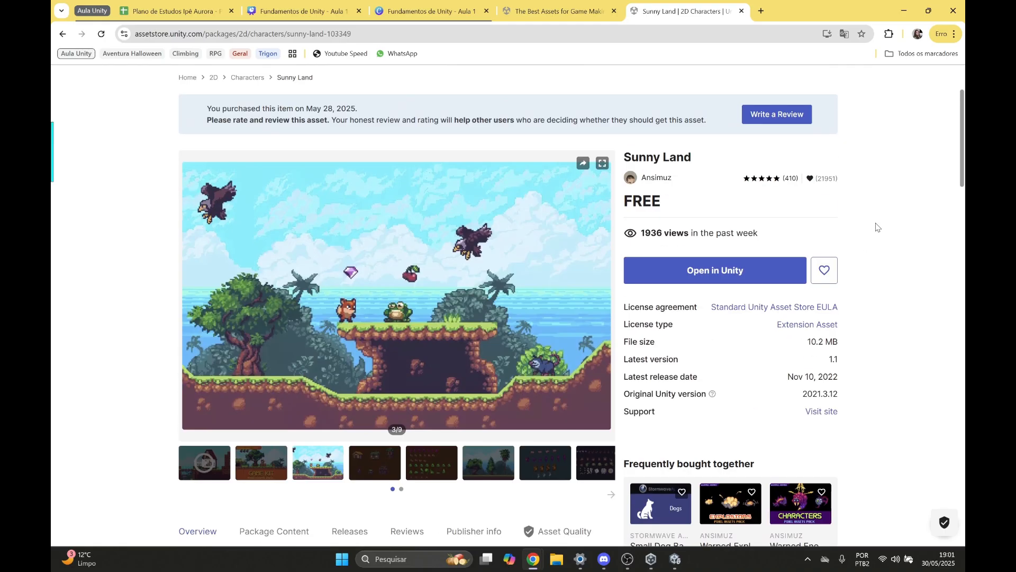
scroll(881, 224, down, 10)
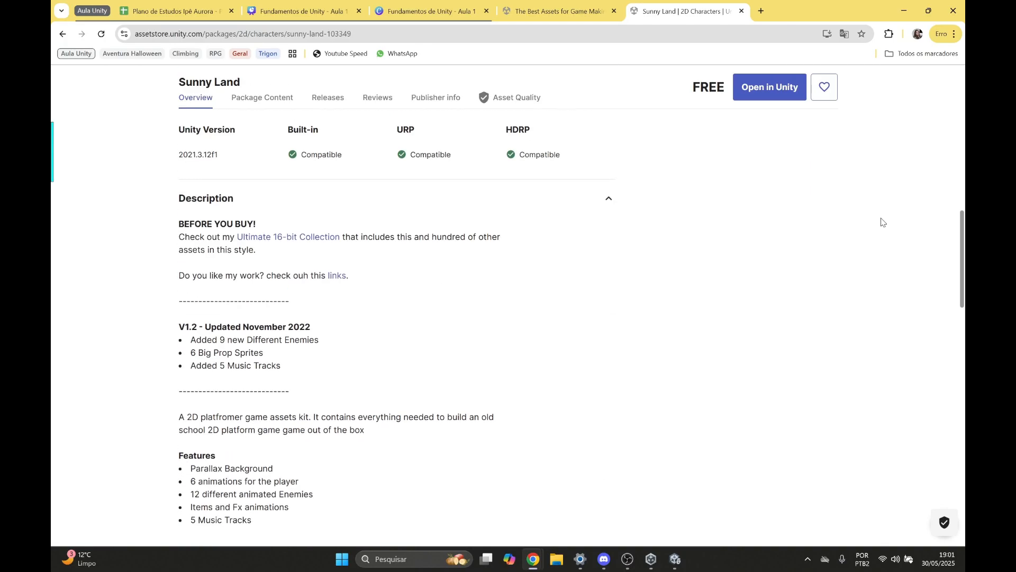
scroll(881, 223, up, 4)
scroll(881, 225, up, 8)
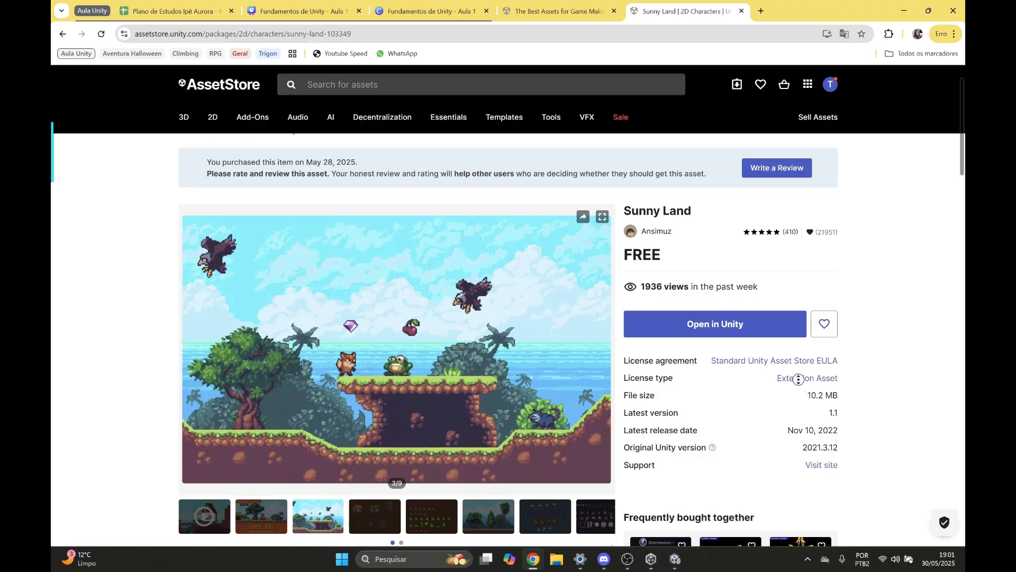
Open the Extension Asset license details, skim the linked Asset Store EULA, and close both.
click(799, 379)
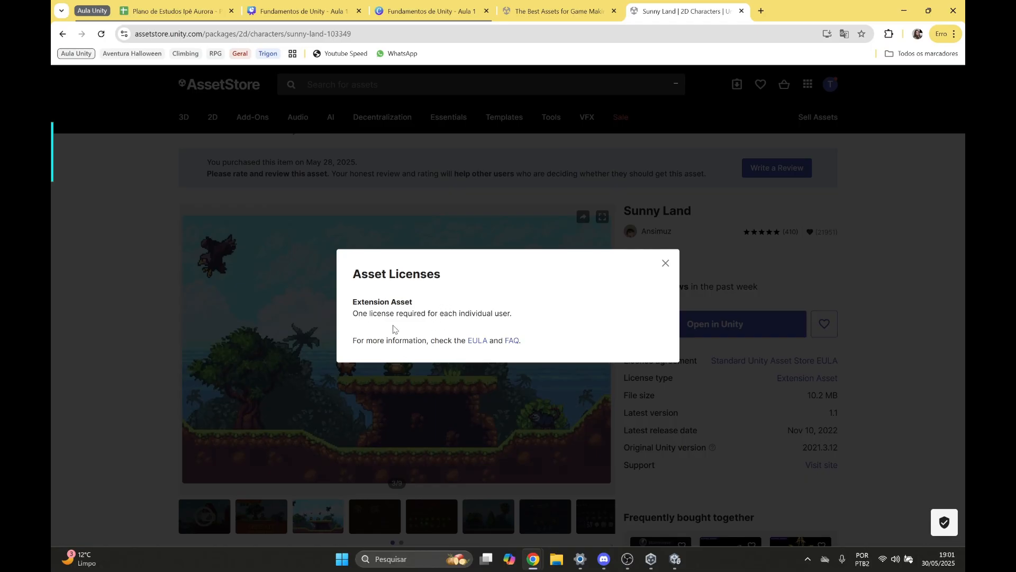
click(477, 342)
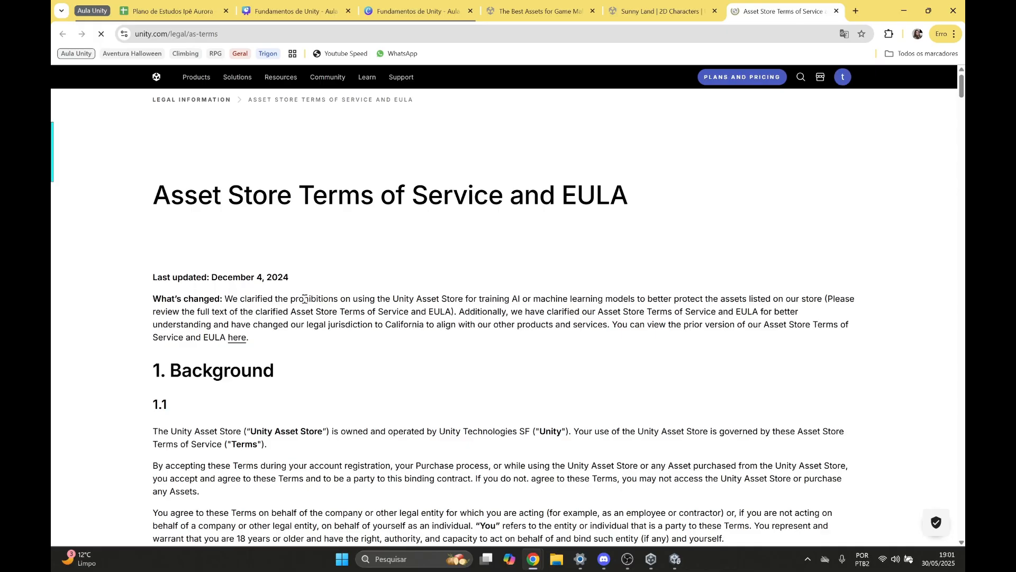
scroll(316, 279, down, 20)
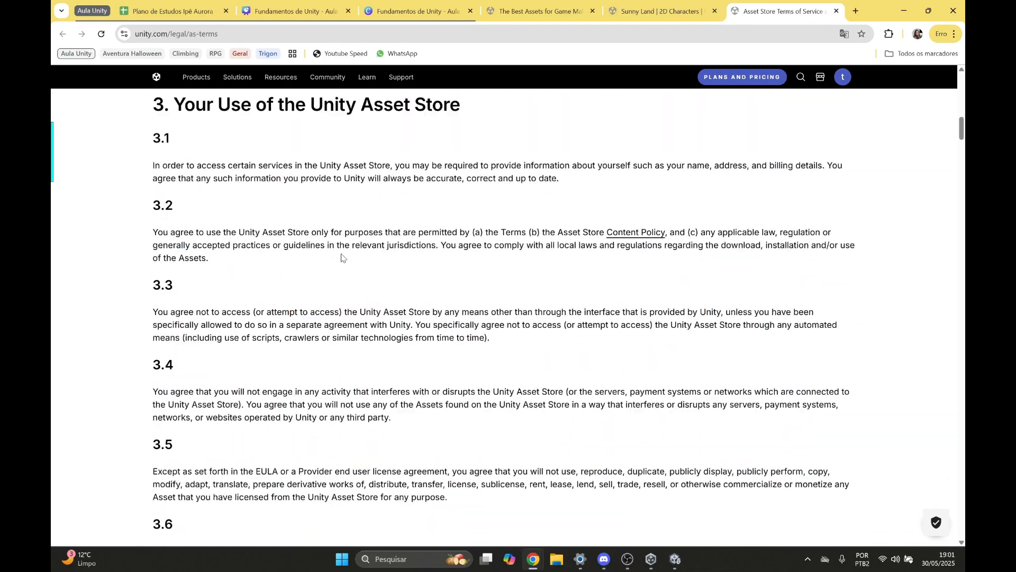
scroll(356, 254, down, 2)
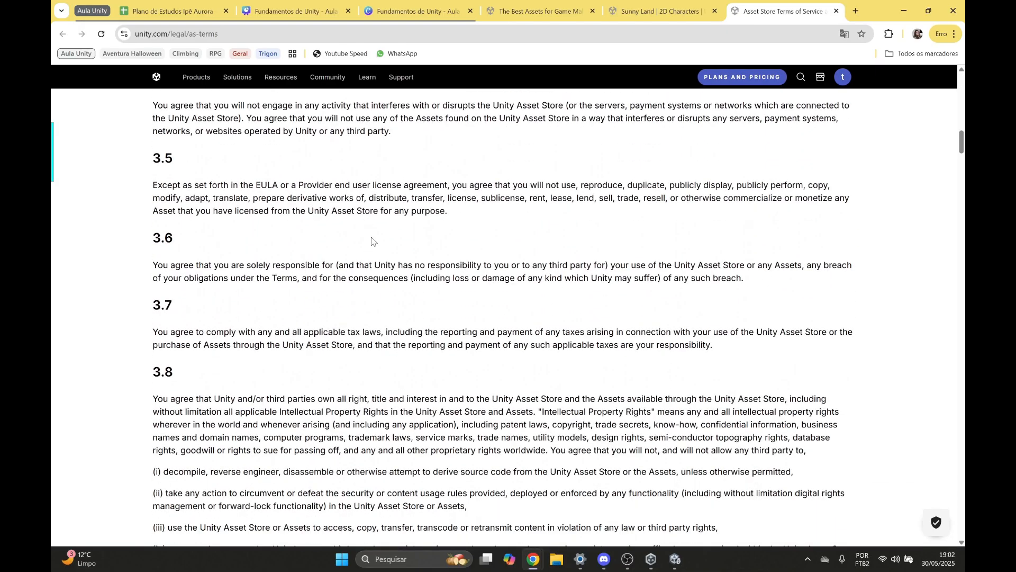
click(836, 11)
click(665, 264)
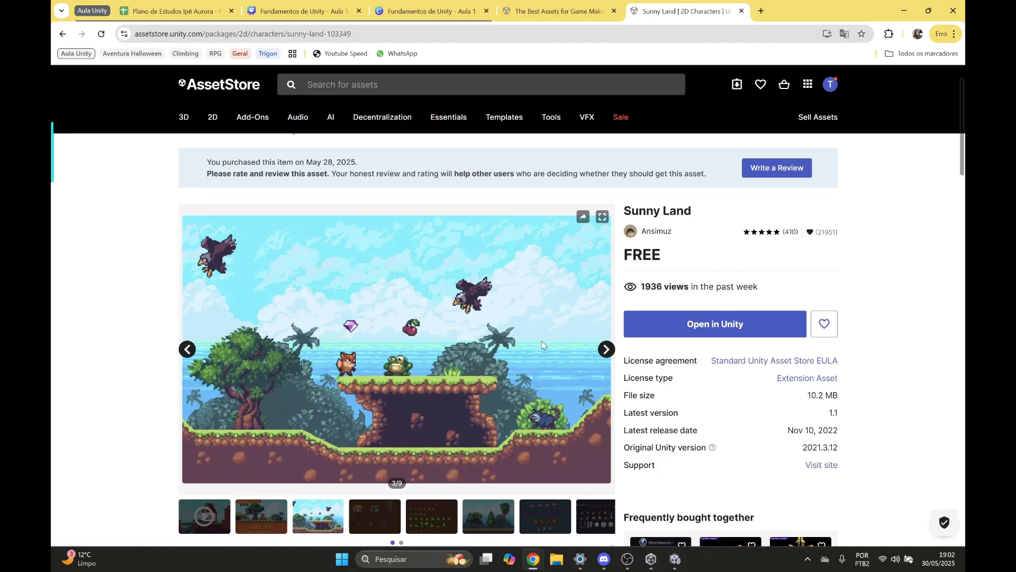
Switch to File Explorer and open Documents > Unity Projects > Fundamentos Unity > Assets > SunnyLand Artwork > Environment.
click(557, 560)
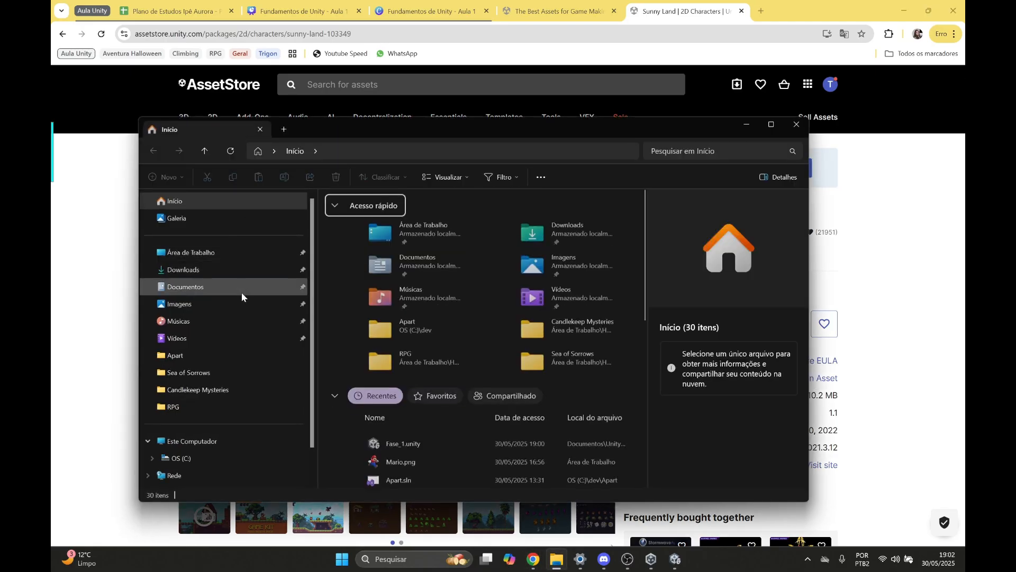
click(241, 288)
scroll(426, 366, down, 7)
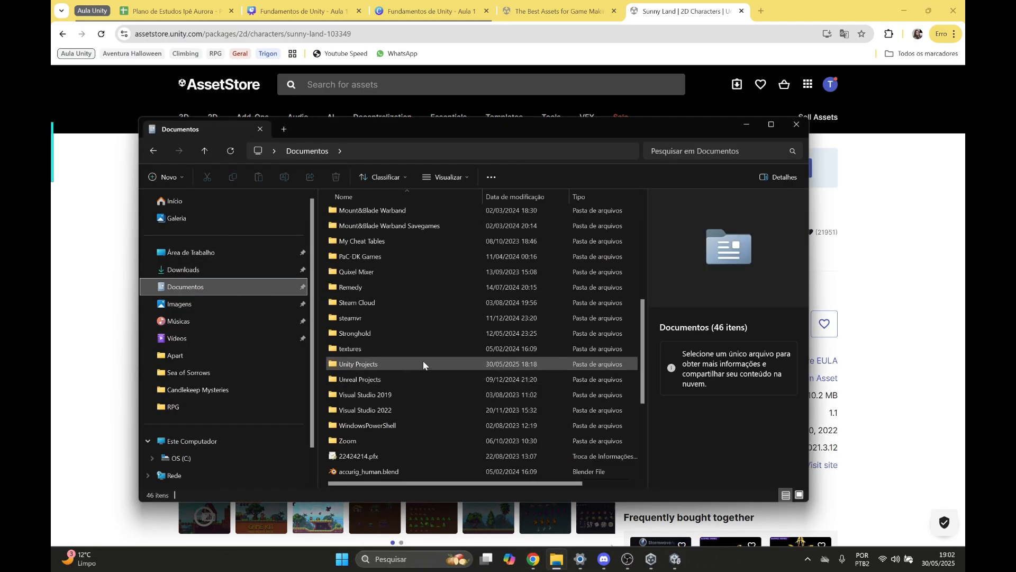
double_click(378, 364)
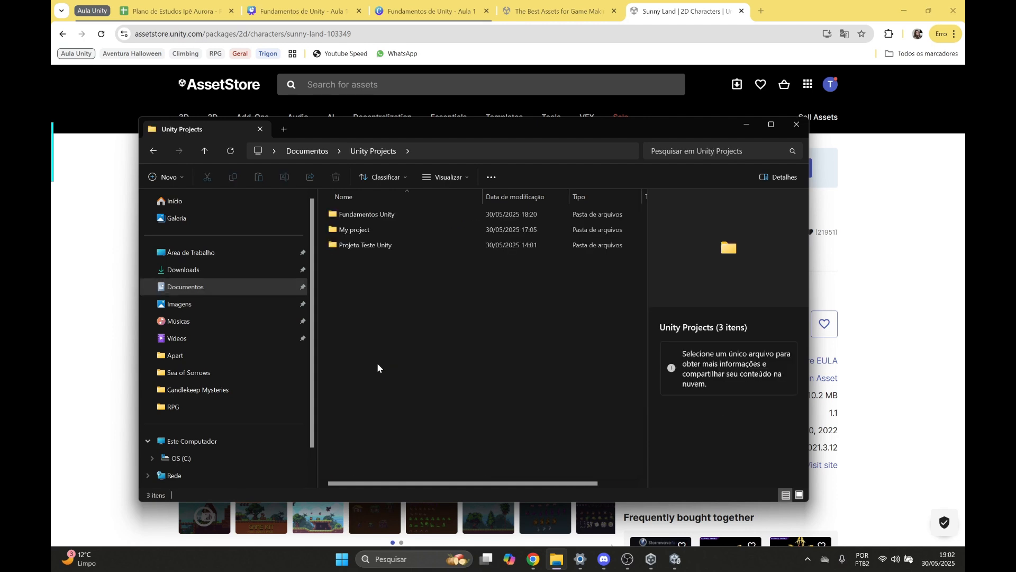
click(392, 214)
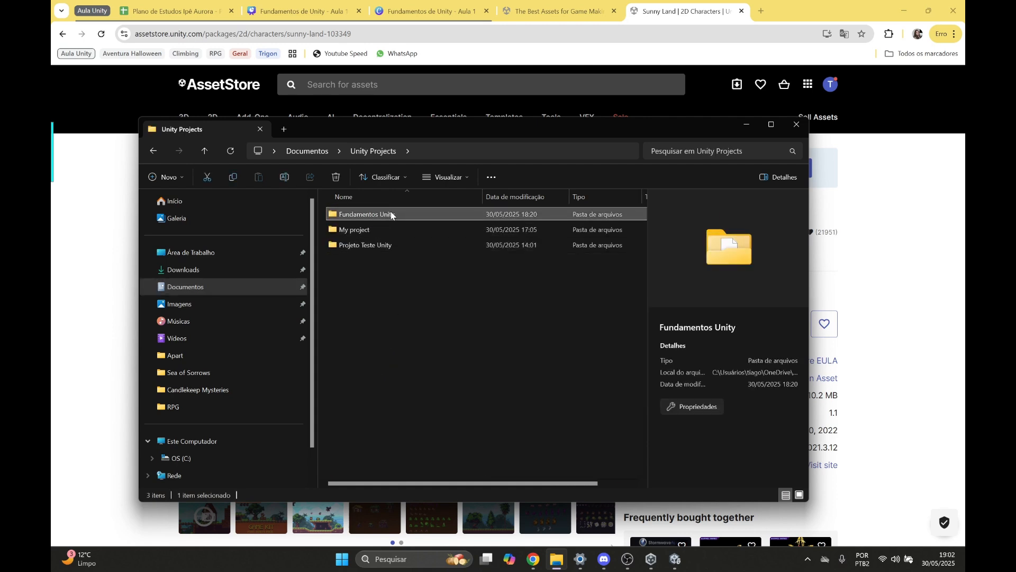
double_click(391, 215)
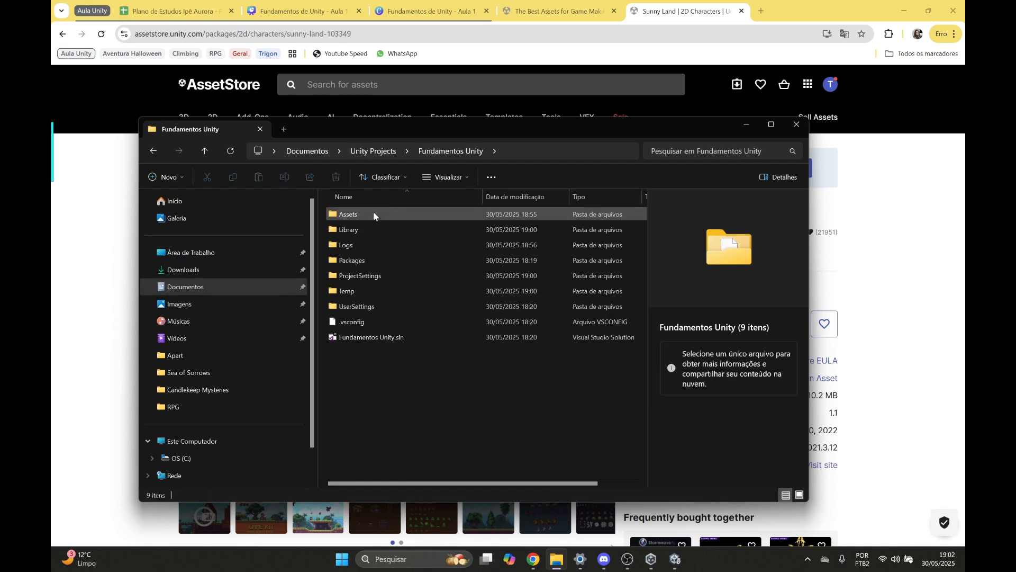
double_click(373, 212)
double_click(361, 260)
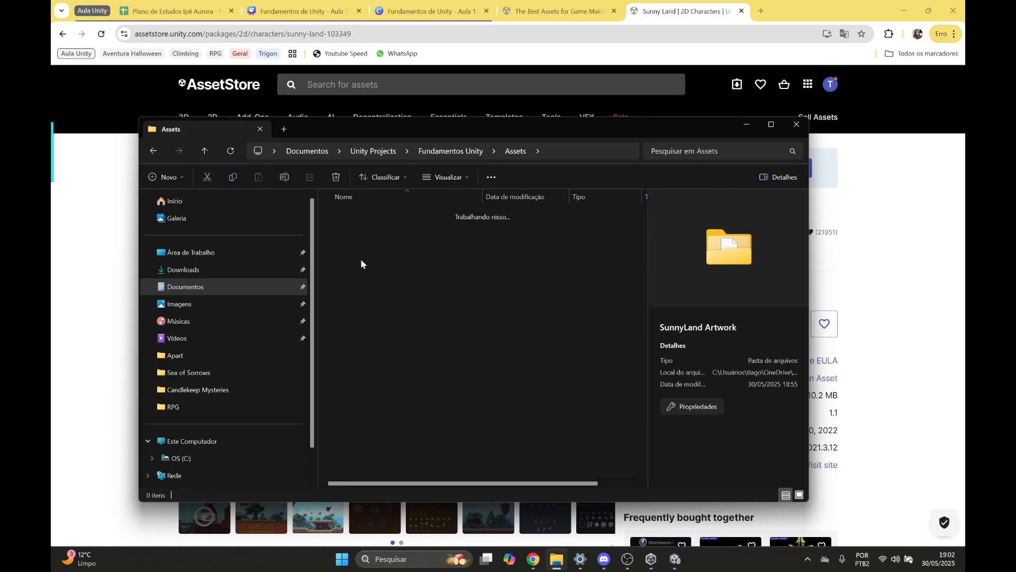
click(378, 214)
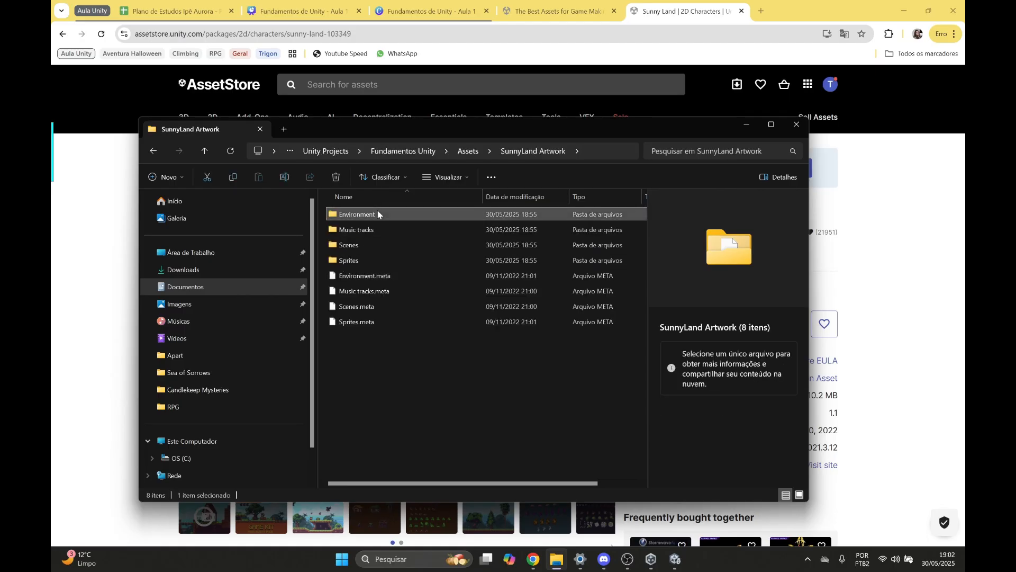
double_click(378, 214)
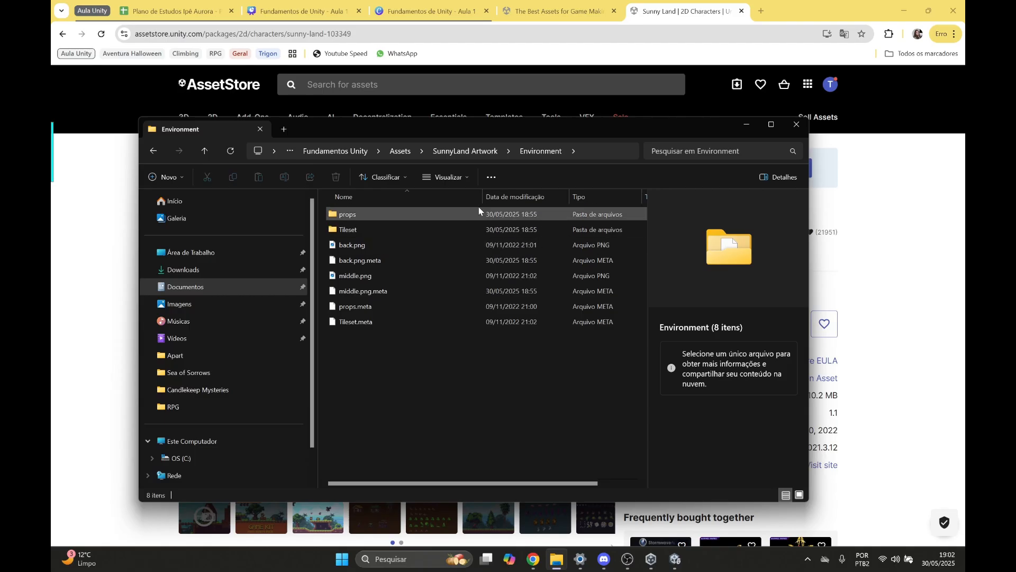
Show the Environment folder's files as icons to preview back.png and middle.png, and return to the Sunny Land store page.
click(449, 177)
click(470, 219)
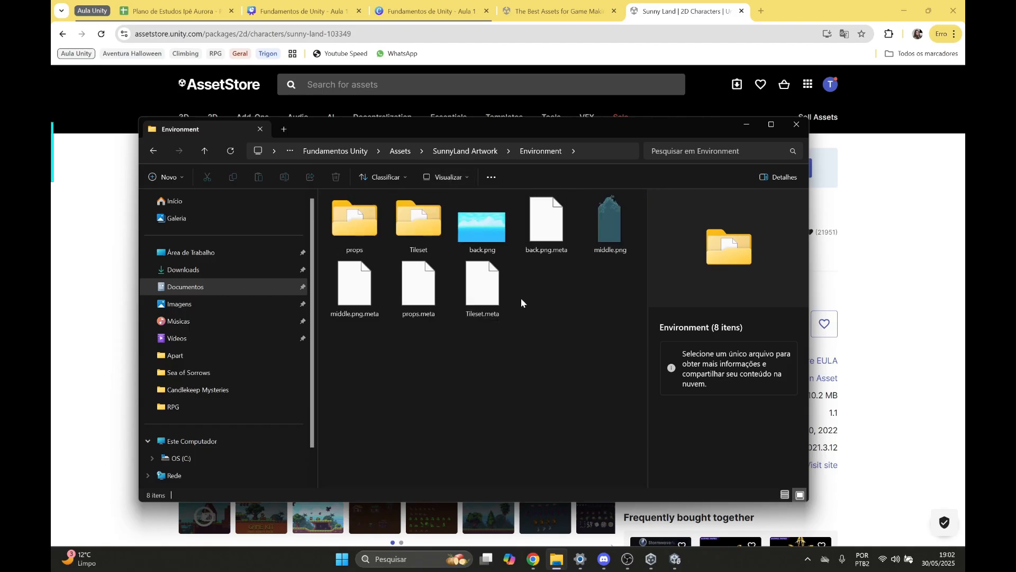
click(458, 245)
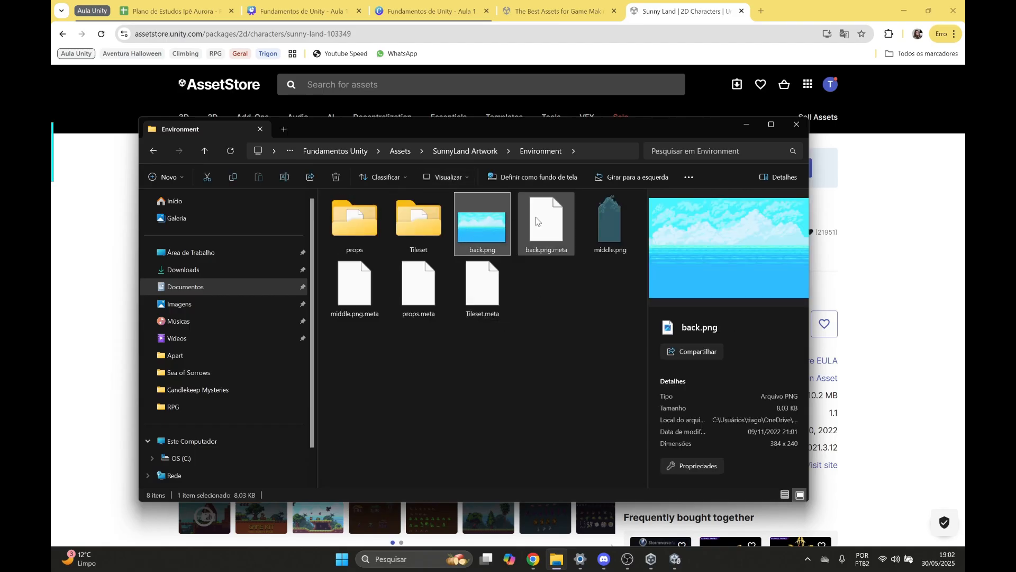
click(611, 220)
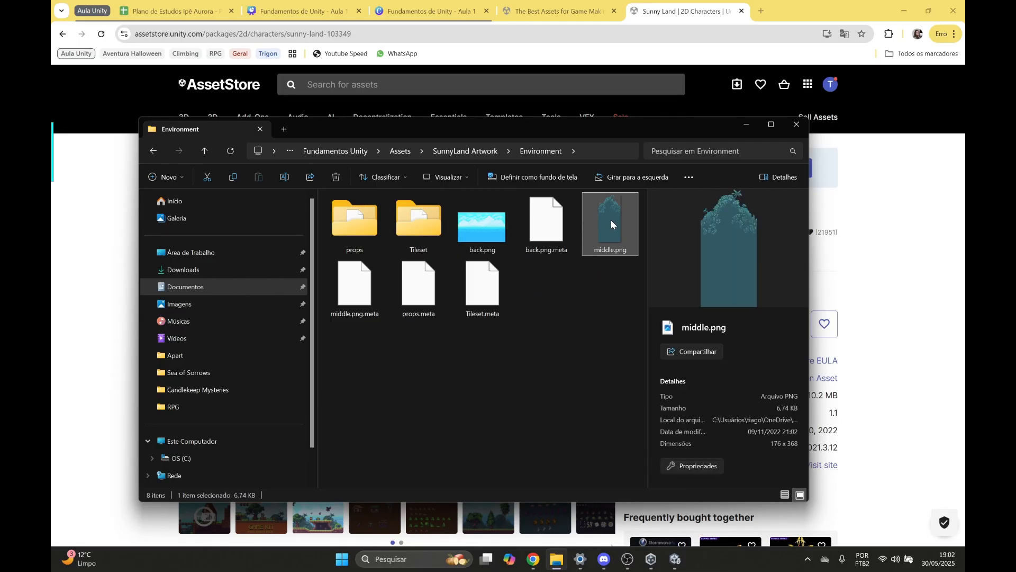
click(485, 233)
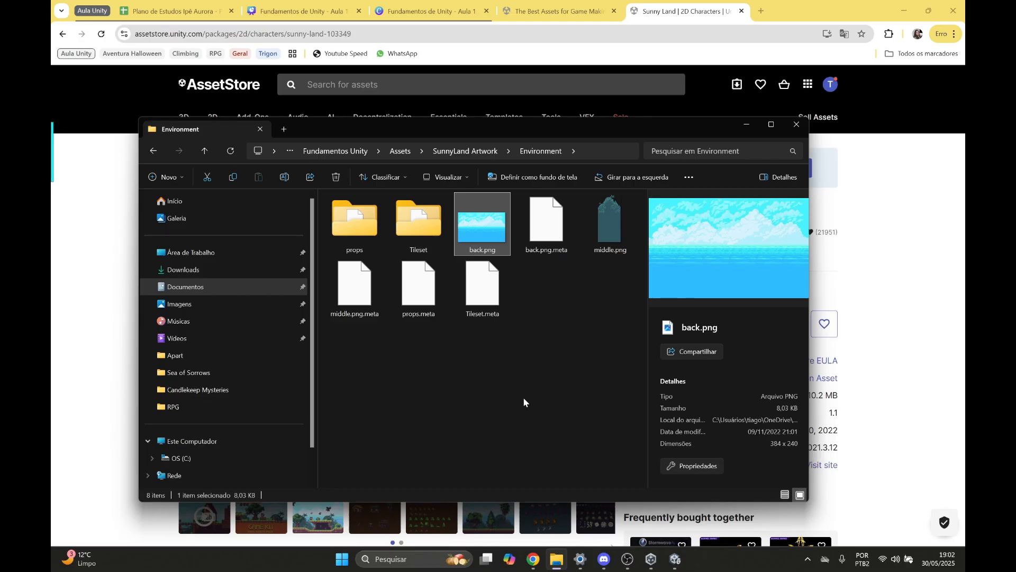
click(745, 125)
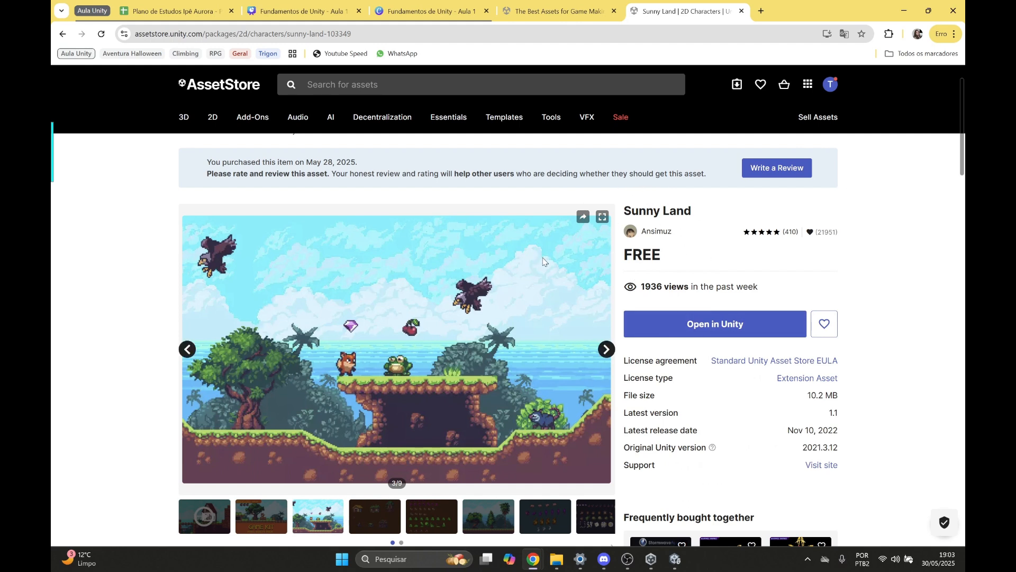
scroll(556, 280, down, 5)
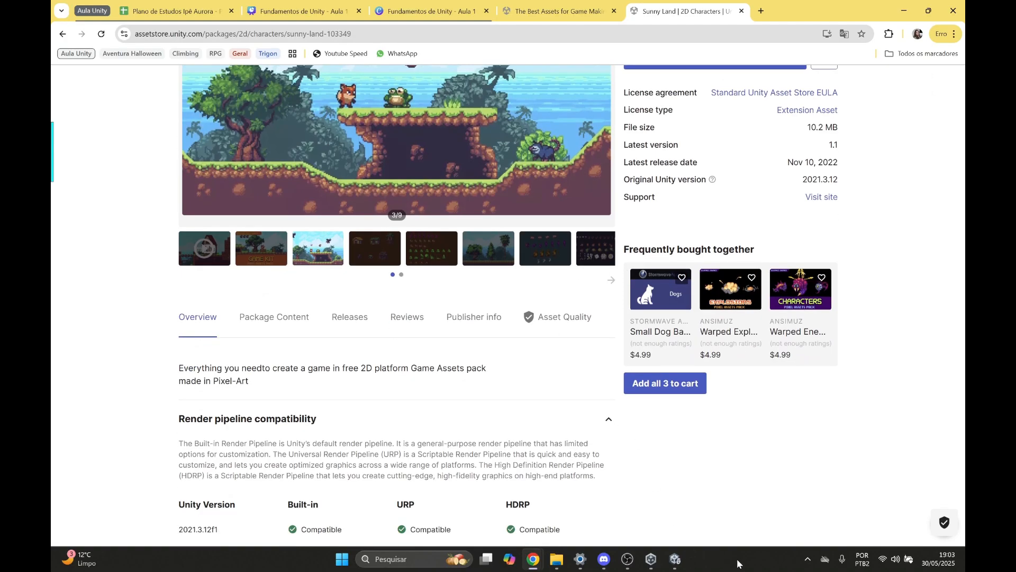
Go to the Canva lesson slides in Chrome and present the Prefabs slide (page 12) in full screen.
click(675, 559)
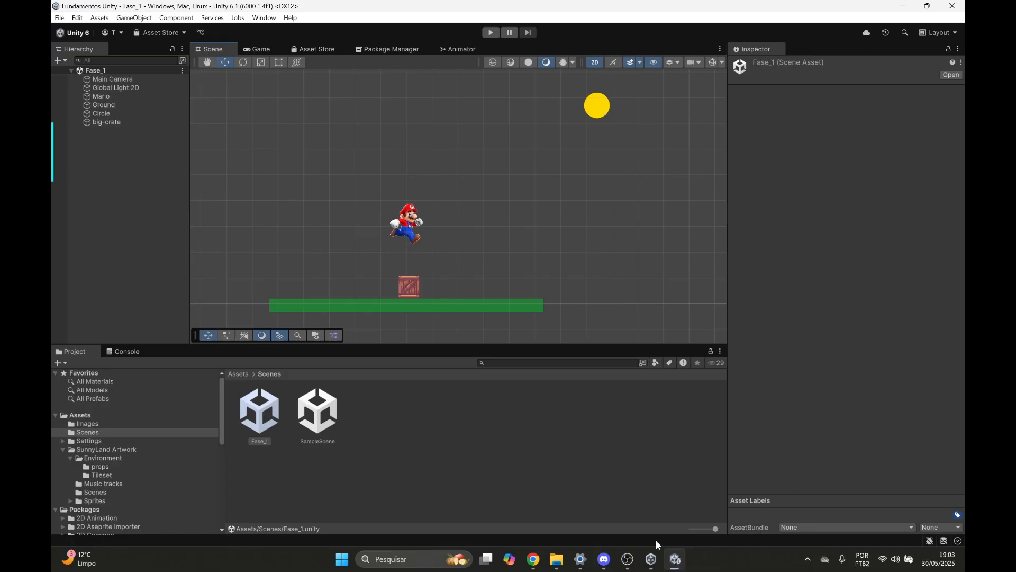
mouse_move(533, 559)
click(590, 500)
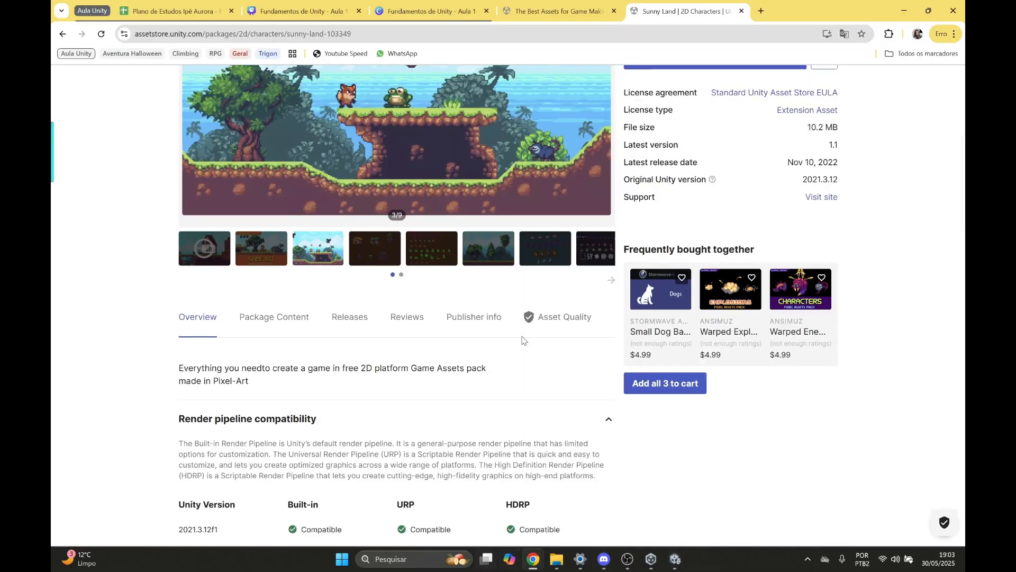
click(426, 8)
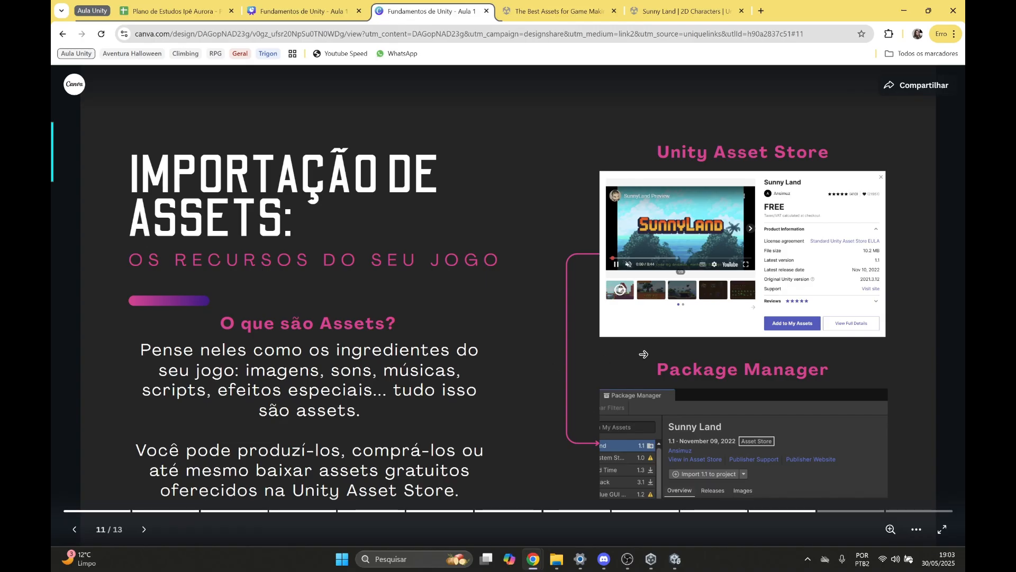
click(508, 351)
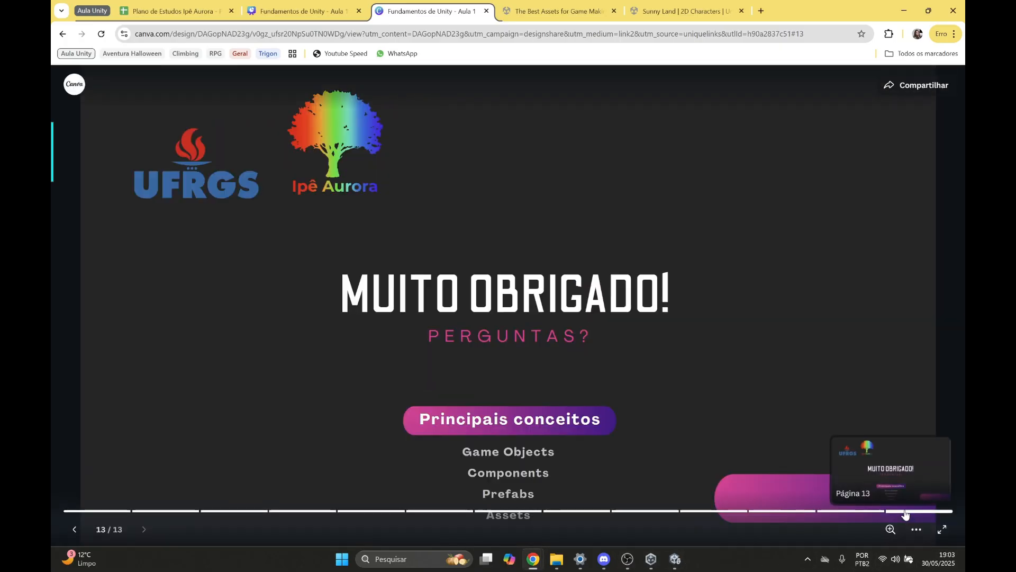
click(942, 531)
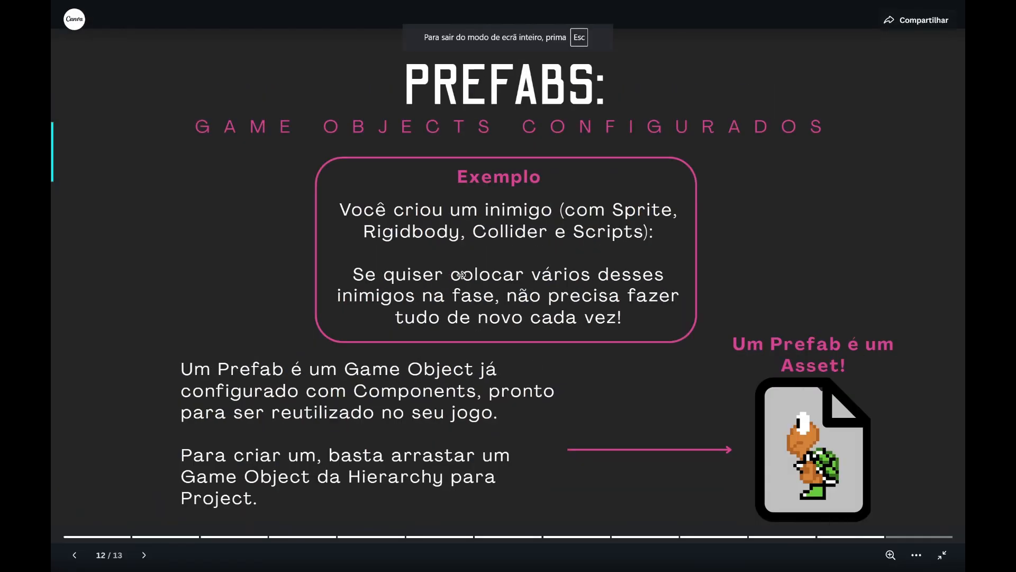
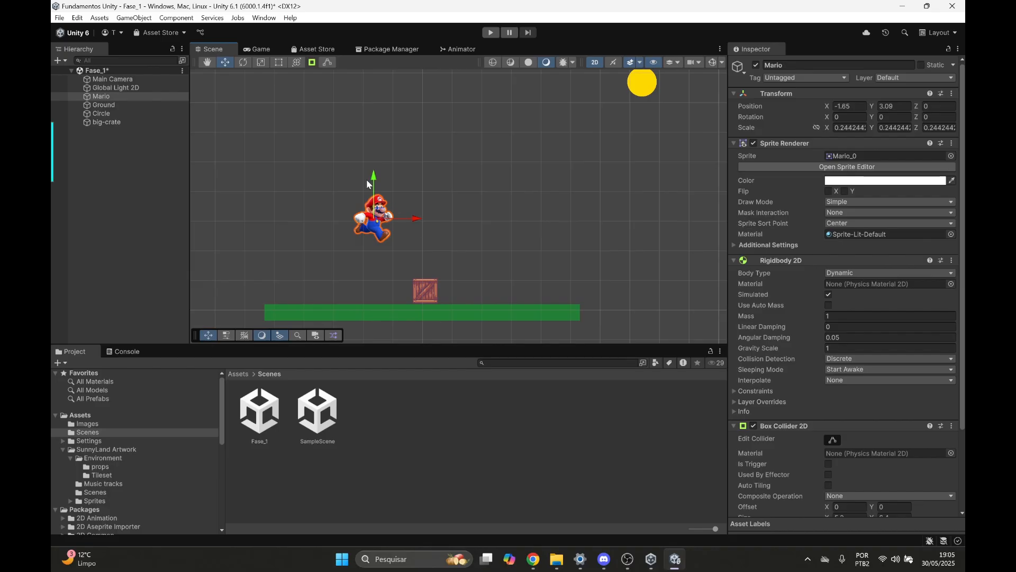
Duplicate Mario in Unity, move the copy horizontally to about X 1.94, and rename it Luigi.
key(ctrl+d)
drag(415, 218, 523, 218)
click(120, 96)
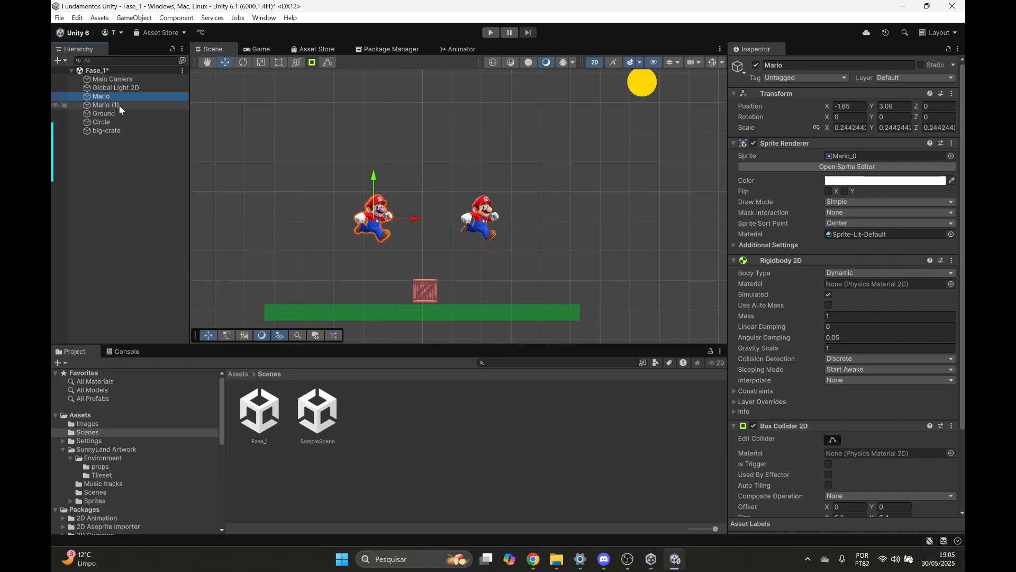
click(134, 104)
click(138, 104)
text(Luigi)
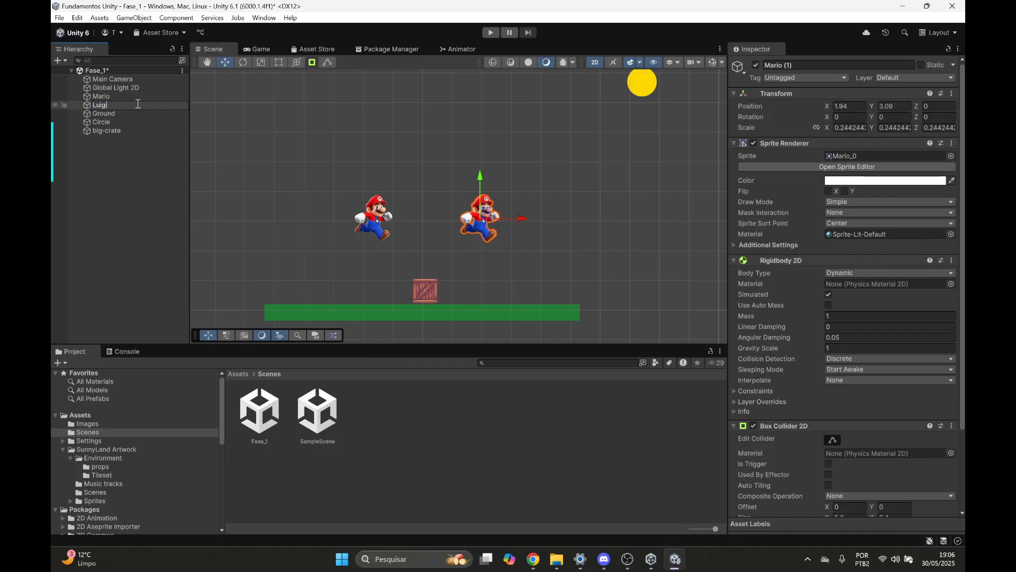
key(Return)
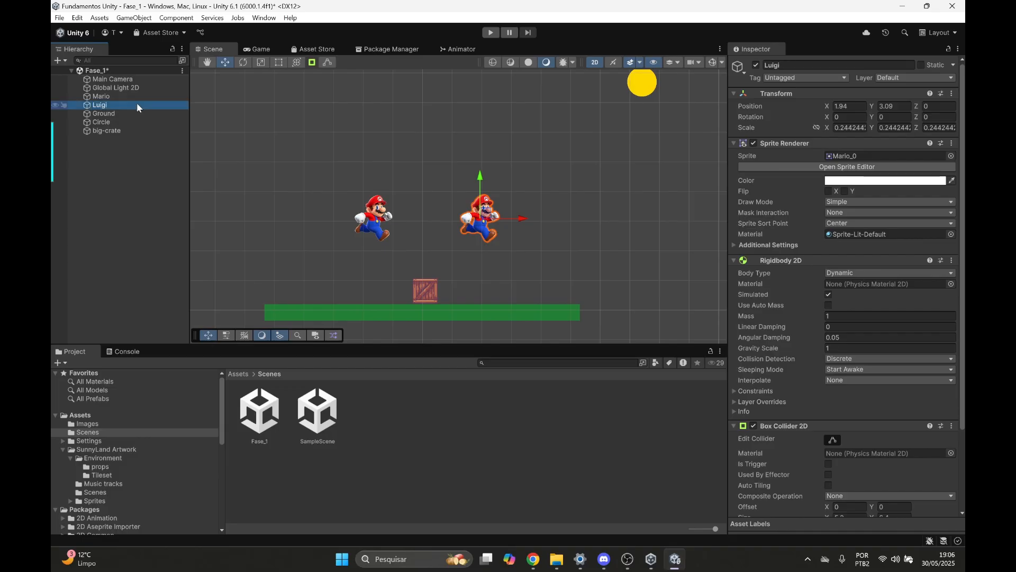
Shrink Luigi's Box Collider 2D around the body to a size of about 3.94 by 5.98.
scroll(604, 195, down, 1)
scroll(797, 220, down, 4)
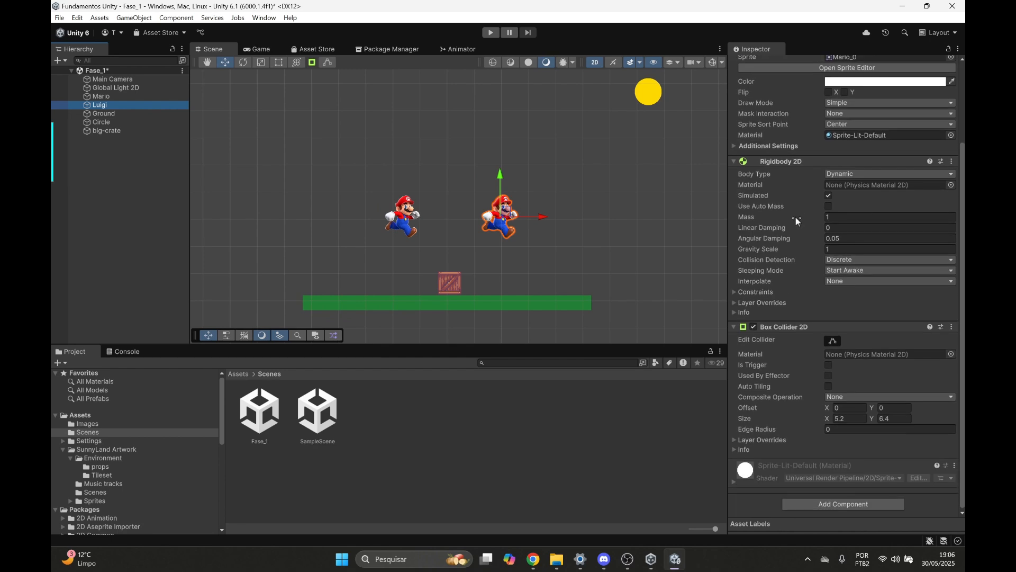
scroll(555, 264, up, 2)
scroll(539, 207, up, 5)
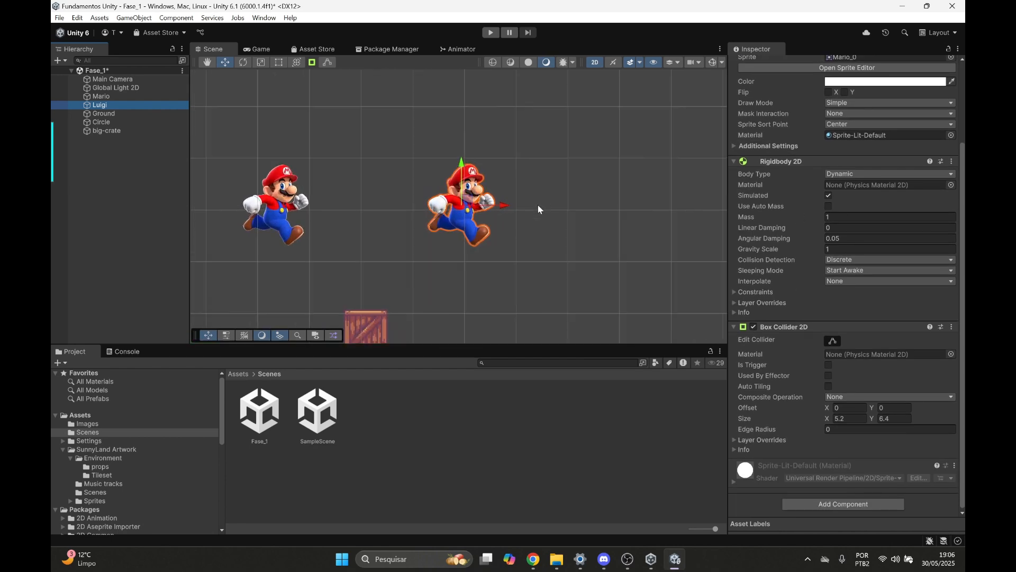
middle_drag(494, 210, 544, 217)
scroll(801, 339, up, 2)
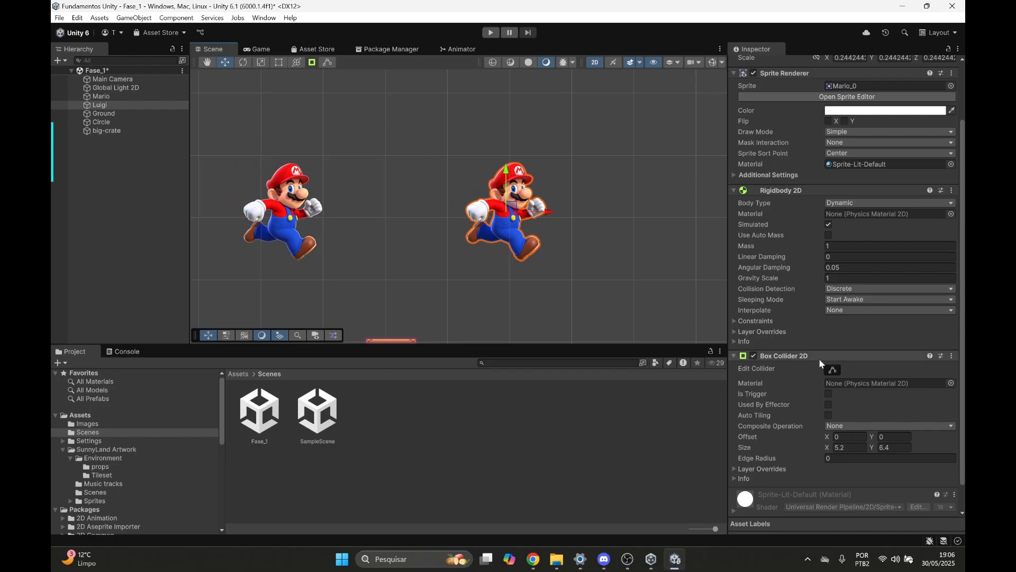
click(833, 371)
scroll(521, 291, up, 5)
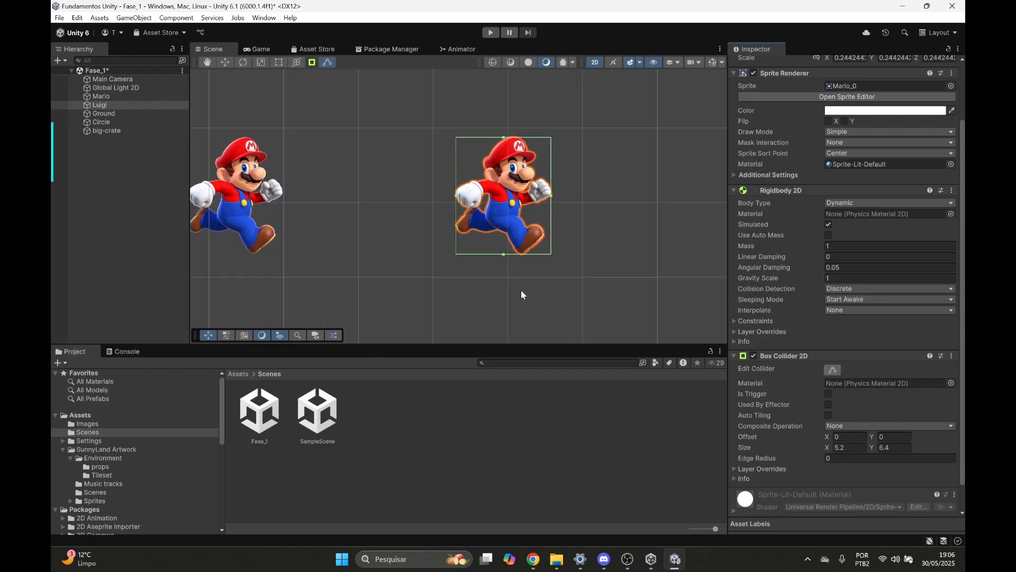
drag(479, 268, 479, 256)
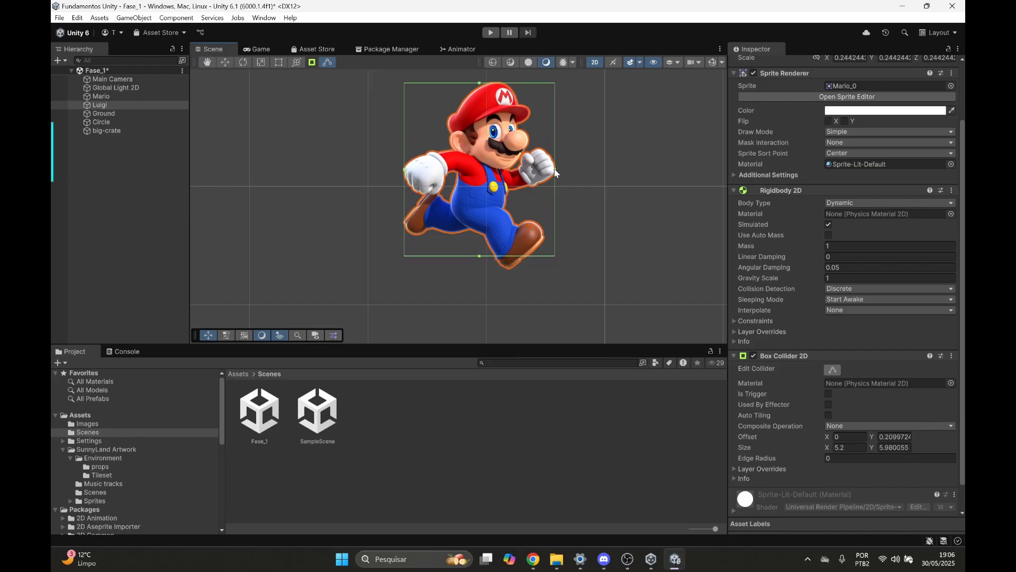
drag(554, 172, 540, 173)
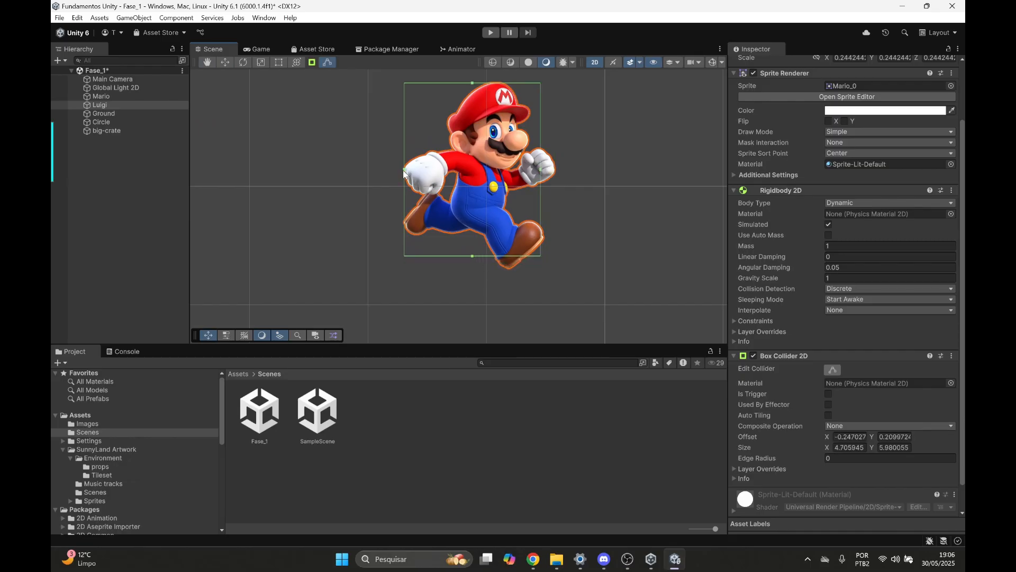
drag(404, 172, 426, 170)
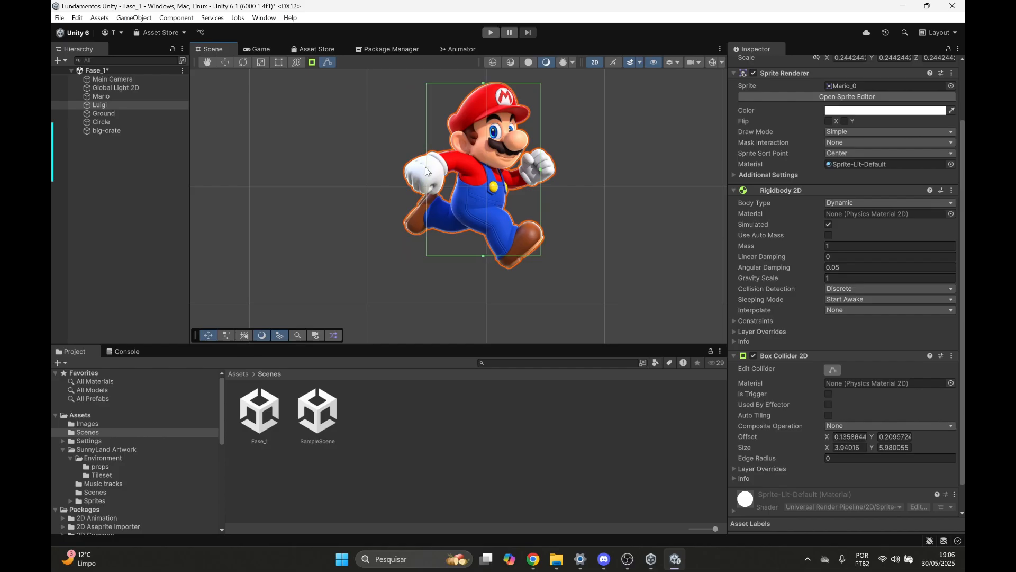
click(835, 370)
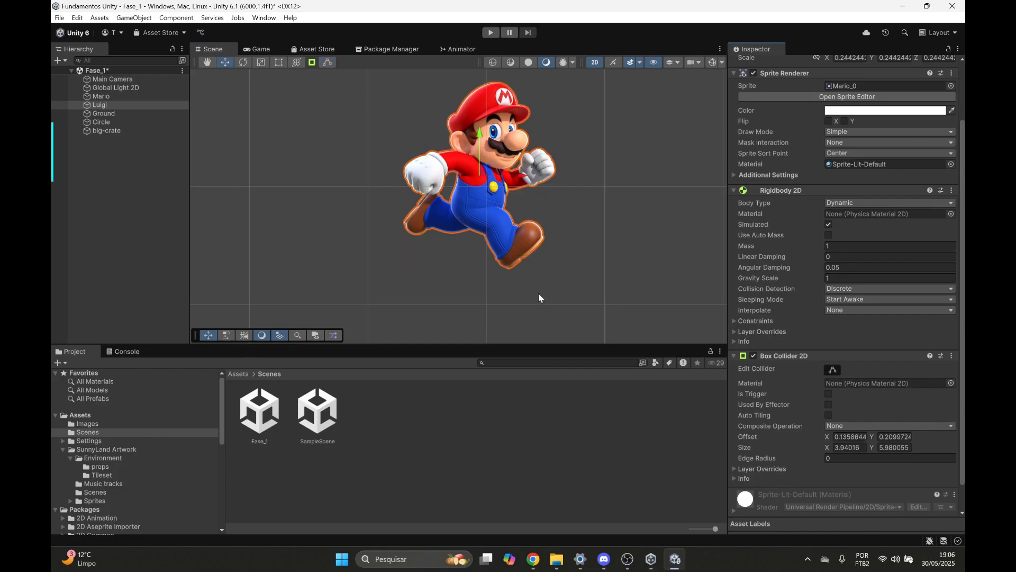
Show the original Mario's Box Collider 2D outline to compare it with Luigi's, and leave collider editing.
scroll(538, 297, down, 2)
middle_drag(539, 297, 656, 215)
scroll(603, 229, down, 4)
middle_drag(583, 247, 598, 291)
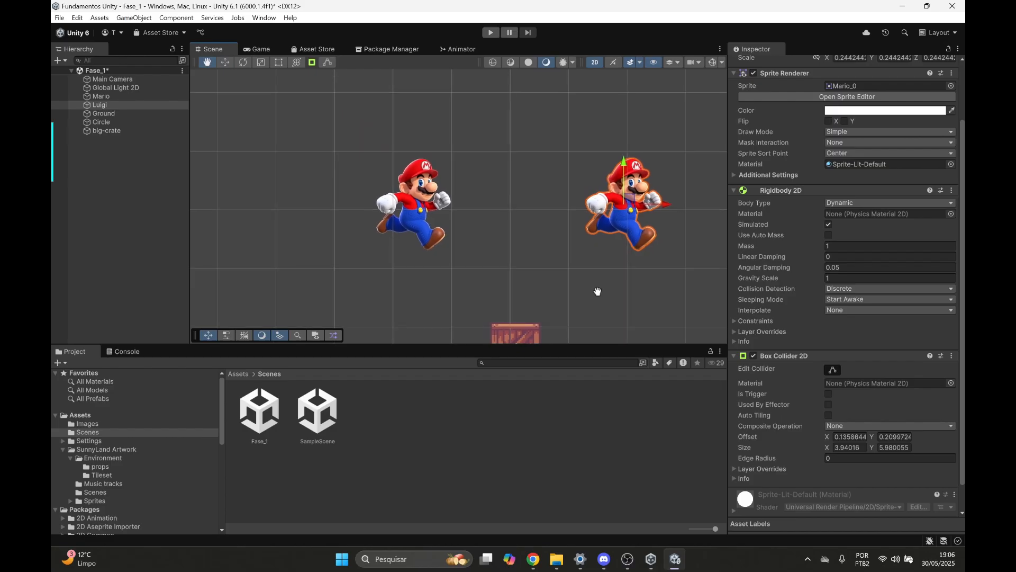
click(409, 209)
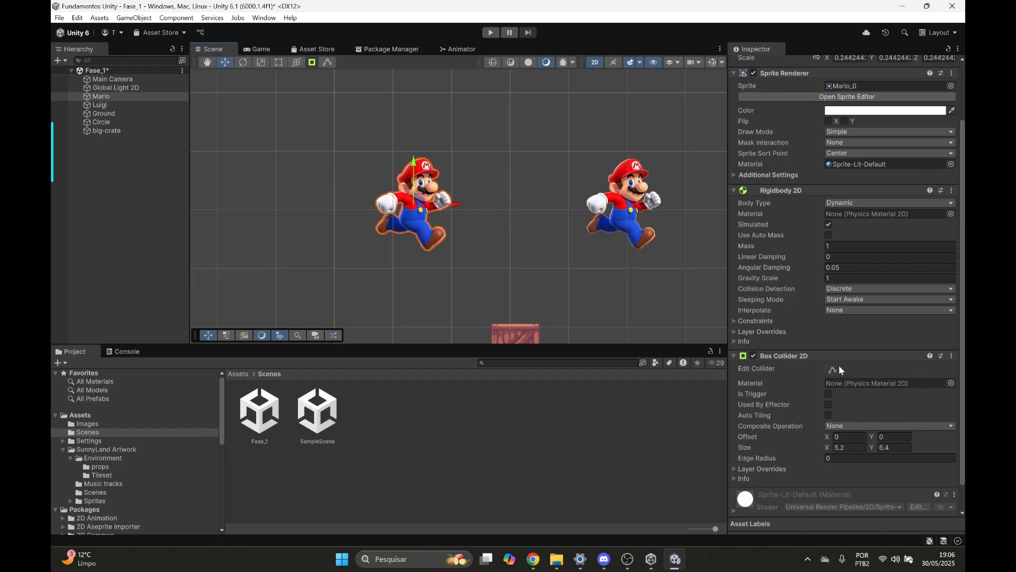
click(833, 369)
scroll(419, 212, up, 3)
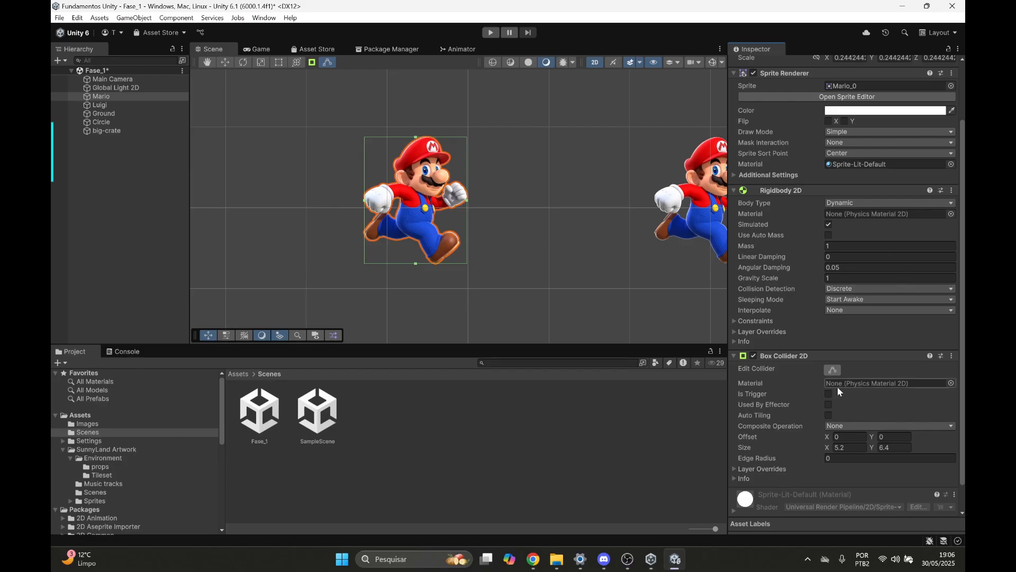
click(832, 370)
scroll(531, 233, down, 3)
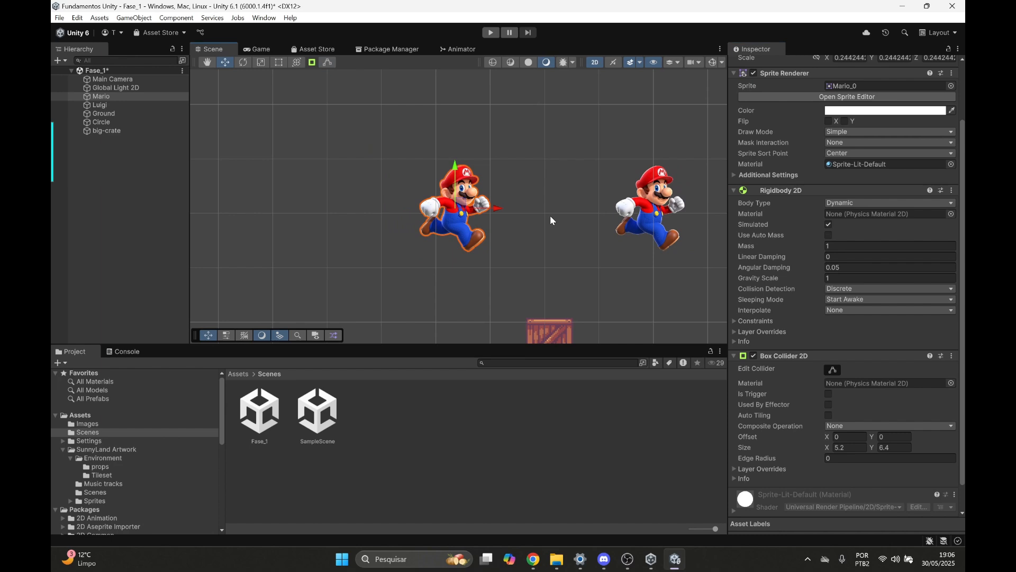
Delete the Luigi object from the Fase_1 scene.
middle_drag(549, 220, 442, 165)
scroll(474, 197, down, 2)
click(544, 182)
click(539, 157)
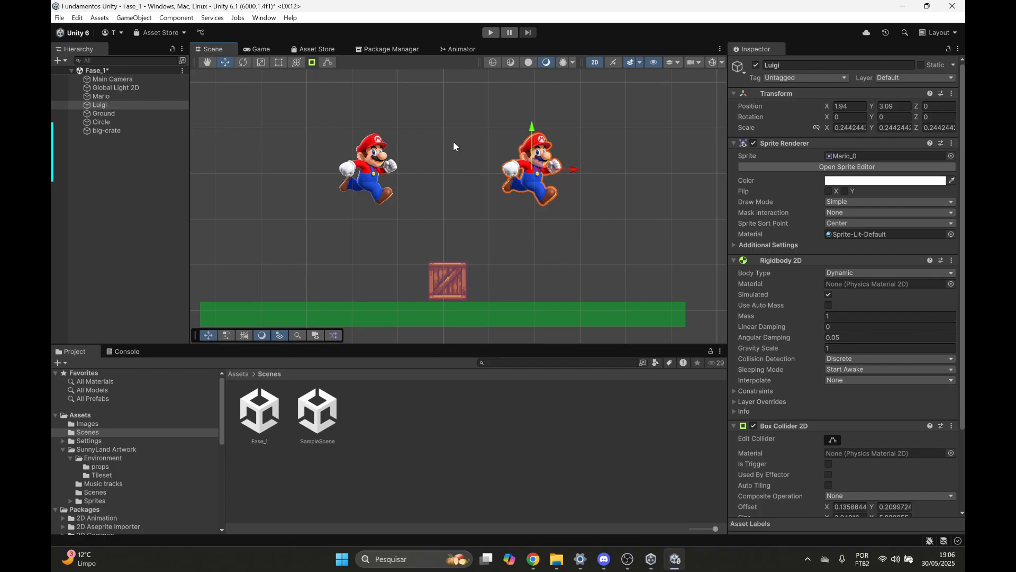
key(Delete)
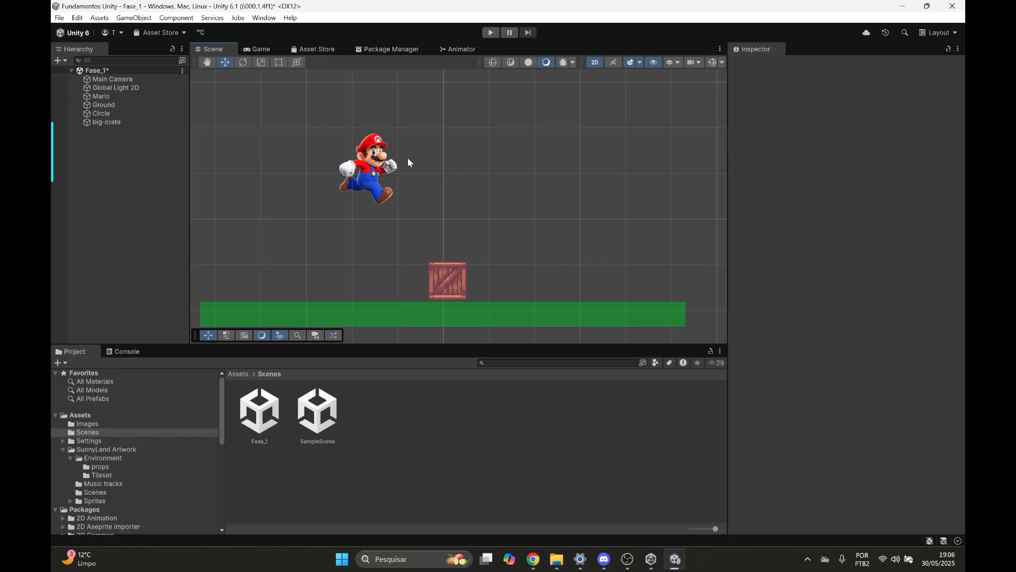
Create a new folder named Prefabs in the project's Assets folder.
click(384, 165)
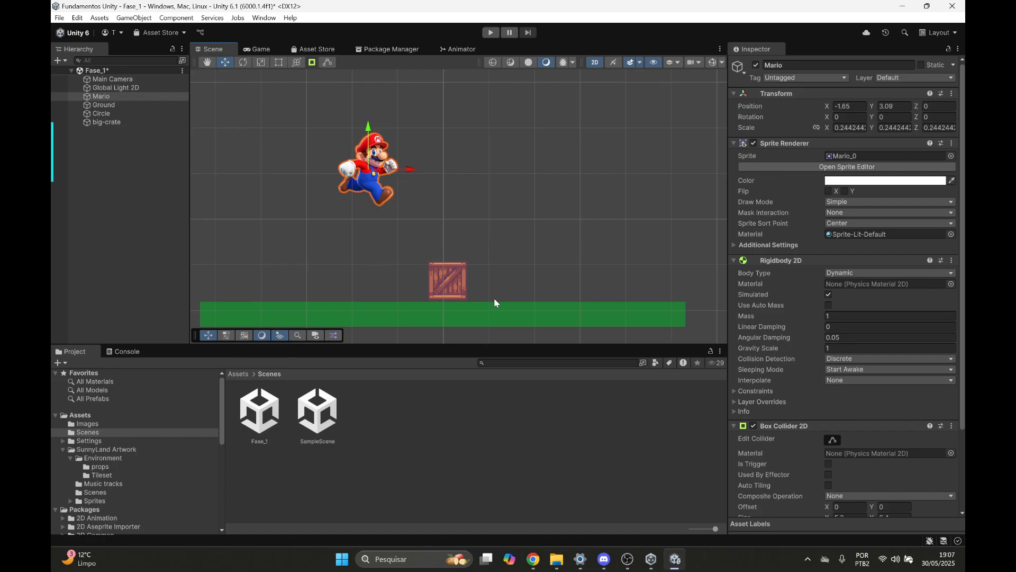
click(238, 374)
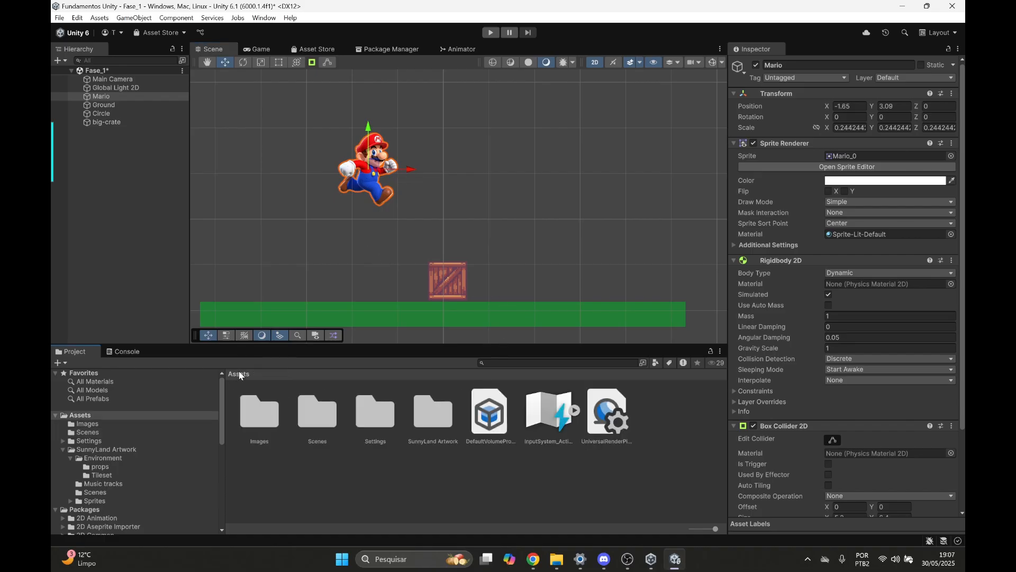
click(343, 497)
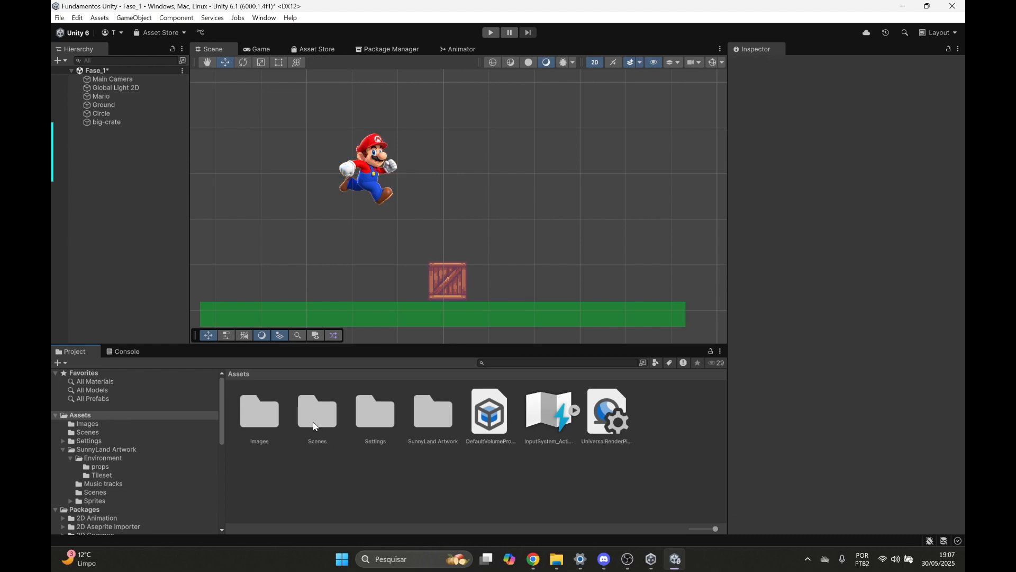
right_click(328, 496)
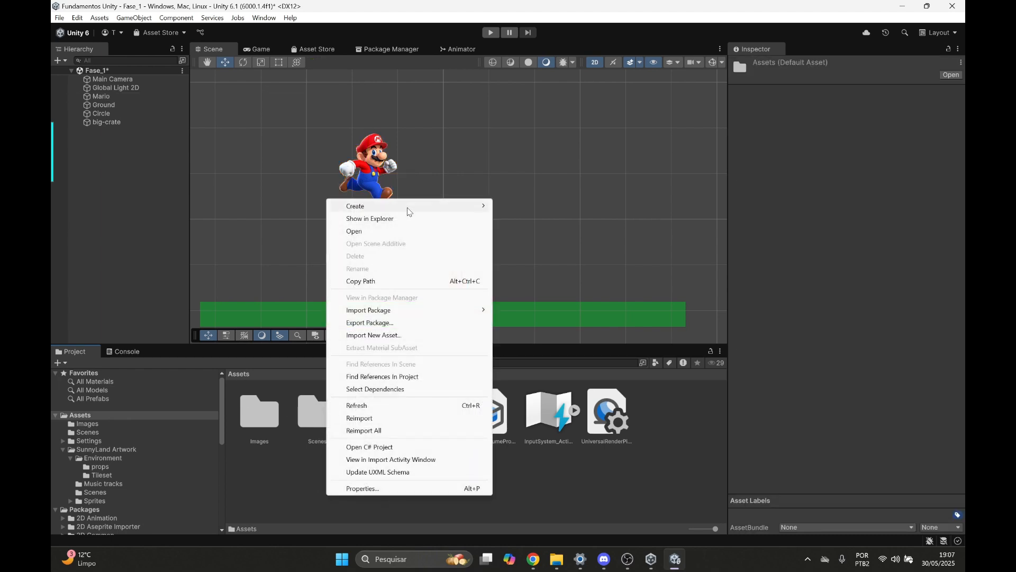
mouse_move(408, 207)
click(513, 207)
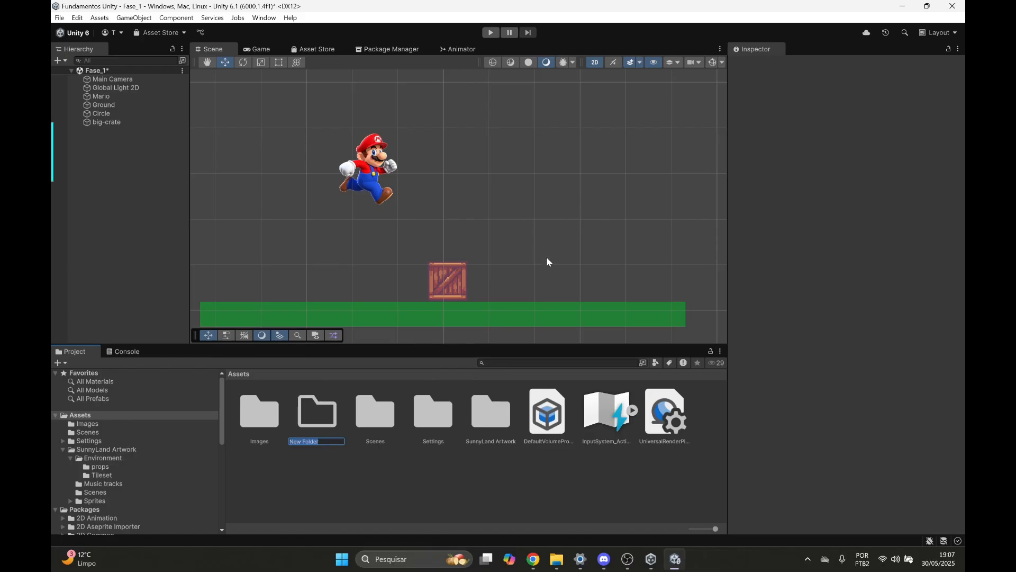
text(Prefabs)
key(Return)
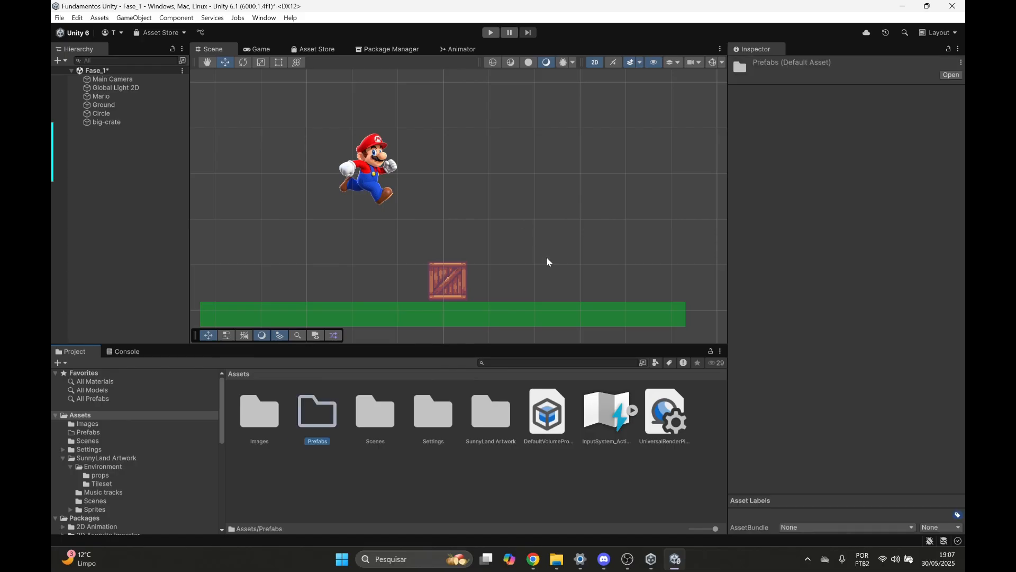
Create a prefab of the Mario object inside the Prefabs folder.
double_click(316, 414)
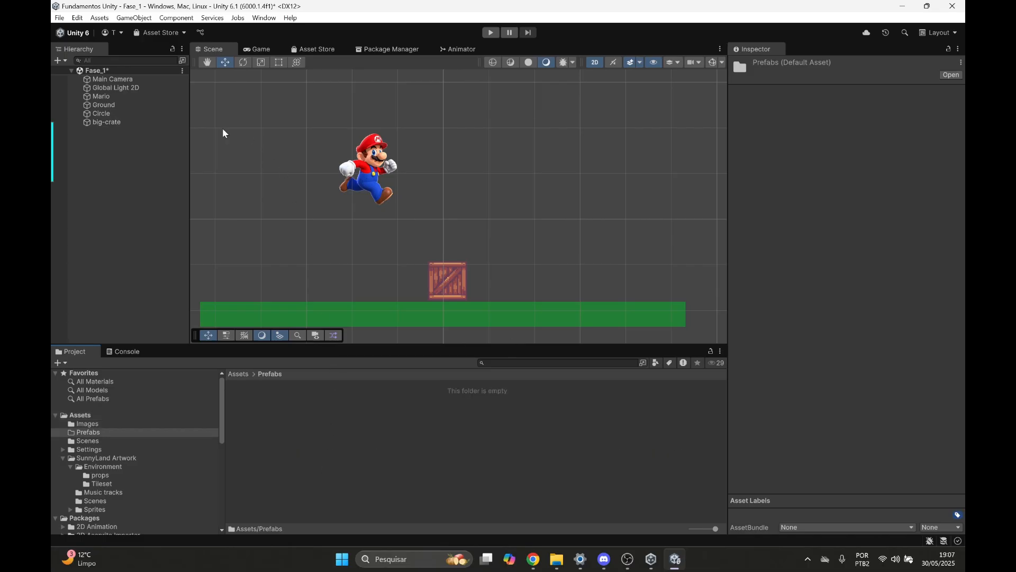
click(99, 97)
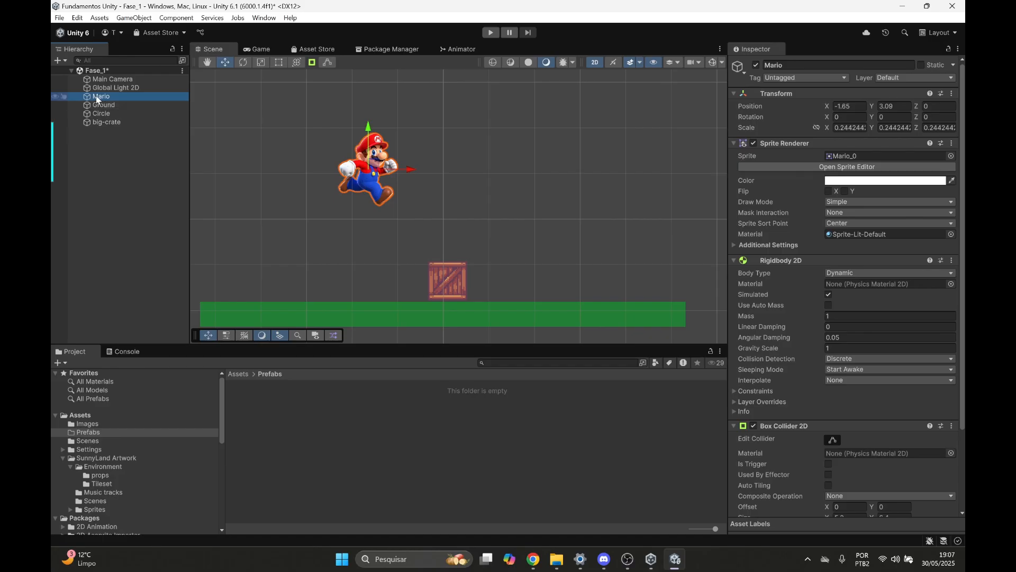
drag(97, 99, 315, 414)
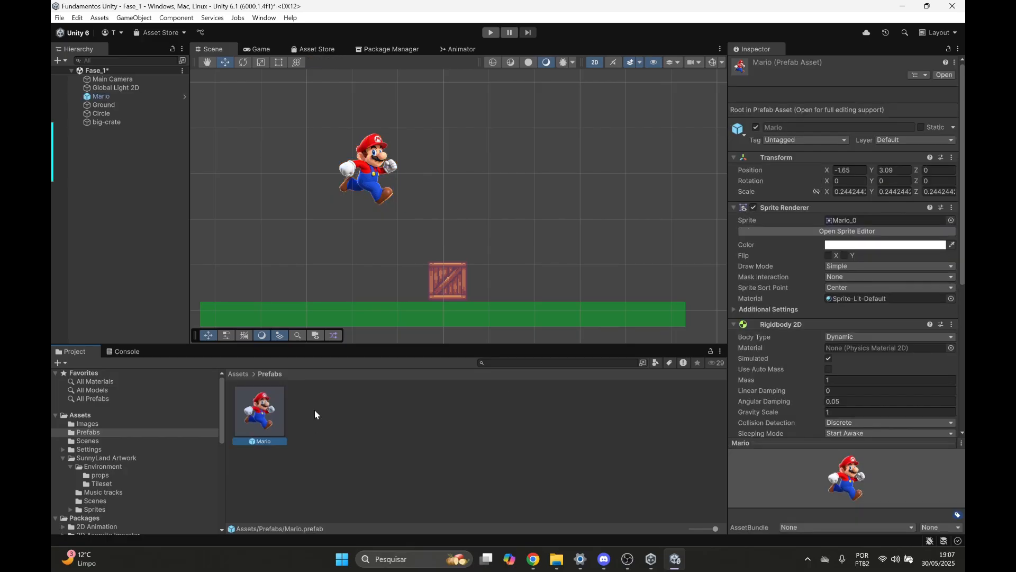
Examine the Mario prefab's components, including Transform, Sprite Renderer, Rigidbody 2D and Box Collider 2D.
click(364, 416)
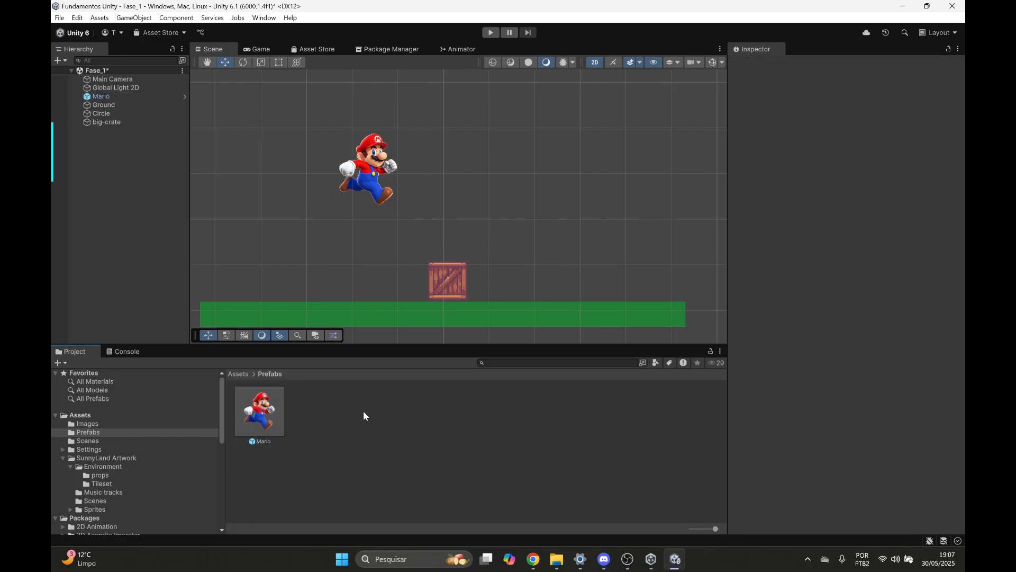
click(266, 416)
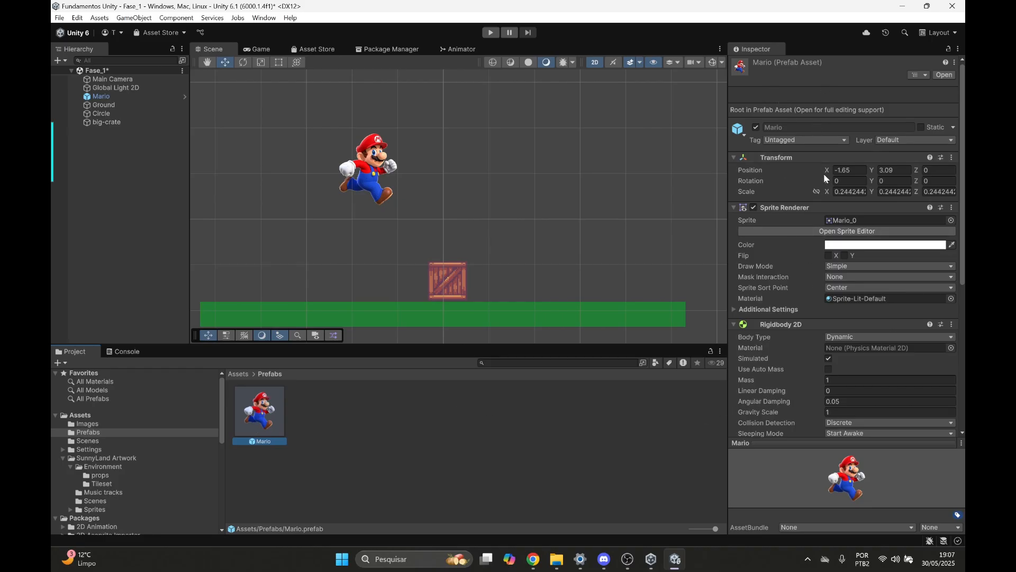
scroll(825, 179, down, 10)
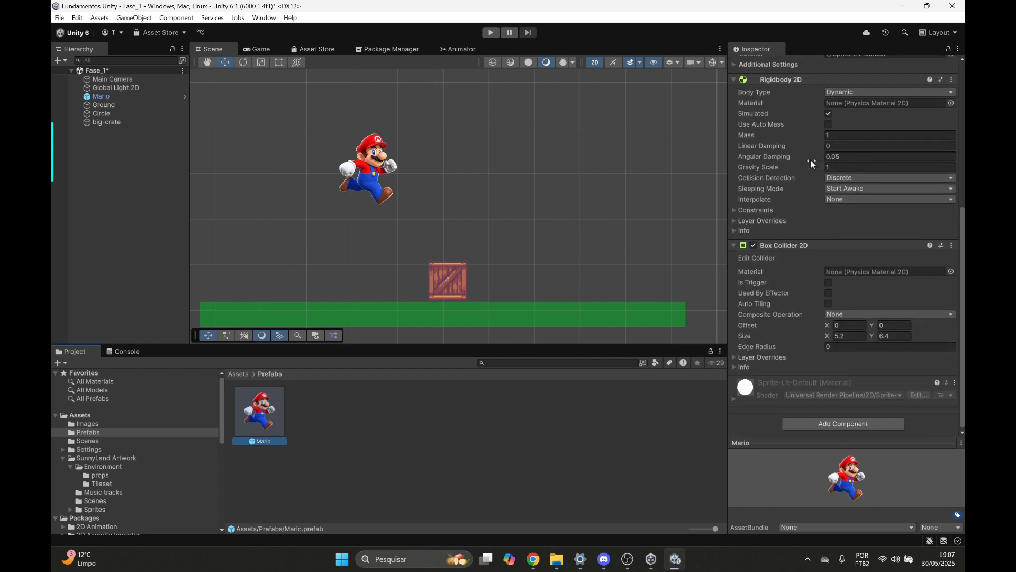
Compare the components of the Mario prefab with those of the Mario object in the scene.
scroll(824, 251, up, 6)
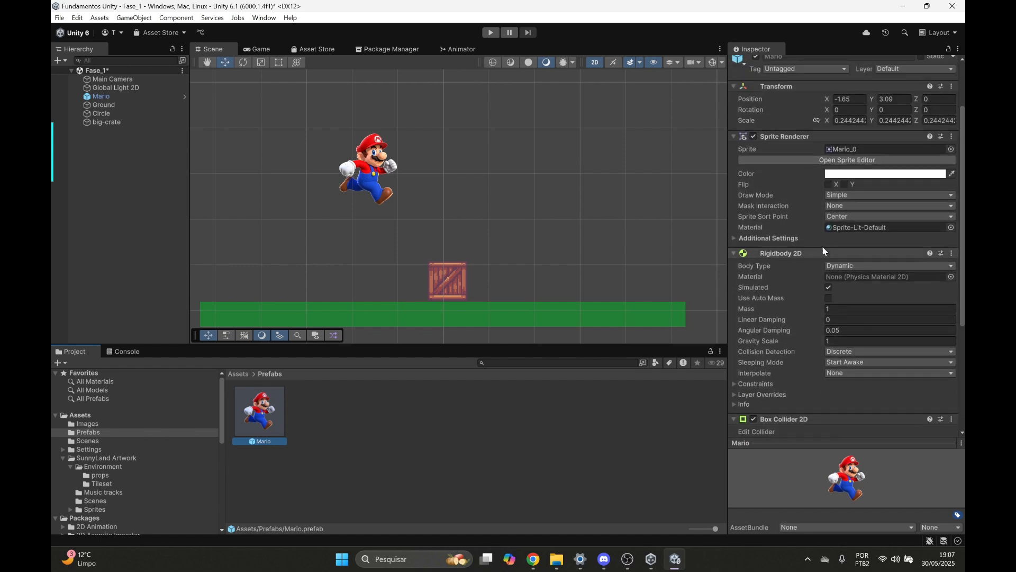
scroll(823, 238, down, 6)
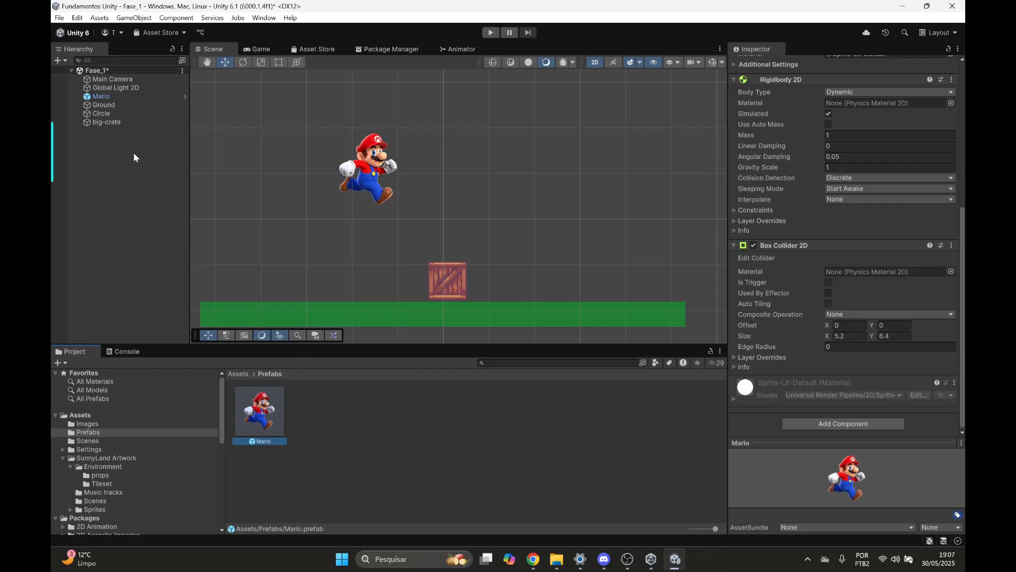
click(100, 97)
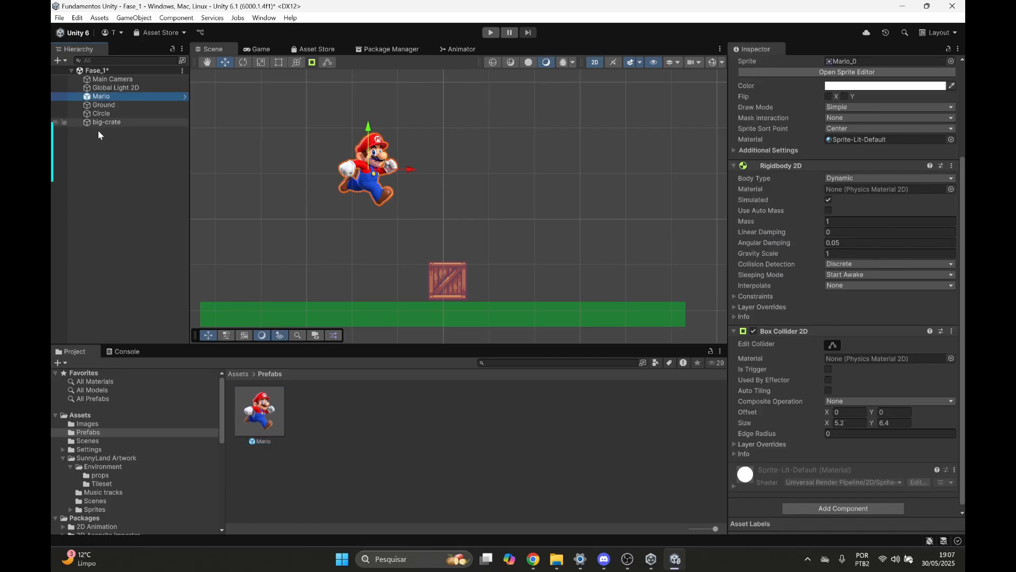
click(98, 135)
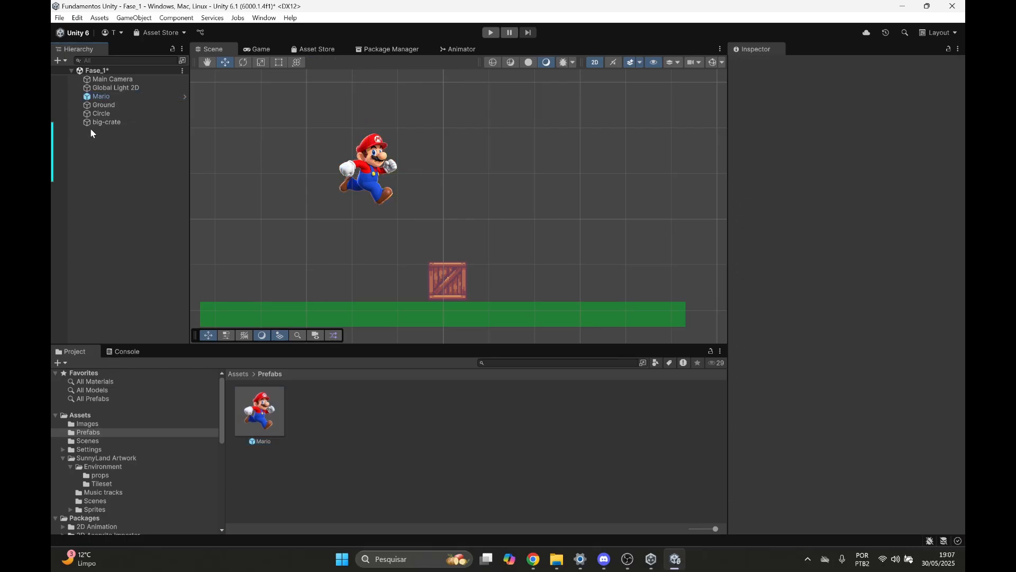
click(100, 97)
click(84, 197)
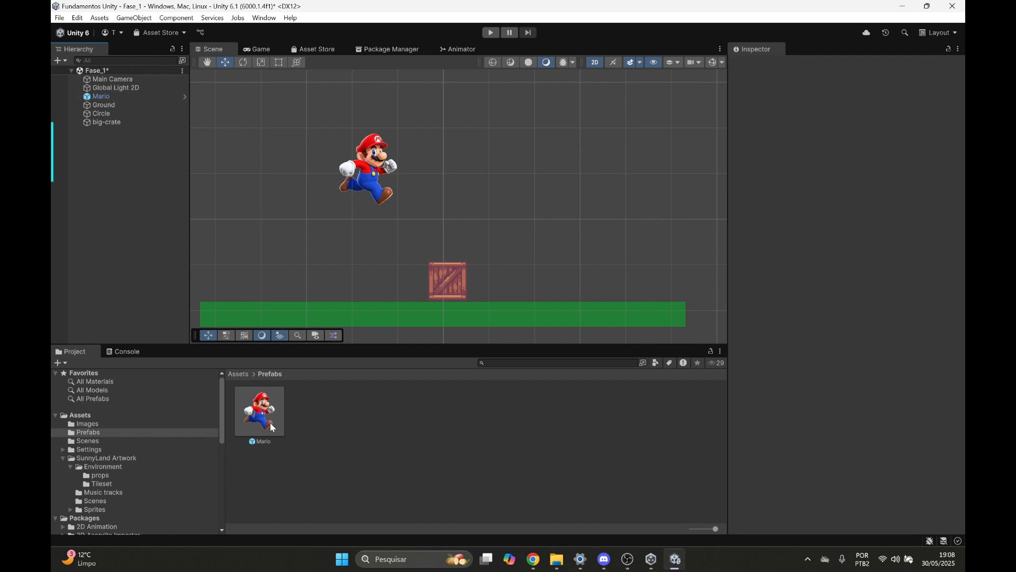
Place two more instances of the Mario prefab in the scene, in a row beside the original Mario.
drag(264, 425, 484, 167)
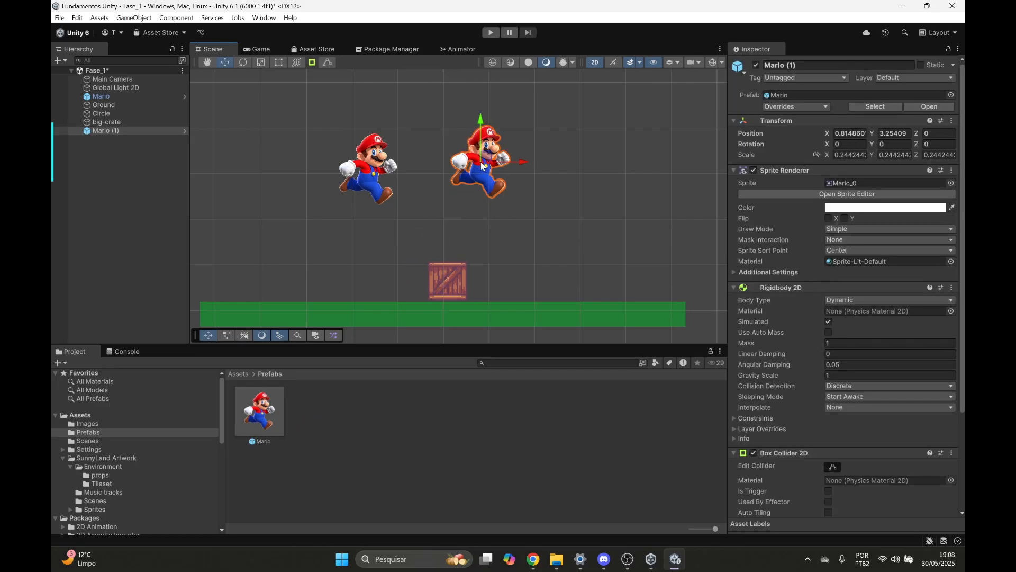
scroll(856, 290, down, 5)
scroll(802, 254, up, 5)
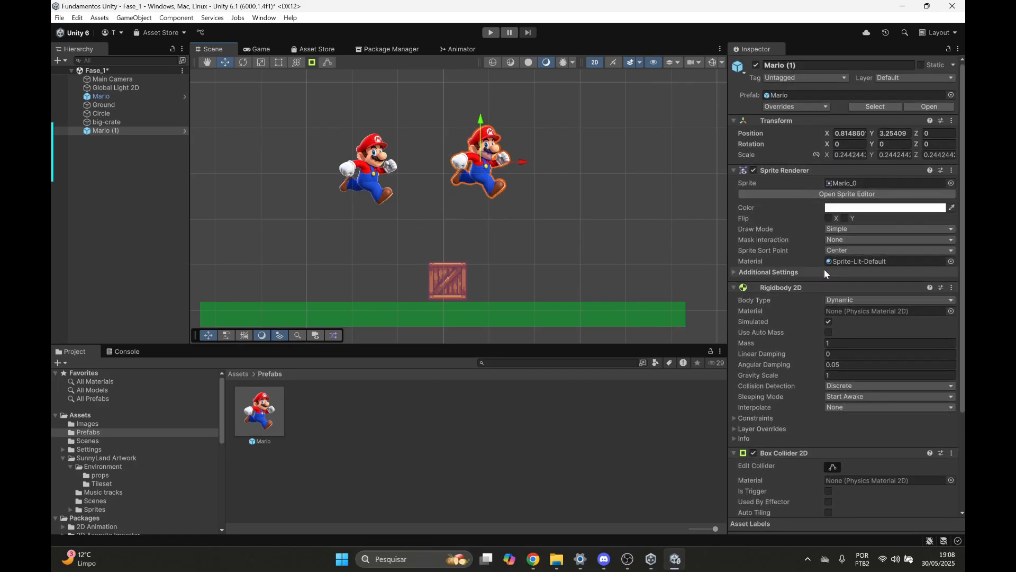
drag(249, 431, 585, 163)
Run the game to test how the three Marios fall, stop it and return to the Scene view.
key(ctrl+p)
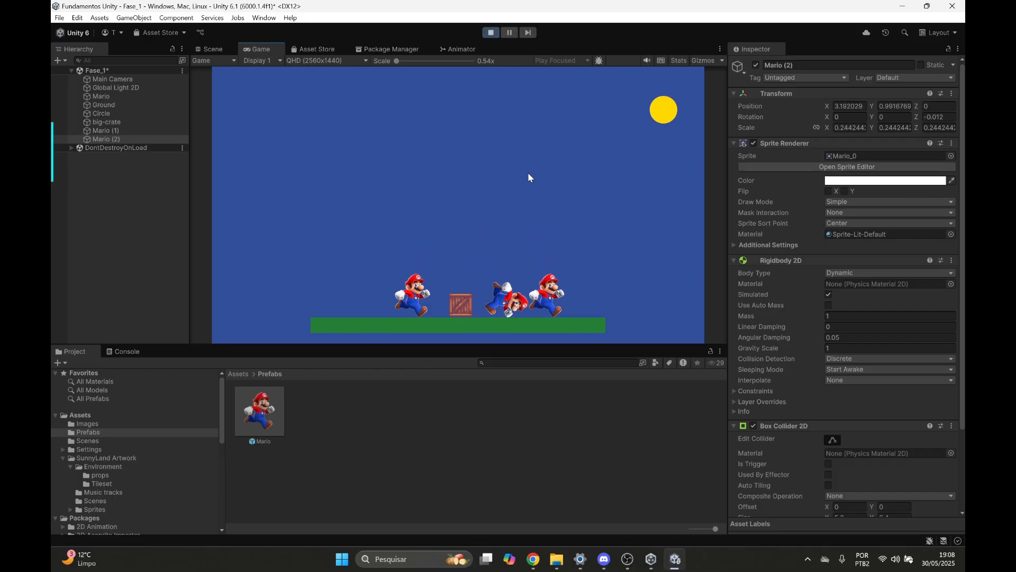
click(490, 32)
click(491, 33)
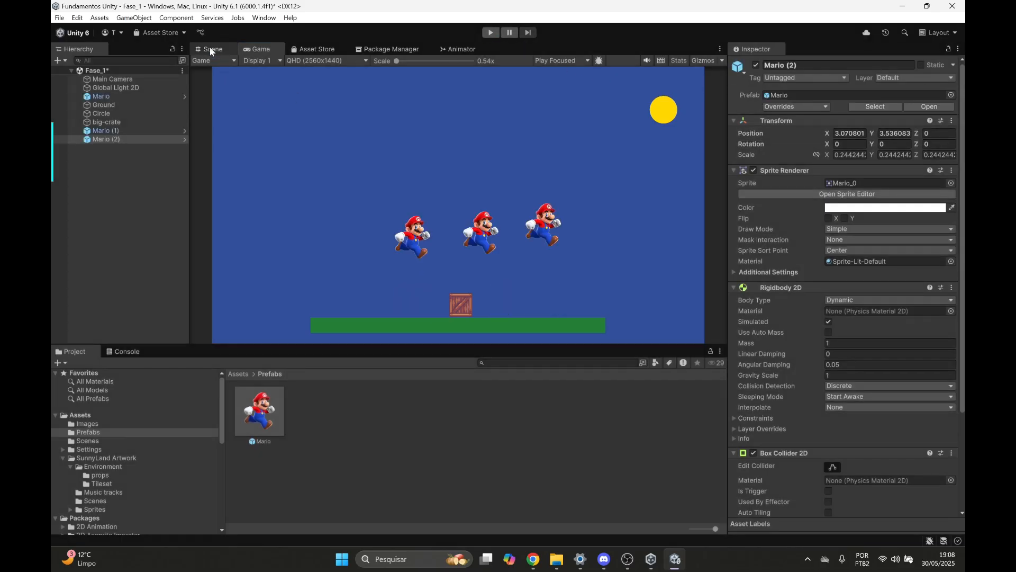
click(210, 49)
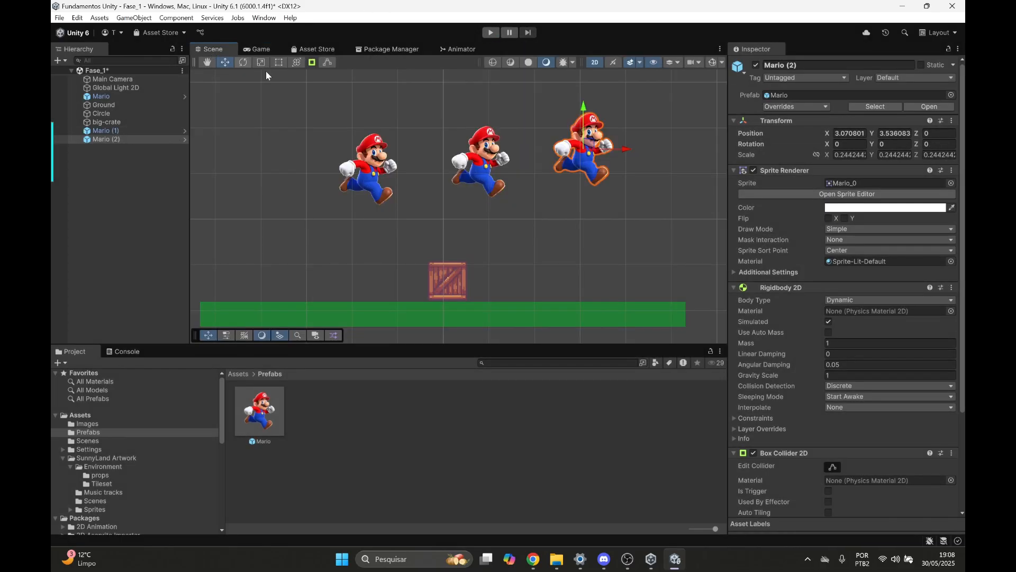
Freeze the Z rotation of the middle Mario in its Rigidbody 2D constraints and run the game to test it.
click(485, 157)
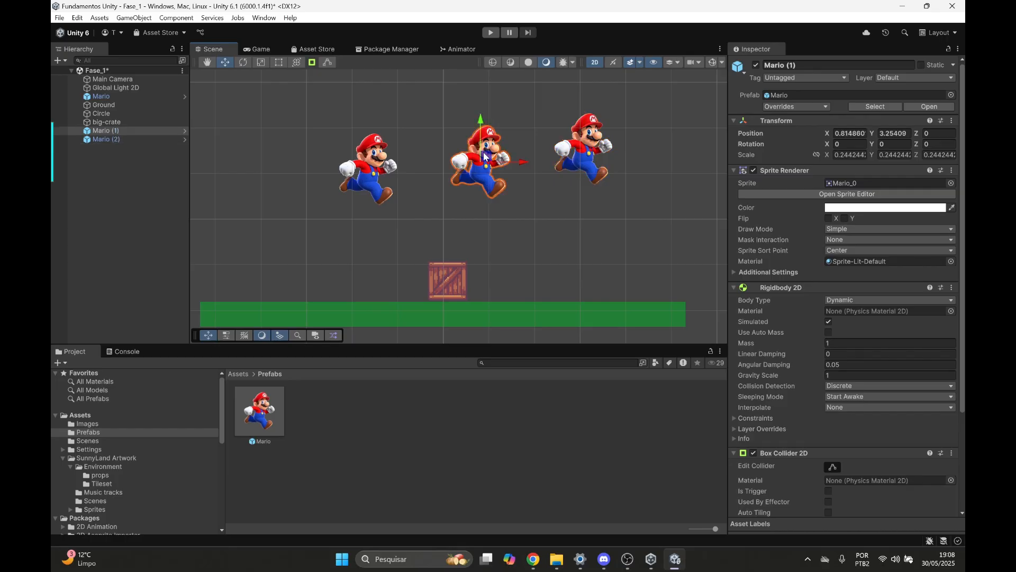
scroll(786, 260, down, 3)
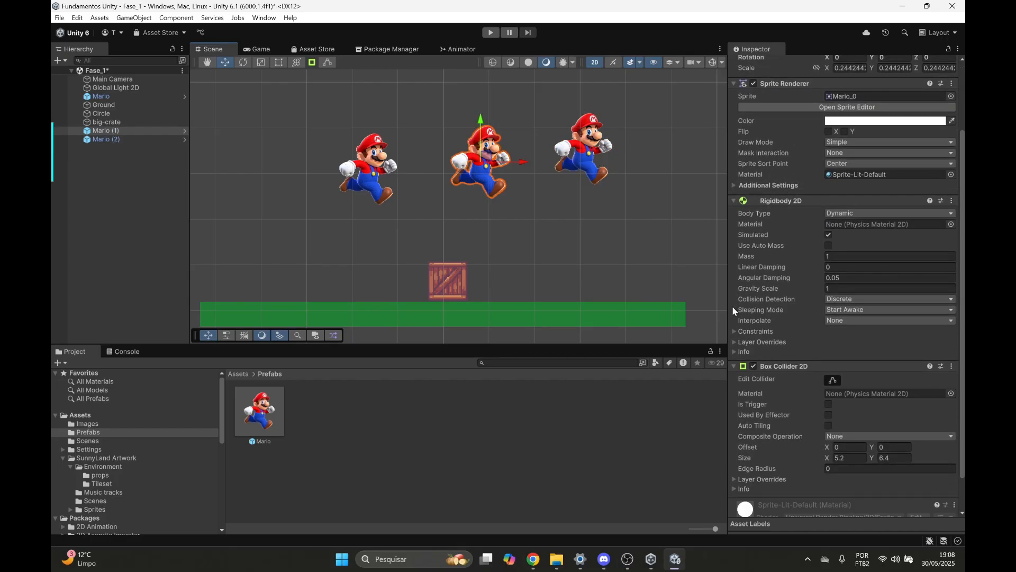
scroll(734, 311, down, 2)
click(734, 293)
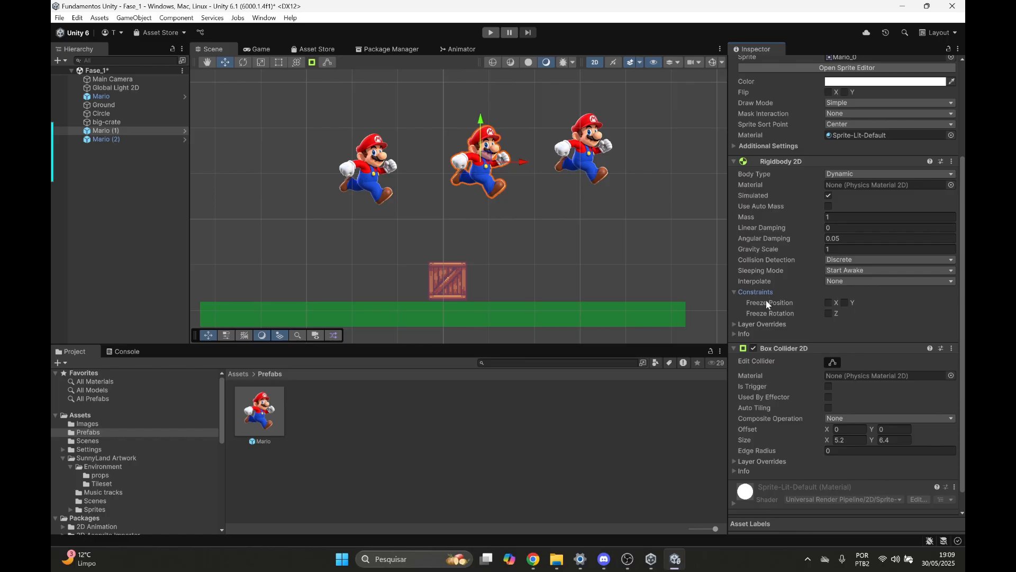
click(829, 313)
click(260, 49)
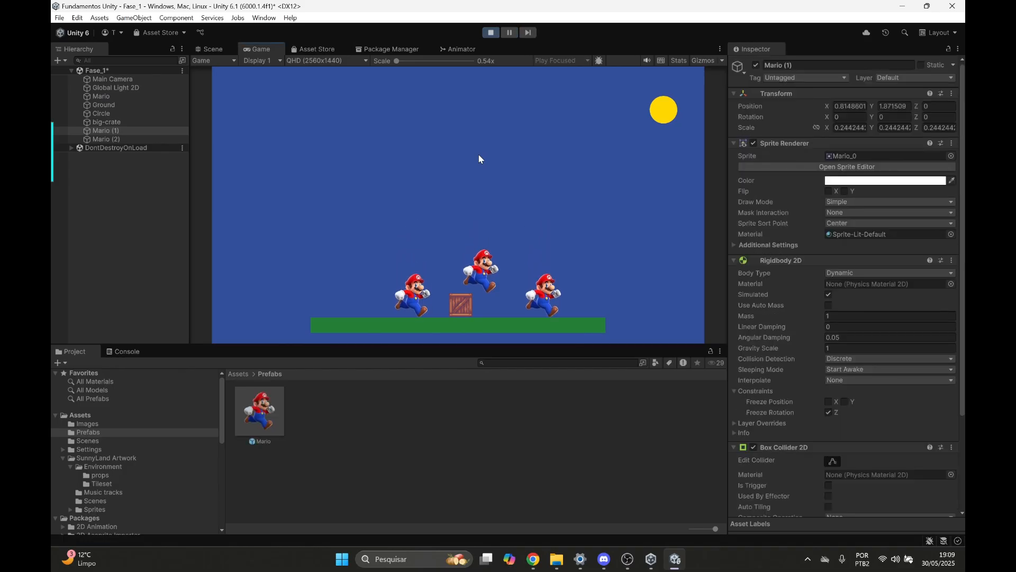
click(492, 33)
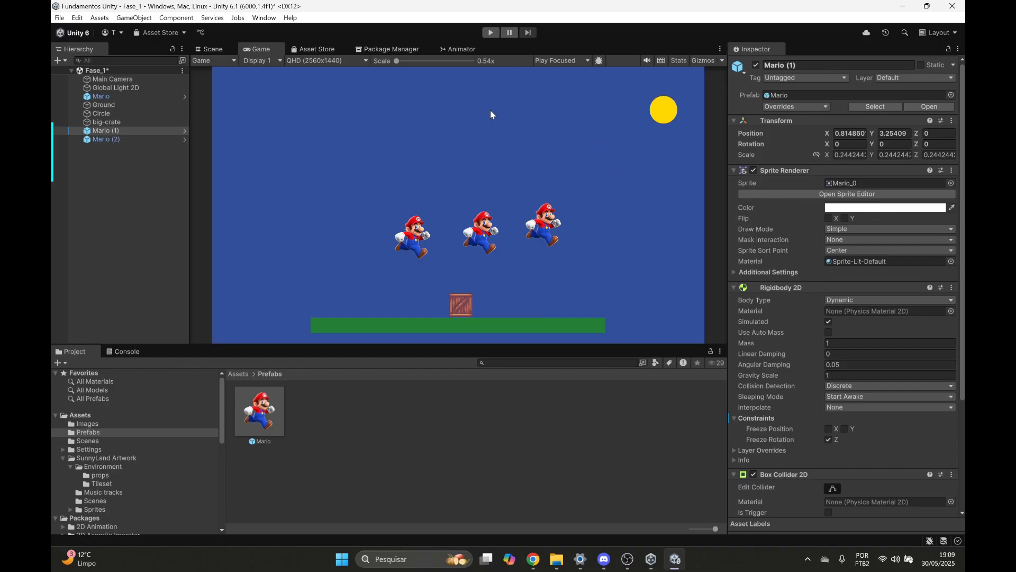
Compare the Freeze Rotation constraint of the three Mario instances in the Scene view.
scroll(787, 143, down, 2)
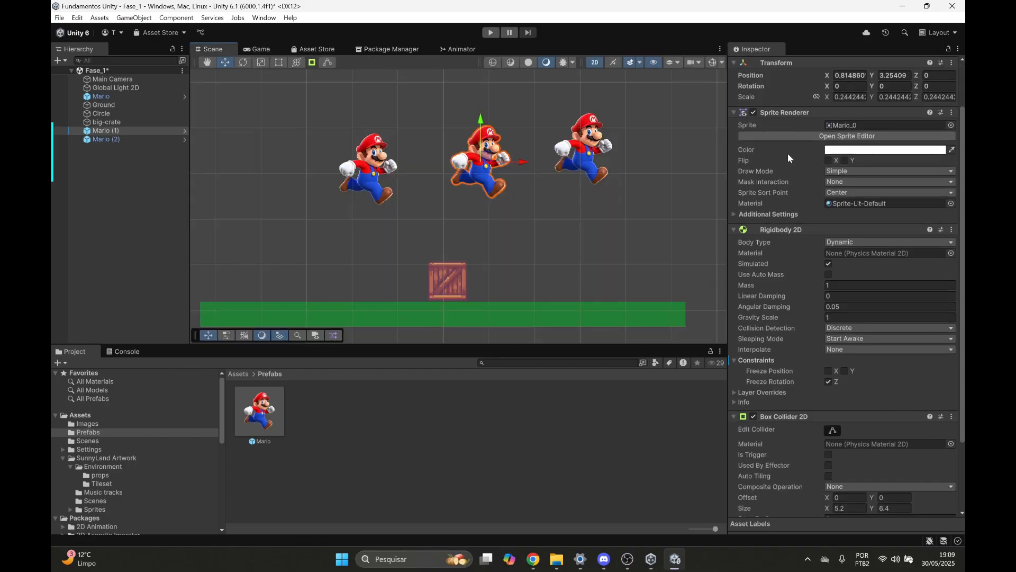
scroll(787, 153, down, 3)
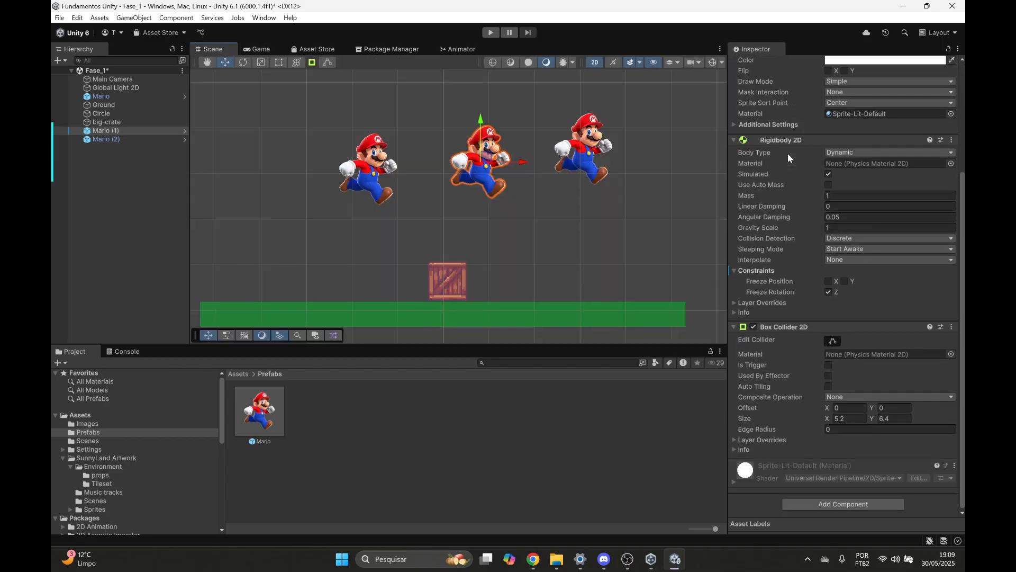
click(829, 293)
scroll(787, 297, up, 5)
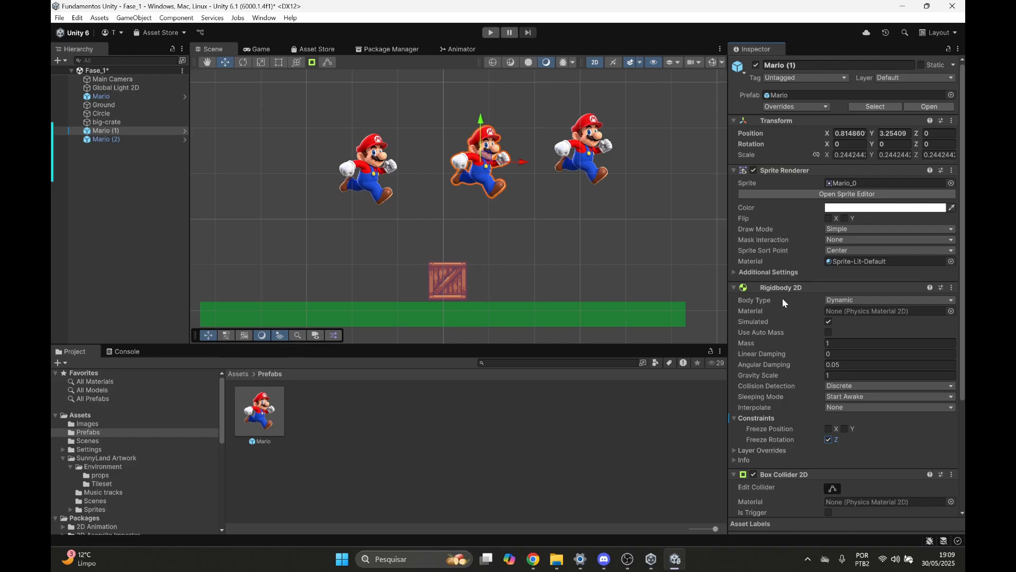
click(385, 149)
click(489, 159)
click(370, 160)
click(583, 151)
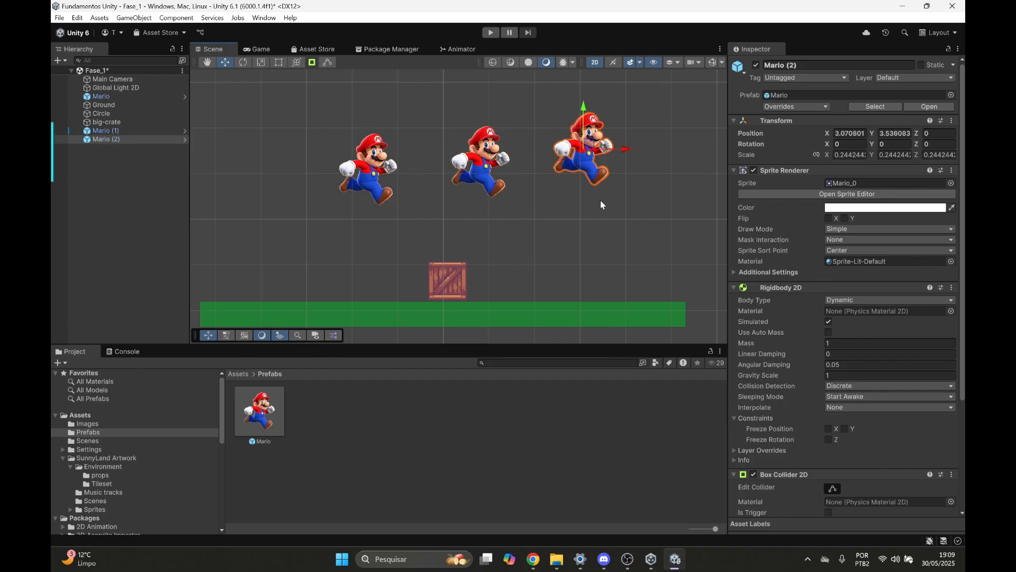
click(510, 183)
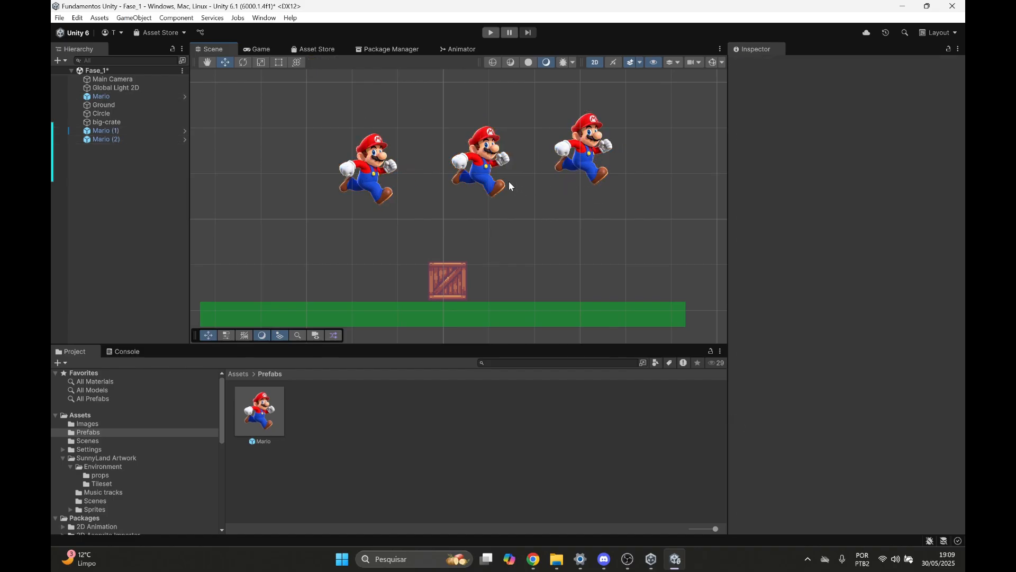
click(477, 173)
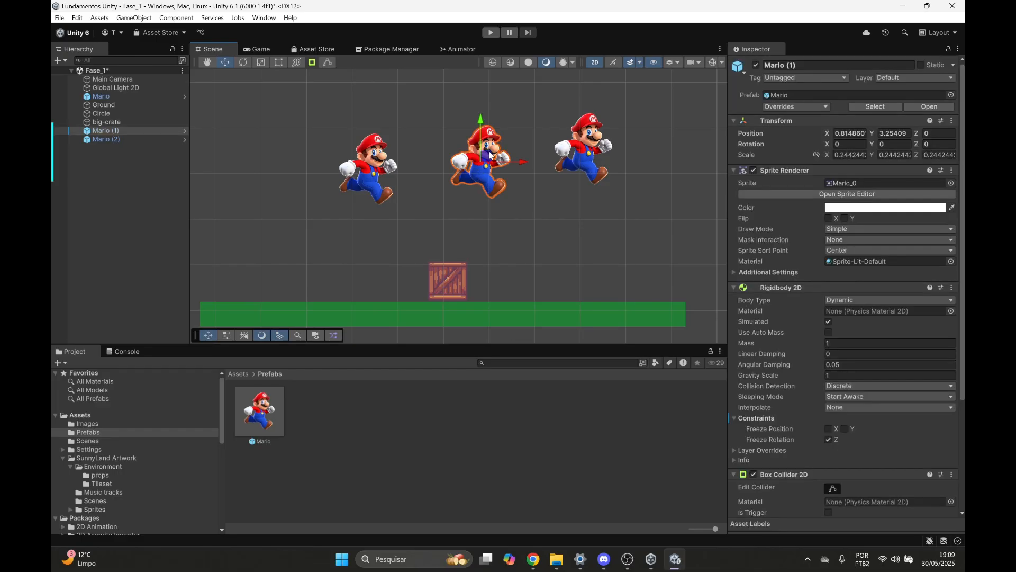
right_click(490, 154)
click(493, 116)
click(501, 137)
scroll(505, 152, down, 2)
middle_drag(517, 153, 502, 132)
scroll(881, 215, down, 5)
scroll(881, 215, up, 5)
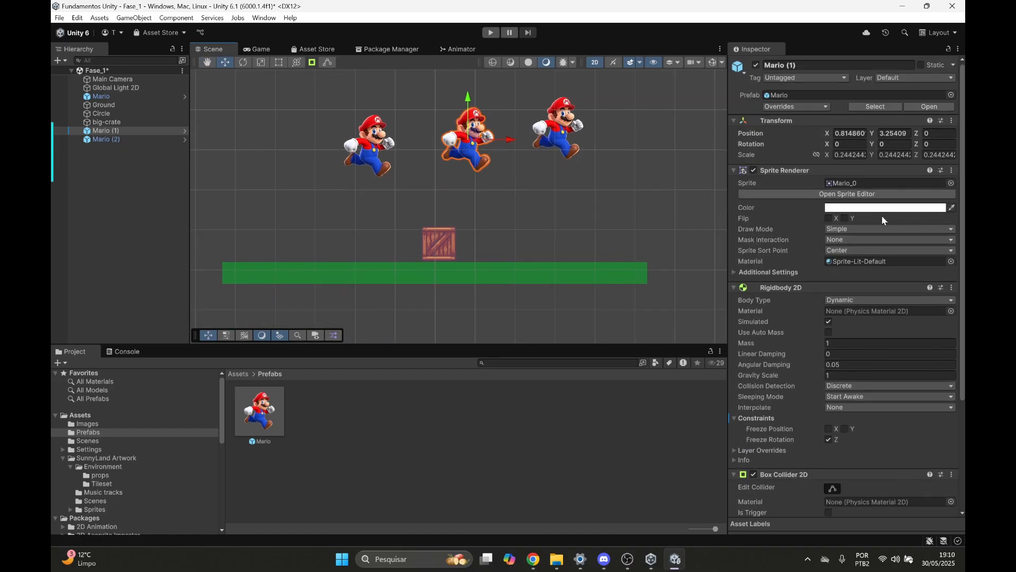
Apply all overrides of the middle Mario, including its Rigidbody 2D change, to the Mario prefab.
click(822, 107)
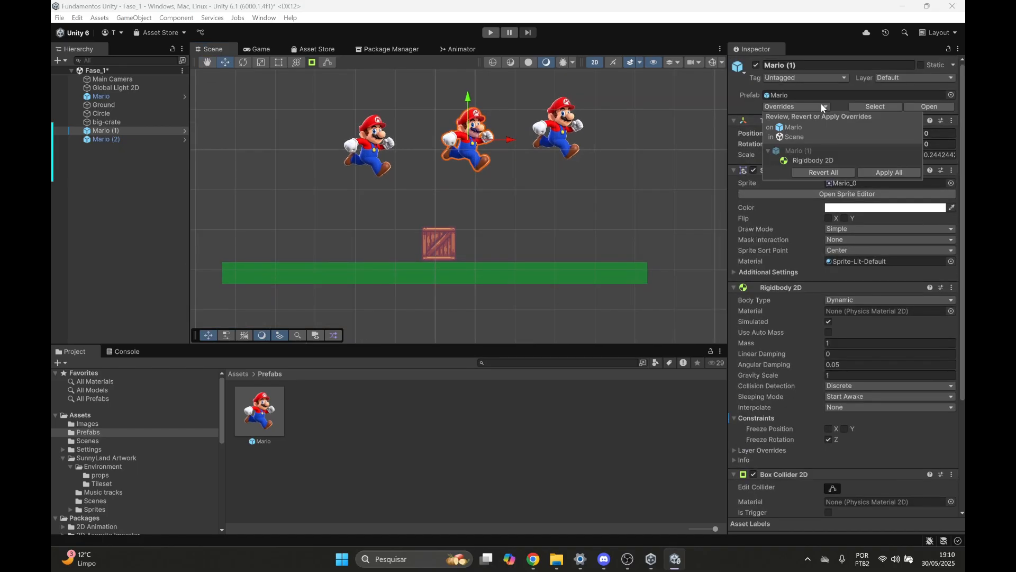
click(821, 104)
click(828, 106)
click(820, 103)
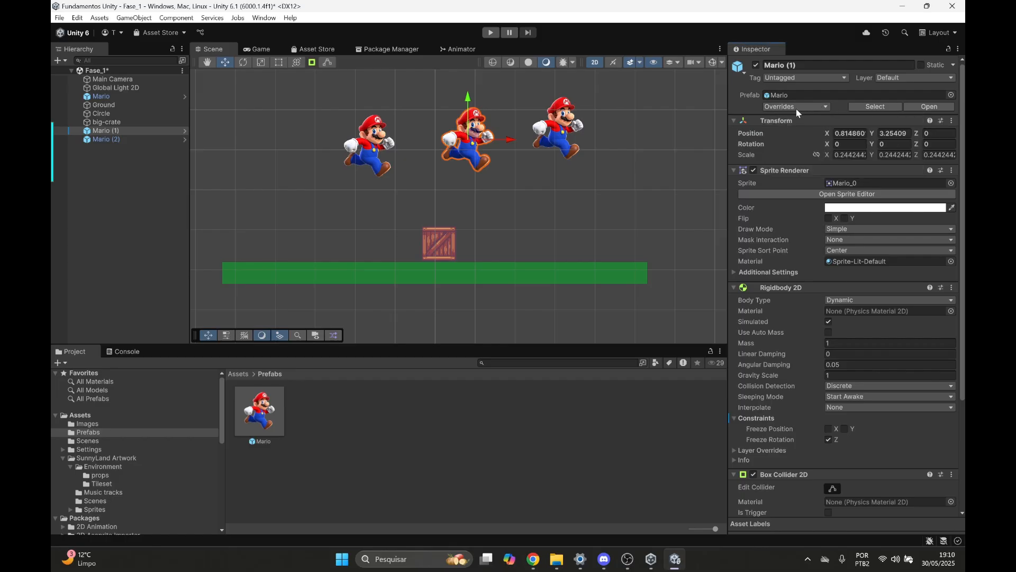
click(807, 108)
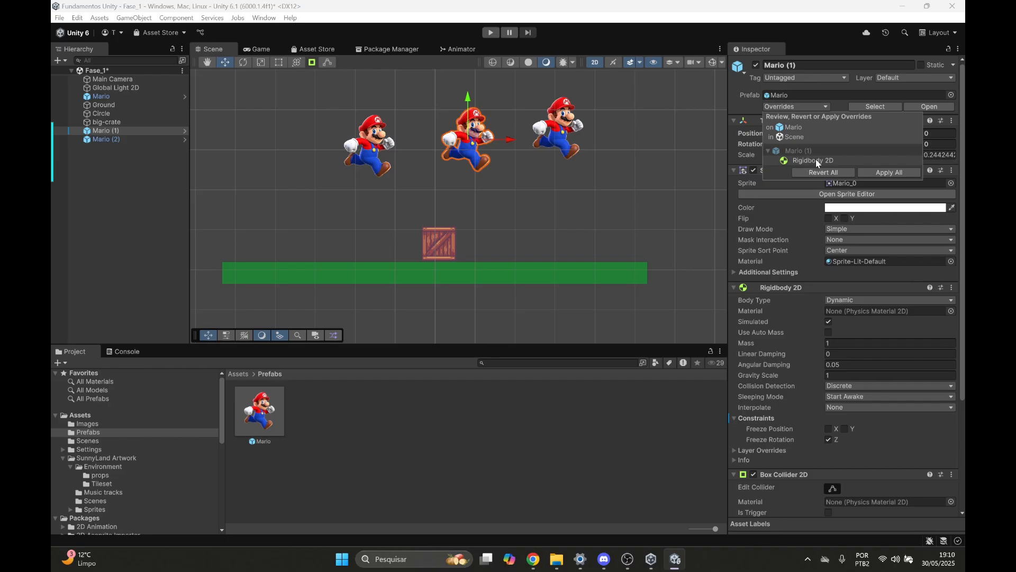
click(881, 173)
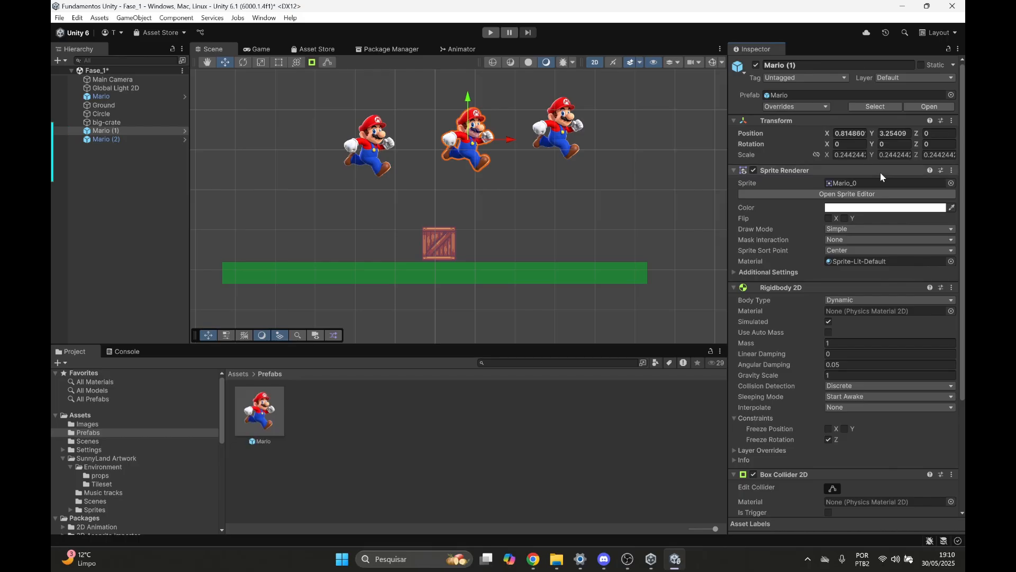
Move the original Mario above the crate, to X -0.59 and Y 3.3, and run the game to test its frozen rotation.
click(373, 164)
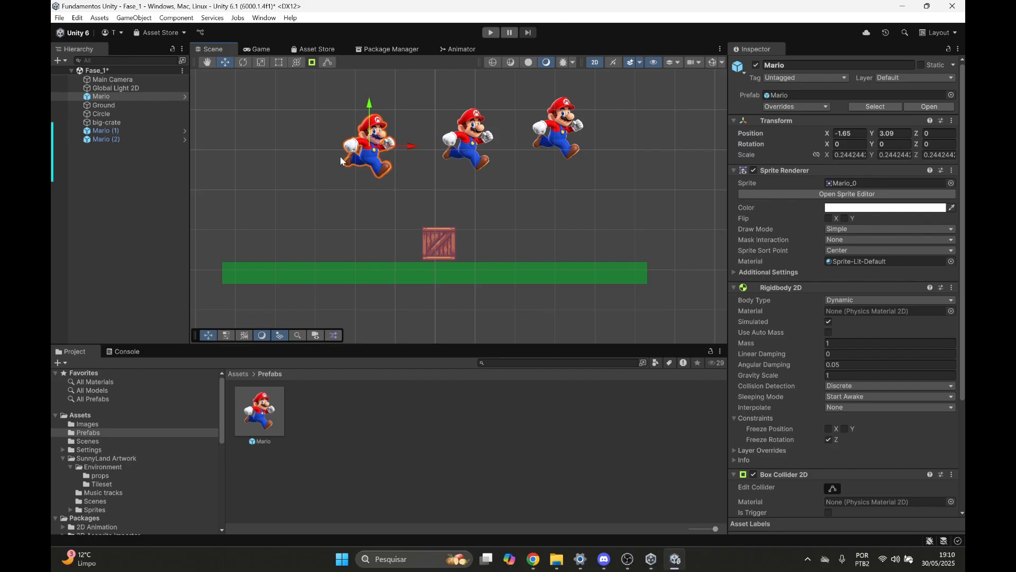
drag(379, 139, 421, 129)
click(261, 49)
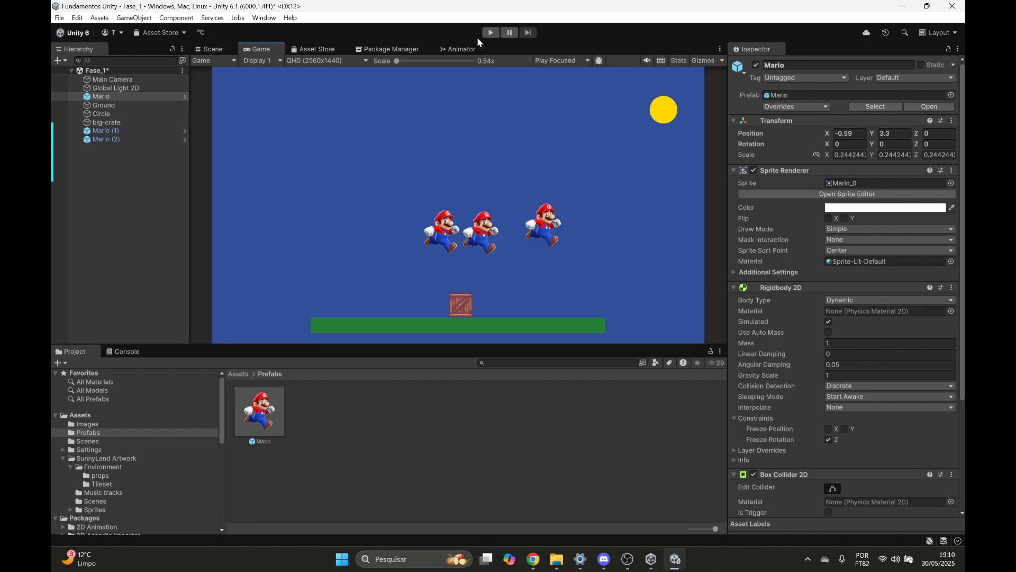
click(490, 33)
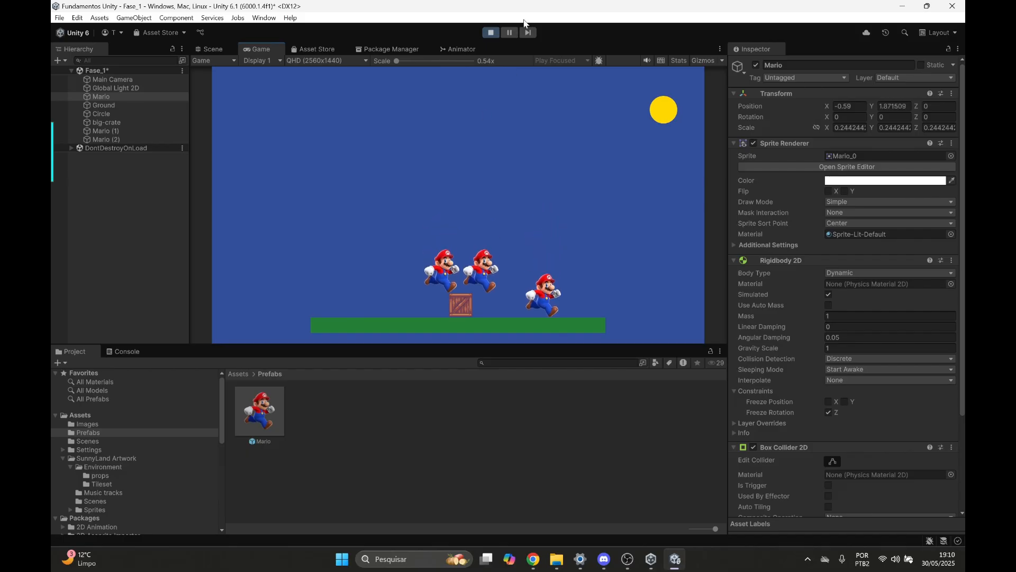
click(492, 33)
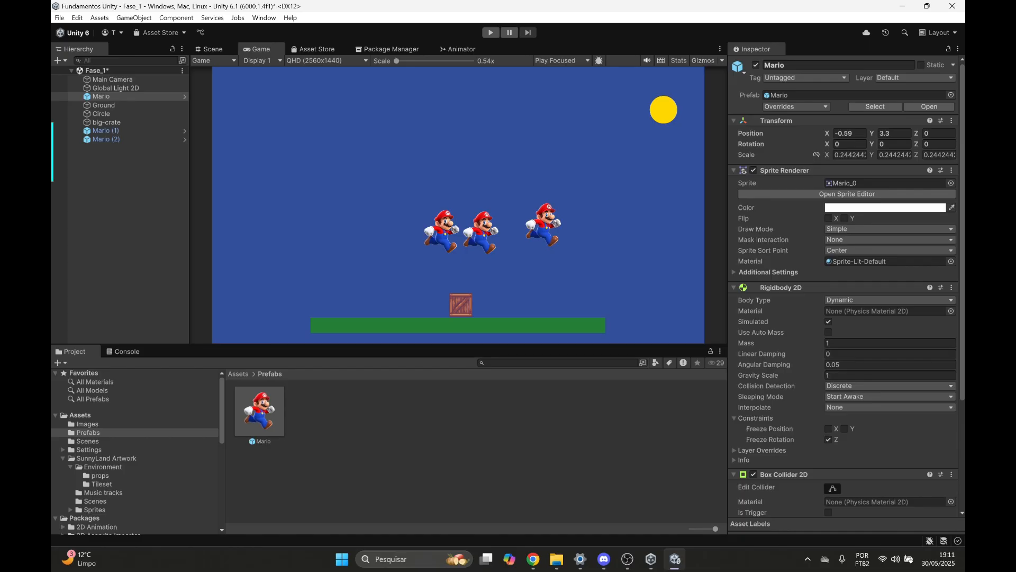
click(203, 50)
middle_drag(401, 176, 378, 221)
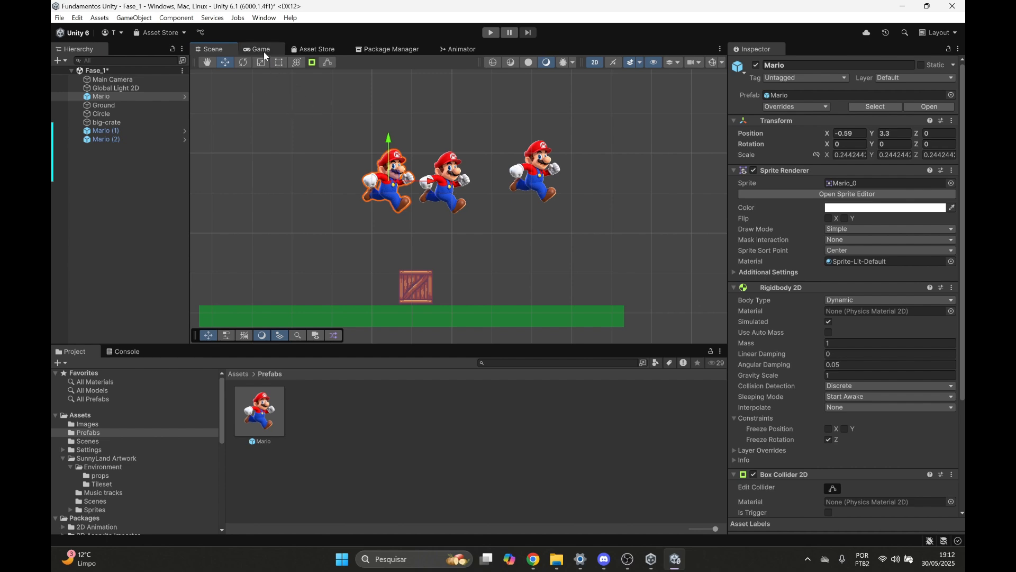
Switch to the Canva presentation in Chrome and advance from the Prefabs slide to the closing slide.
mouse_move(539, 565)
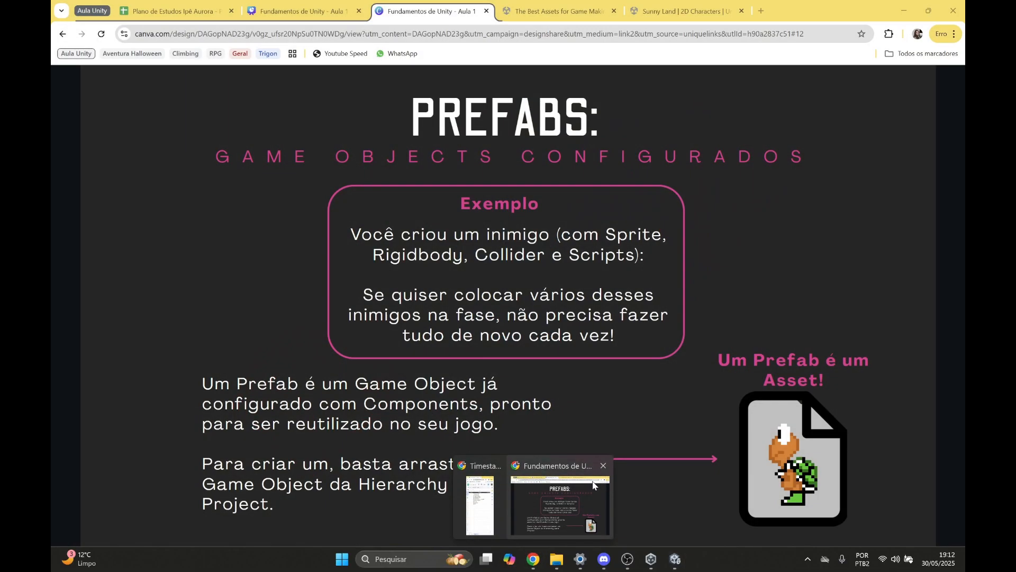
click(560, 510)
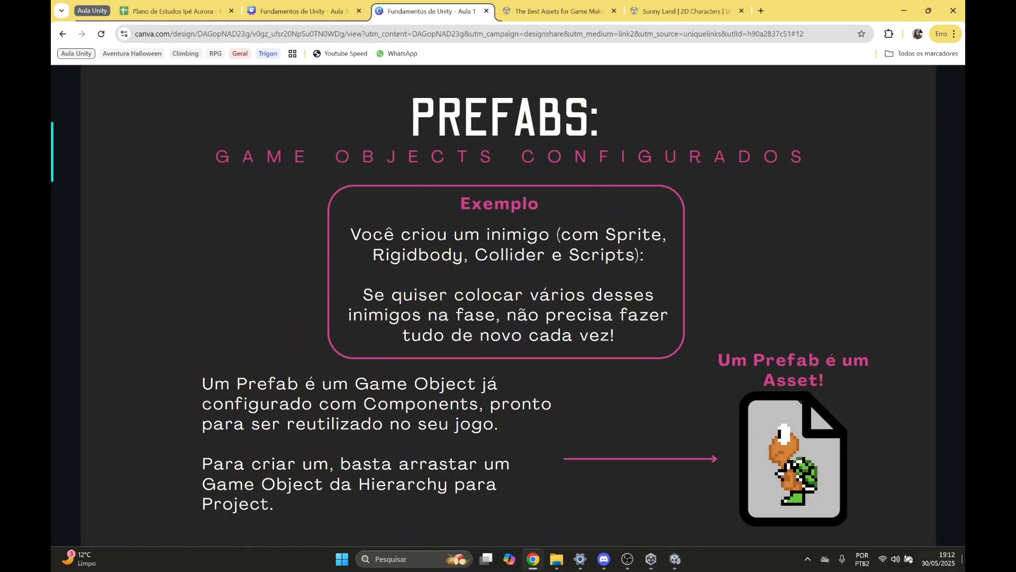
click(885, 450)
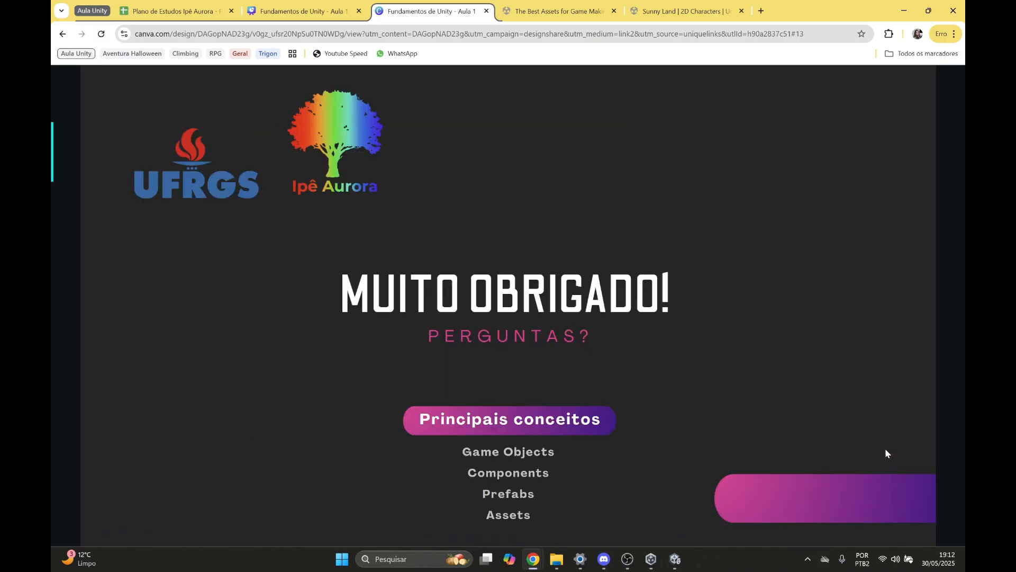
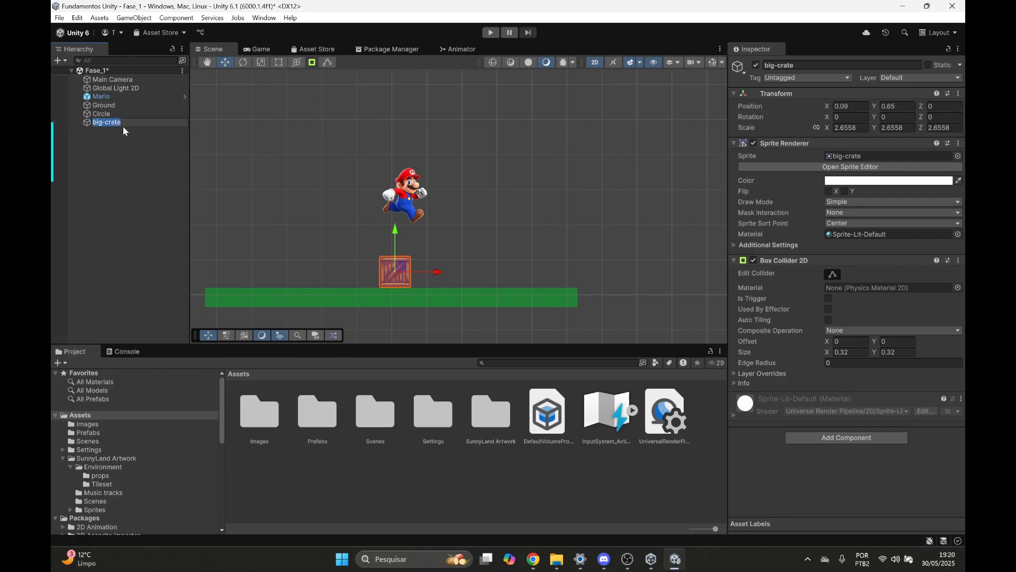
Rename the big-crate object as Caixa and save it as a prefab in the Prefabs folder.
text(Caixa)
key(Return)
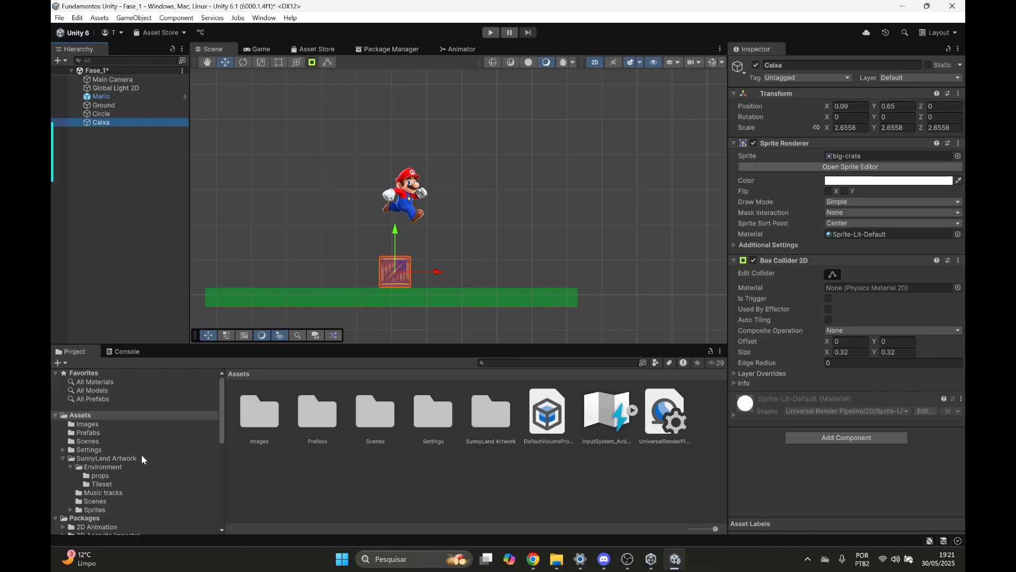
double_click(325, 420)
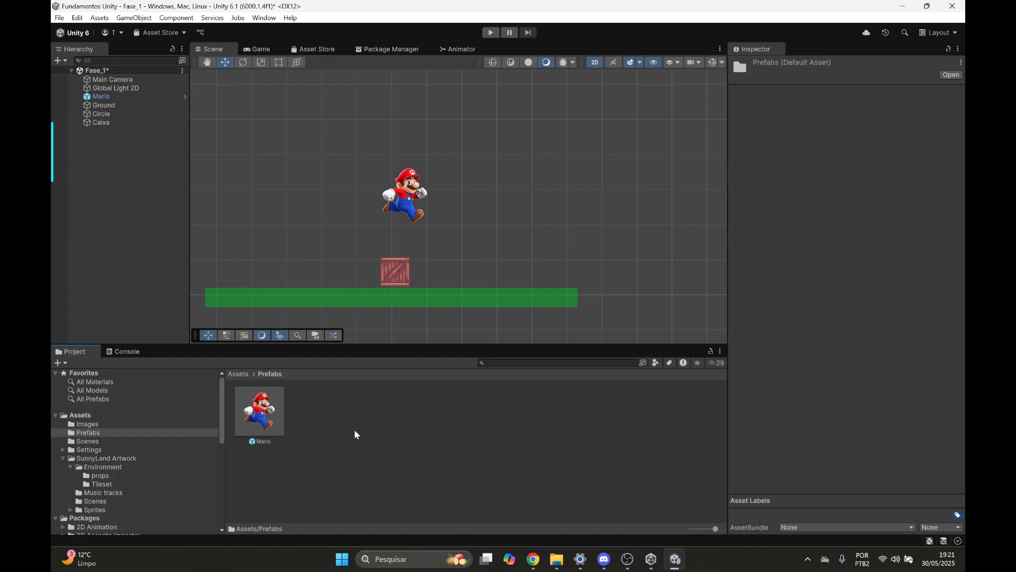
click(239, 374)
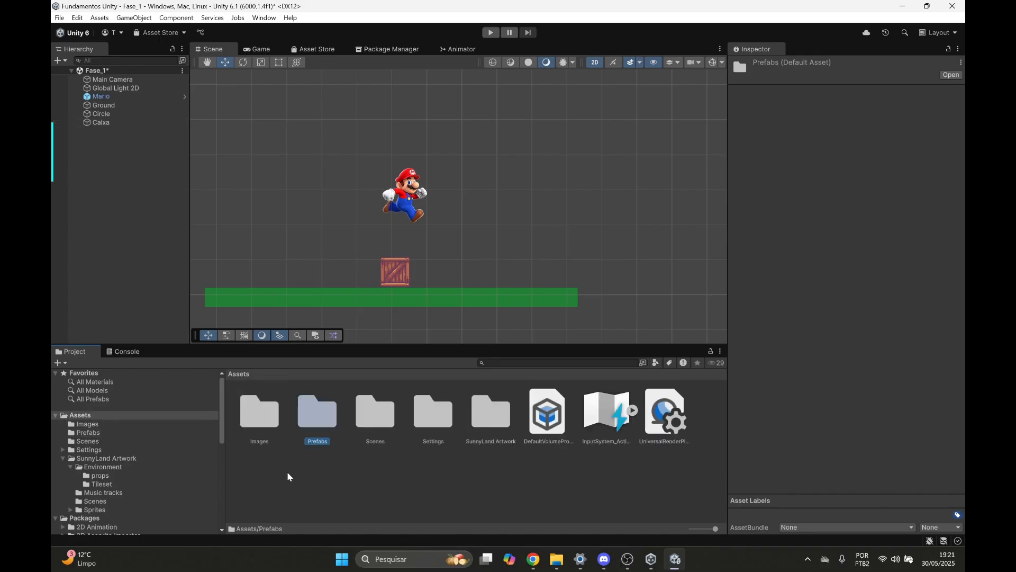
double_click(317, 414)
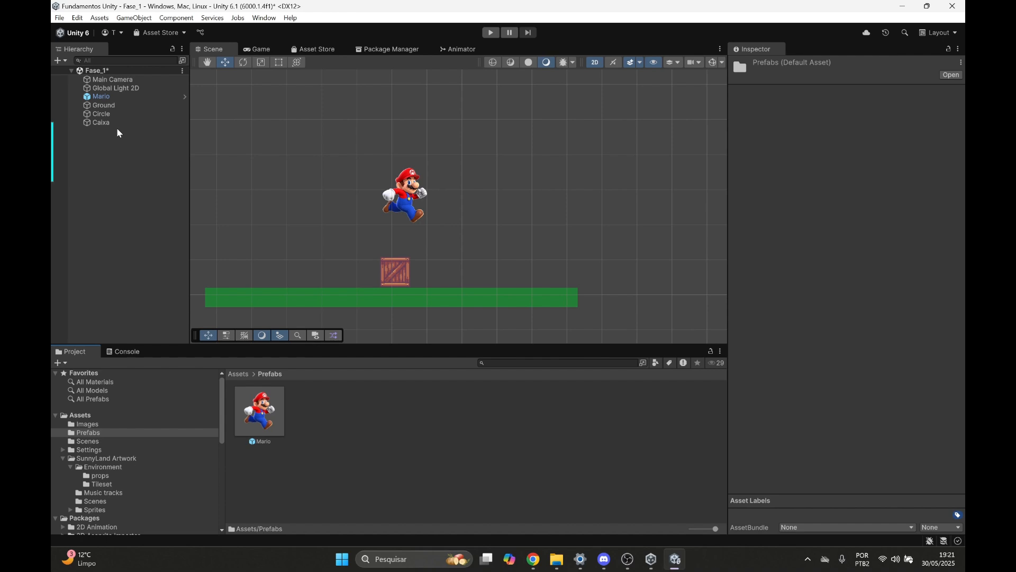
click(91, 122)
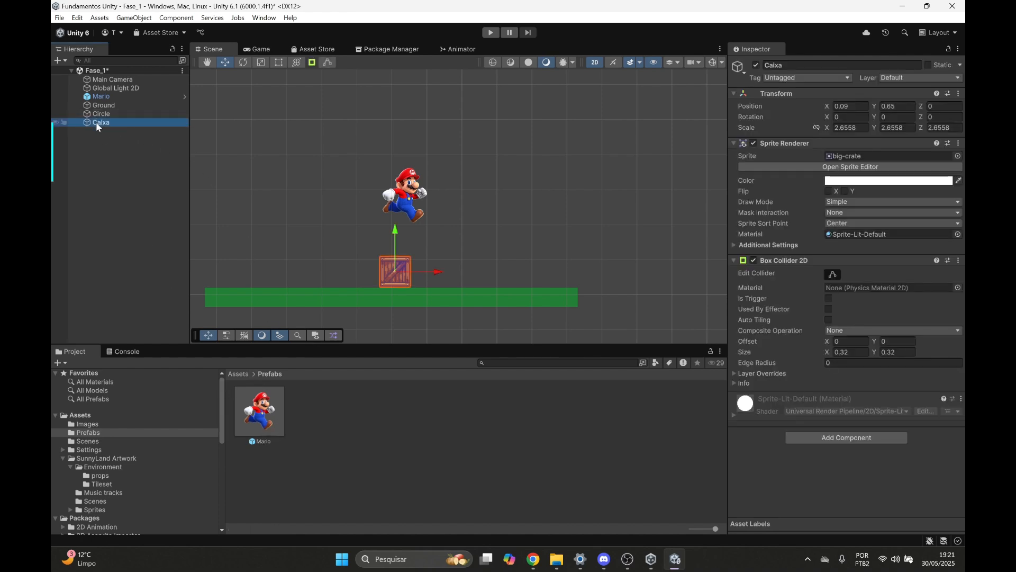
drag(91, 125, 102, 139)
drag(187, 292, 352, 418)
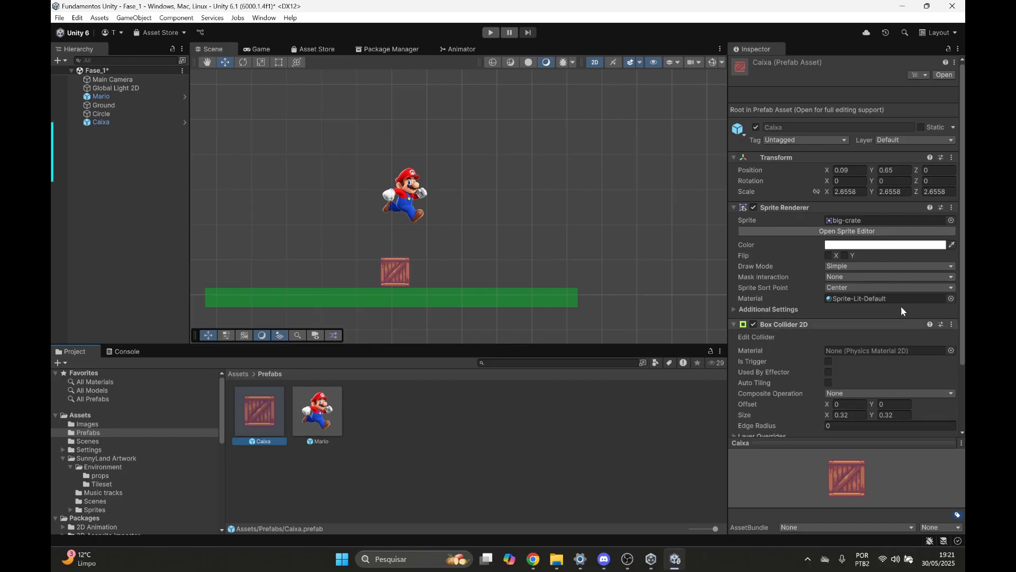
Place three Caixa prefab instances on the green ground: one left of the original crate and two right of it, at about X 3.45 and 1.95.
scroll(866, 247, down, 3)
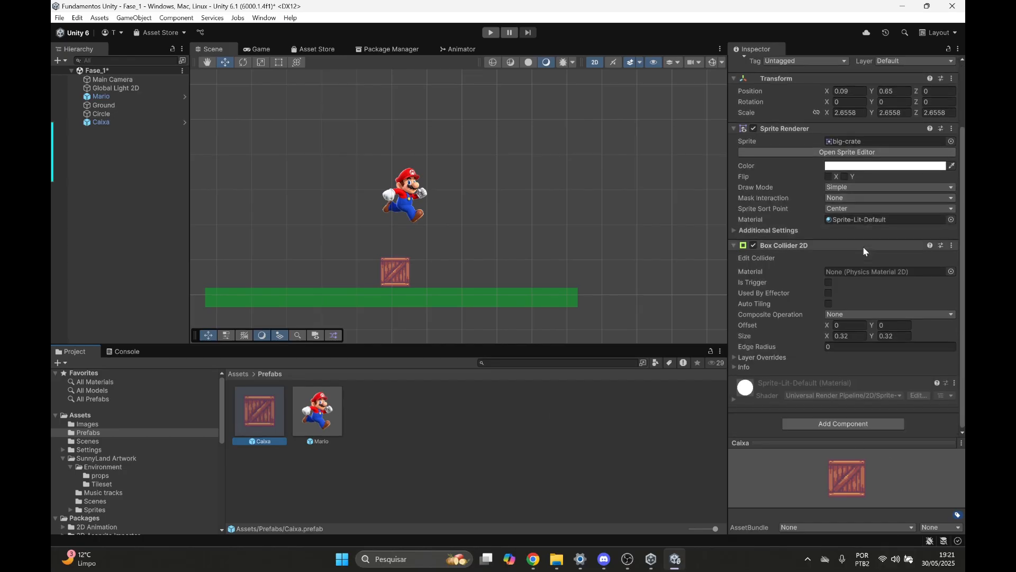
drag(252, 430, 296, 274)
drag(488, 250, 513, 275)
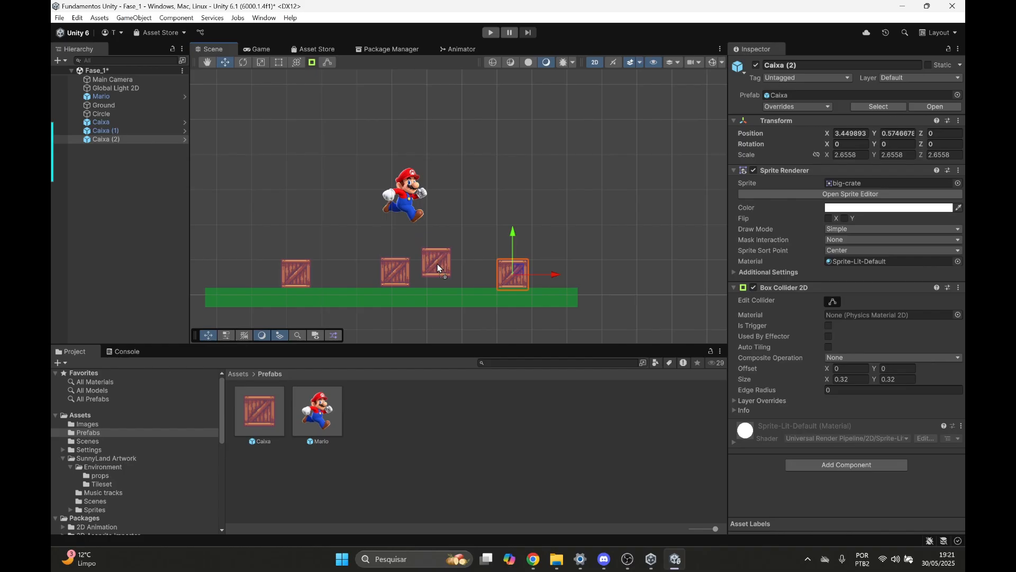
drag(460, 274, 460, 274)
click(516, 271)
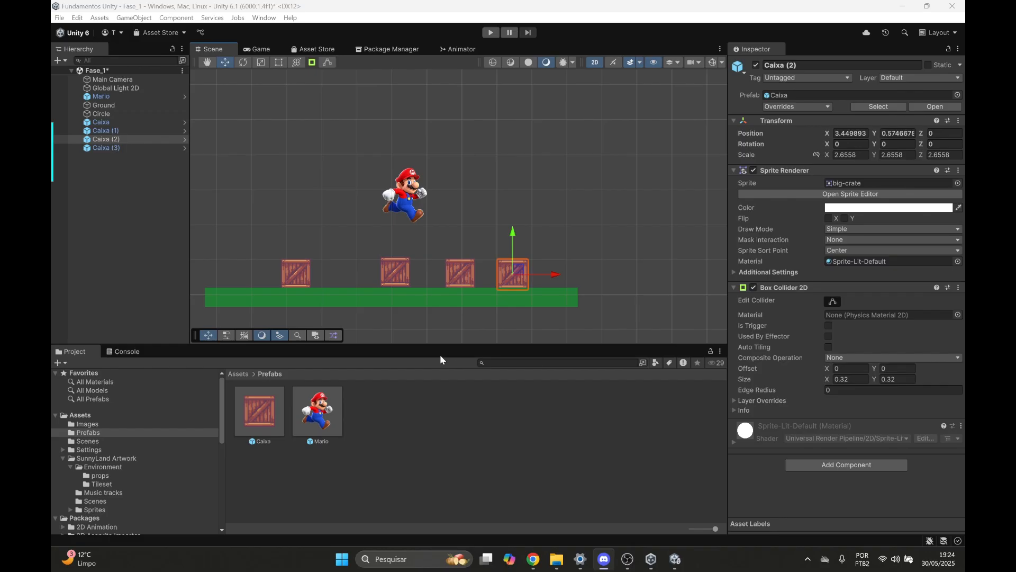
Open the Mario prefab for editing and nest a Caixa prefab instance directly beneath Mario's feet.
middle_drag(413, 252, 457, 261)
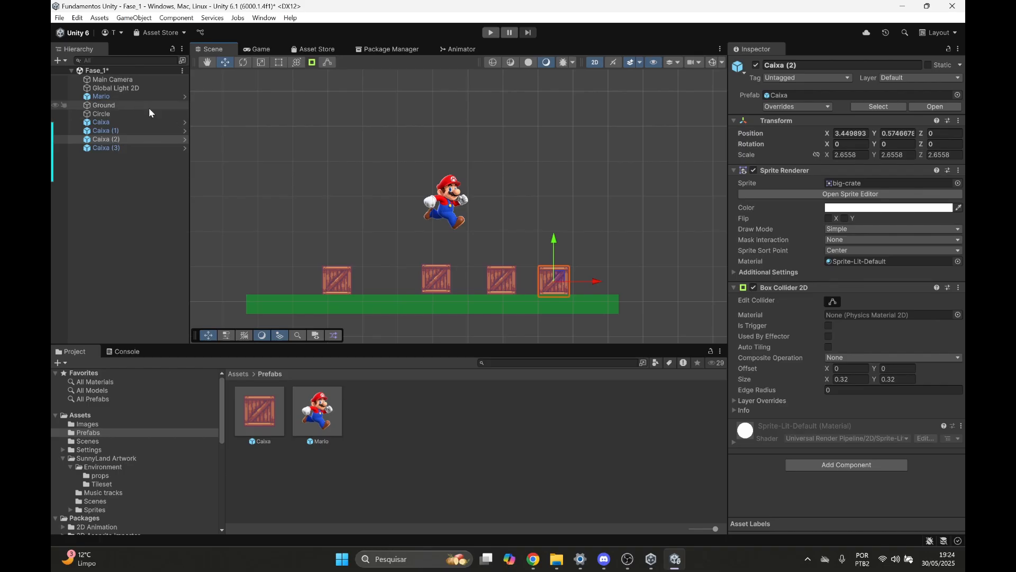
double_click(130, 97)
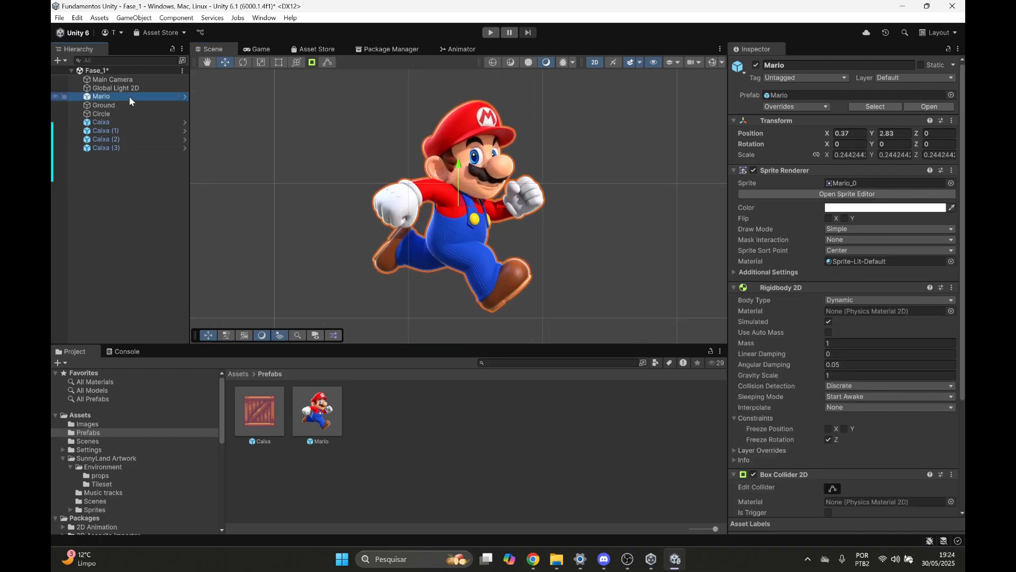
scroll(298, 118, down, 3)
middle_drag(297, 124, 391, 127)
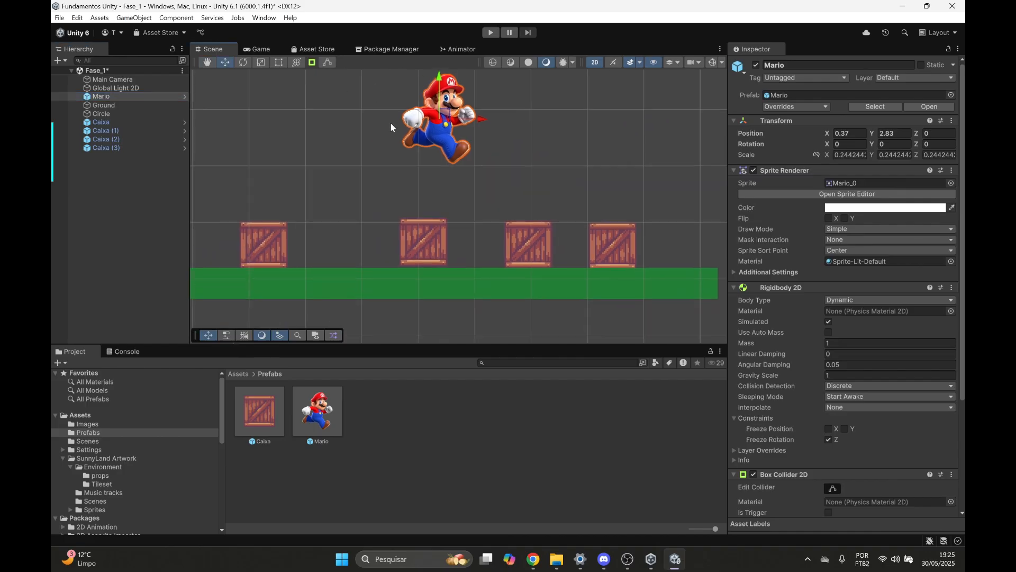
click(320, 420)
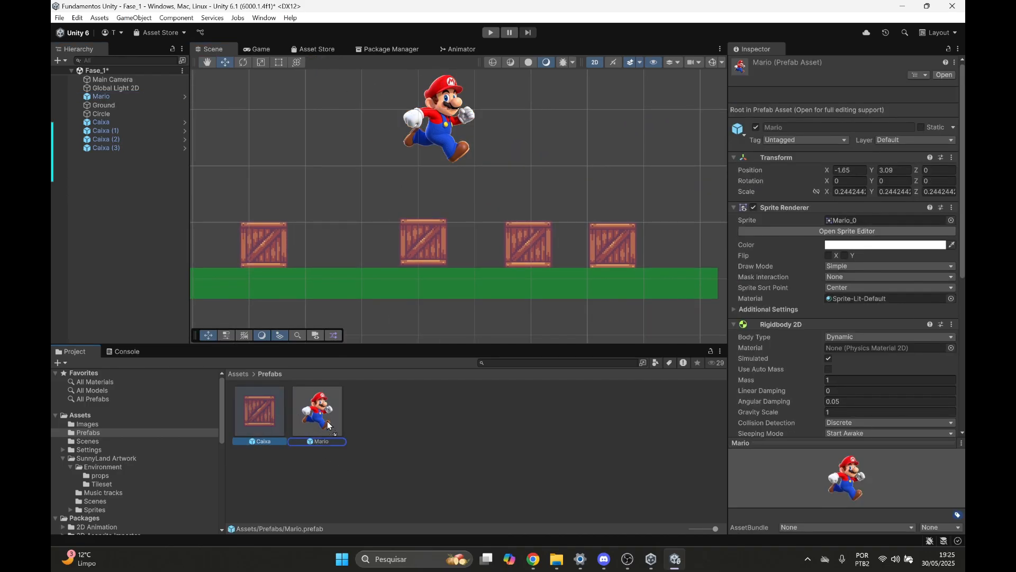
double_click(326, 423)
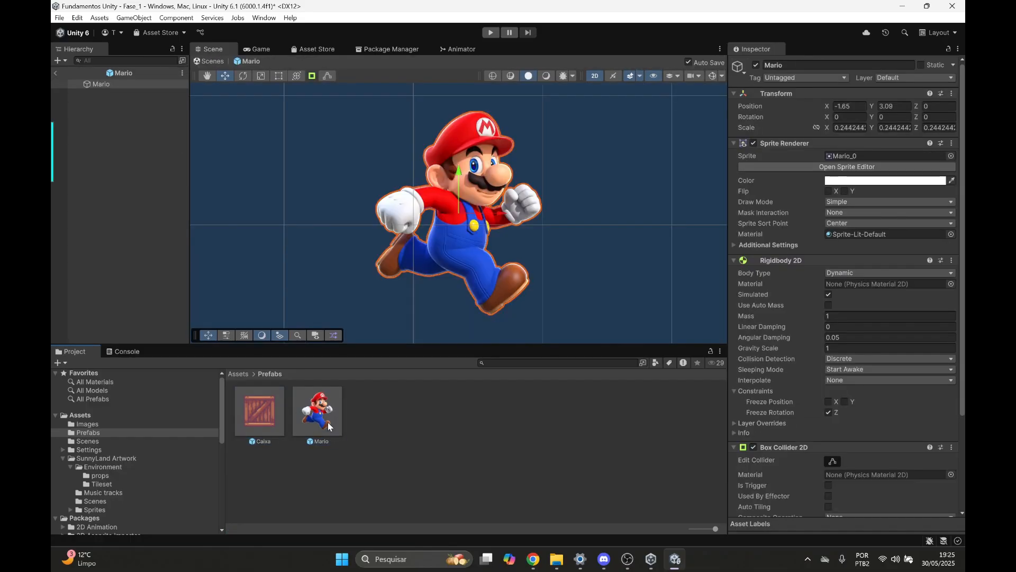
scroll(446, 236, down, 6)
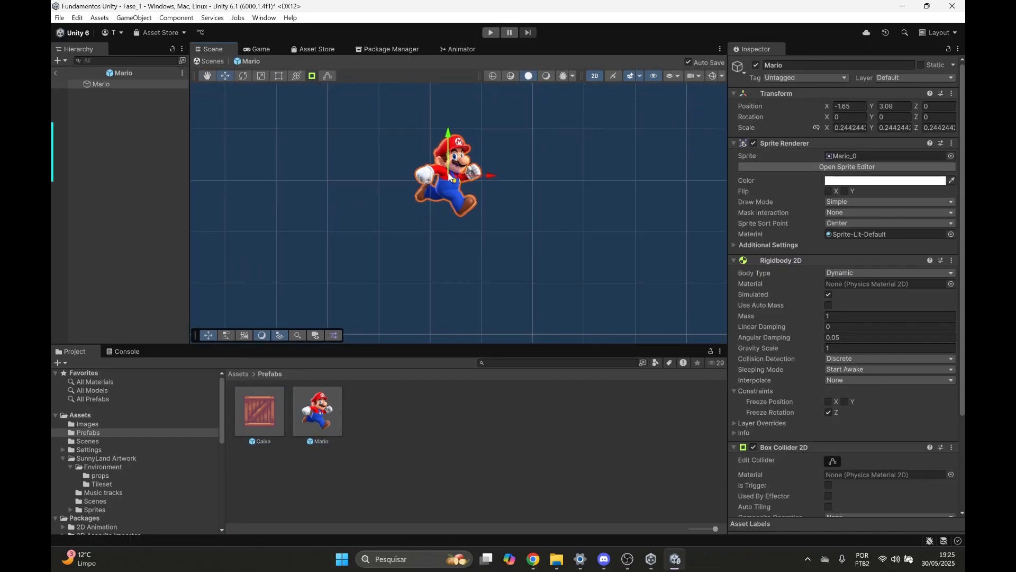
scroll(457, 196, down, 1)
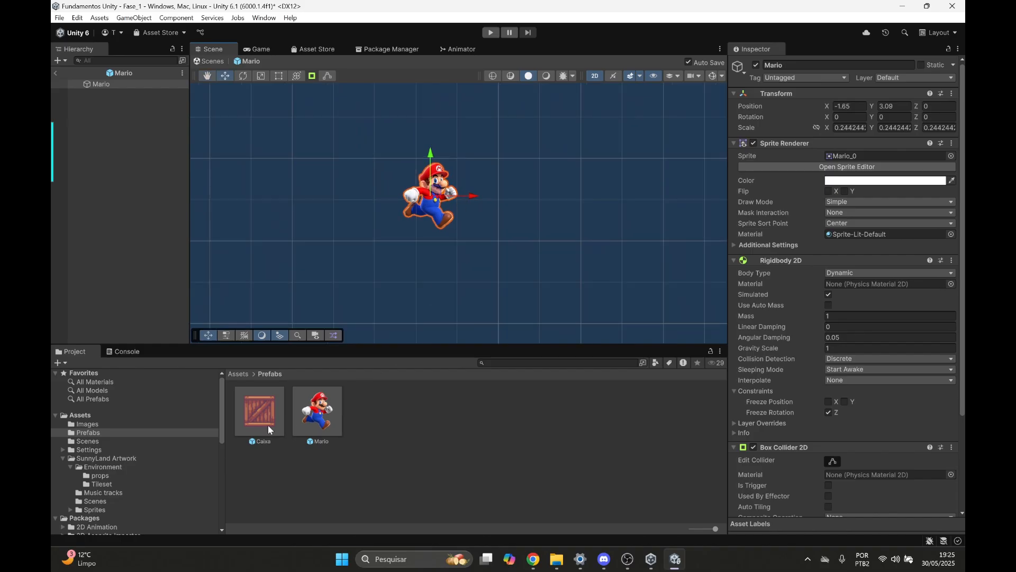
drag(248, 429, 399, 319)
drag(430, 252, 432, 253)
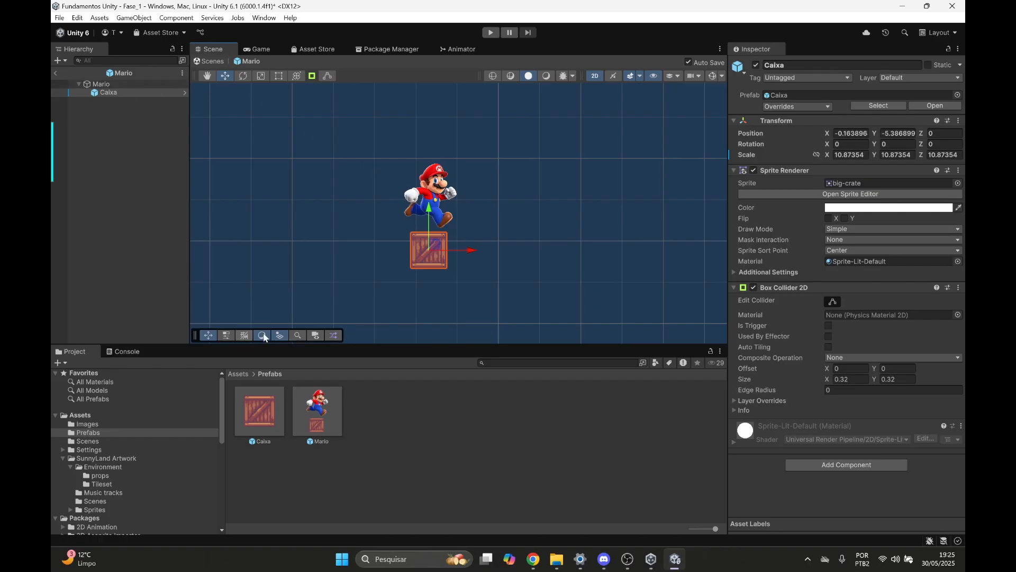
click(397, 311)
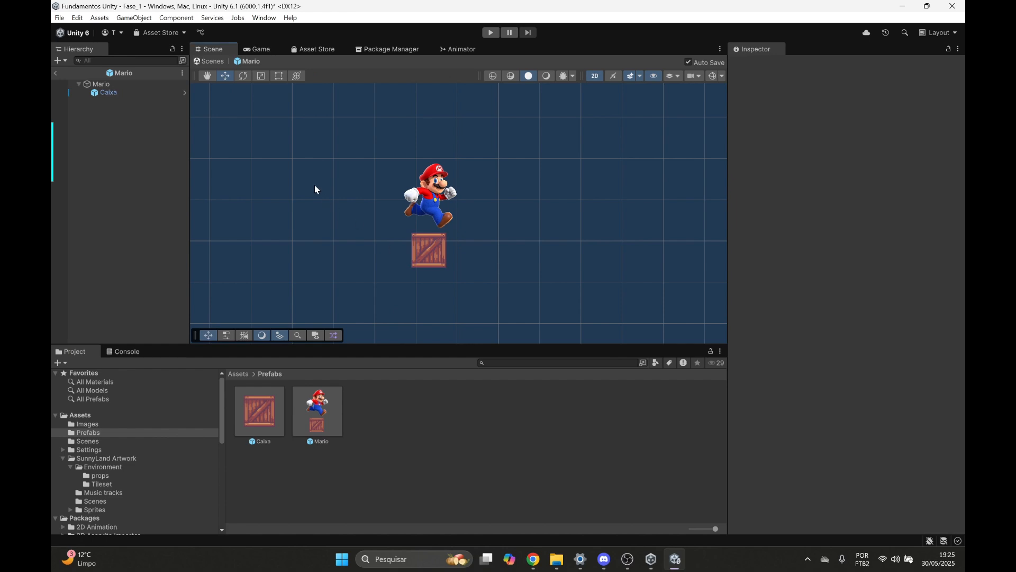
Return to the Fase_1 scene and move Mario up and to the right, to X 1.24 and Y 3.9.
click(201, 61)
scroll(346, 167, down, 5)
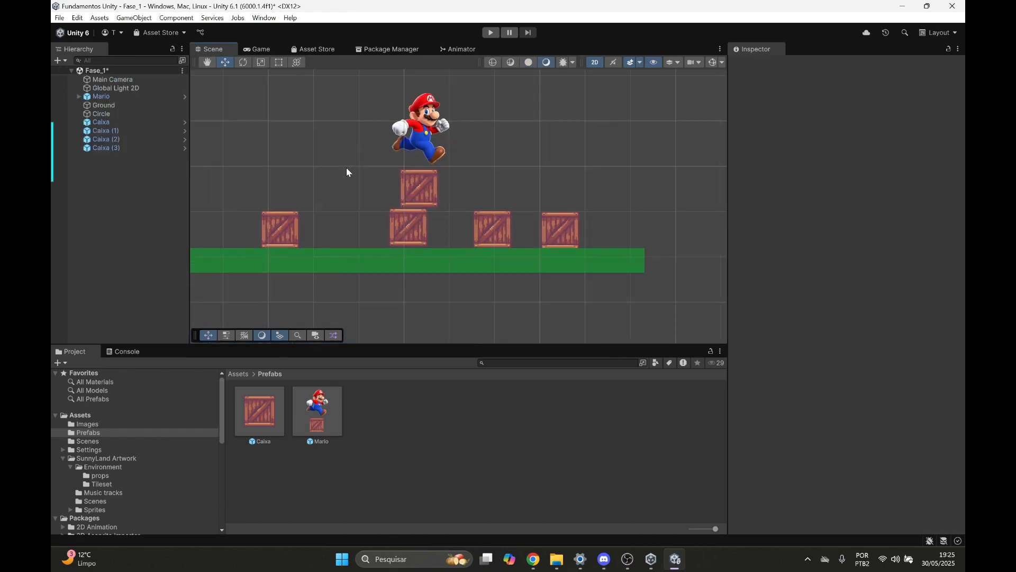
middle_drag(346, 167, 357, 234)
click(451, 204)
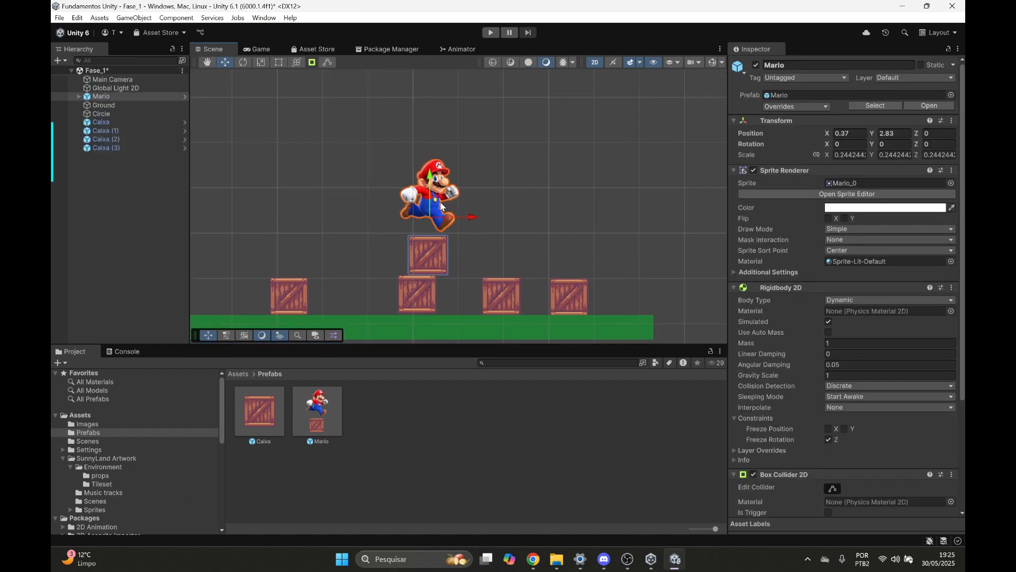
drag(436, 212, 475, 164)
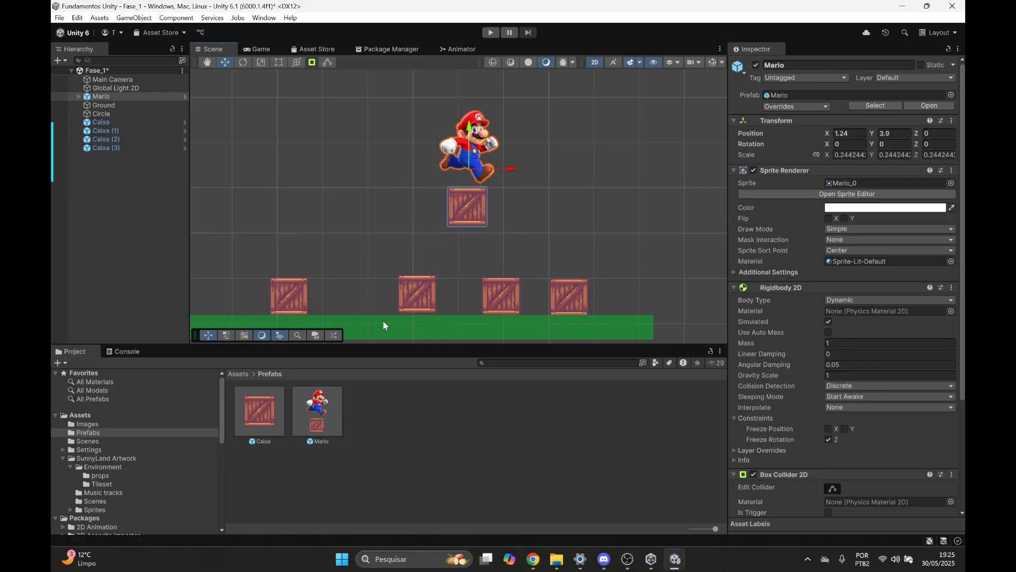
Set the scale of the Caixa prefab asset to 3 on X, Y and Z.
click(262, 417)
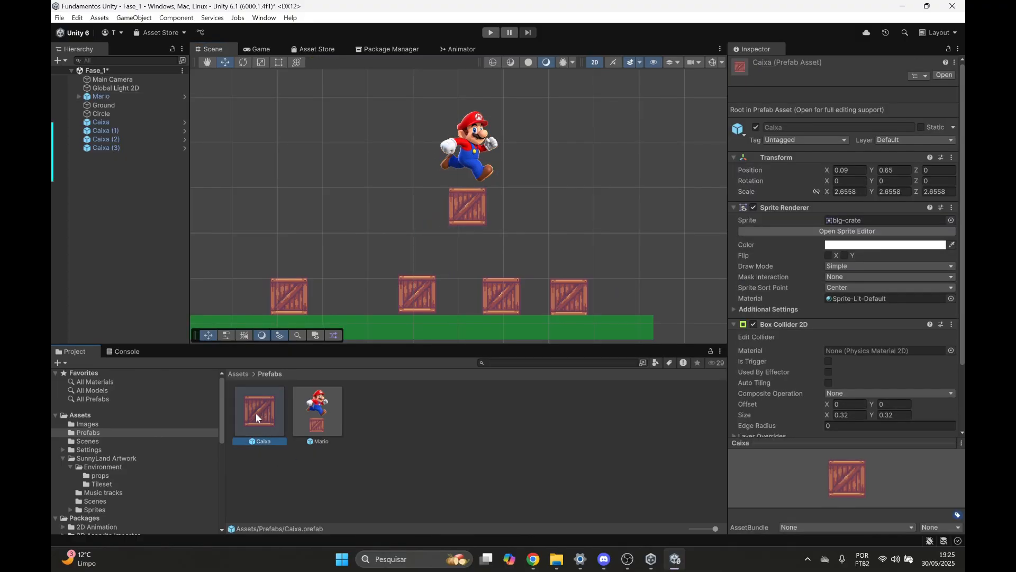
click(851, 190)
text(3)
key(Tab)
text(3)
key(Tab)
text(3)
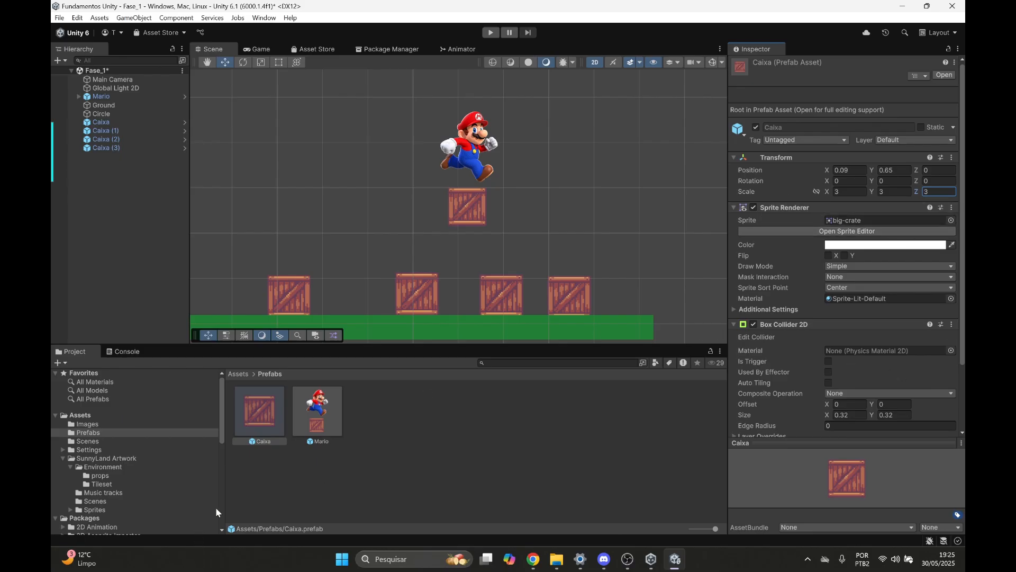
Open the Caixa prefab for editing and set its scale to X 4 and Y 5.
double_click(268, 412)
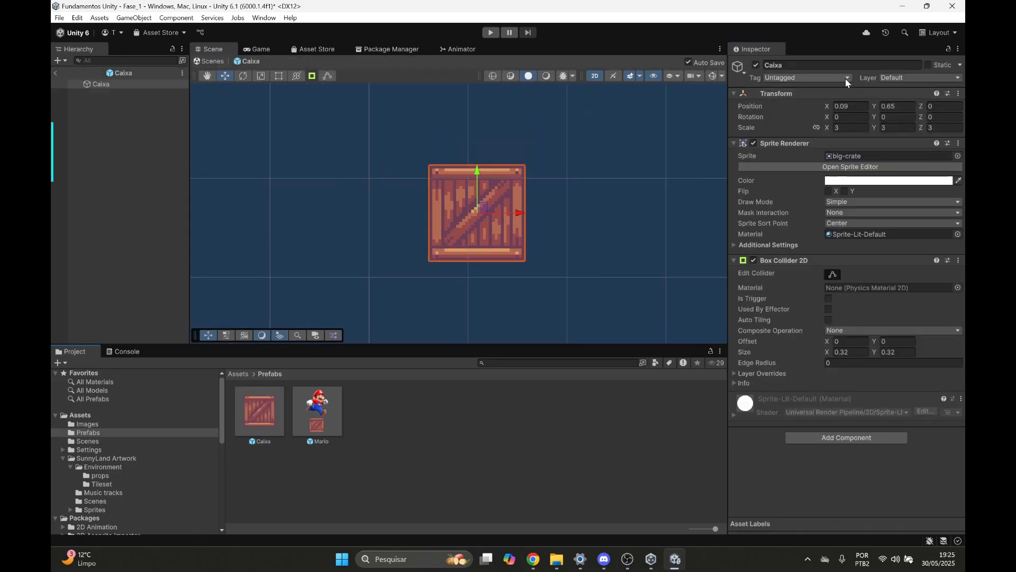
click(850, 127)
text(4)
key(Tab)
text(5)
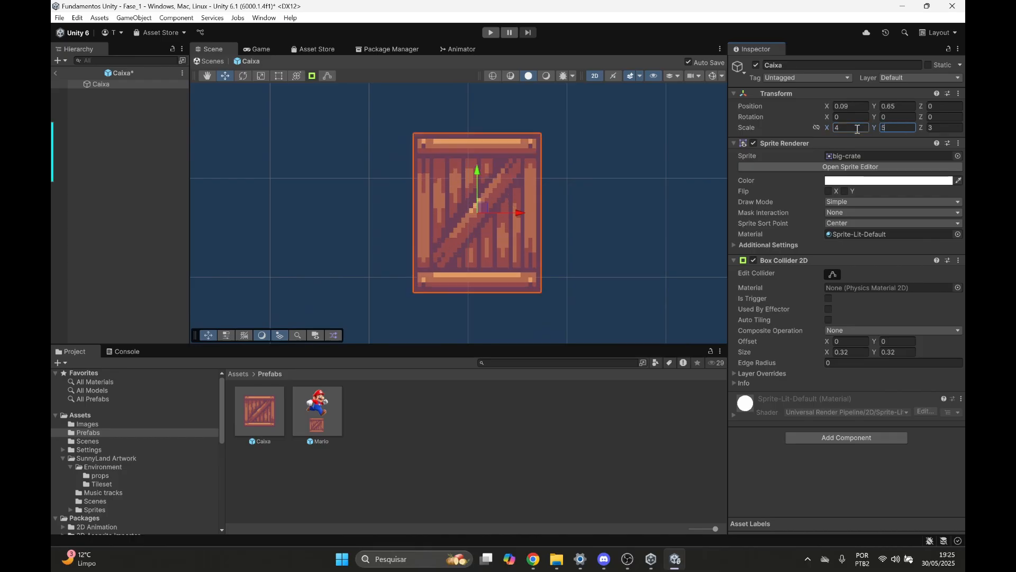
Change the Caixa prefab's scale to X 7 and Y 3.
click(857, 129)
text(7)
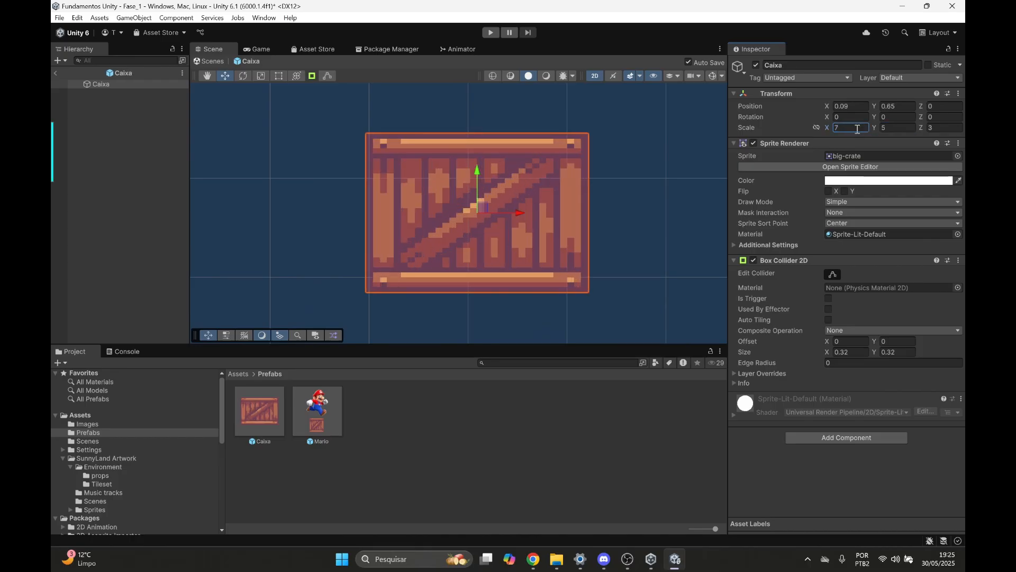
click(899, 128)
text(3)
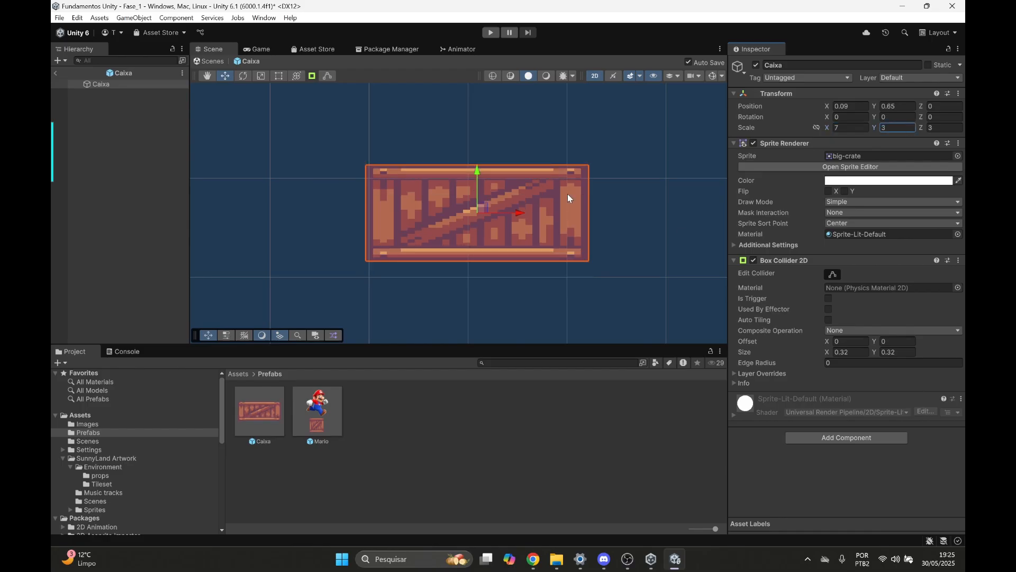
Return to the Fase_1 scene and compare the crates on the ground with the crate nested under Mario.
click(209, 61)
scroll(397, 162, down, 3)
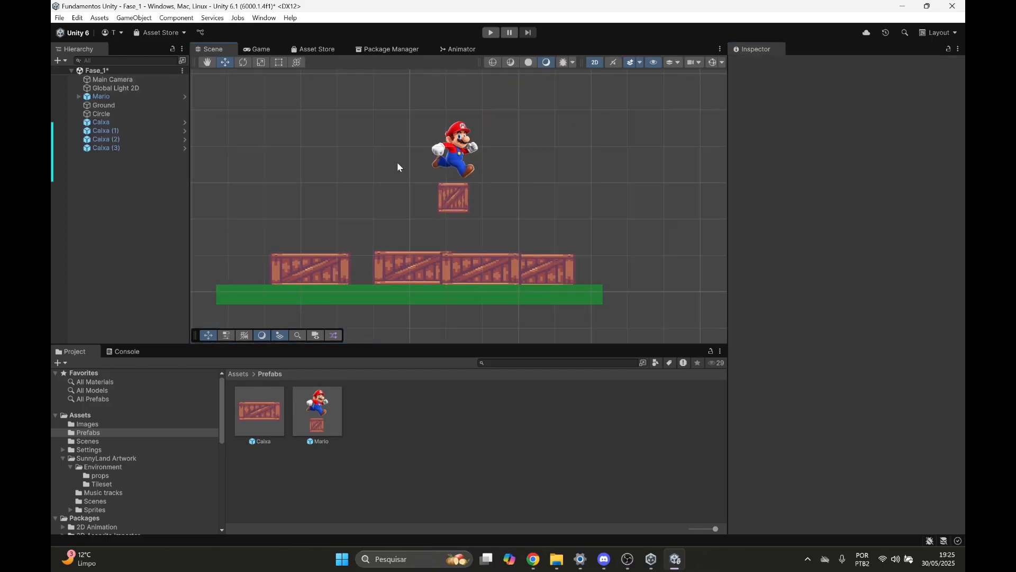
click(408, 241)
click(487, 240)
click(487, 239)
Delete the nested Caixa from the Mario prefab and return to the Fase_1 scene.
double_click(317, 413)
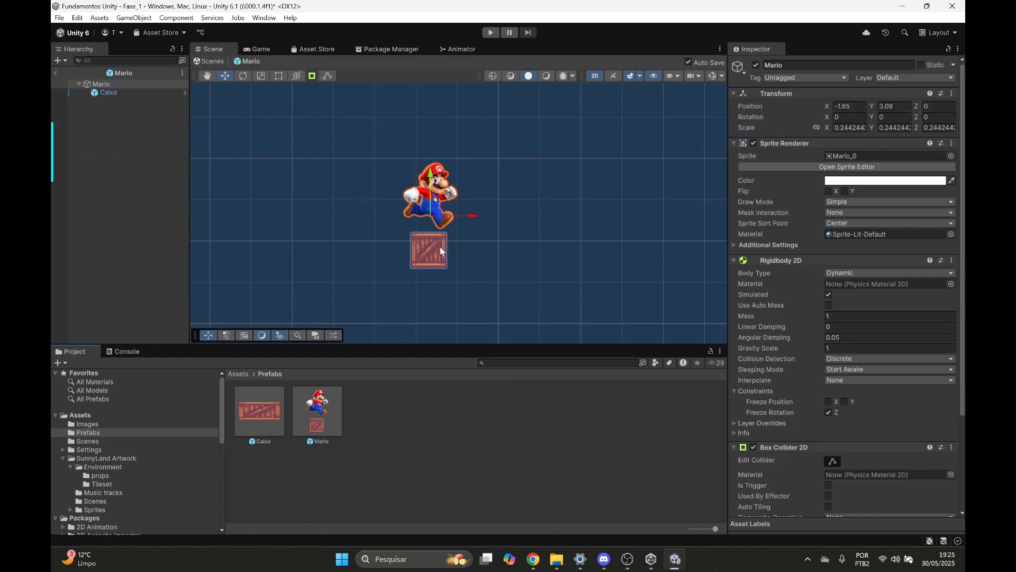
click(440, 249)
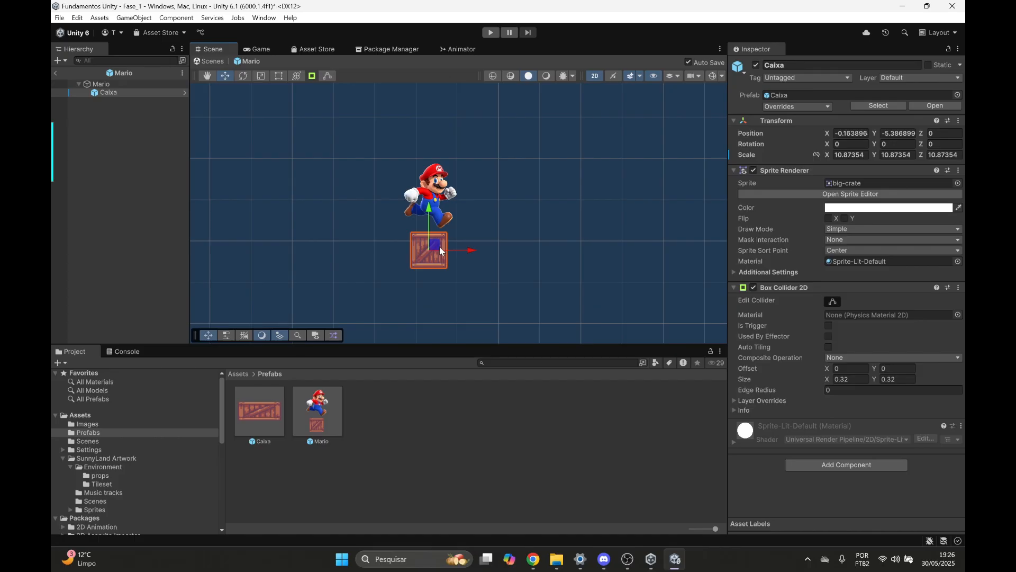
key(Delete)
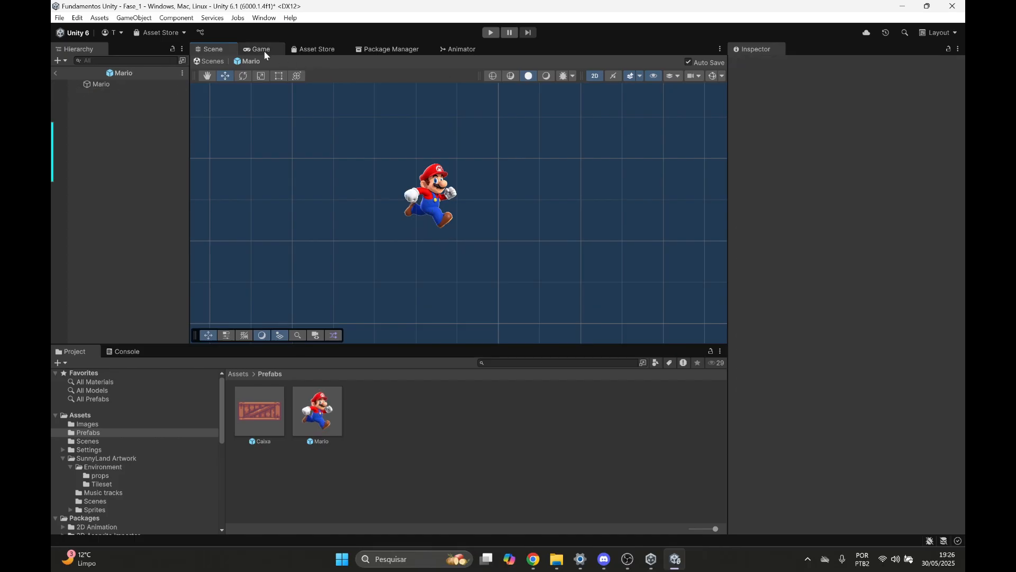
click(211, 64)
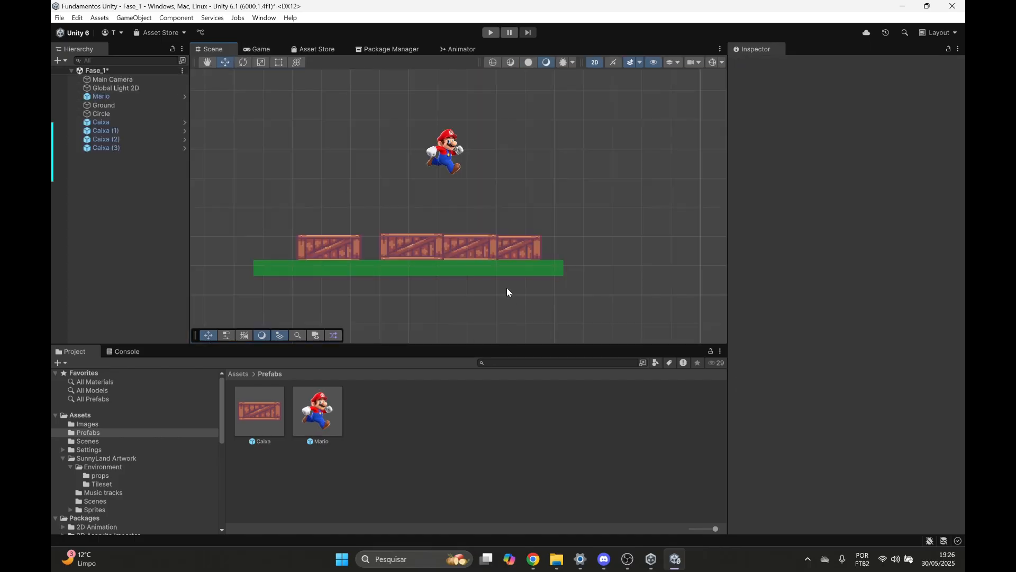
Inspect the Caixa (3) instance in the scene, then open the Caixa prefab to view it in isolation.
click(493, 253)
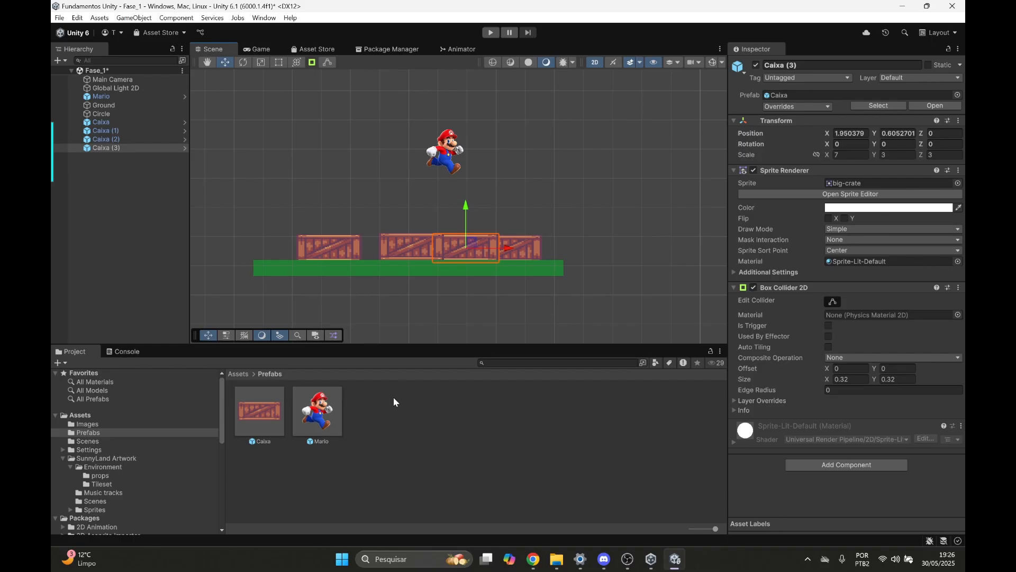
click(322, 414)
double_click(267, 425)
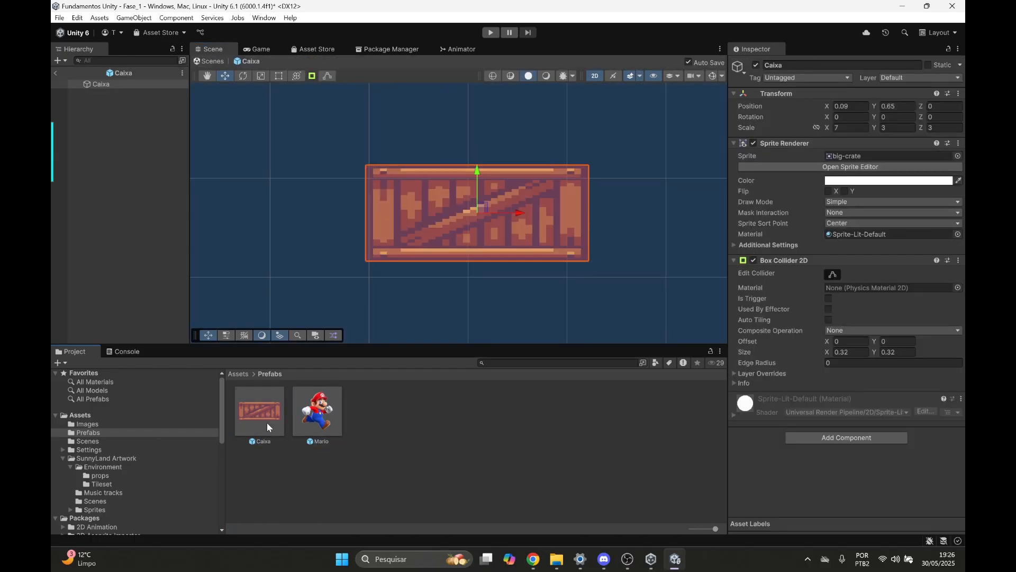
scroll(418, 281, down, 2)
click(439, 275)
middle_drag(454, 288, 391, 253)
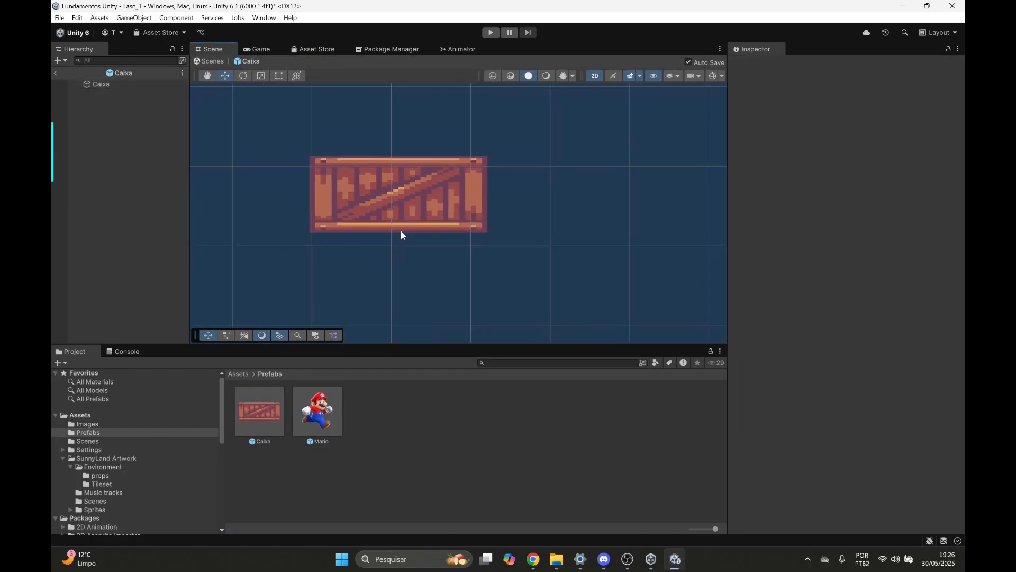
Add a child crate at X 0.1098, Y -0.355 to the Caixa prefab, and nest the Caixa prefab beneath Mario in the Mario prefab.
click(415, 198)
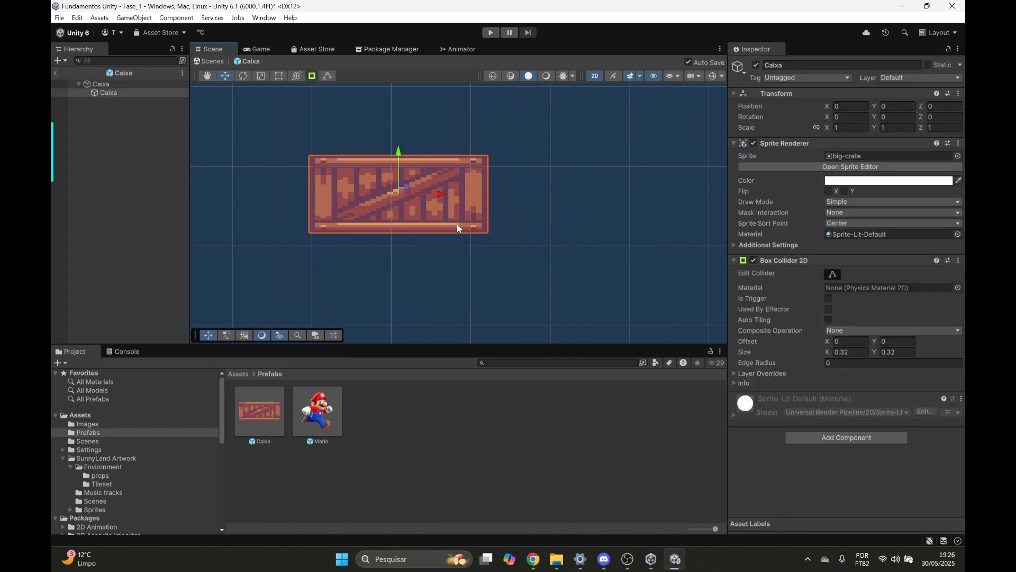
drag(406, 186, 470, 272)
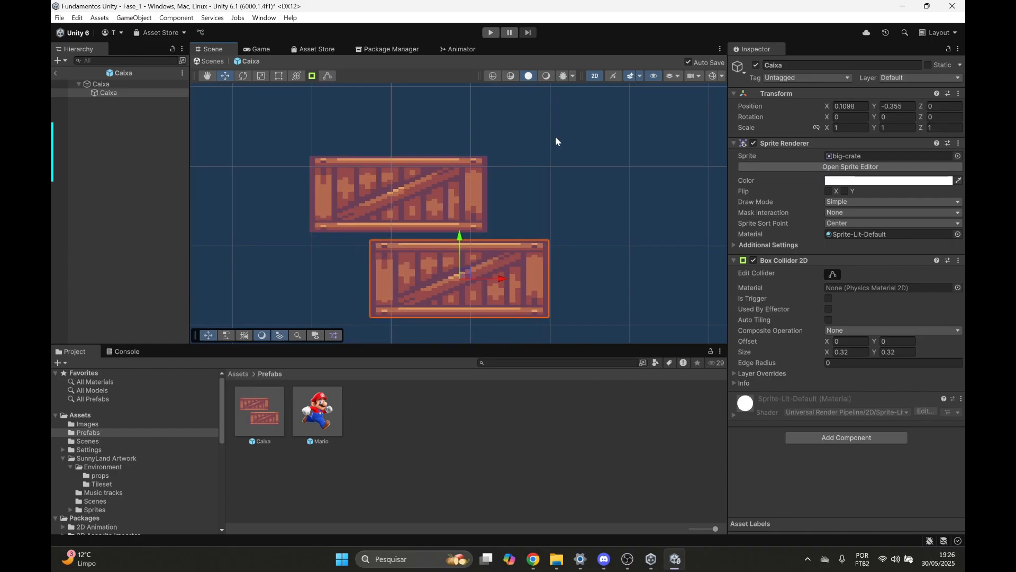
double_click(314, 414)
drag(268, 437, 416, 257)
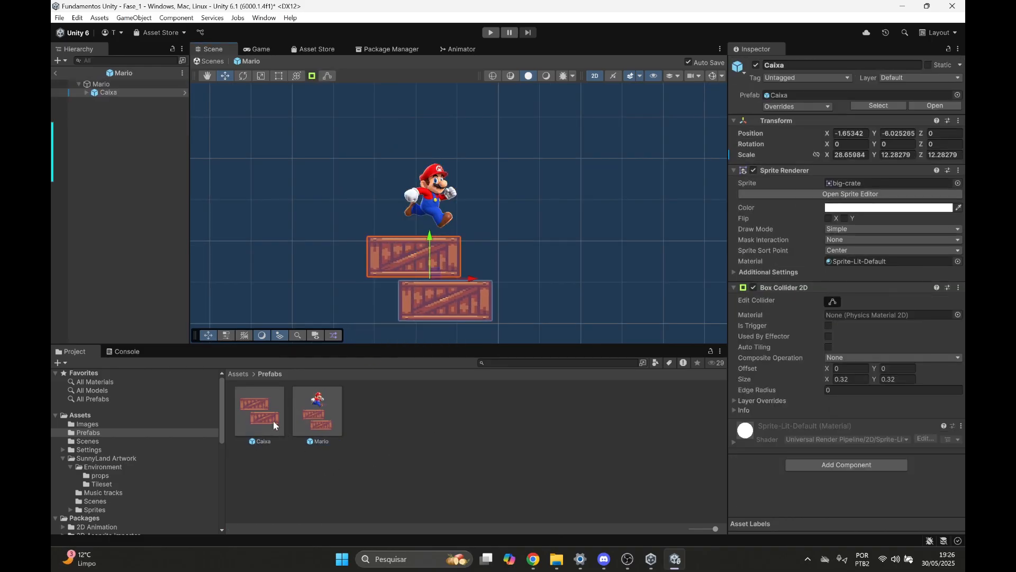
Duplicate the lower child crate in the Caixa prefab and place the copy to its left, forming a three-crate pyramid.
double_click(272, 422)
click(442, 299)
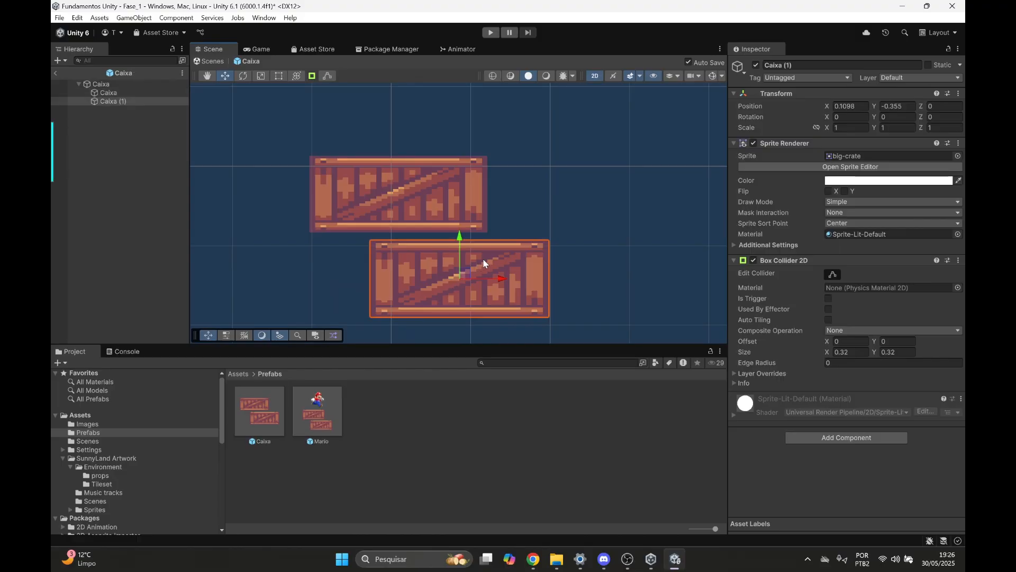
drag(471, 268, 261, 269)
scroll(369, 229, down, 2)
Move Mario to X -1.37 in the Mario prefab and inspect the child crates of its nested Caixa.
double_click(326, 420)
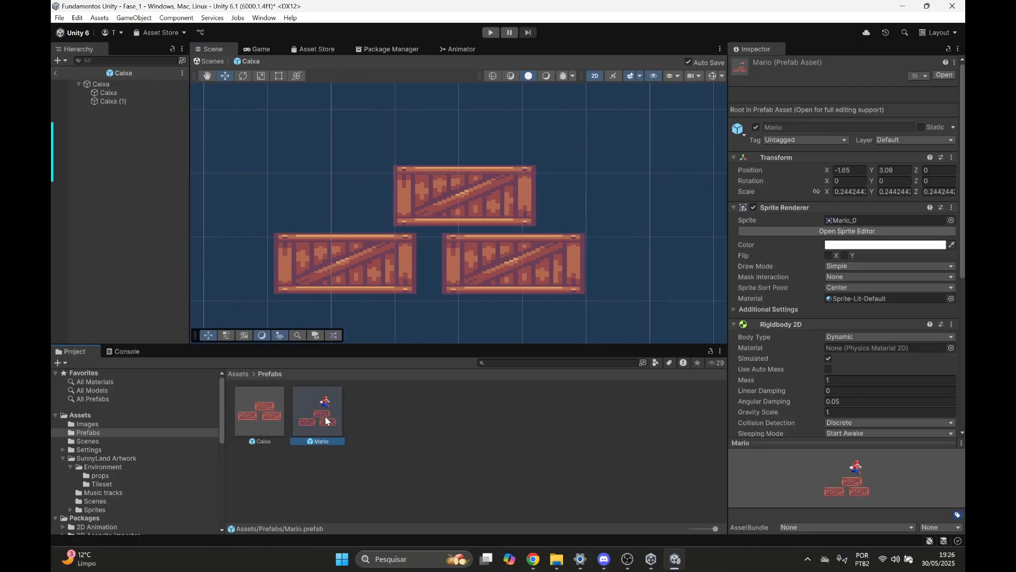
mouse_move(434, 242)
mouse_down()
mouse_move(454, 240)
mouse_move(445, 242)
mouse_up()
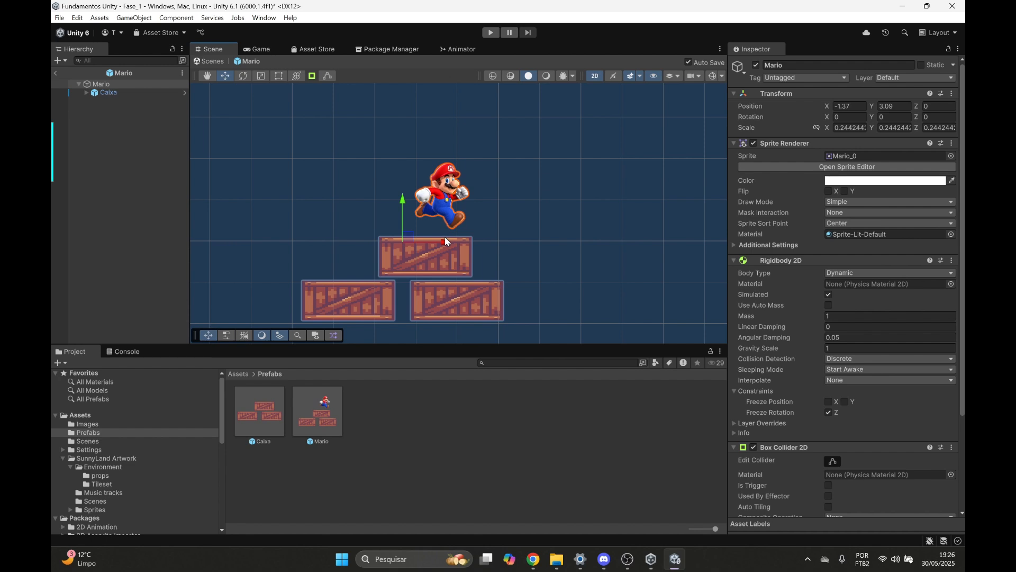
click(263, 421)
click(299, 398)
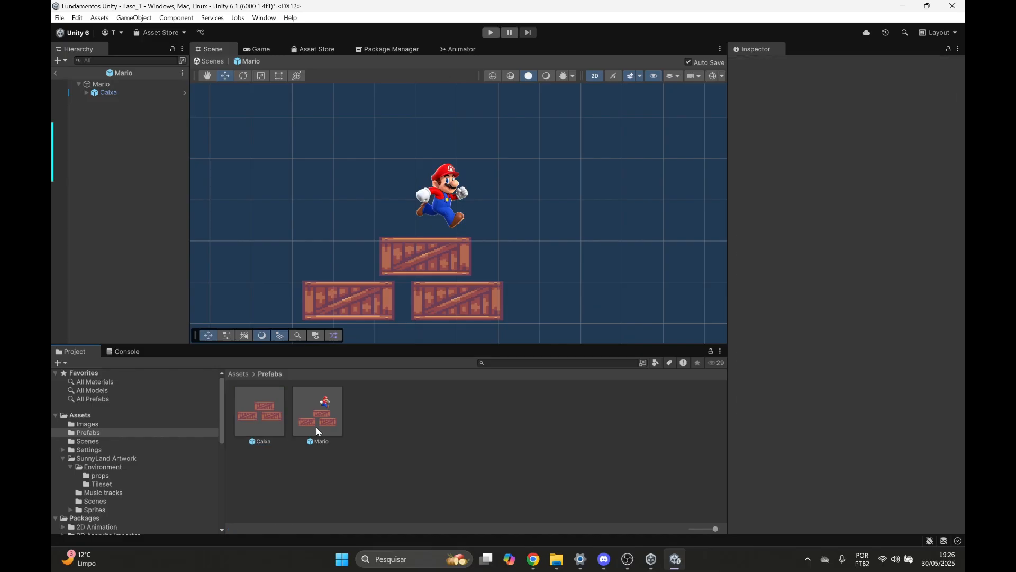
click(87, 92)
click(109, 100)
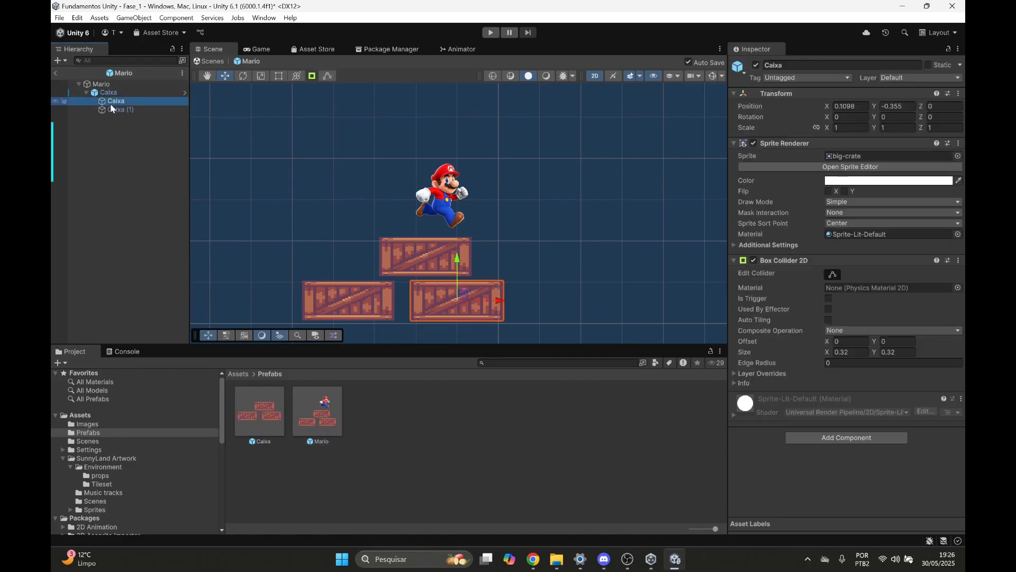
click(113, 109)
Delete the nested Caixa and its child crates from the Mario prefab and return to the Fase_1 scene.
click(121, 95)
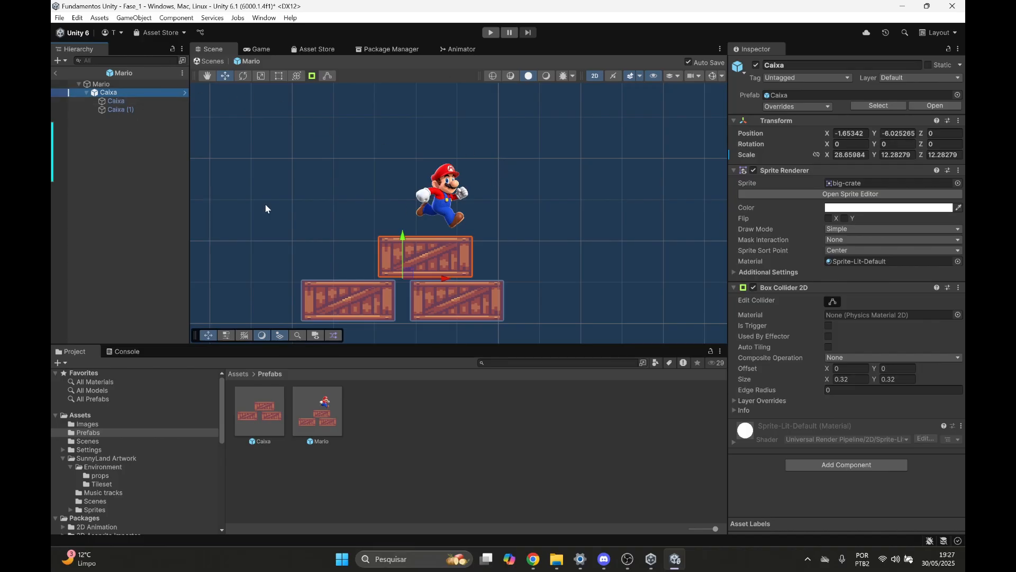
shift+click(111, 108)
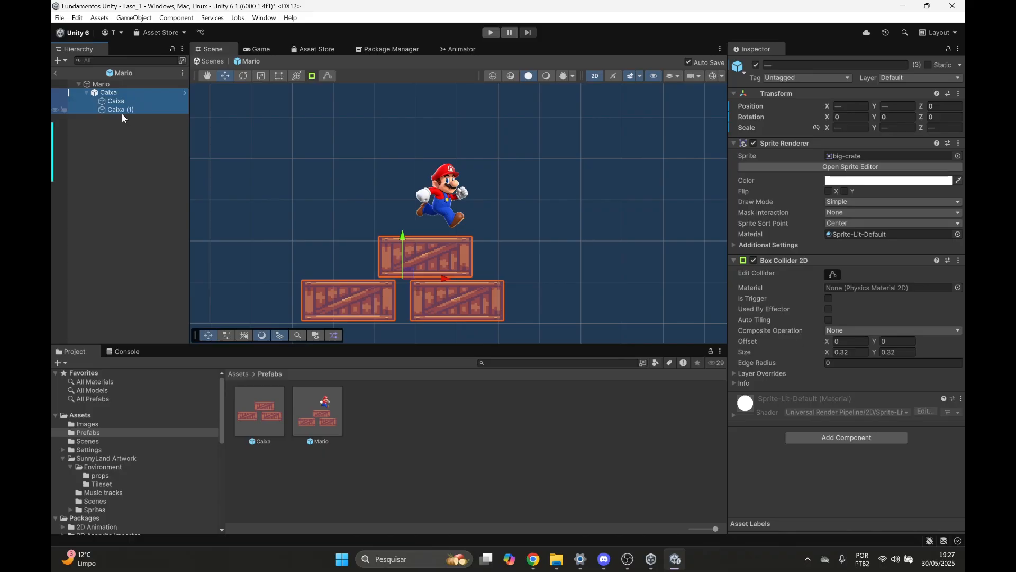
key(Delete)
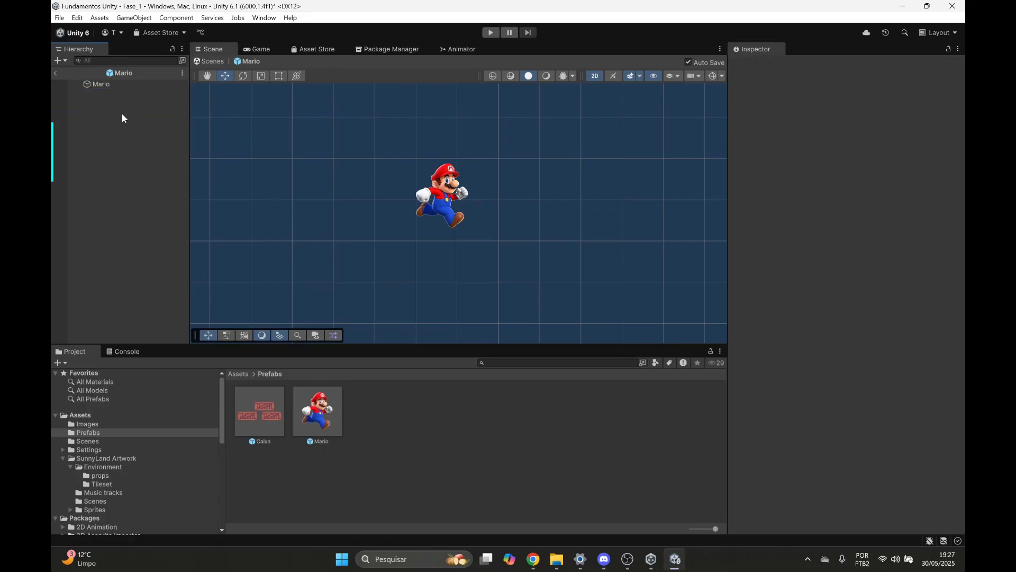
click(210, 62)
click(254, 417)
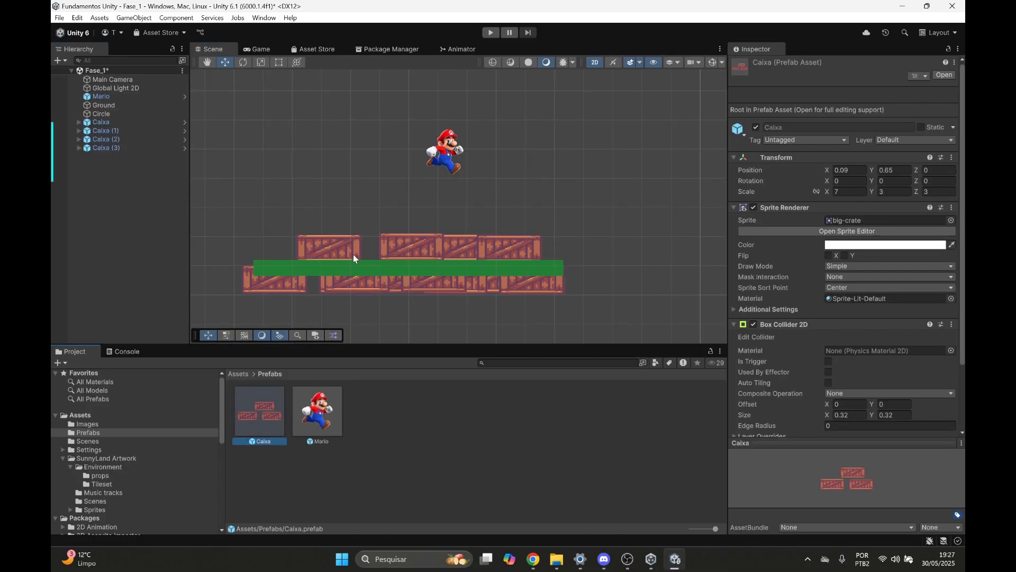
Delete all four Caixa instances from the Fase_1 scene, leaving the green ground and Mario in place.
click(300, 284)
click(417, 281)
click(483, 288)
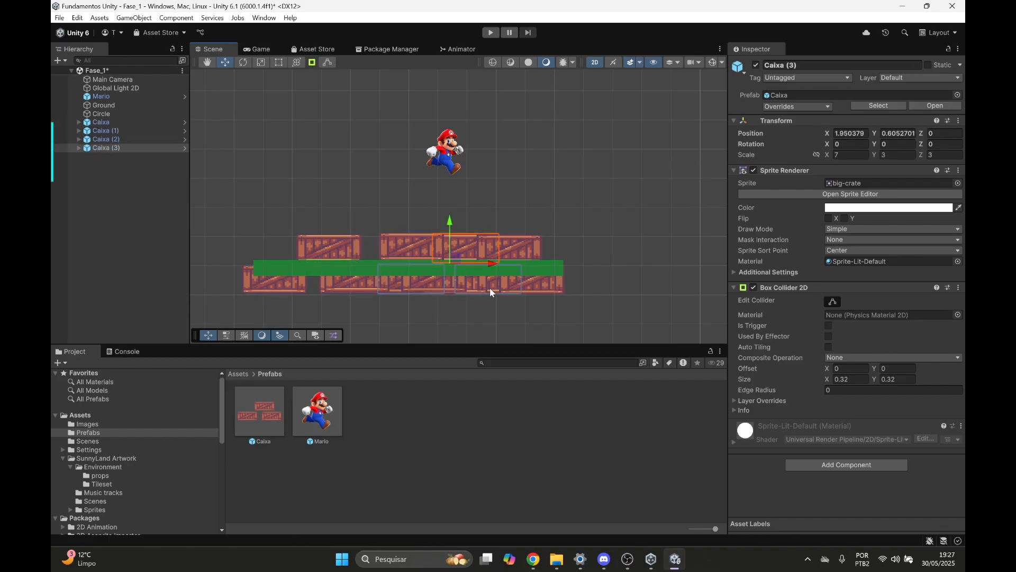
key(Delete)
click(509, 274)
key(Delete)
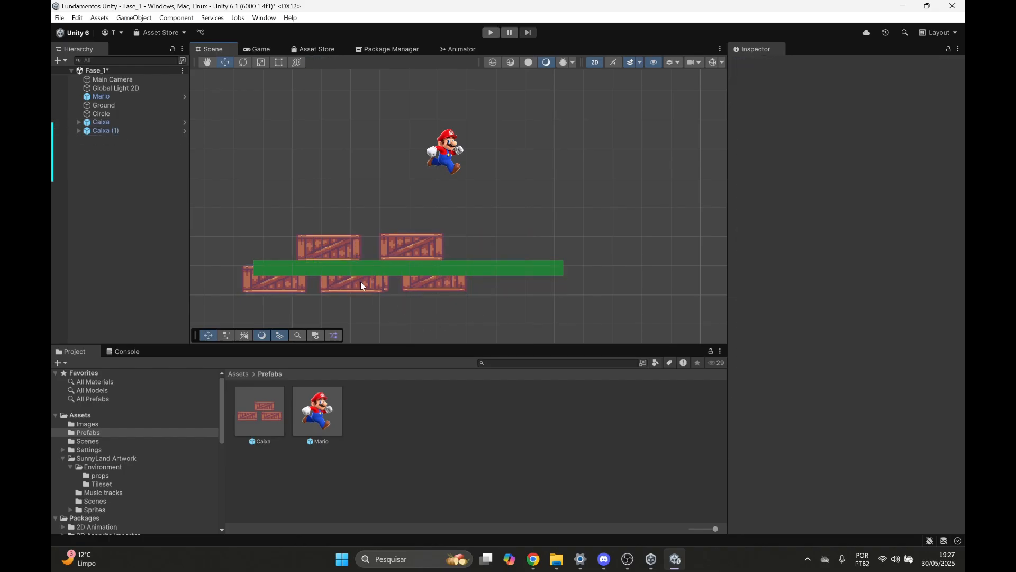
click(354, 293)
key(Delete)
click(356, 287)
key(Delete)
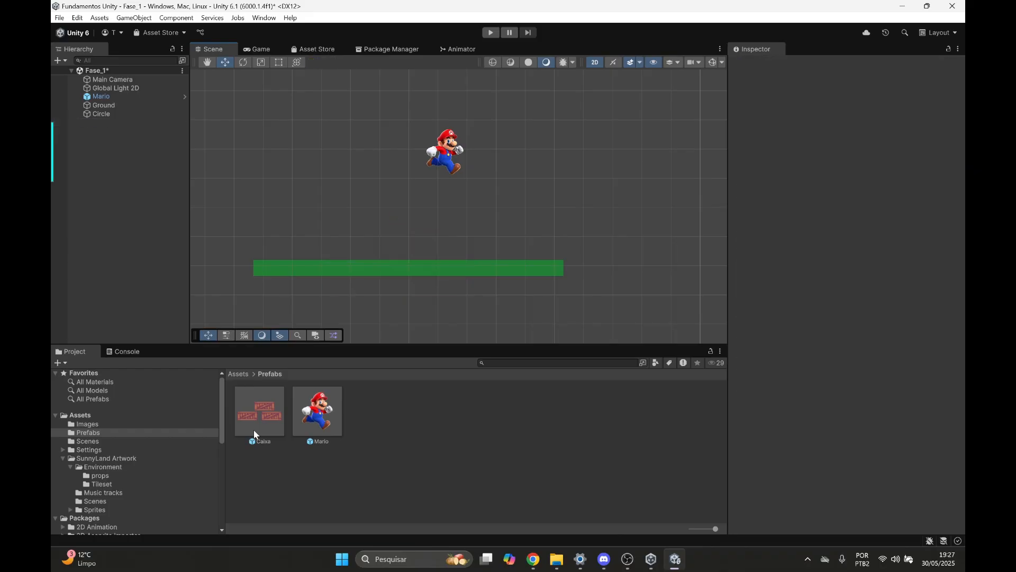
Delete the Caixa prefab asset from the Prefabs folder.
click(258, 431)
key(Delete)
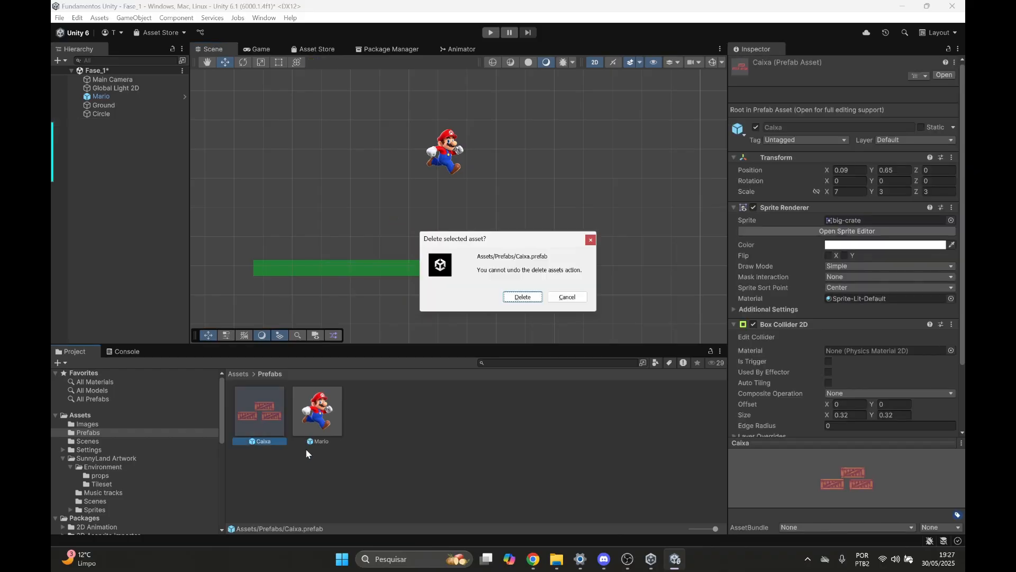
click(519, 295)
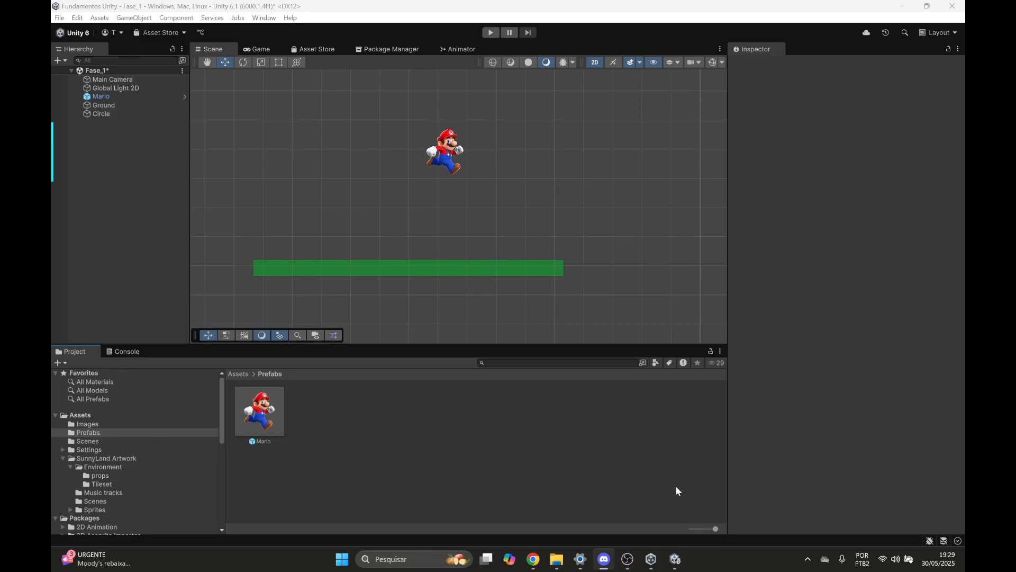
Try scaling up the Mario instance, and delete it from the Fase_1 scene.
click(445, 155)
key(r)
drag(454, 167, 653, 285)
key(w)
key(Delete)
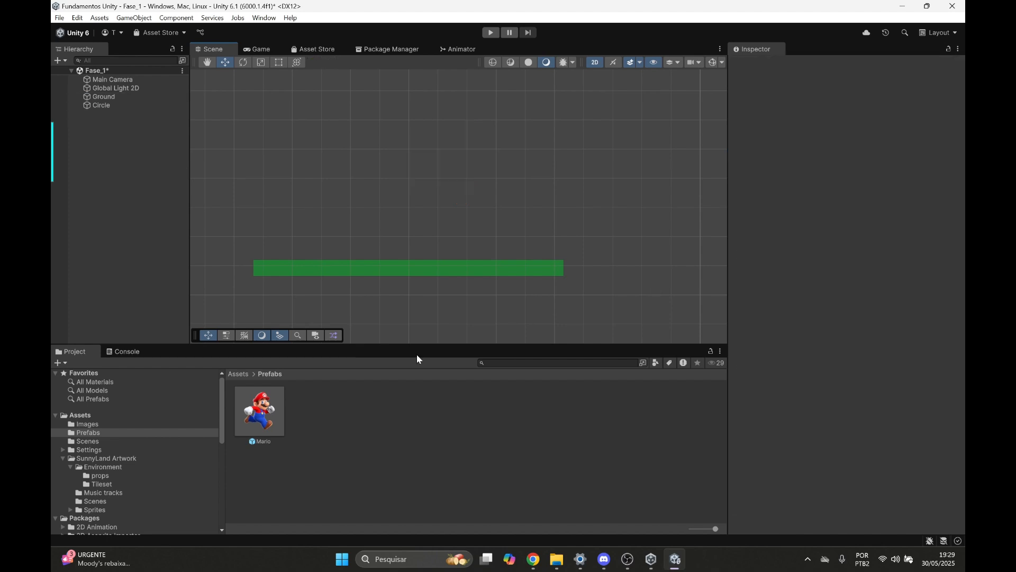
Place the house and big-crate sprites from the SunnyLand props folder side by side on the green ground.
click(108, 476)
drag(318, 474, 360, 245)
drag(261, 412, 390, 254)
scroll(363, 265, up, 8)
middle_drag(385, 218, 437, 161)
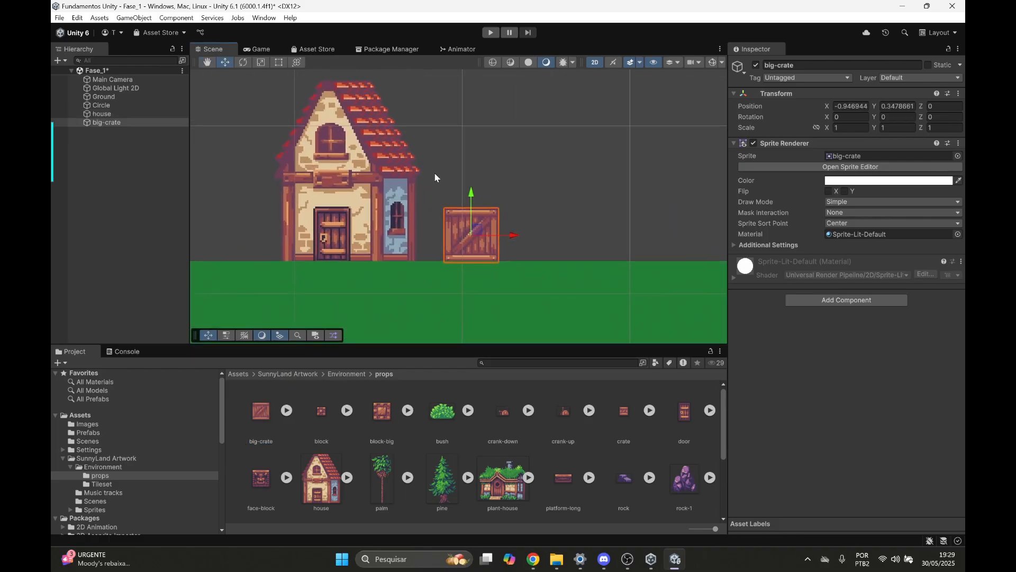
Try scaling the house uniformly to about 4.05 and moving it to X -2.975, Y 1.052.
scroll(436, 161, up, 4)
click(385, 242)
scroll(382, 233, down, 2)
key(r)
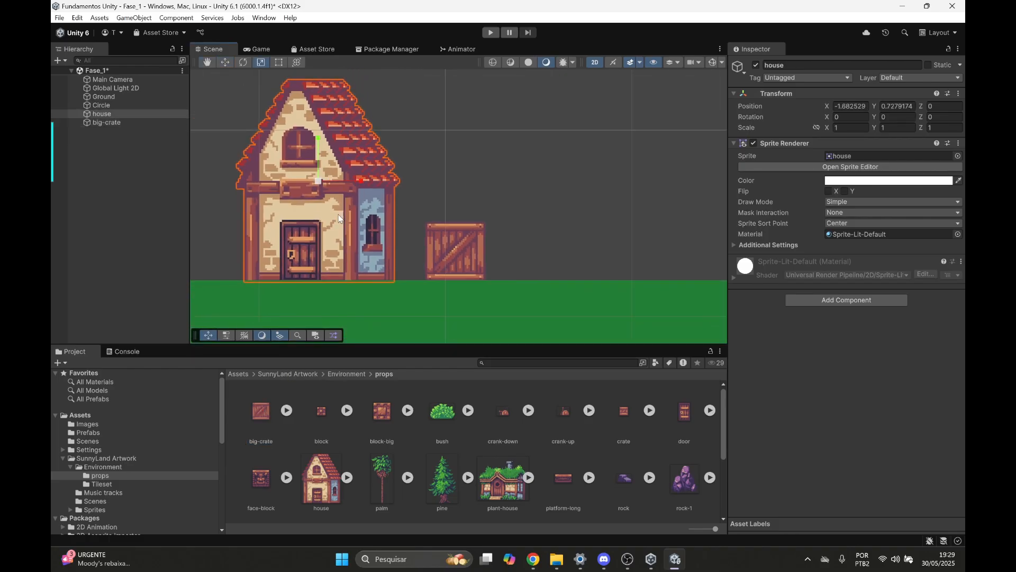
drag(320, 186, 456, 159)
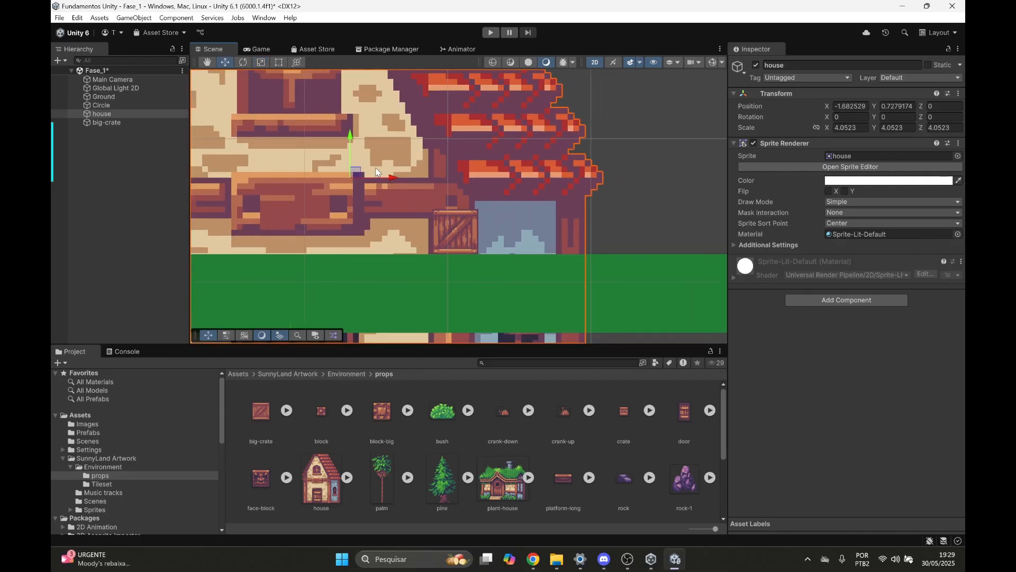
scroll(456, 164, down, 1)
key(w)
drag(310, 164, 169, 117)
scroll(409, 145, up, 2)
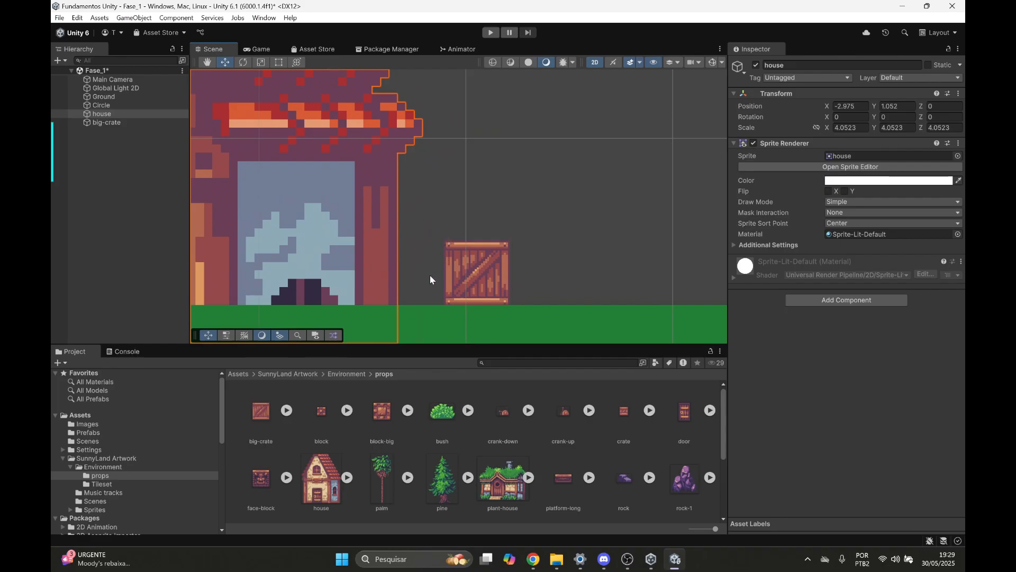
Undo the house's move and its enlargement.
scroll(442, 194, down, 5)
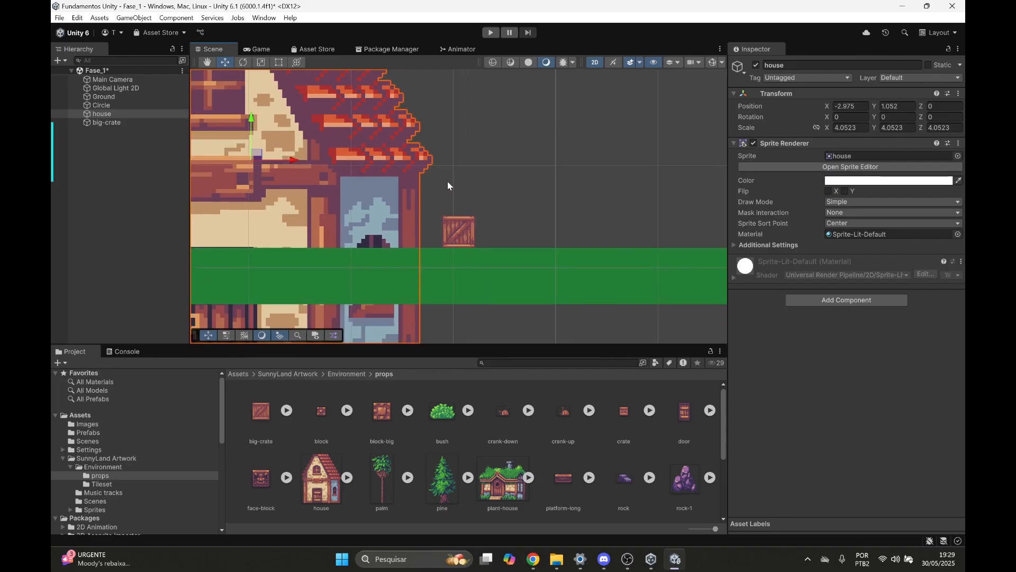
key(ctrl+z)
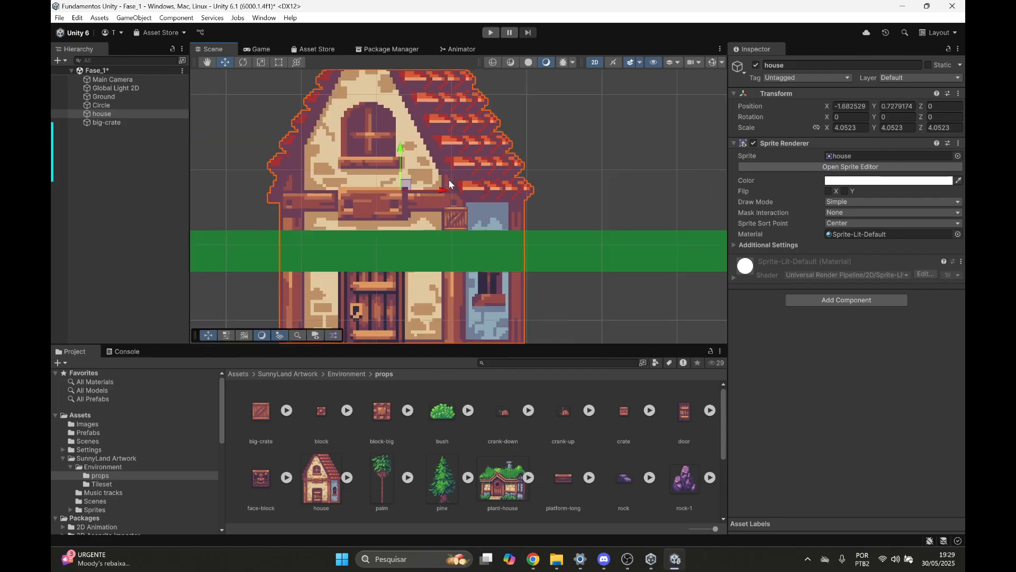
key(ctrl+z)
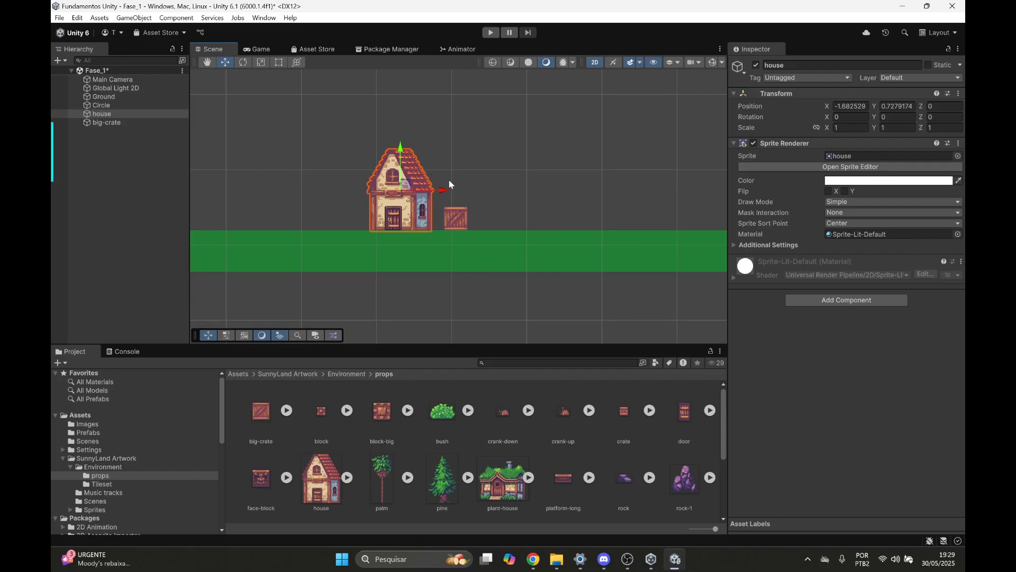
Select the house and the big-crate together and compare their relative sizes in the scene.
scroll(455, 214, up, 3)
click(456, 217)
click(388, 226)
shift+click(458, 218)
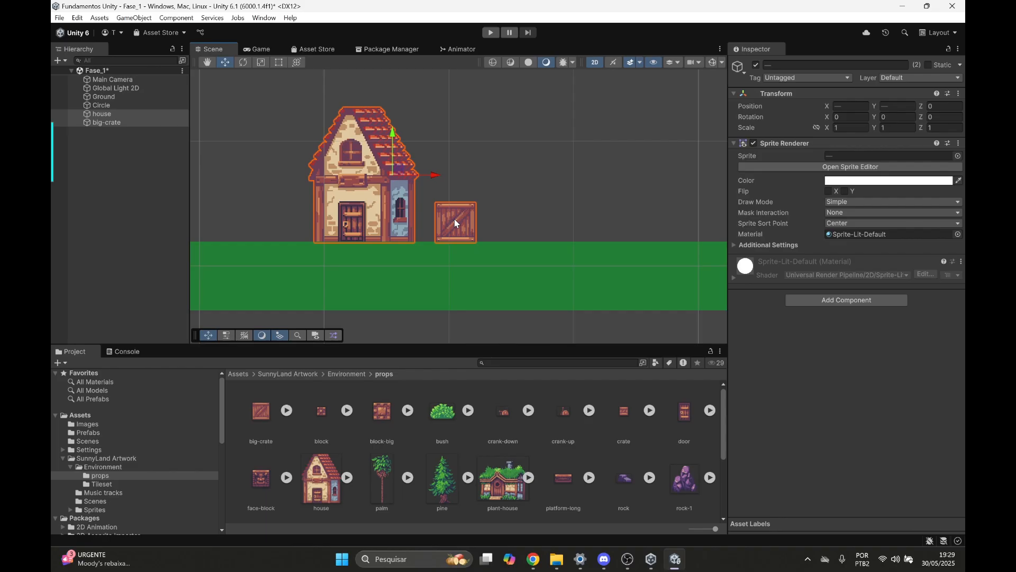
scroll(442, 211, down, 1)
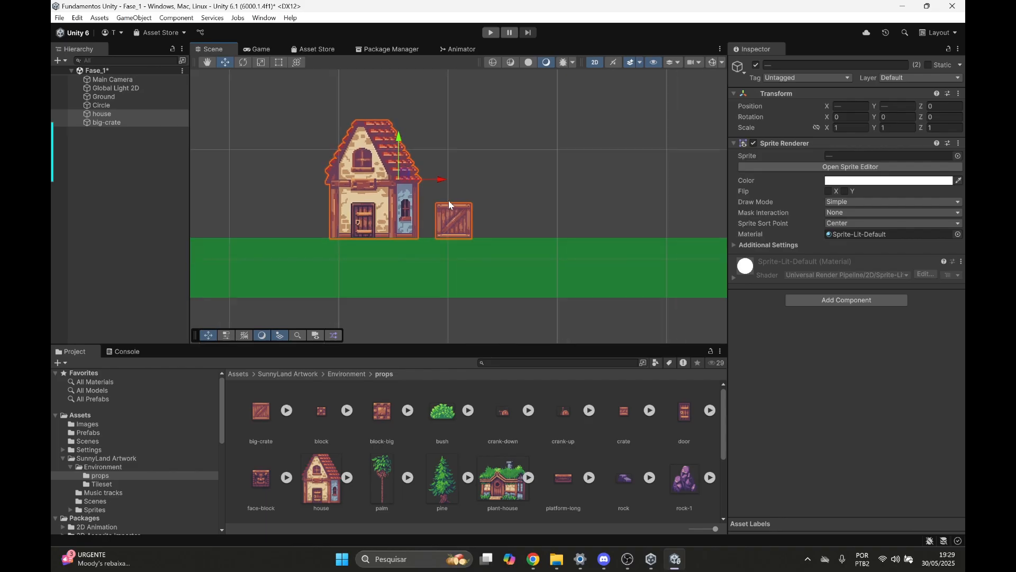
middle_drag(496, 159, 509, 195)
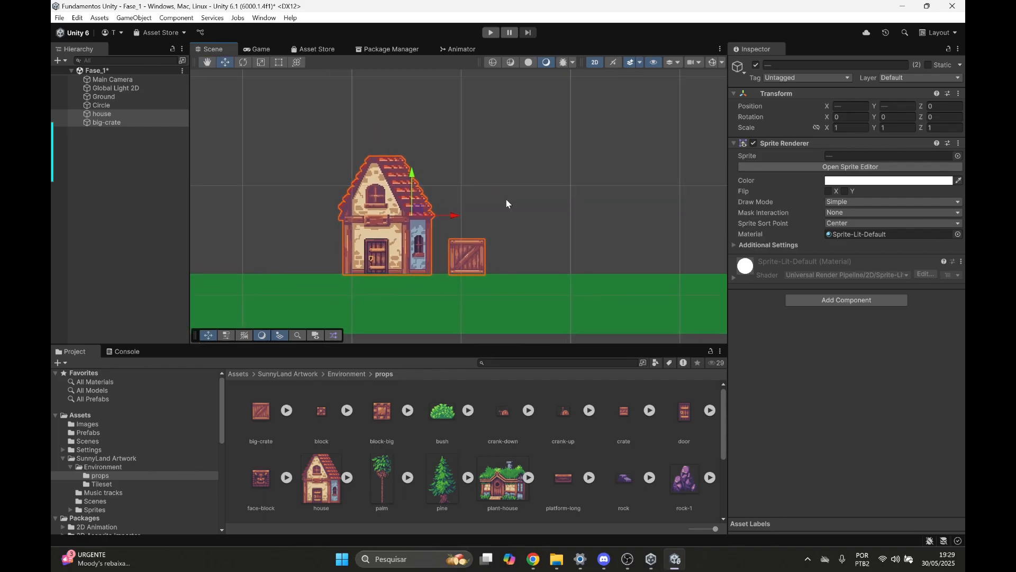
Try enlarging the house uniformly beside the crate, and undo the scaling.
click(417, 244)
key(r)
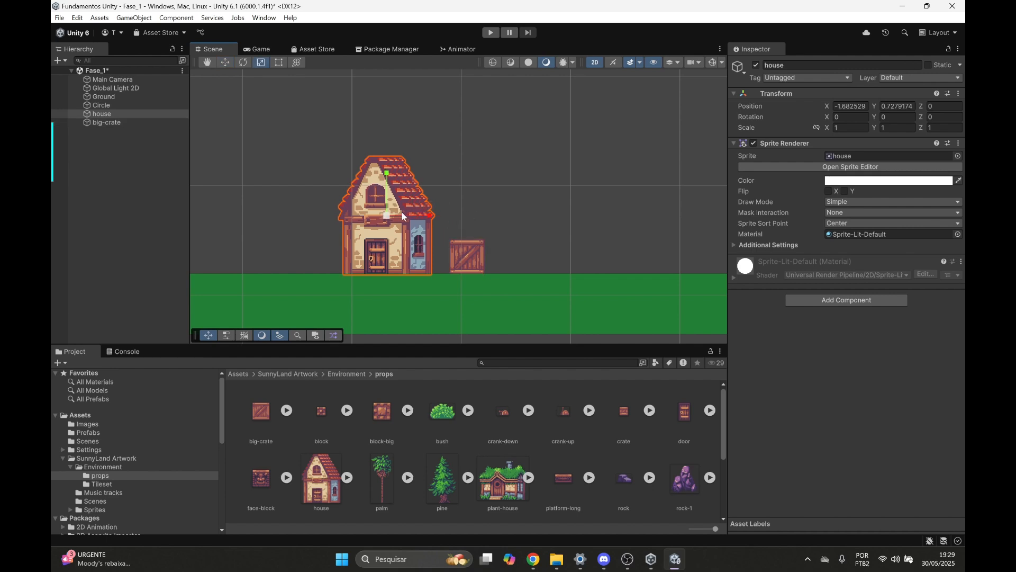
drag(385, 220, 404, 183)
key(w)
key(r)
drag(388, 214, 436, 208)
key(ctrl+z)
key(w)
key(alt+Tab)
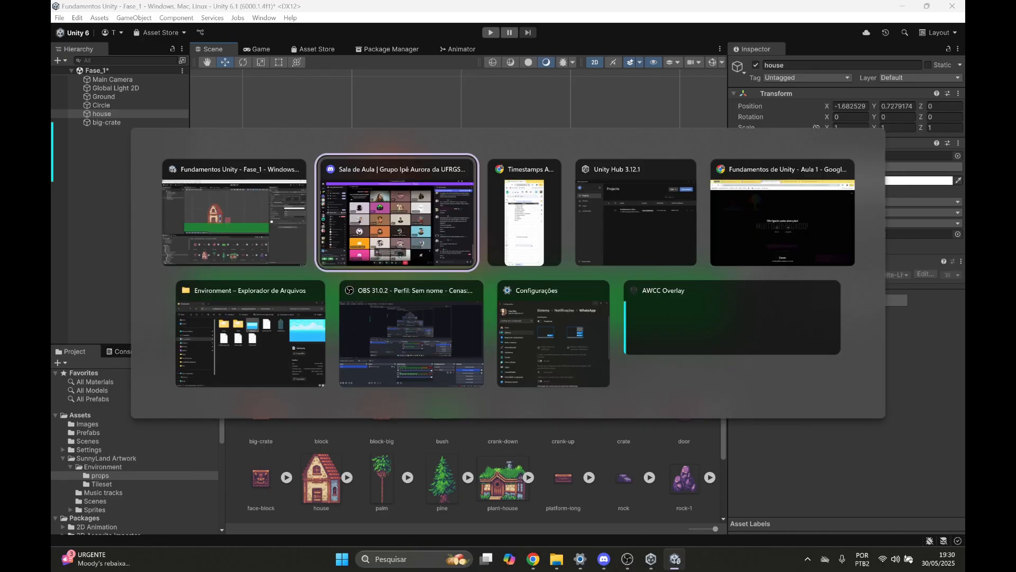
key(alt+Tab)
key(alt+Tab)
key(alt+Tab)
key(alt+Tab)
key(alt+Tab)
key(alt+Tab)
key(alt+Tab)
key(alt+Tab)
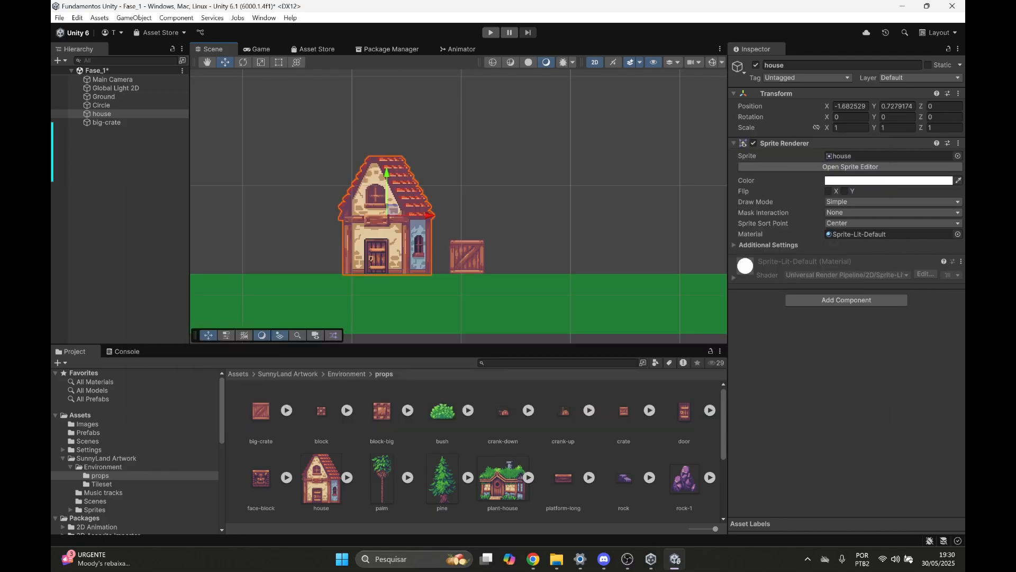
key(alt+Tab)
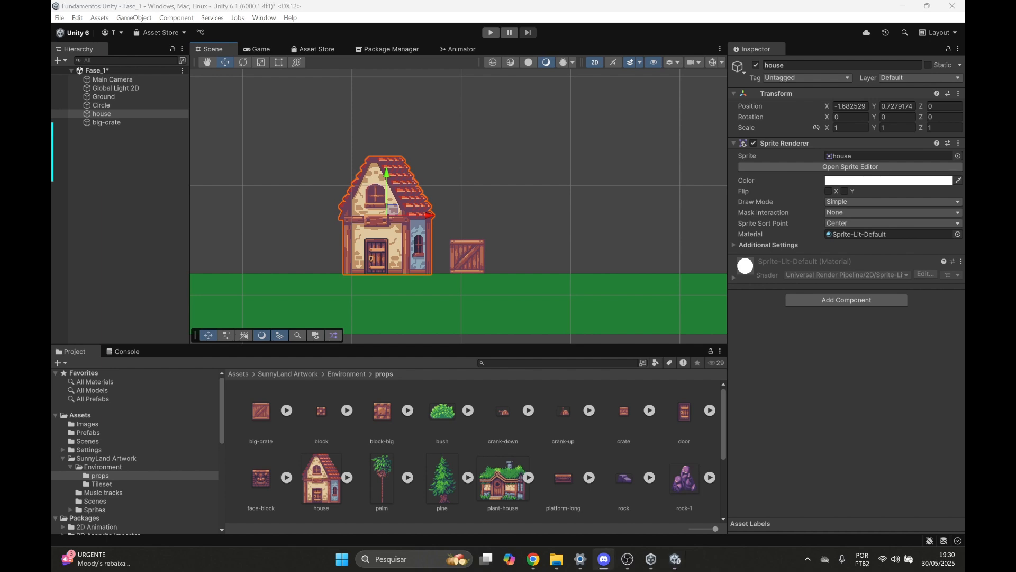